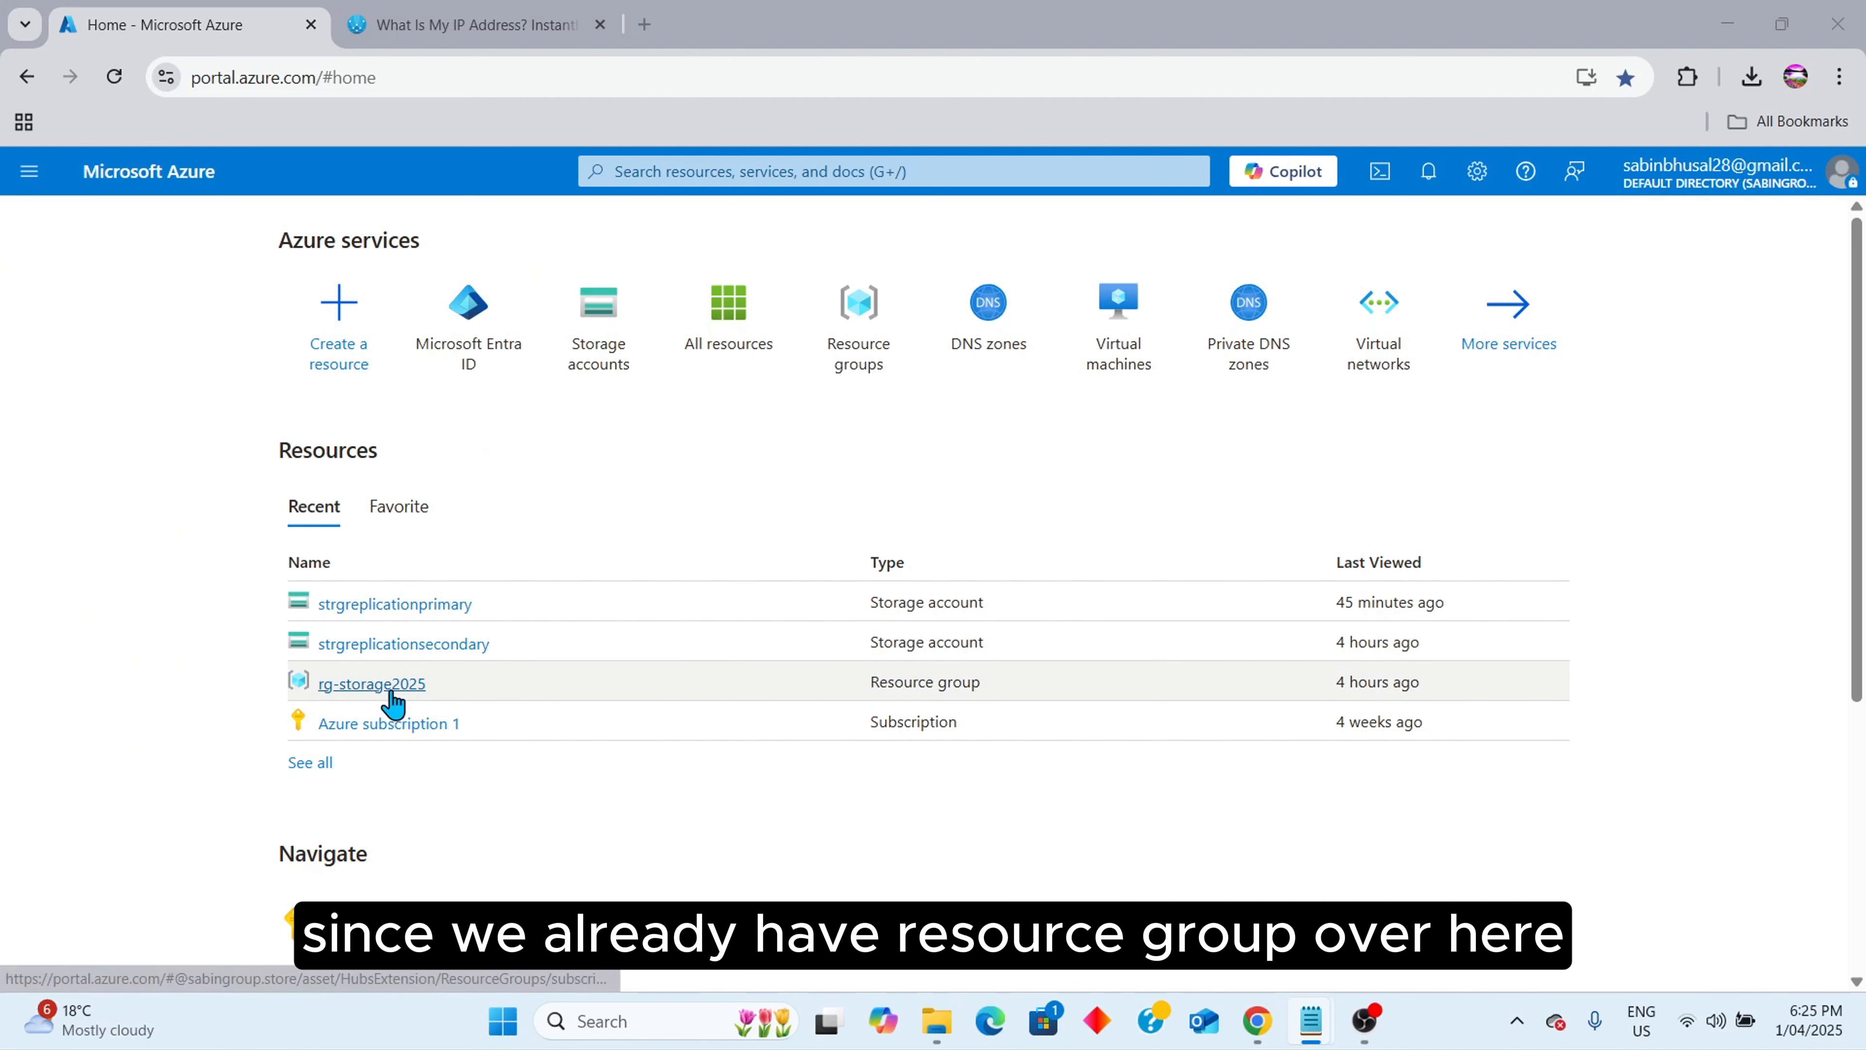
# Start a new storage account placed in resource group rg-storage2025.
pyautogui.moveTo(393, 702)
pyautogui.click(616, 359)
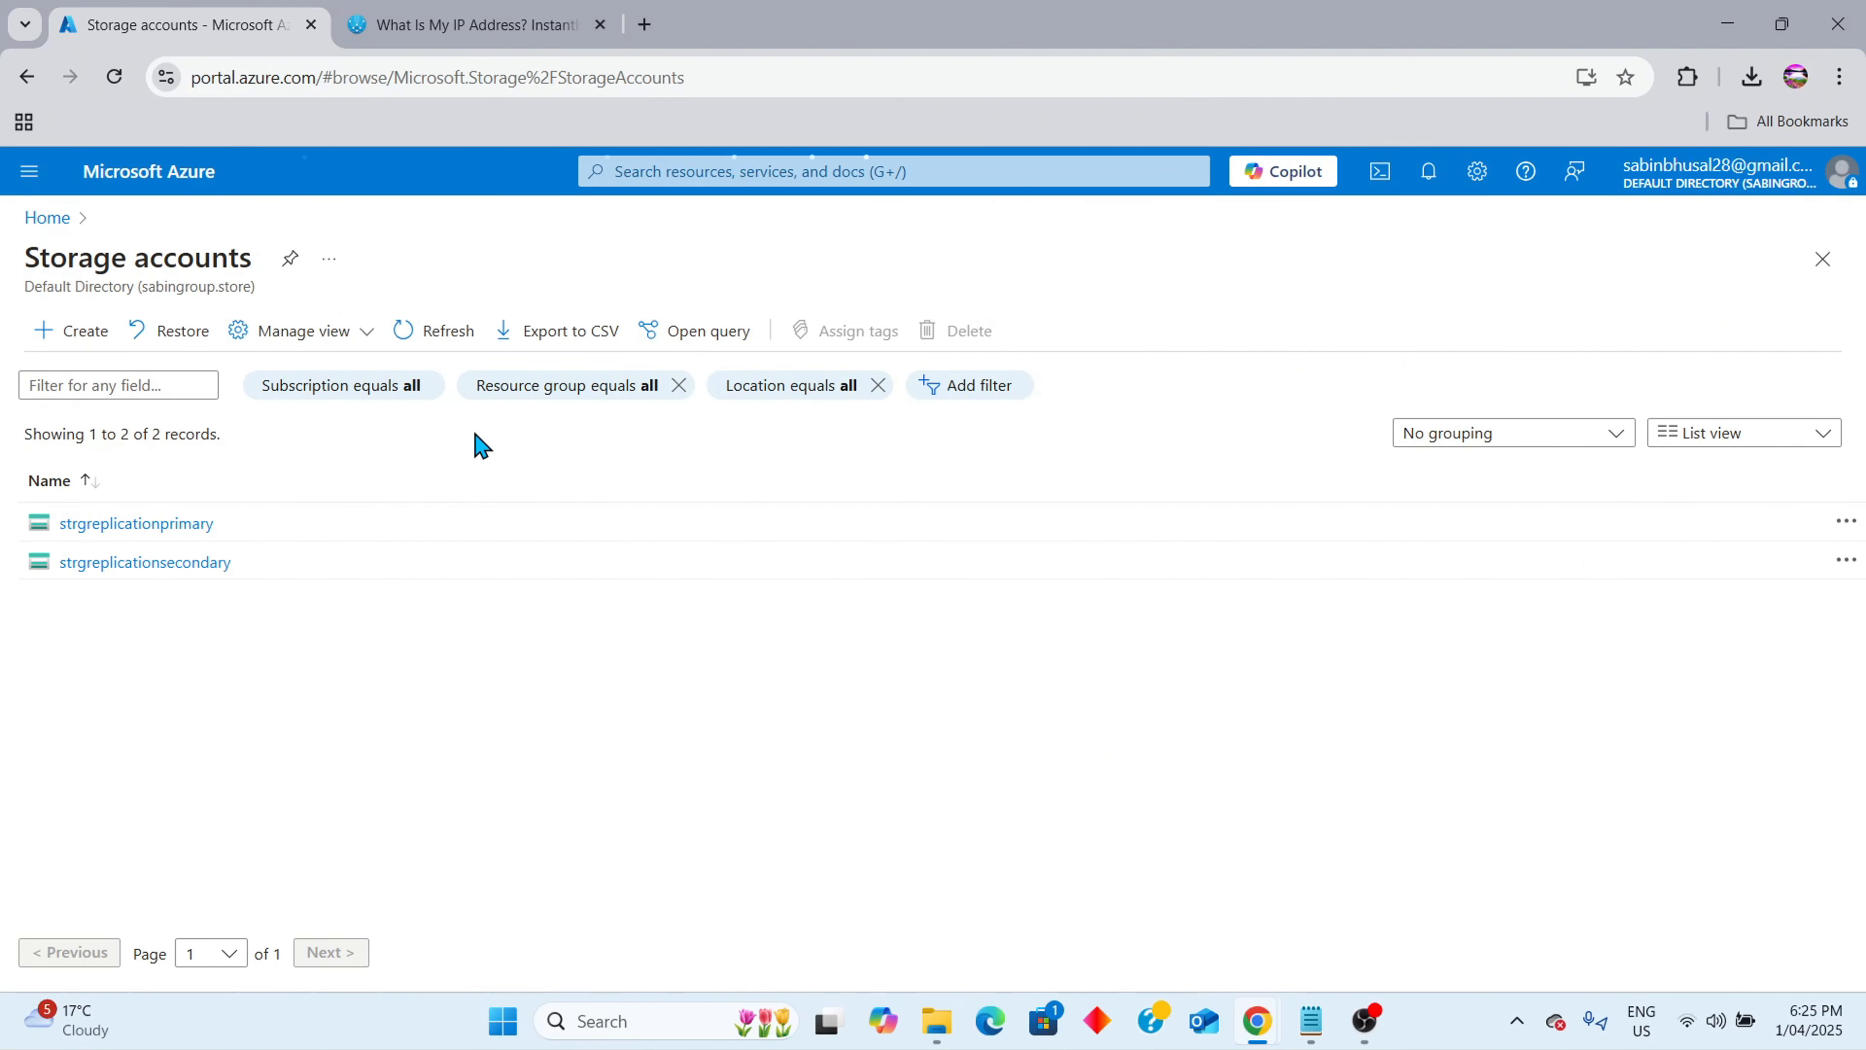
pyautogui.click(70, 330)
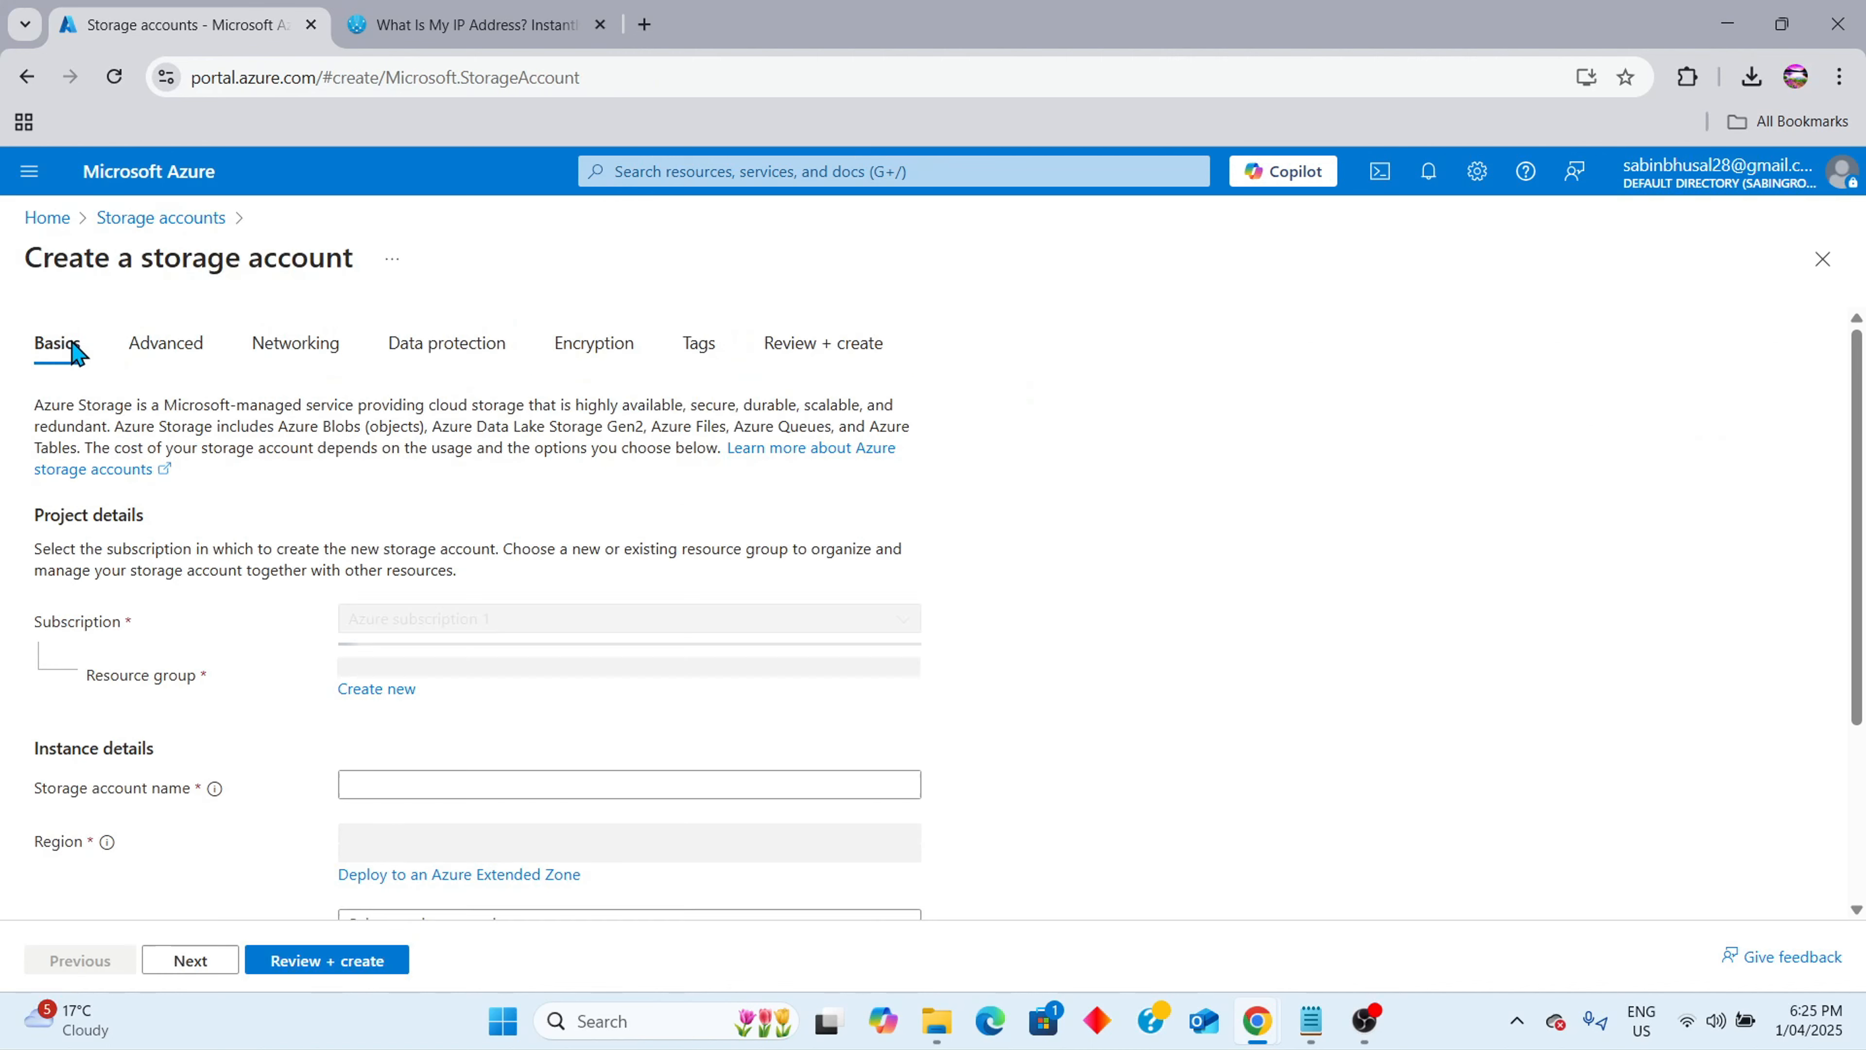
pyautogui.scroll(-3, 507, 514)
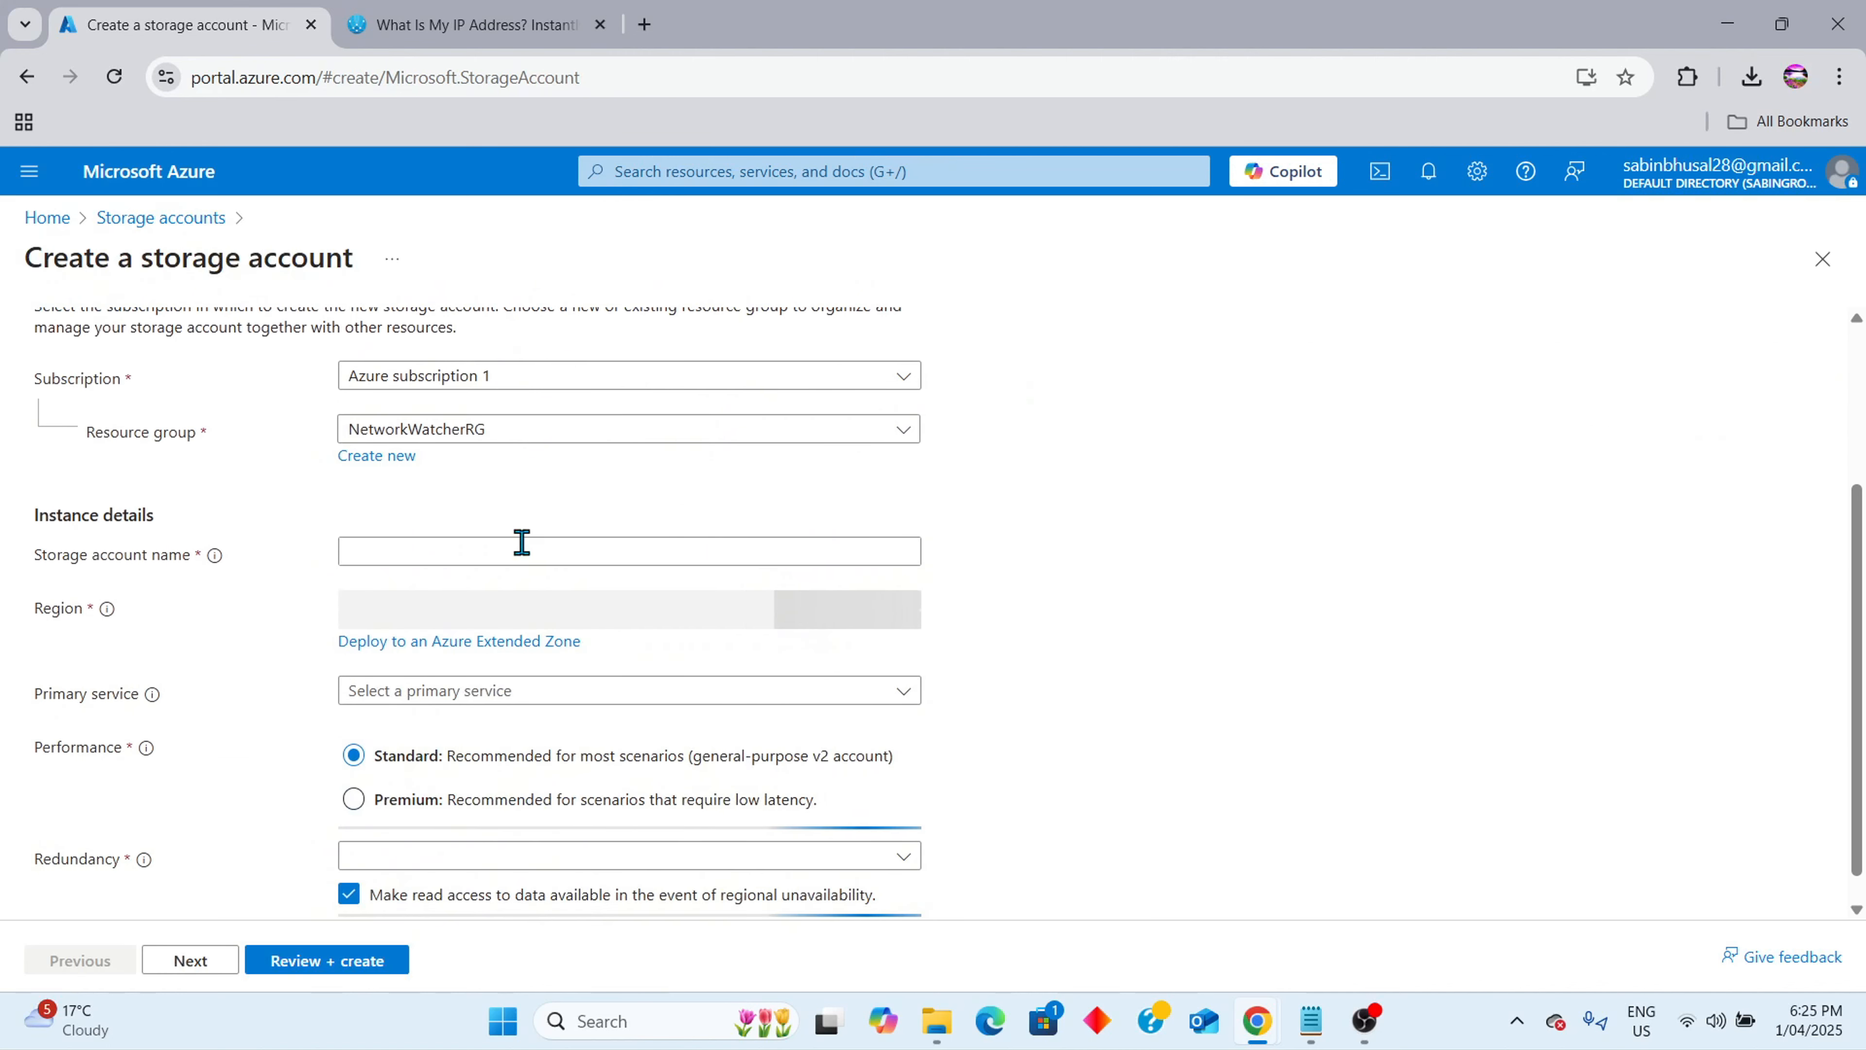
pyautogui.click(448, 429)
pyautogui.click(416, 559)
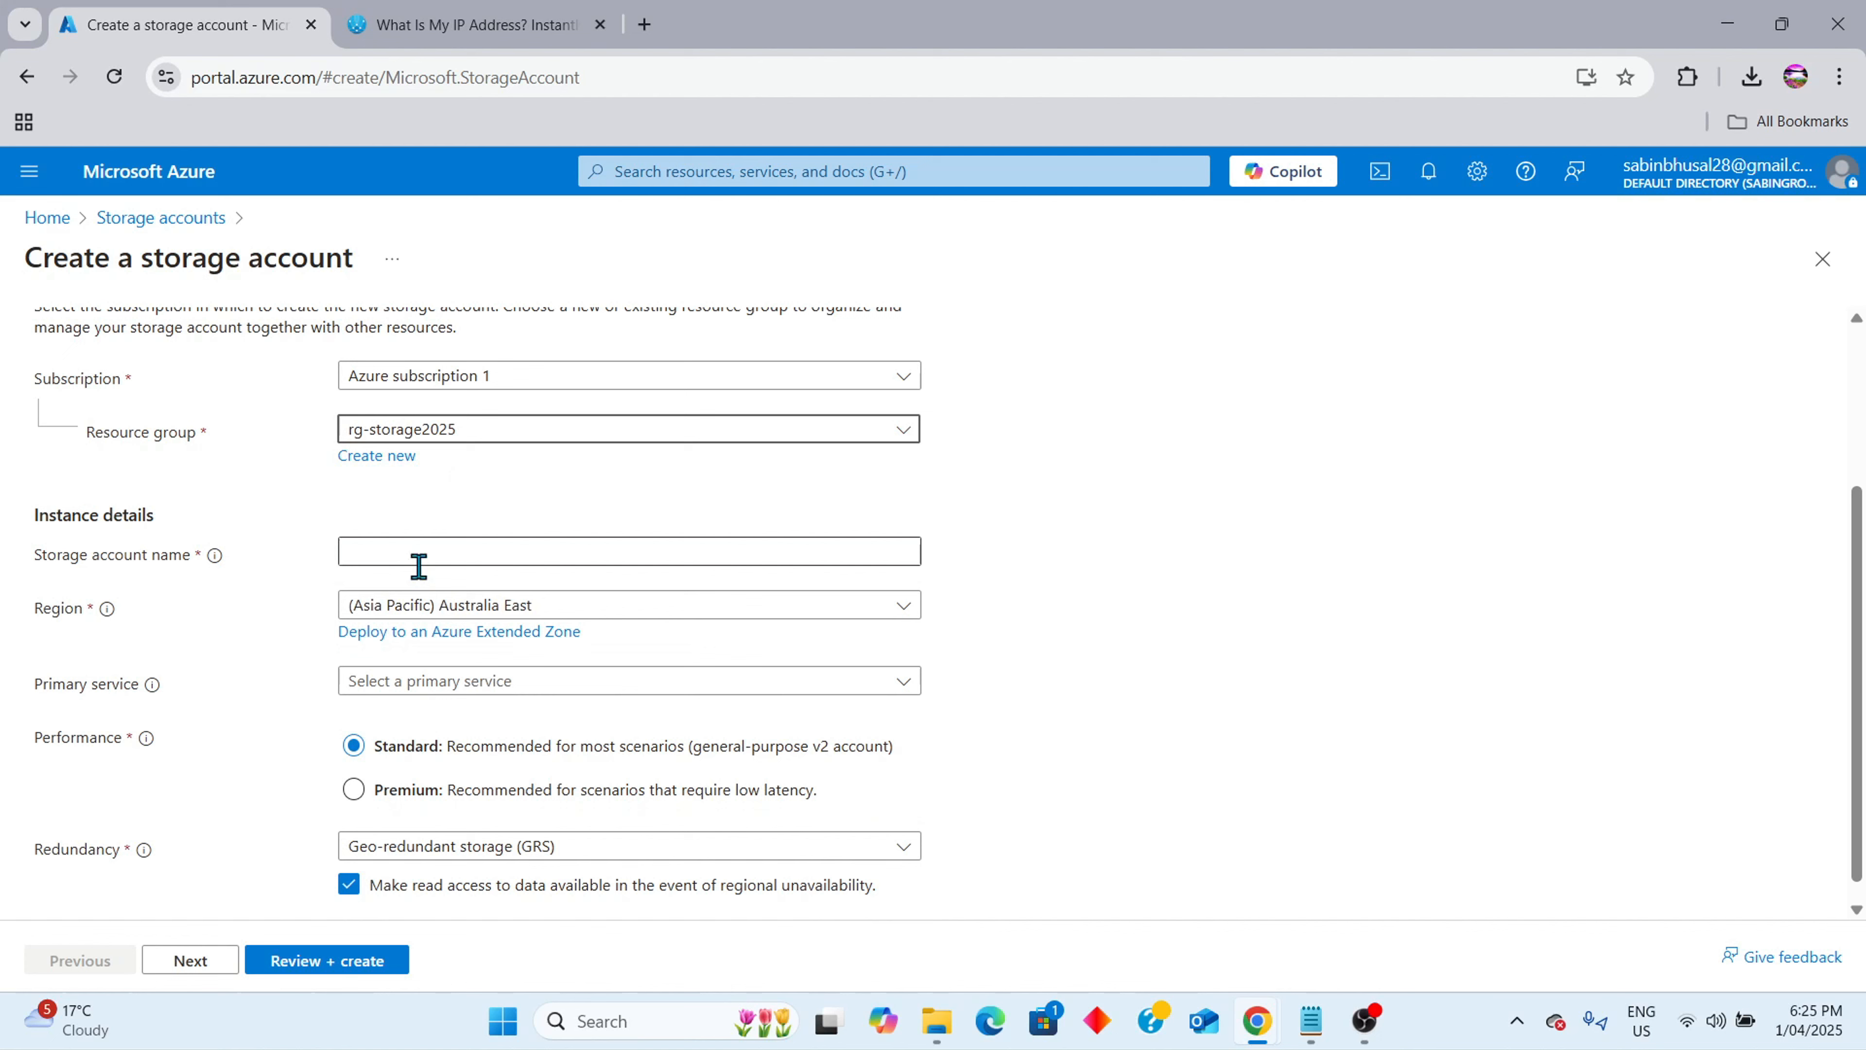
# Name it strg1042025 with Blob Storage as primary service and go to review.
pyautogui.click(514, 549)
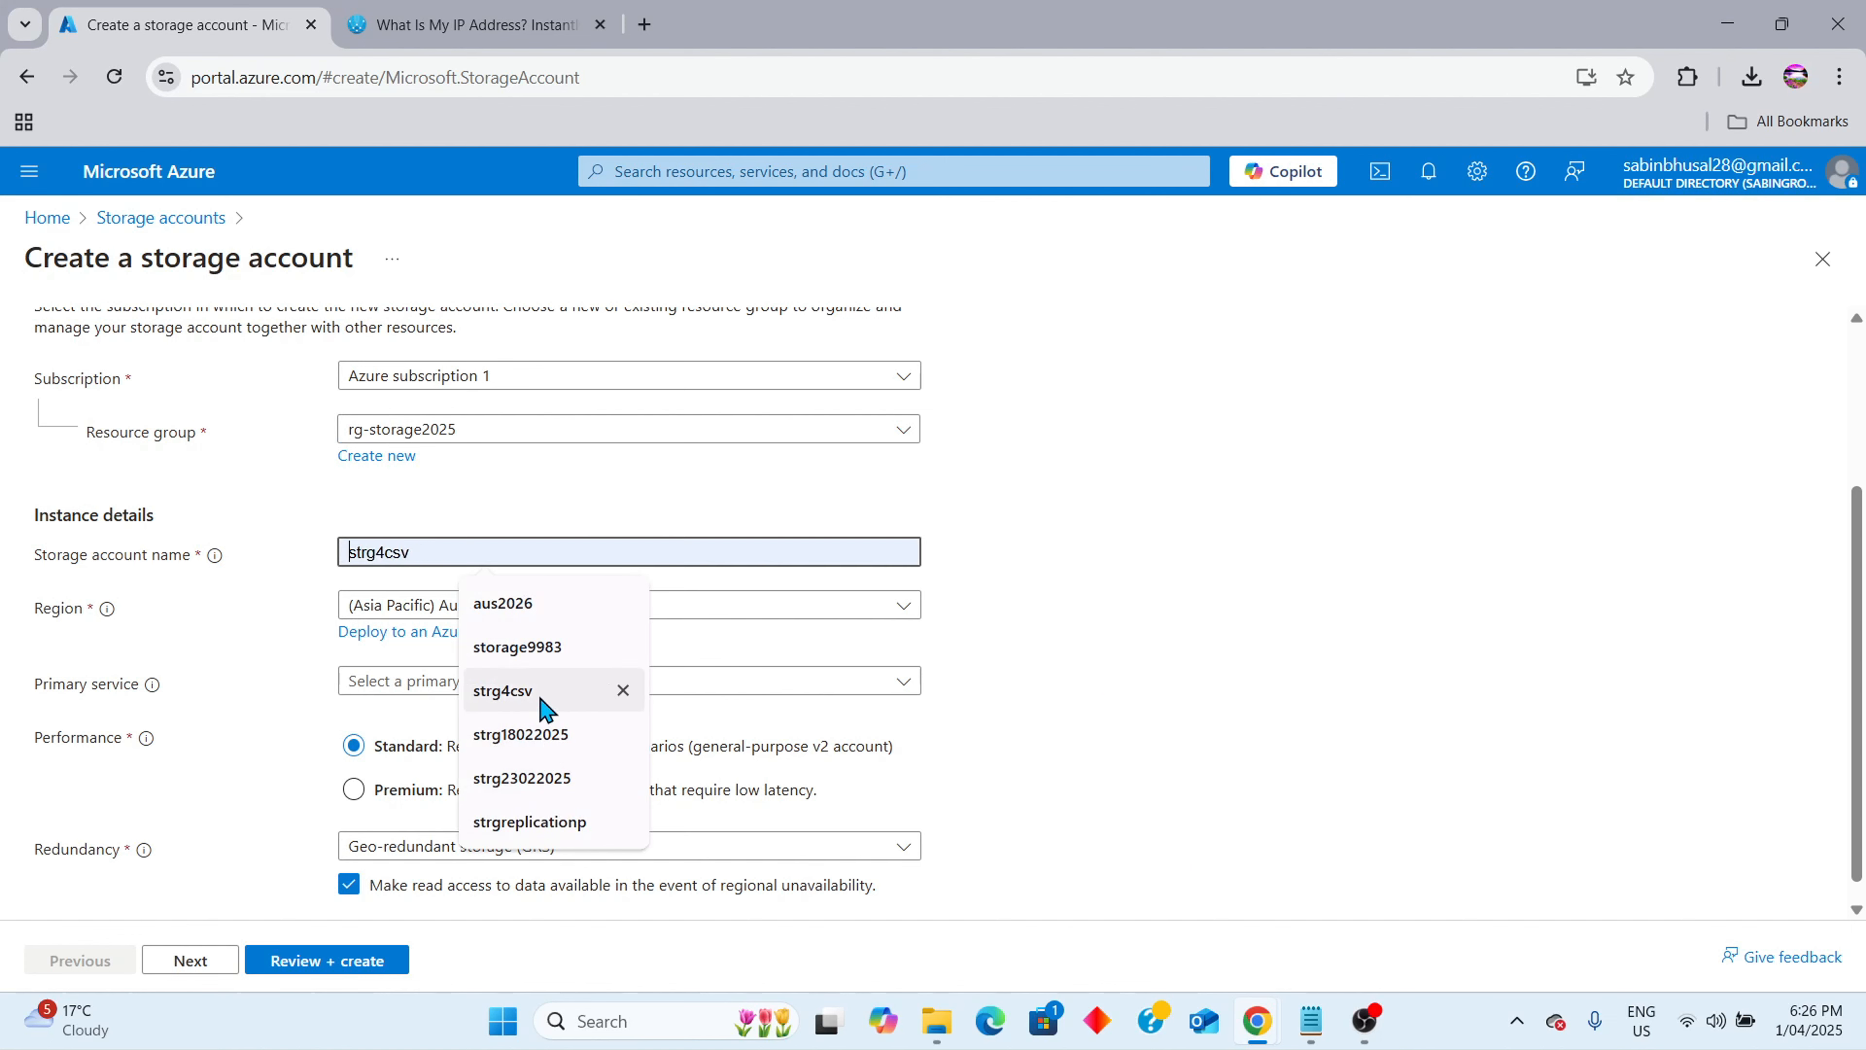
pyautogui.write('st')
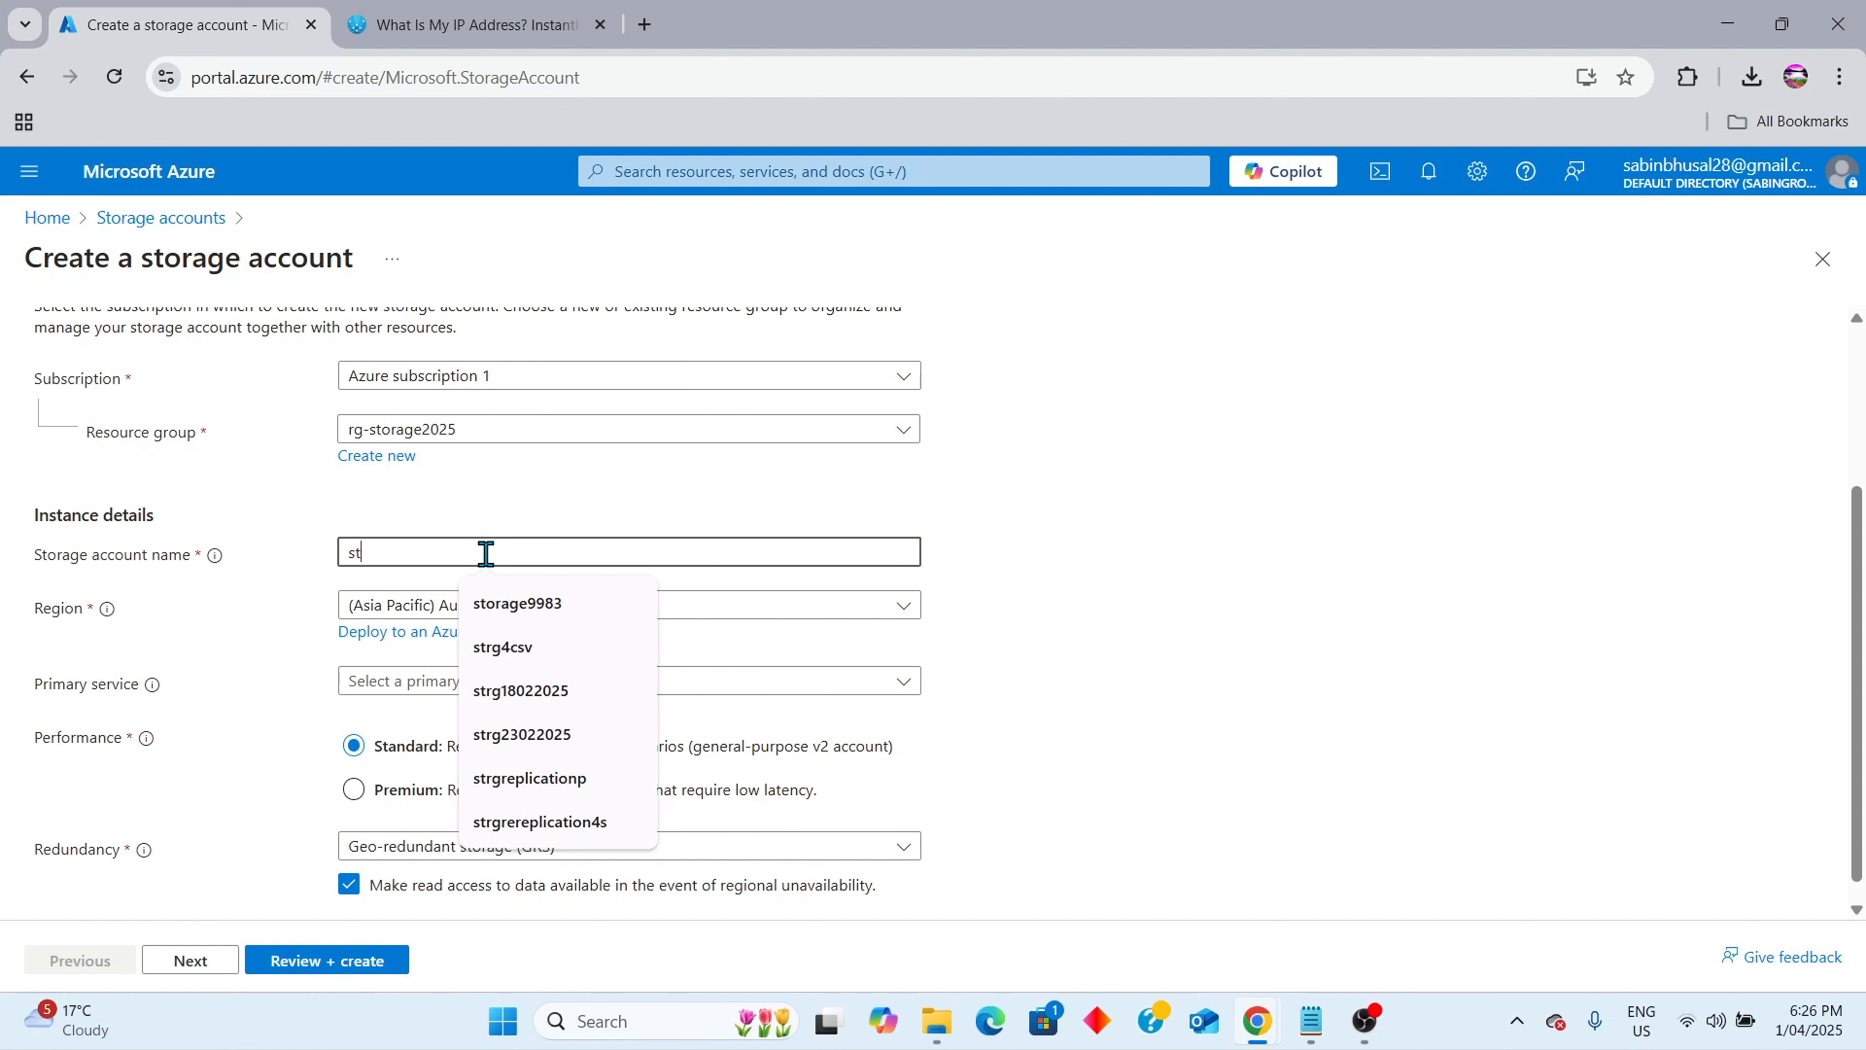
pyautogui.write('rg104')
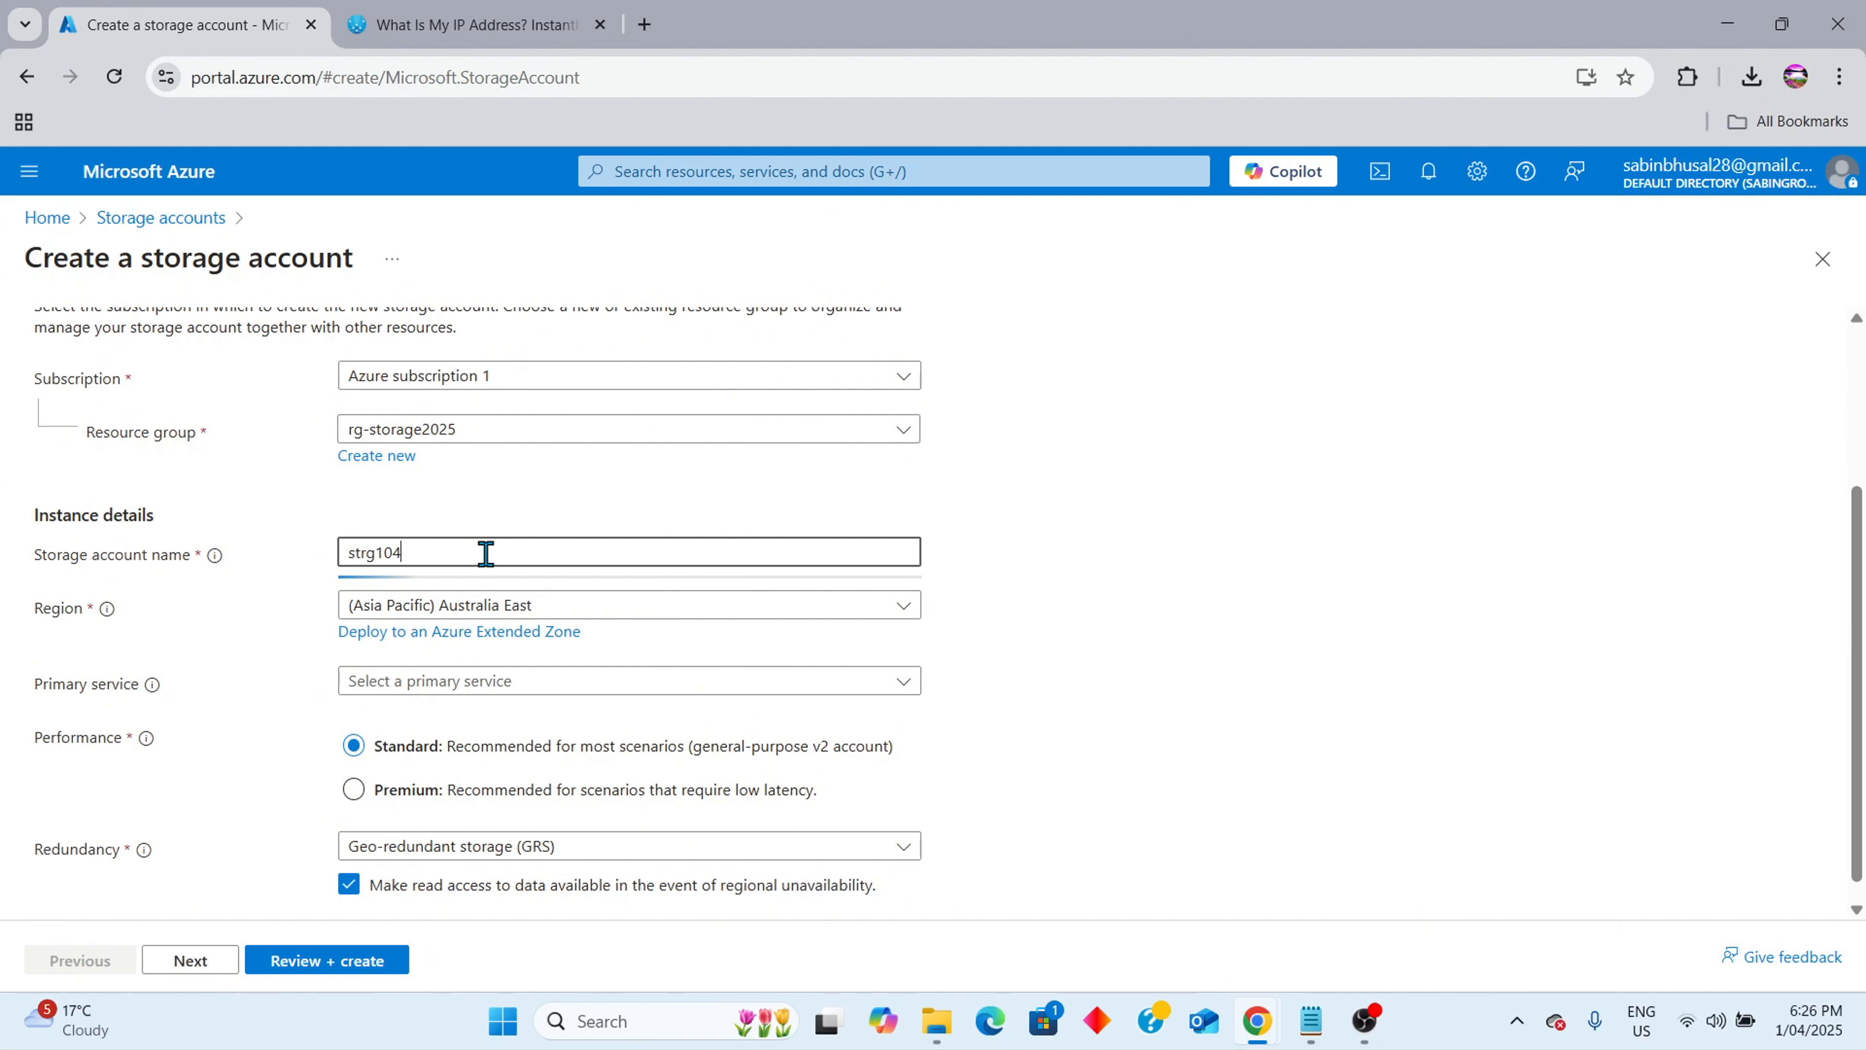
pyautogui.write('2025')
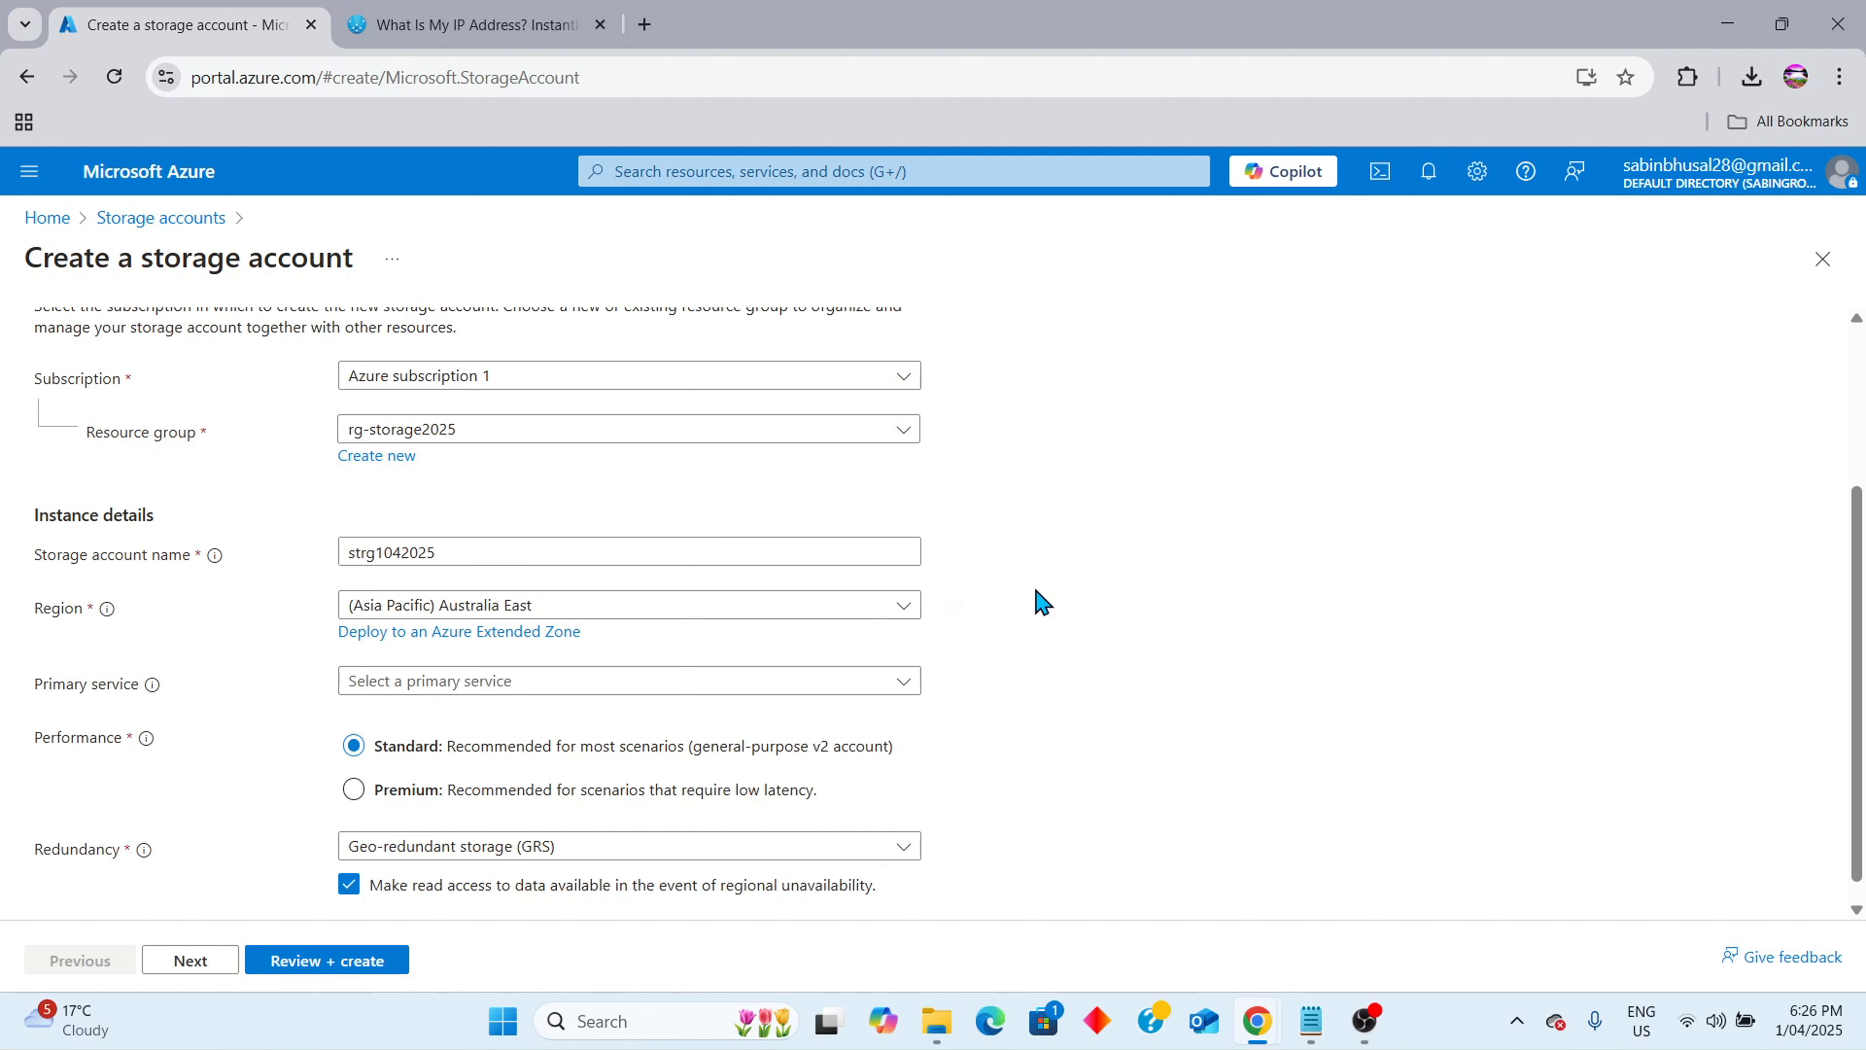
pyautogui.click(435, 684)
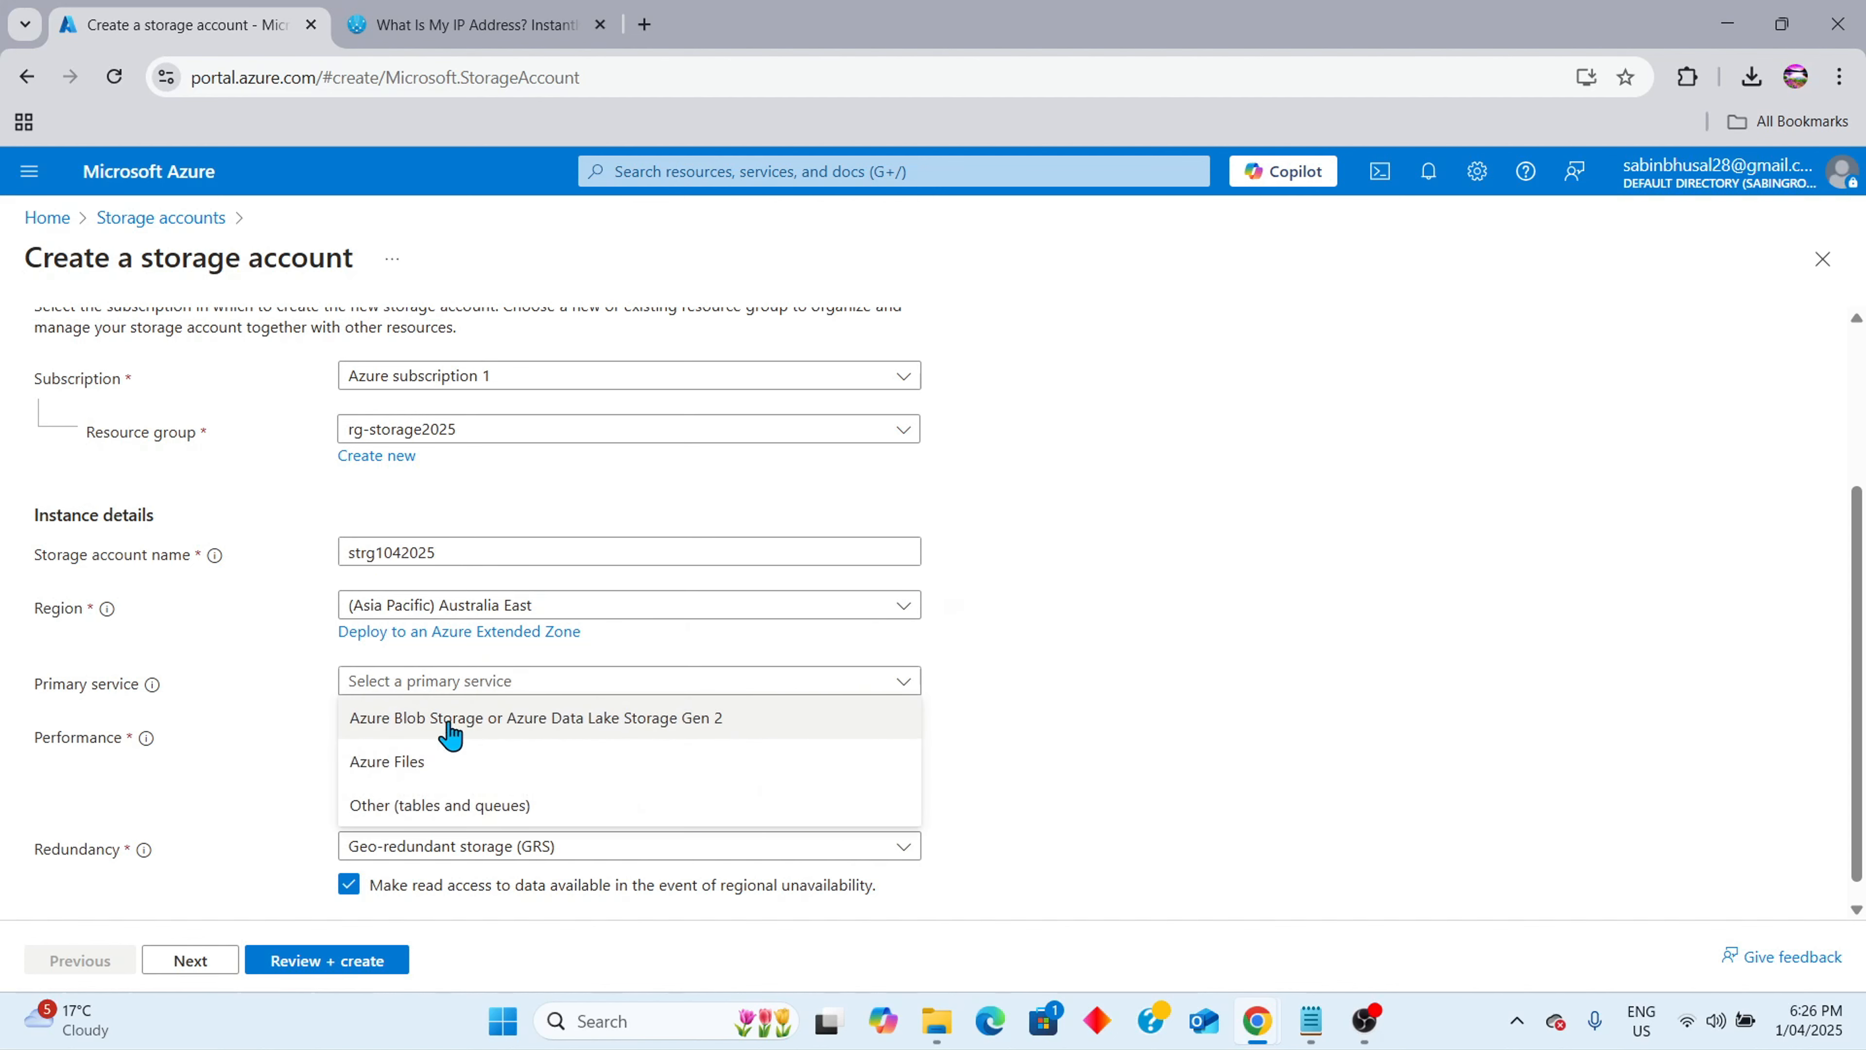
pyautogui.click(450, 724)
pyautogui.scroll(-1, 764, 673)
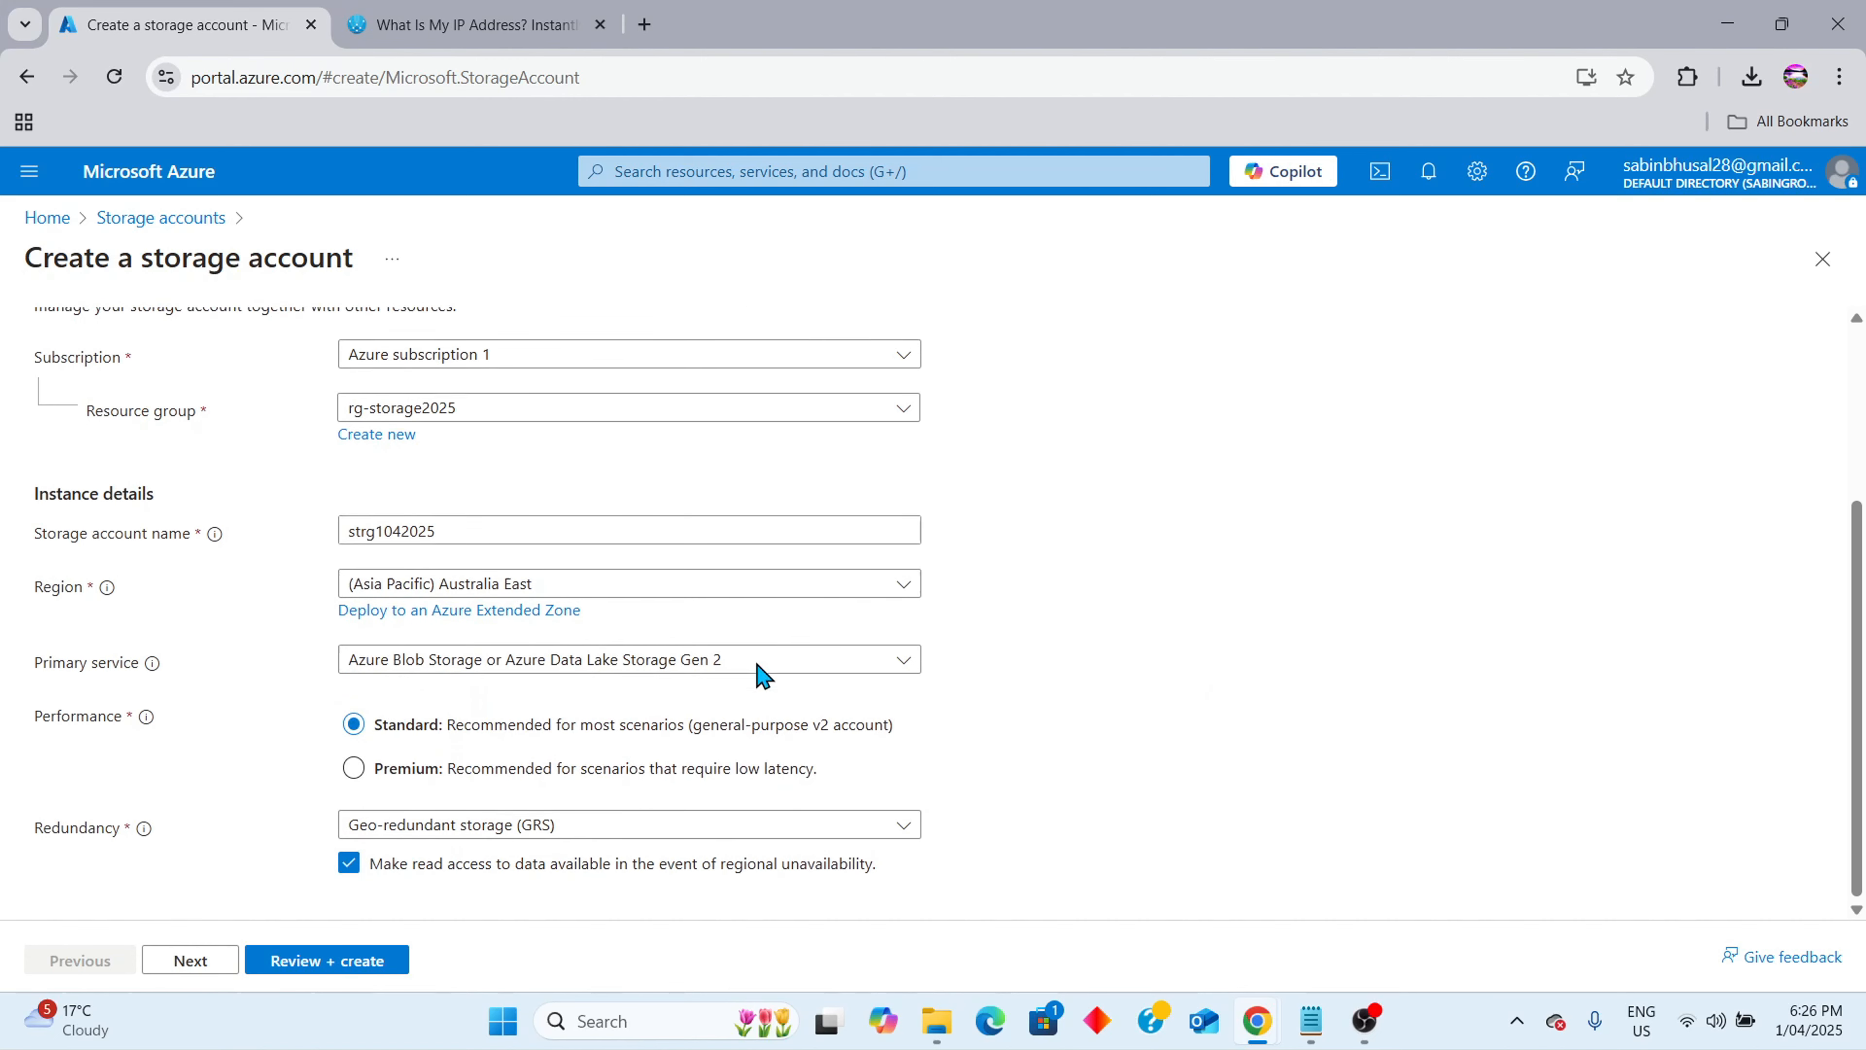
pyautogui.click(310, 955)
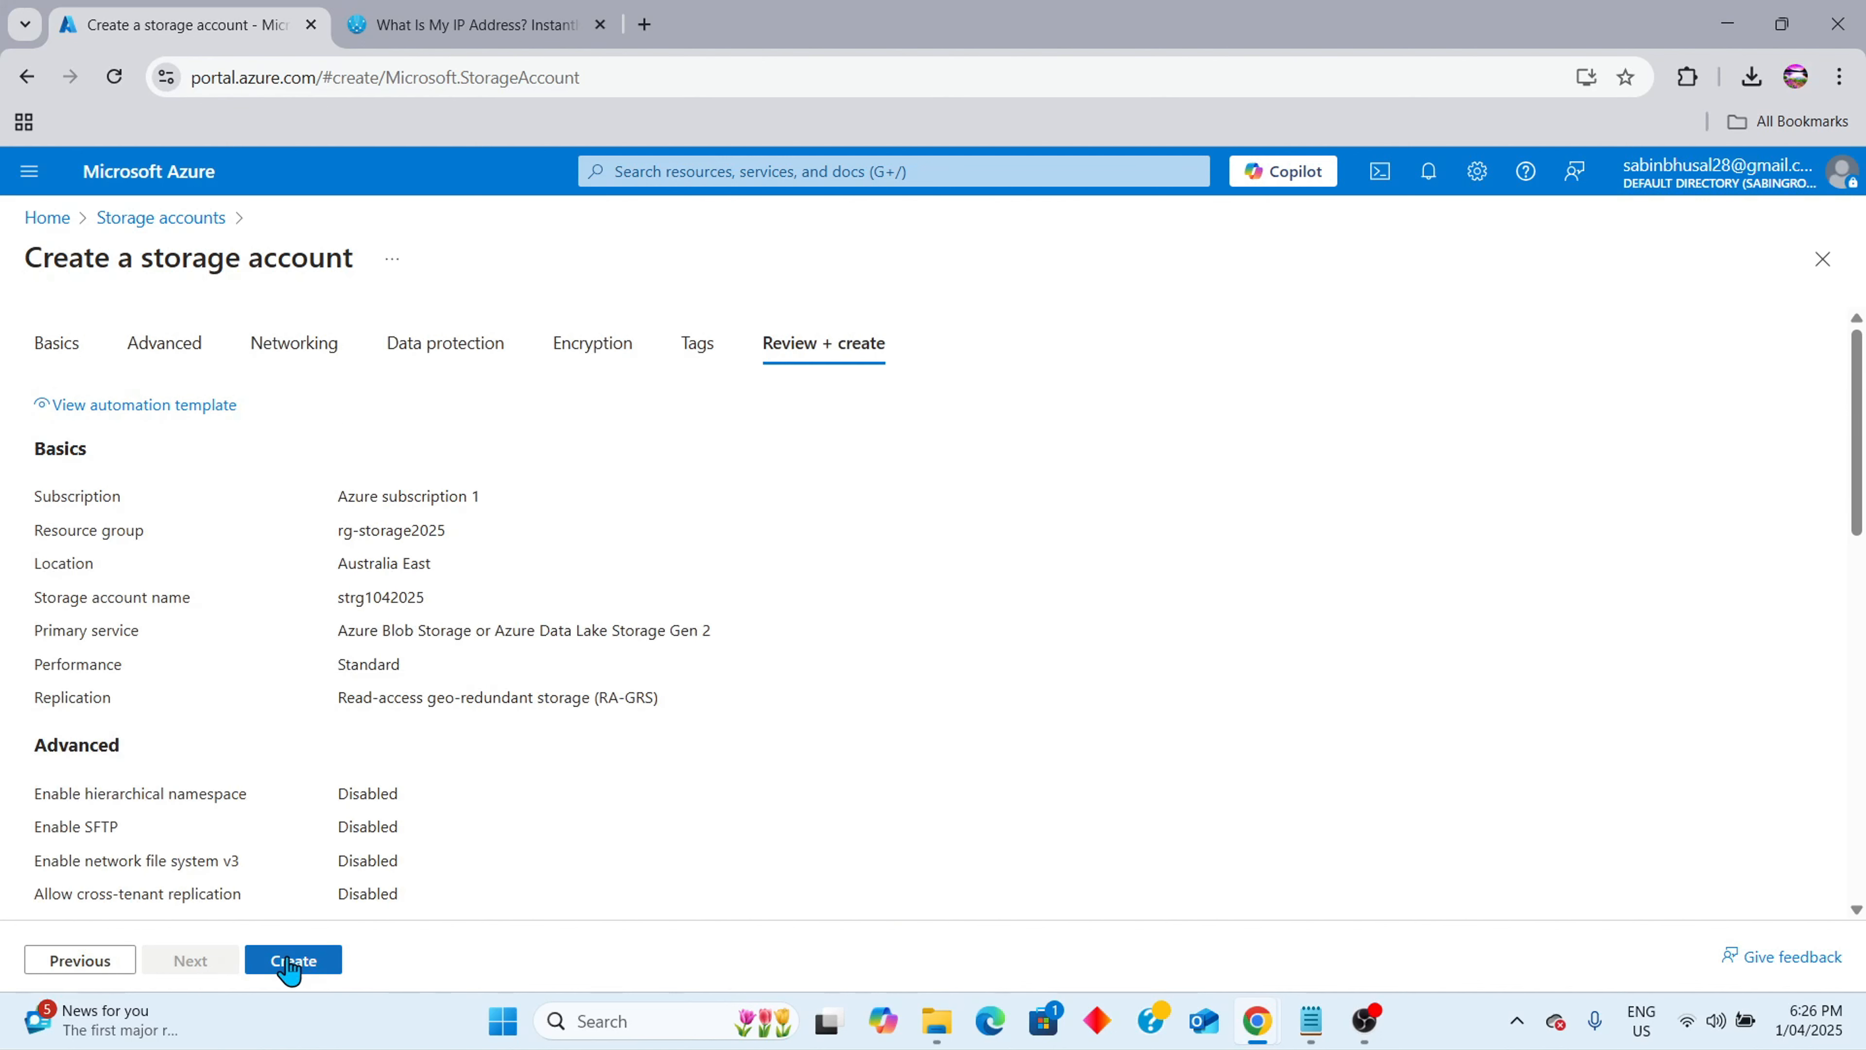
# Create storage account strg1042025 and, once deployed, go back to the portal Home page.
pyautogui.click(291, 964)
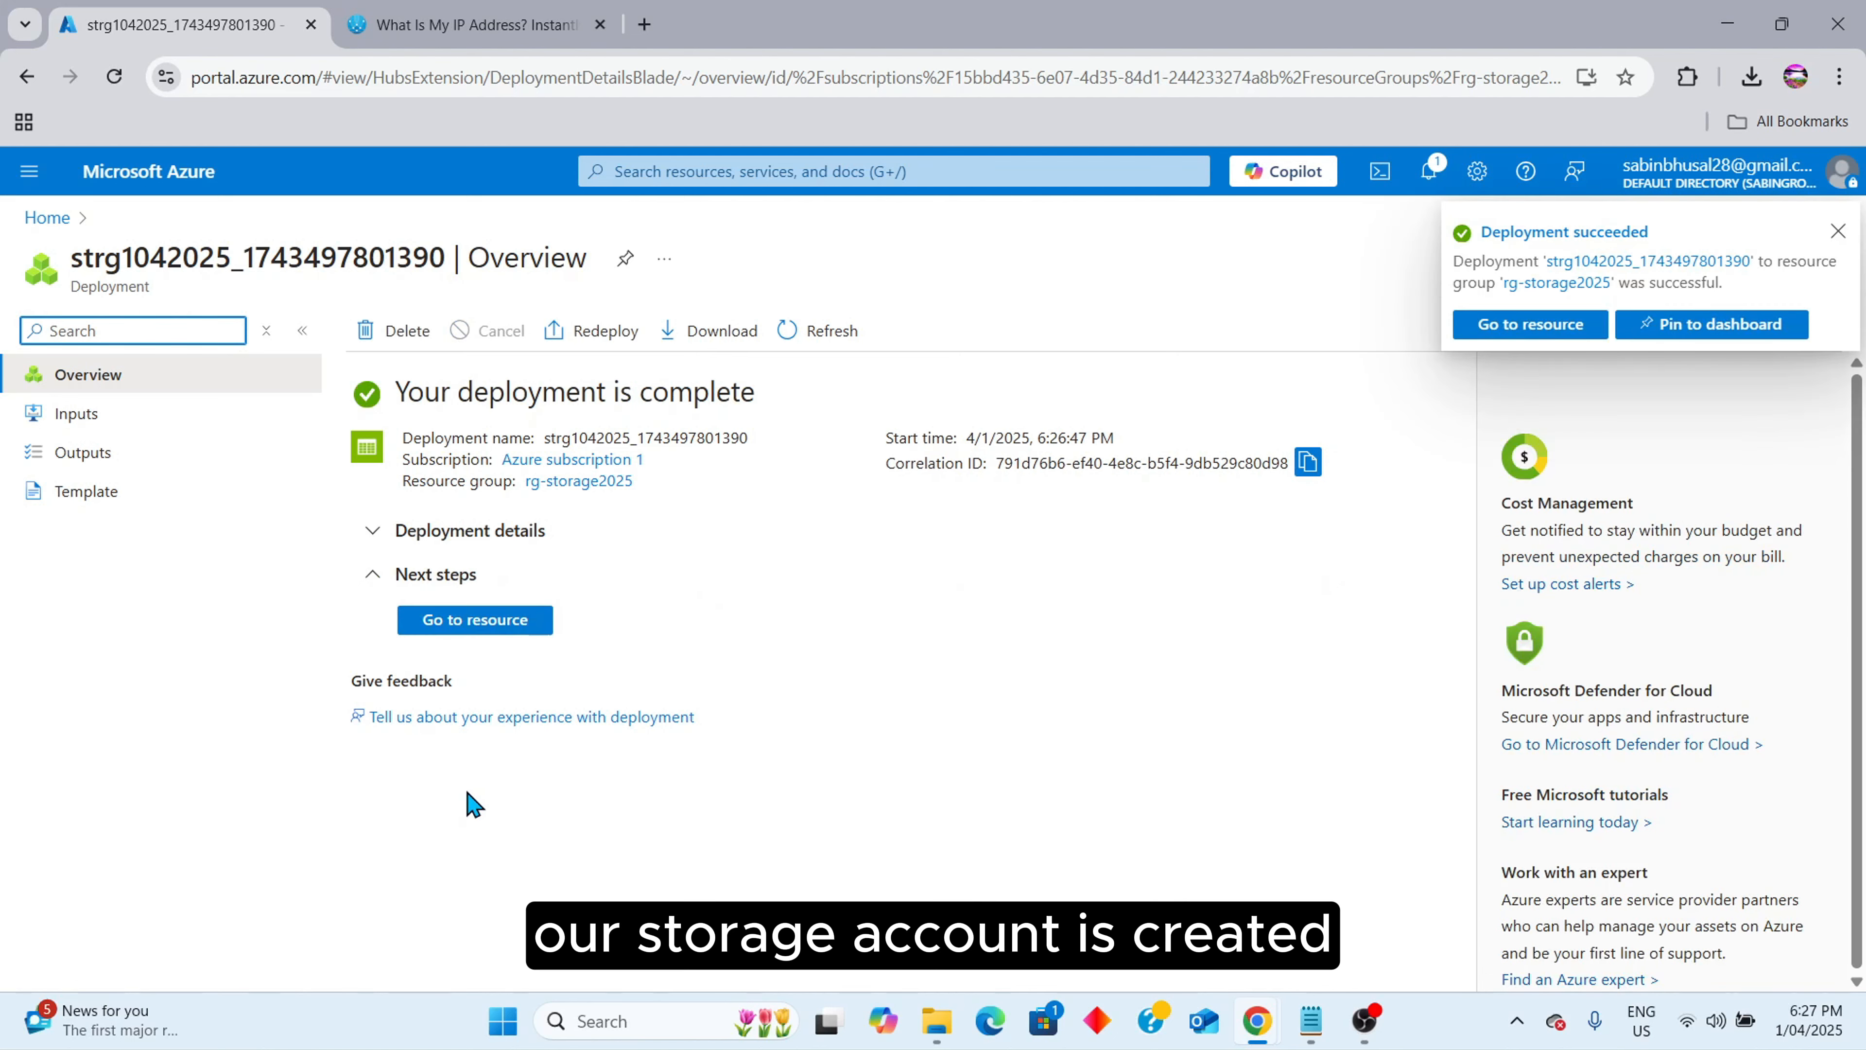
pyautogui.click(46, 218)
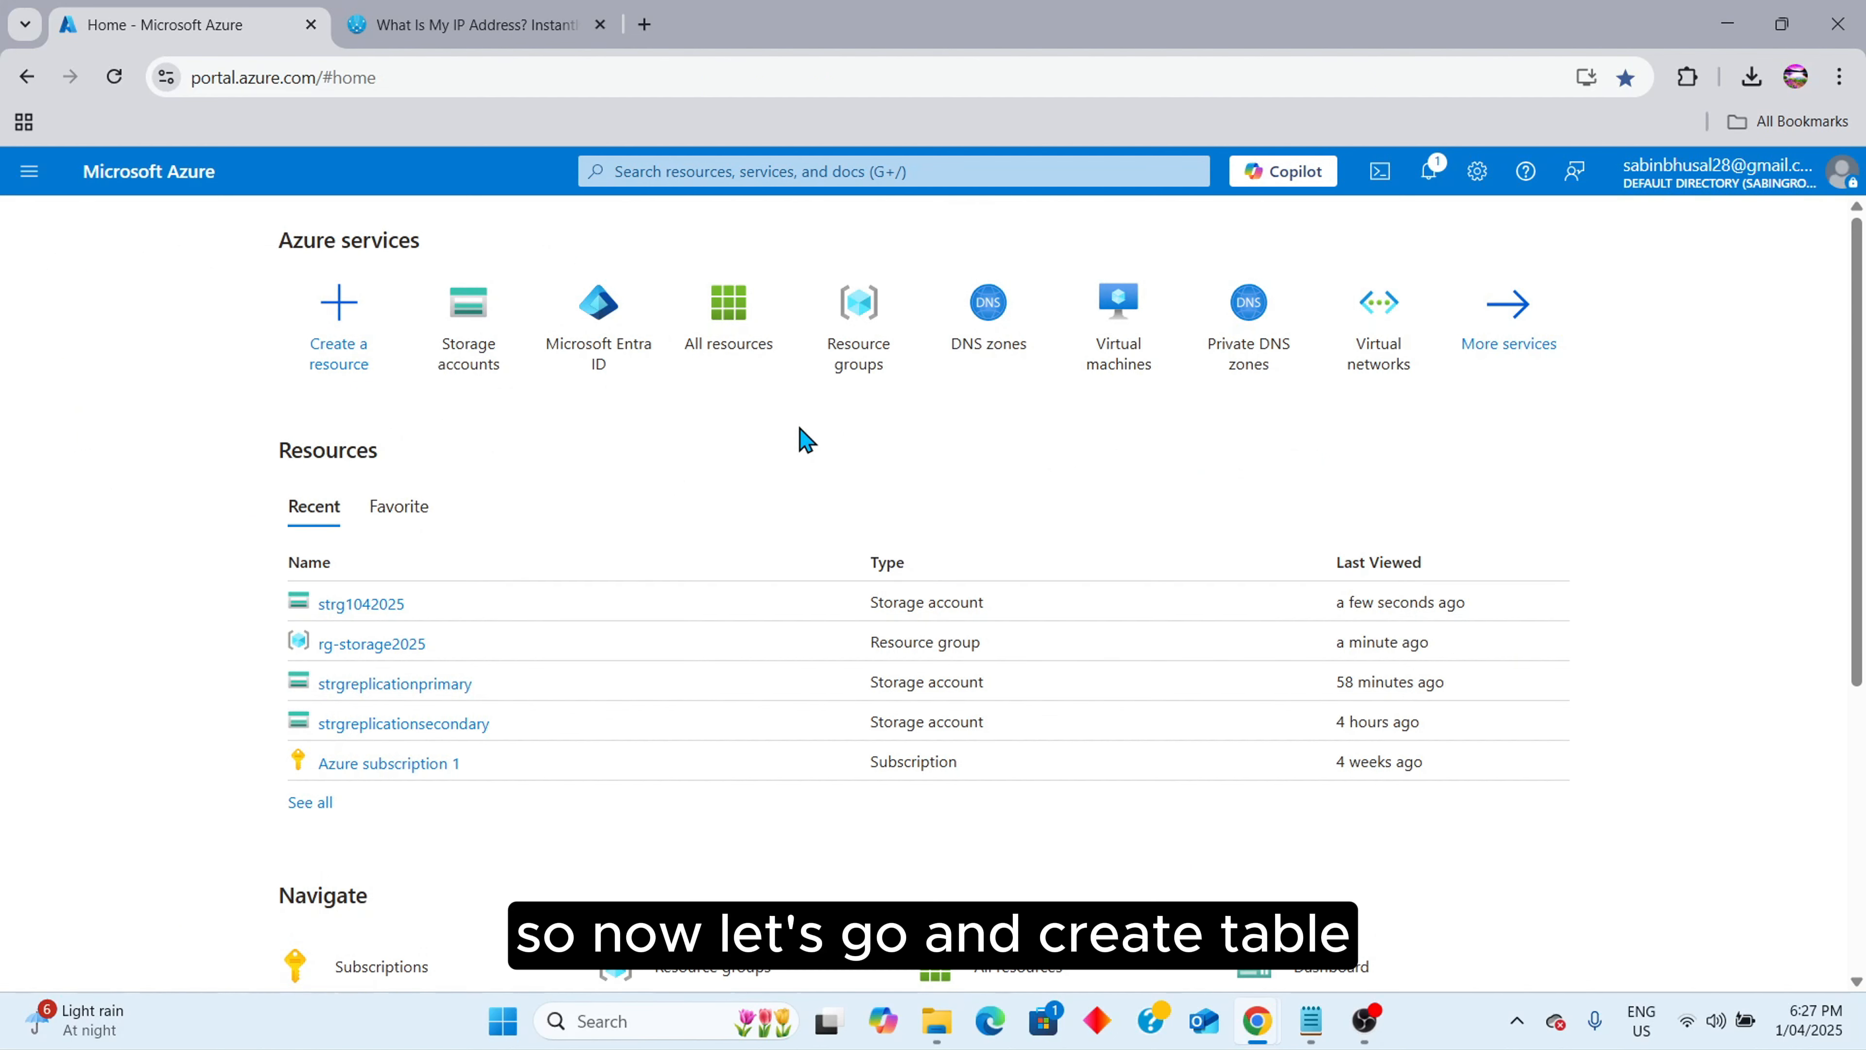
# In strg1042025's Tables, create a new table named Employee.
pyautogui.click(371, 606)
pyautogui.scroll(-5, 237, 696)
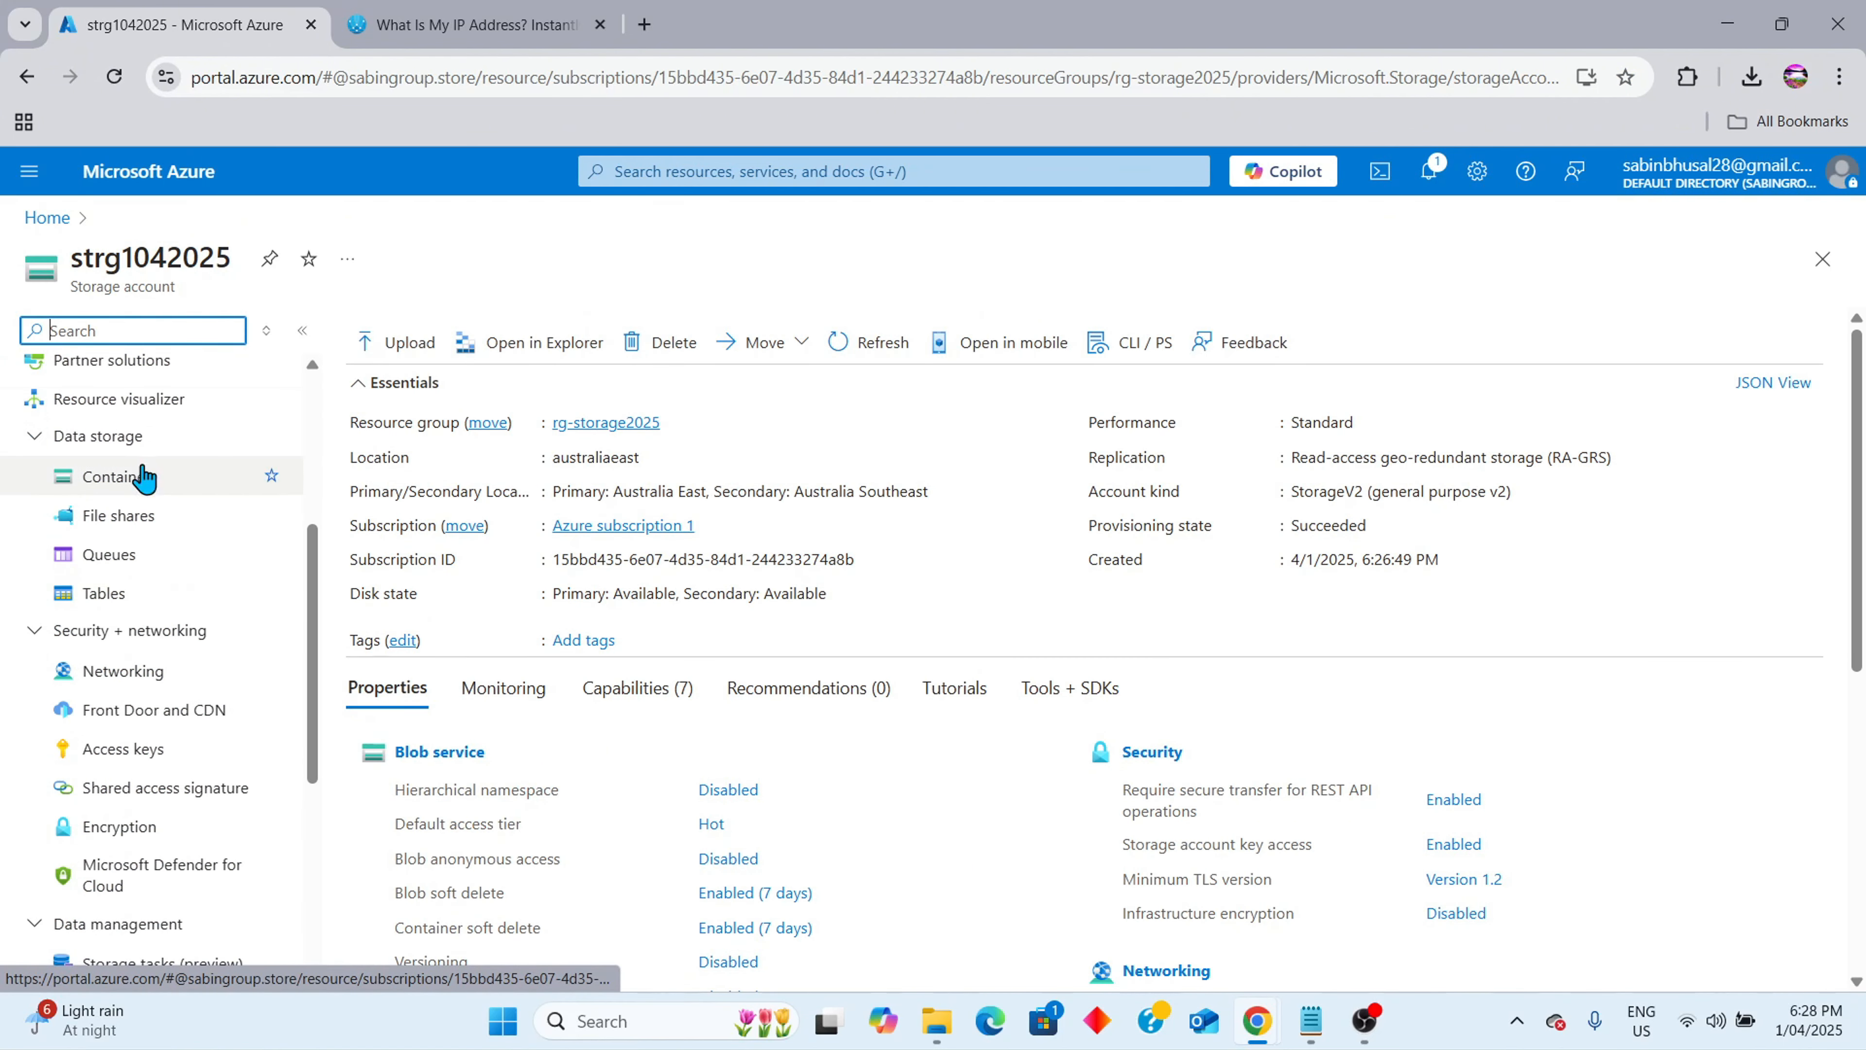
pyautogui.click(132, 604)
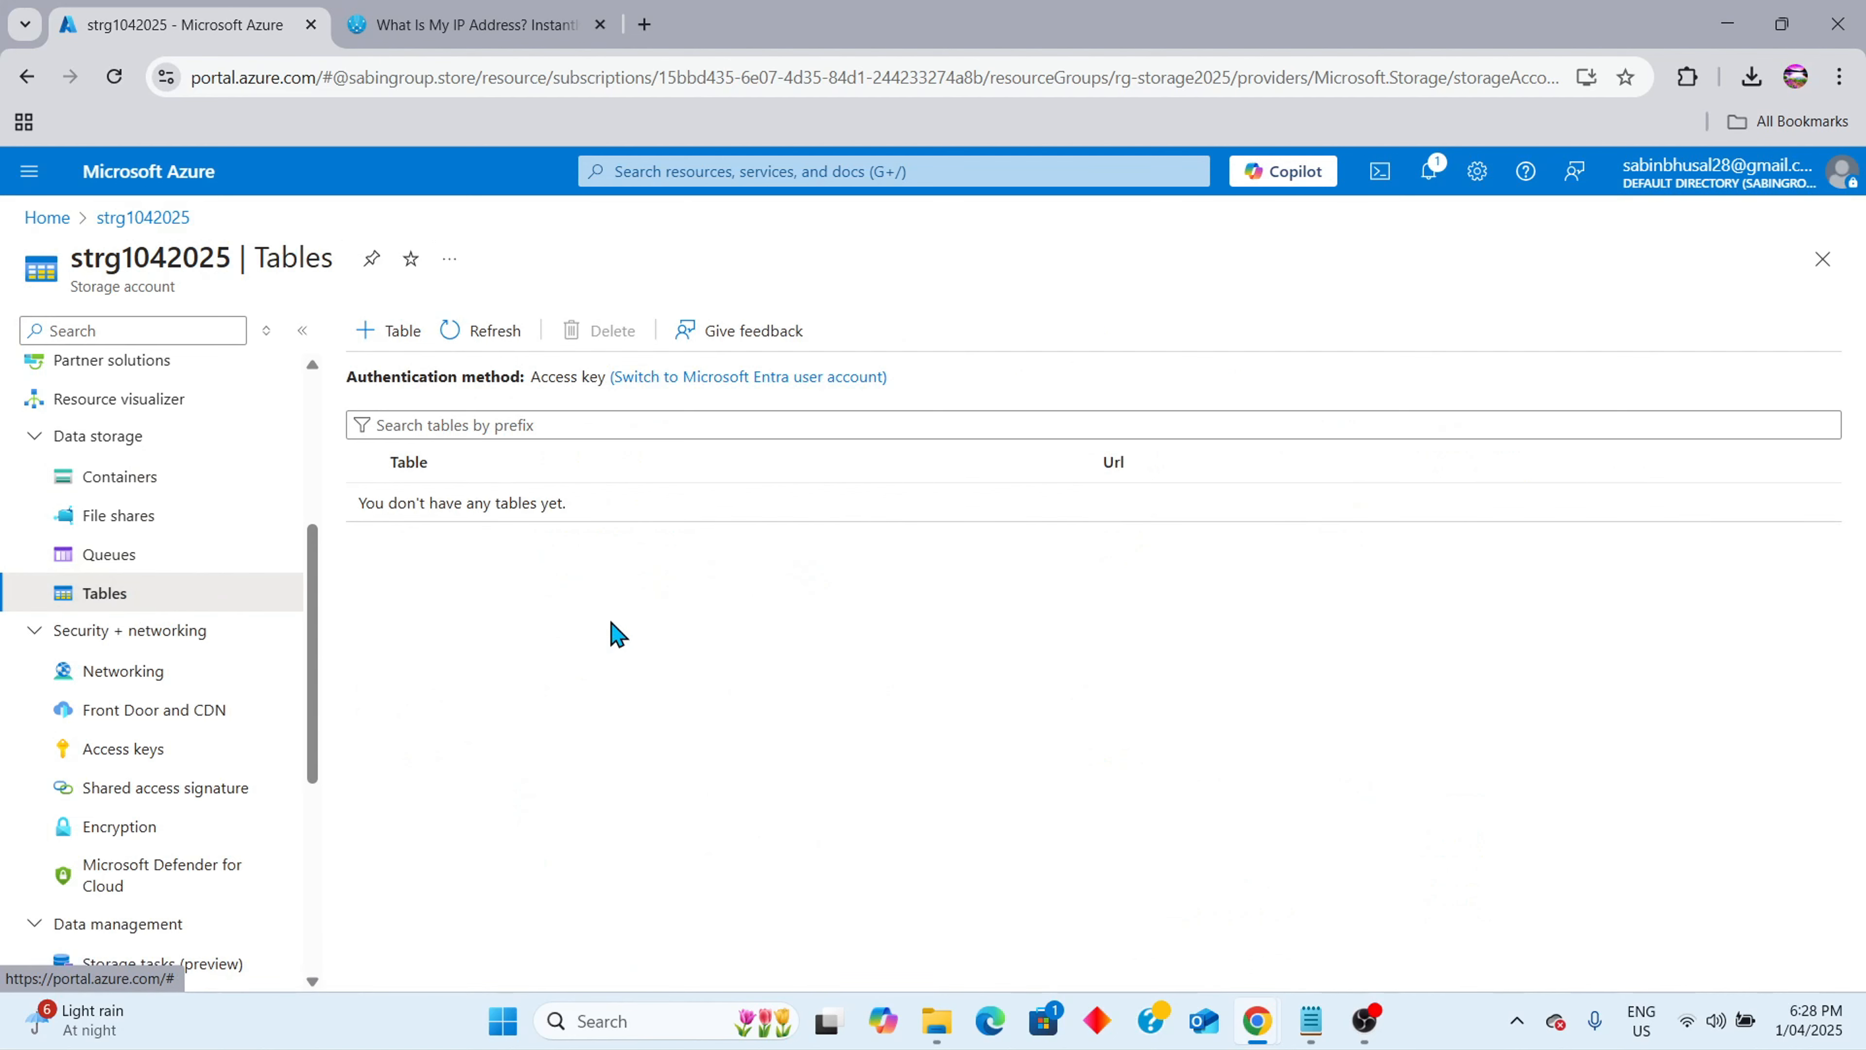
pyautogui.click(390, 330)
pyautogui.click(485, 471)
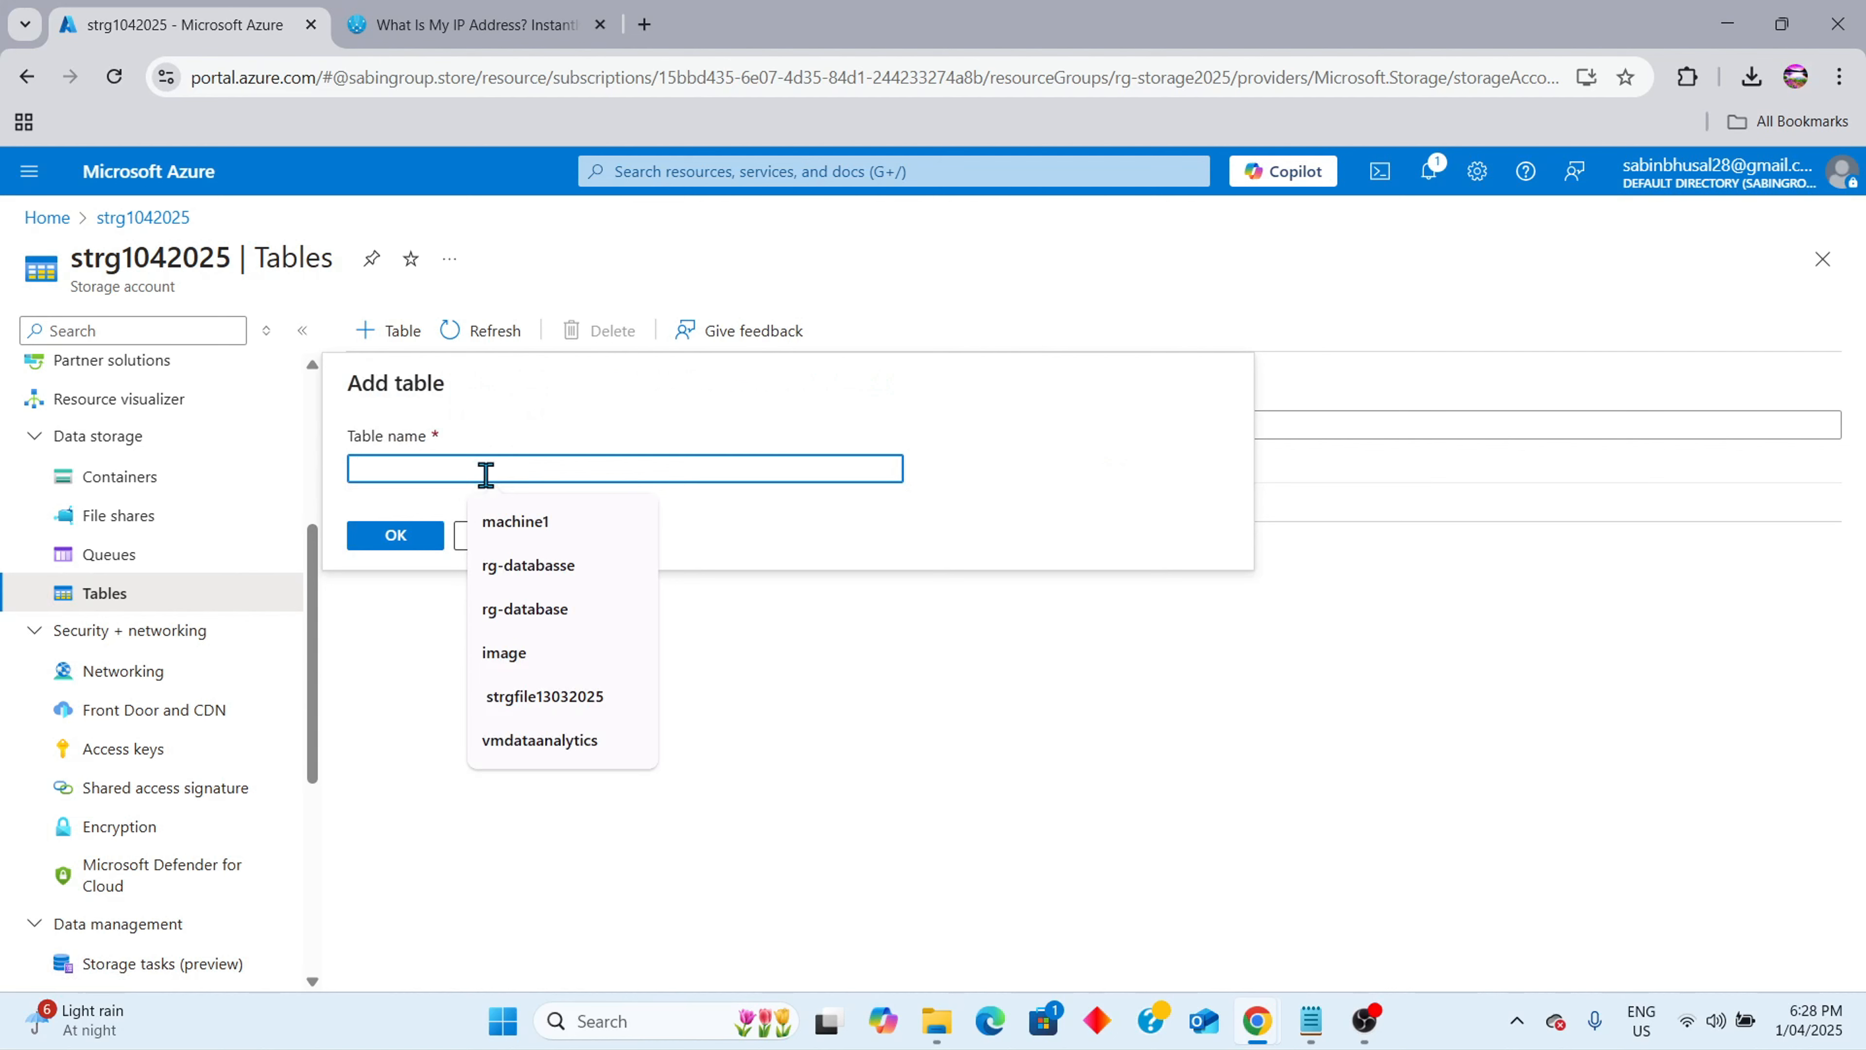
pyautogui.write('T')
pyautogui.press('BackSpace')
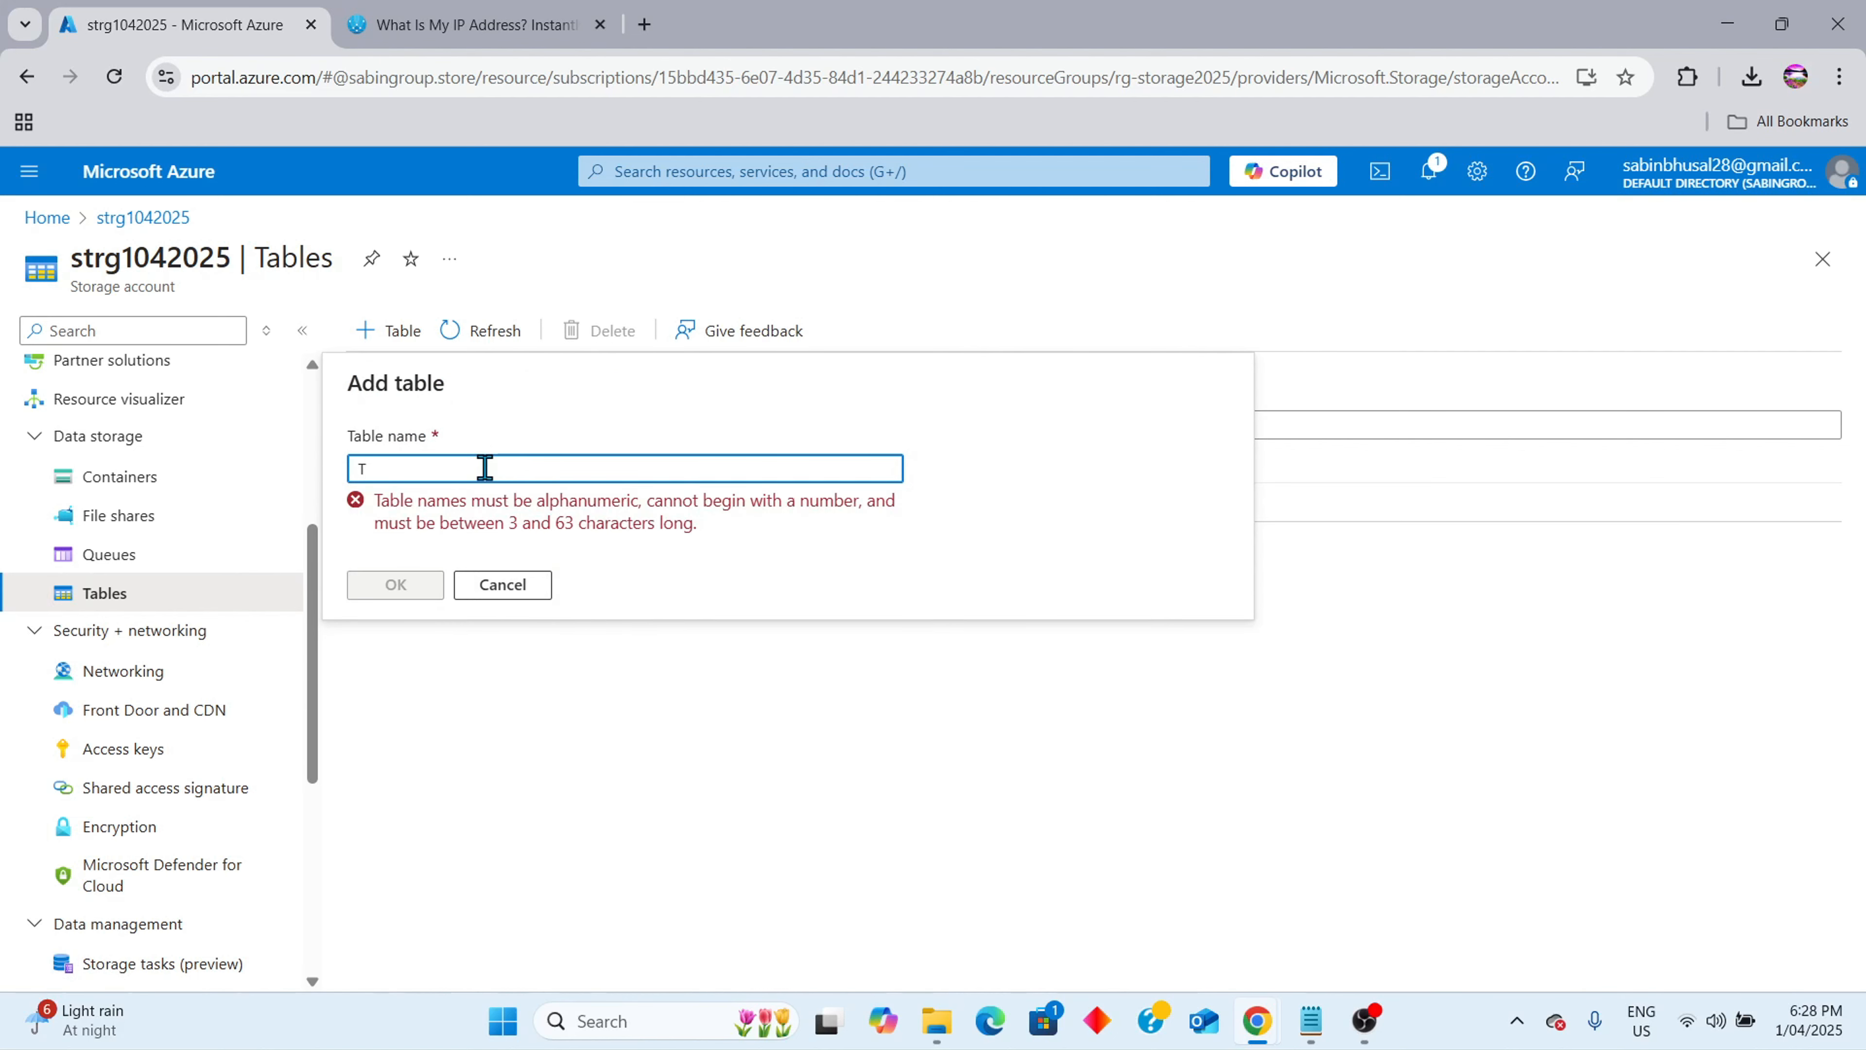
pyautogui.write('Employee')
pyautogui.click(397, 584)
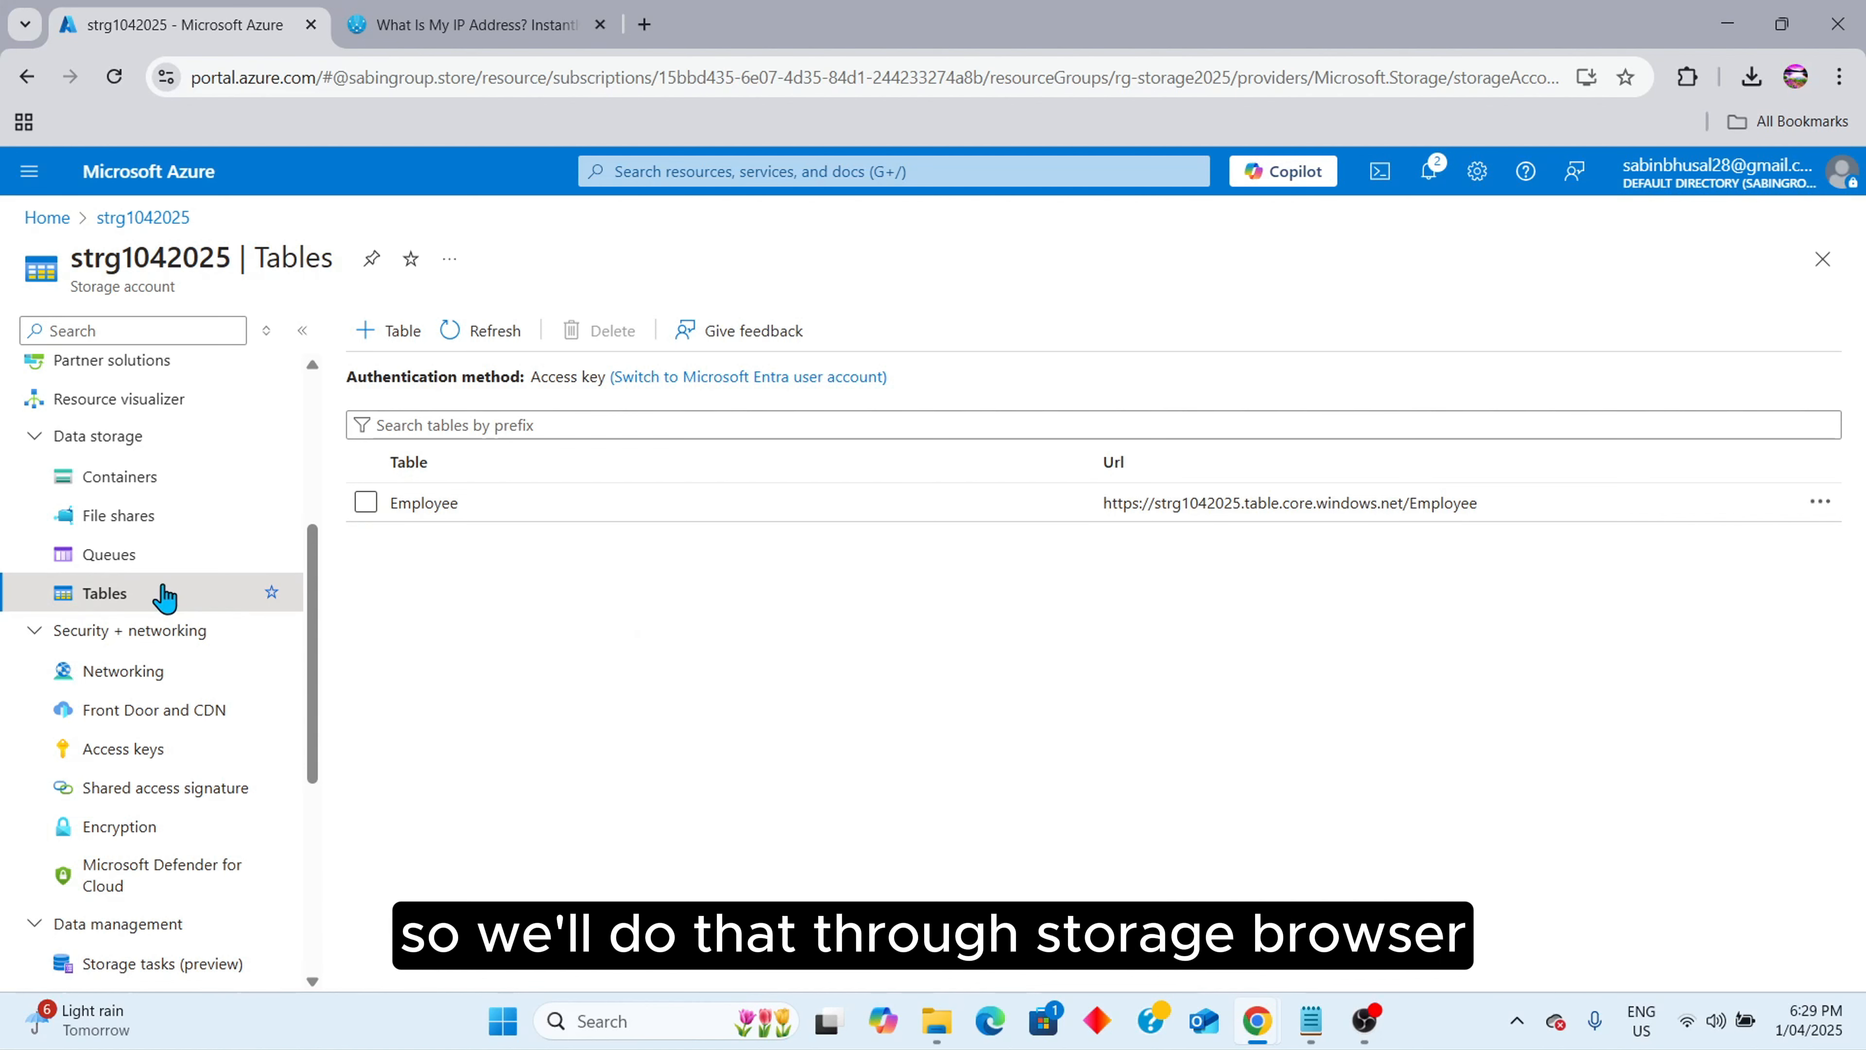
pyautogui.scroll(5, 158, 597)
# Open the Employee table in the Storage browser and start a new entity.
pyautogui.click(150, 647)
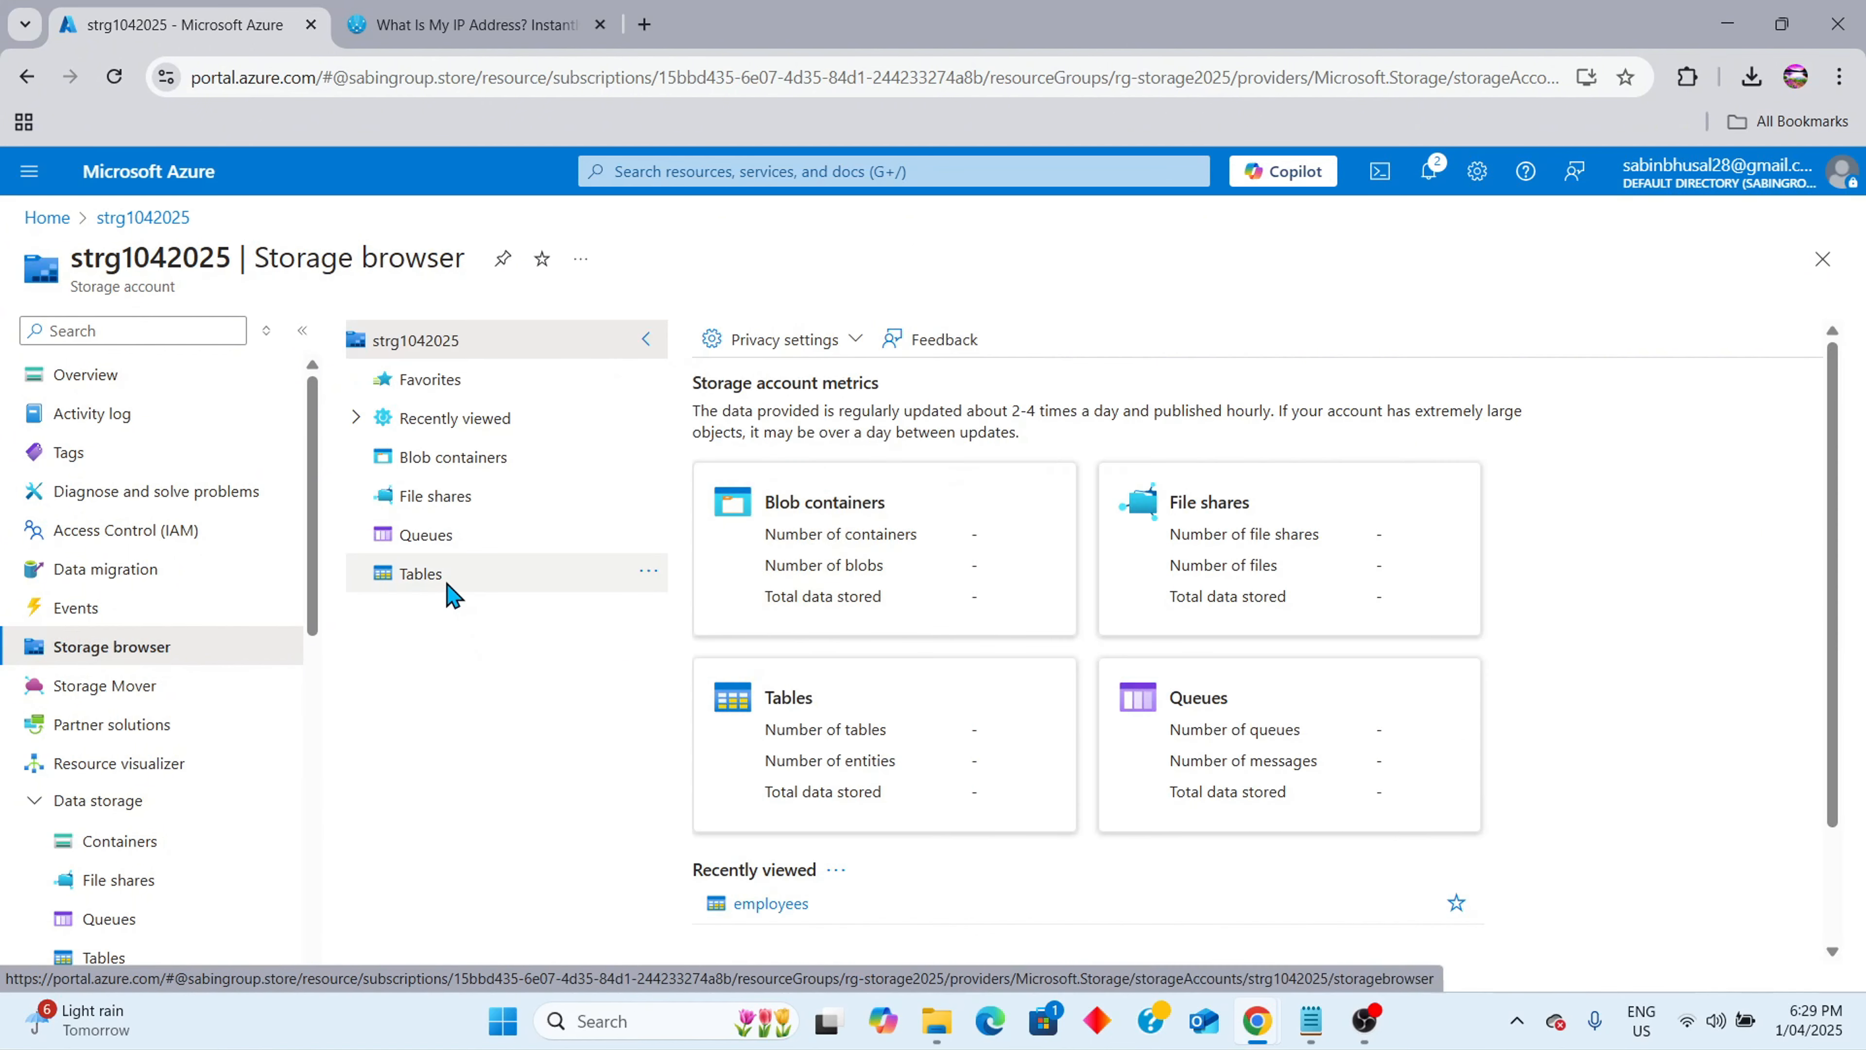
pyautogui.click(449, 585)
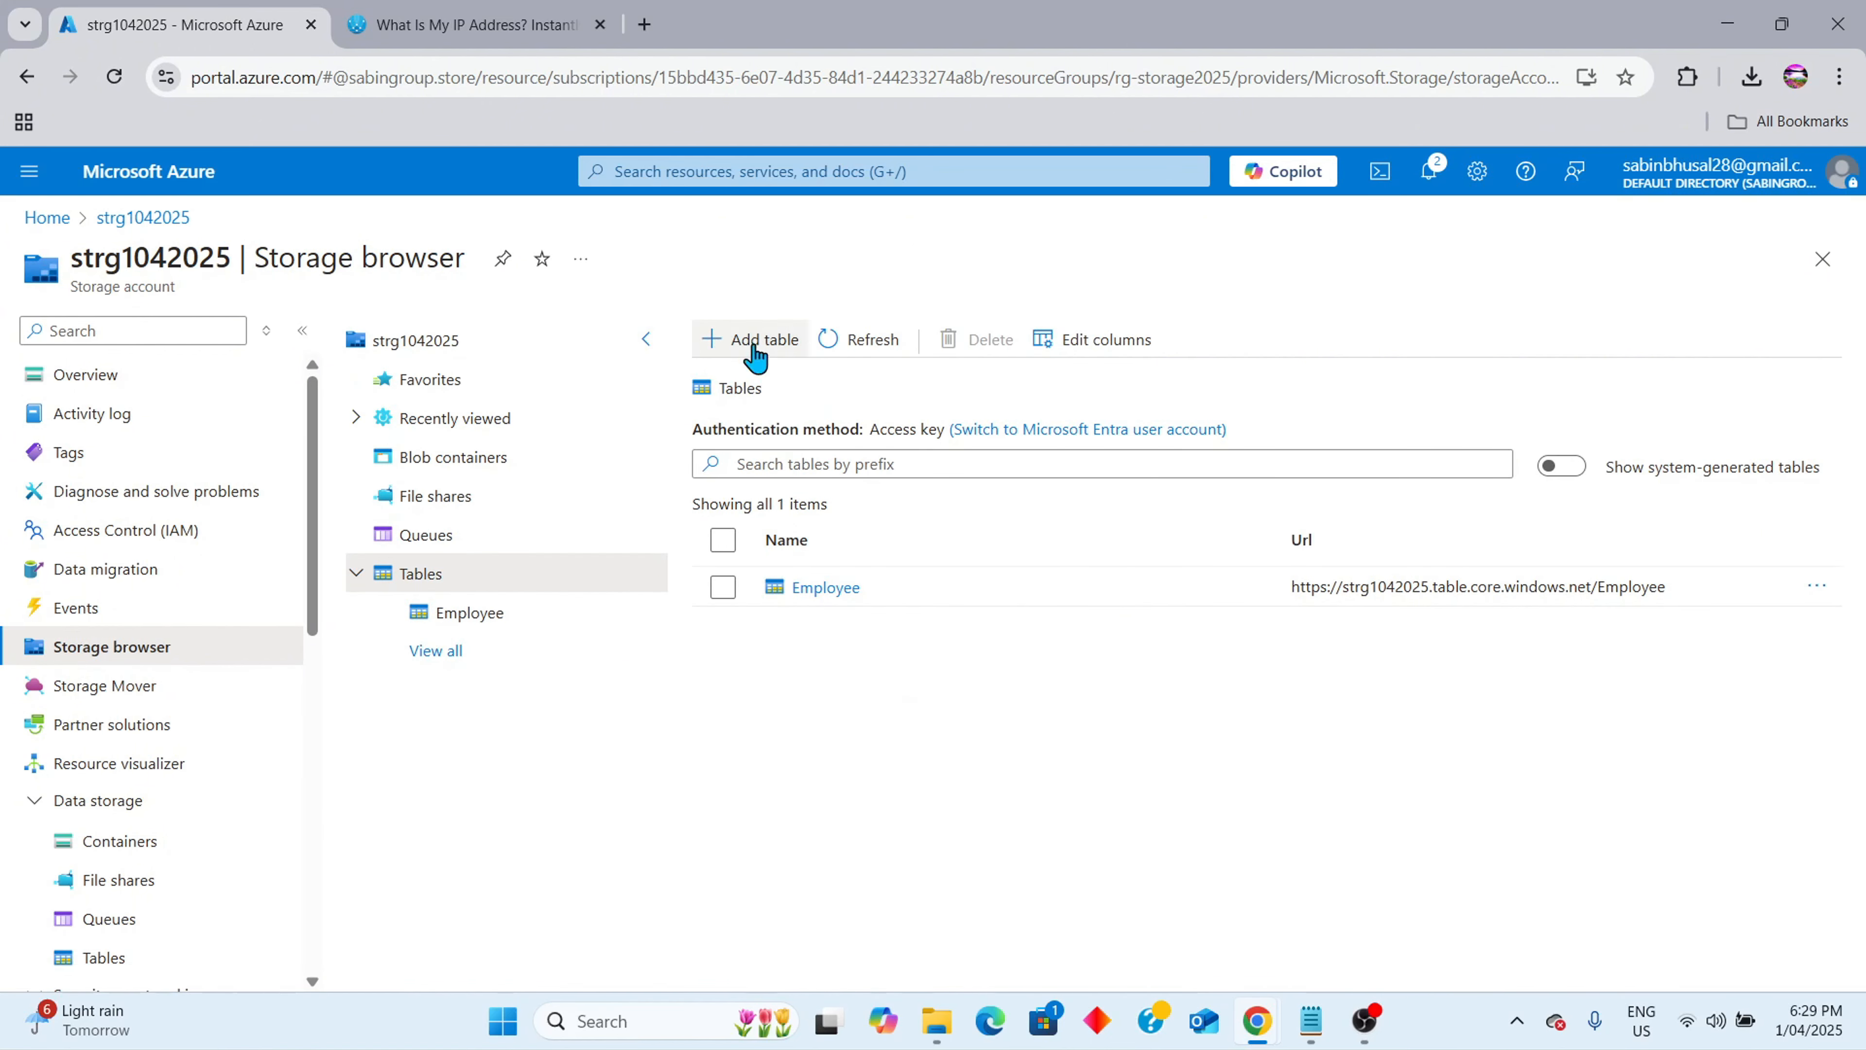
pyautogui.click(825, 588)
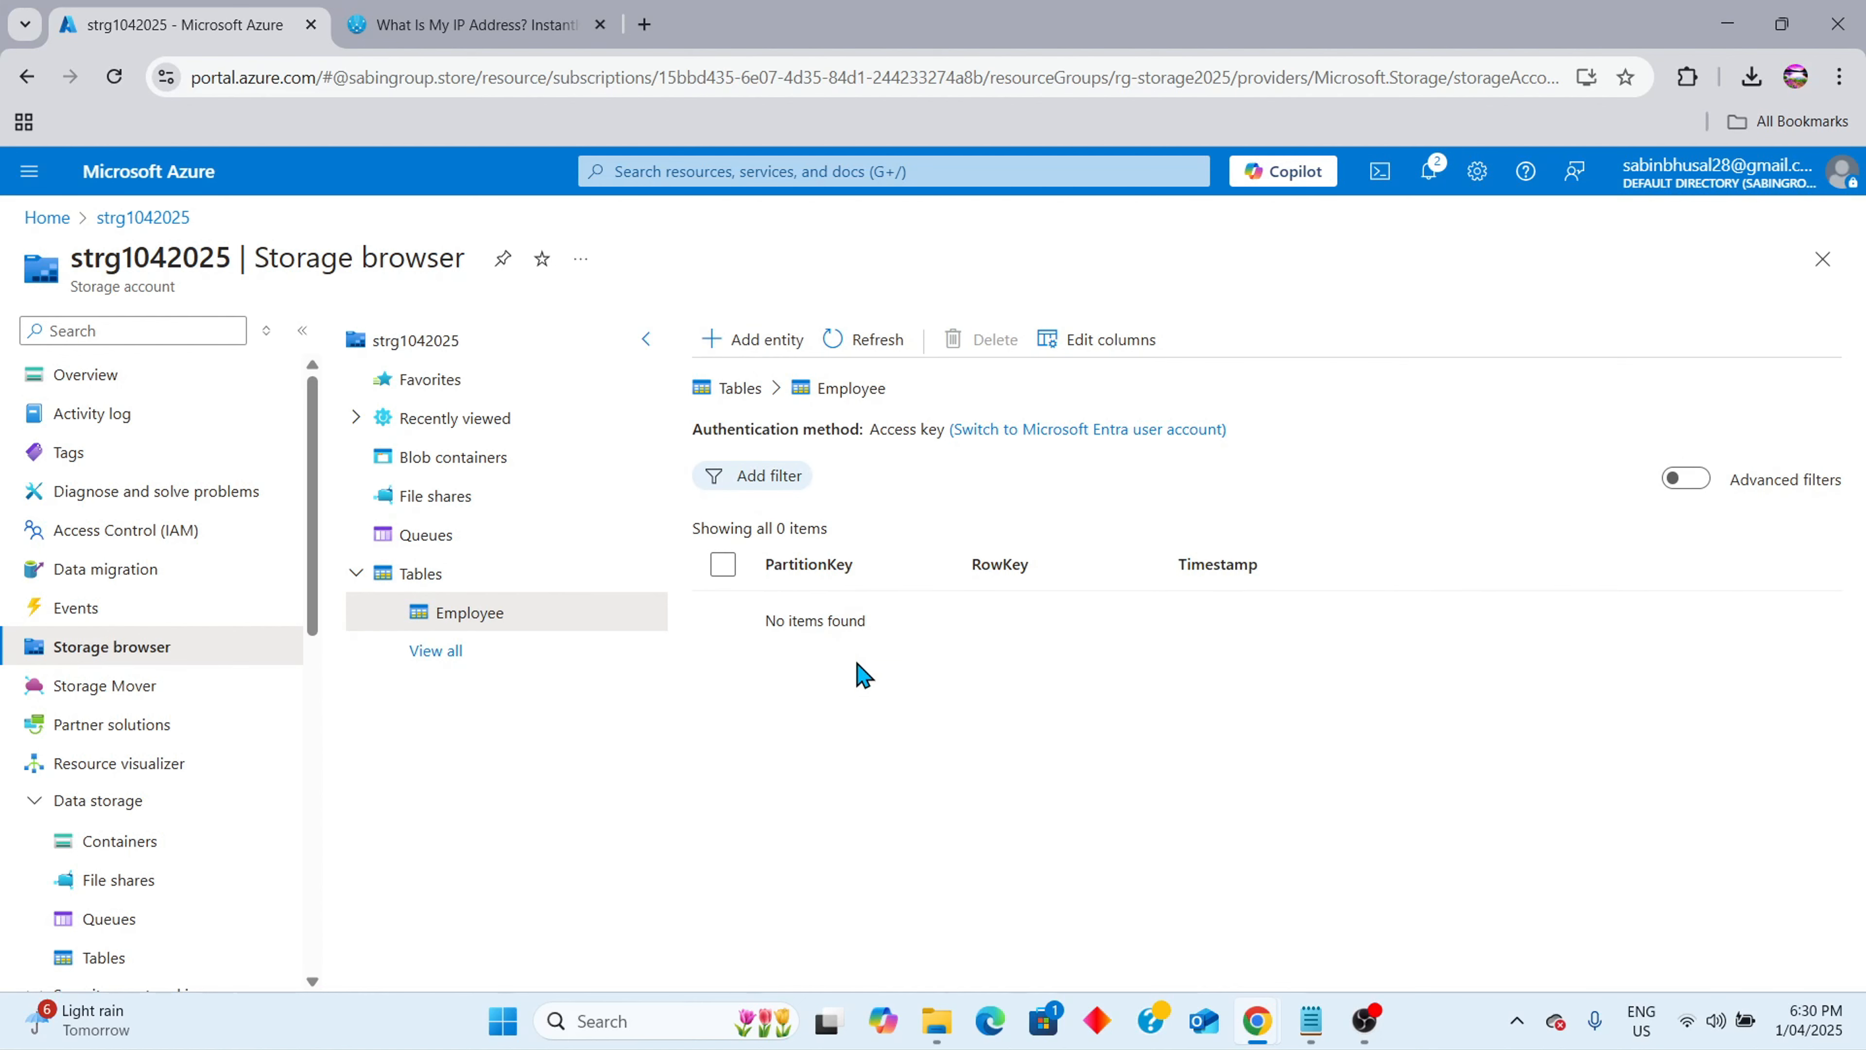
pyautogui.click(787, 340)
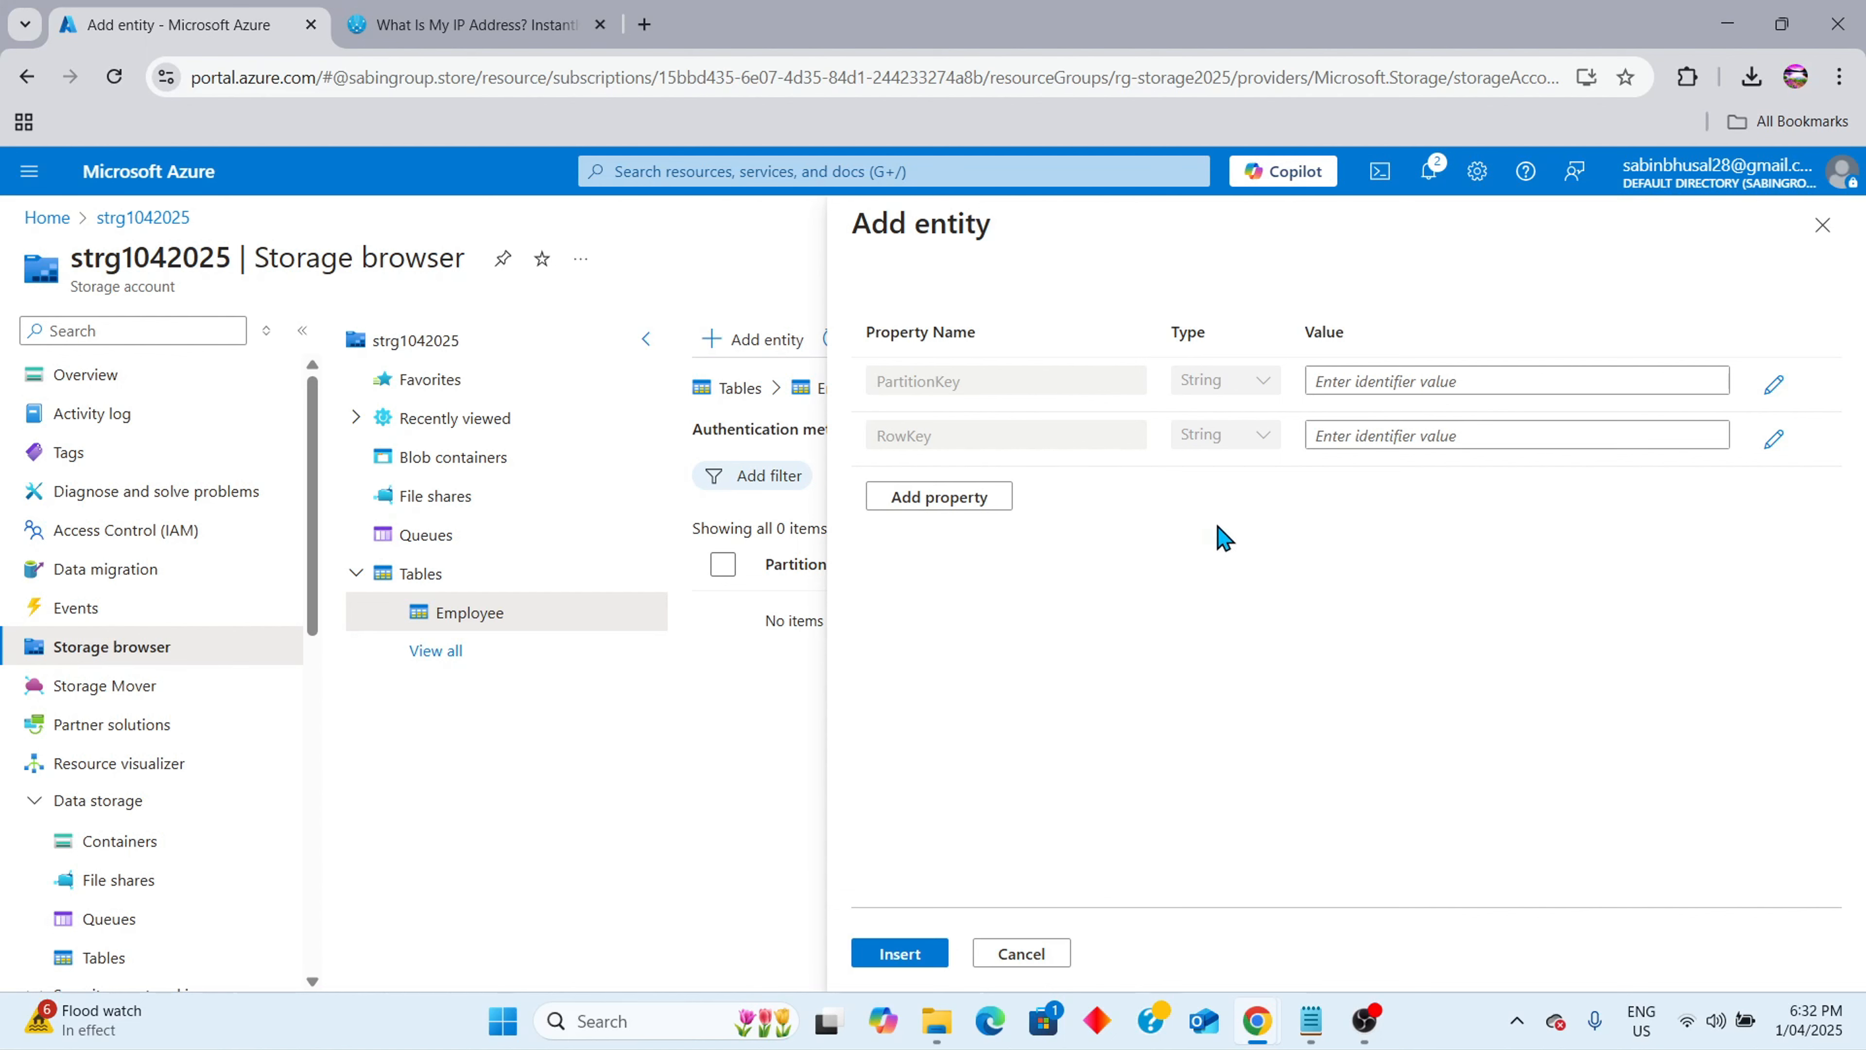
# Set PartitionKey IT and RowKey Emp001, and add an EmpName property holding the employee's name.
pyautogui.click(1376, 381)
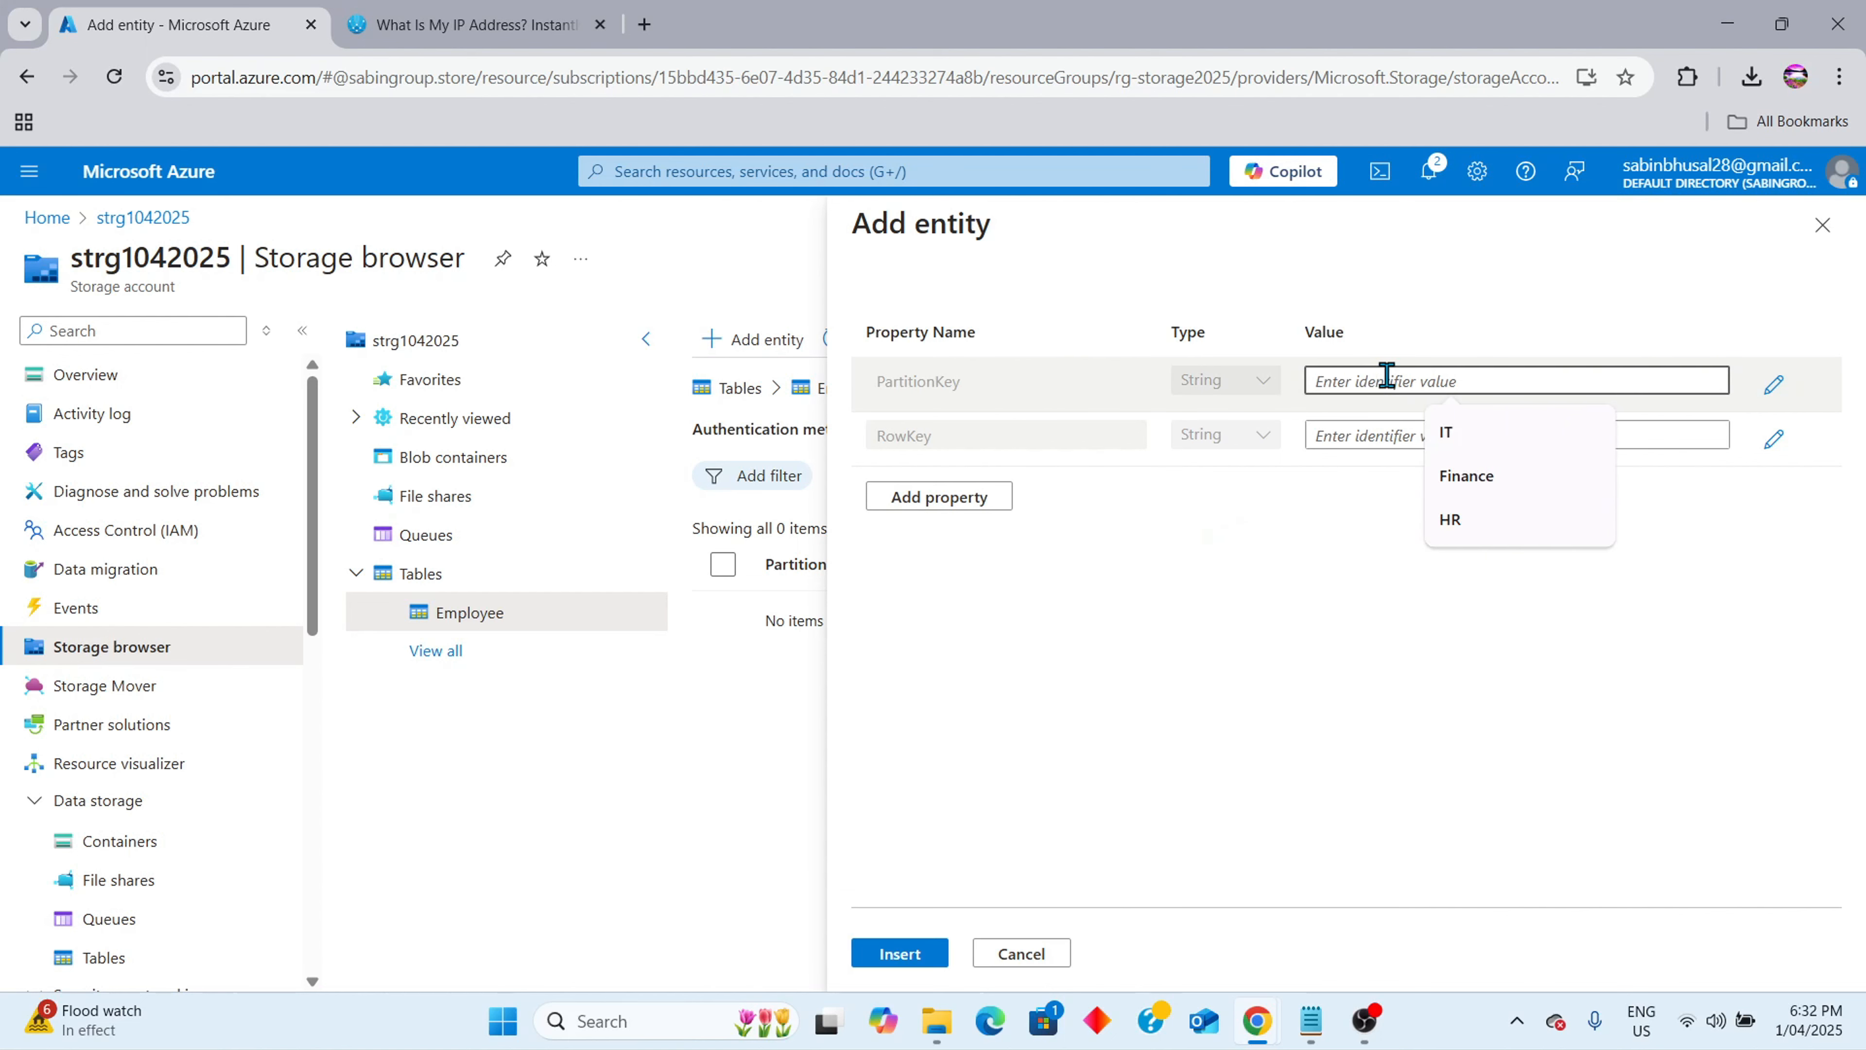
pyautogui.click(1470, 435)
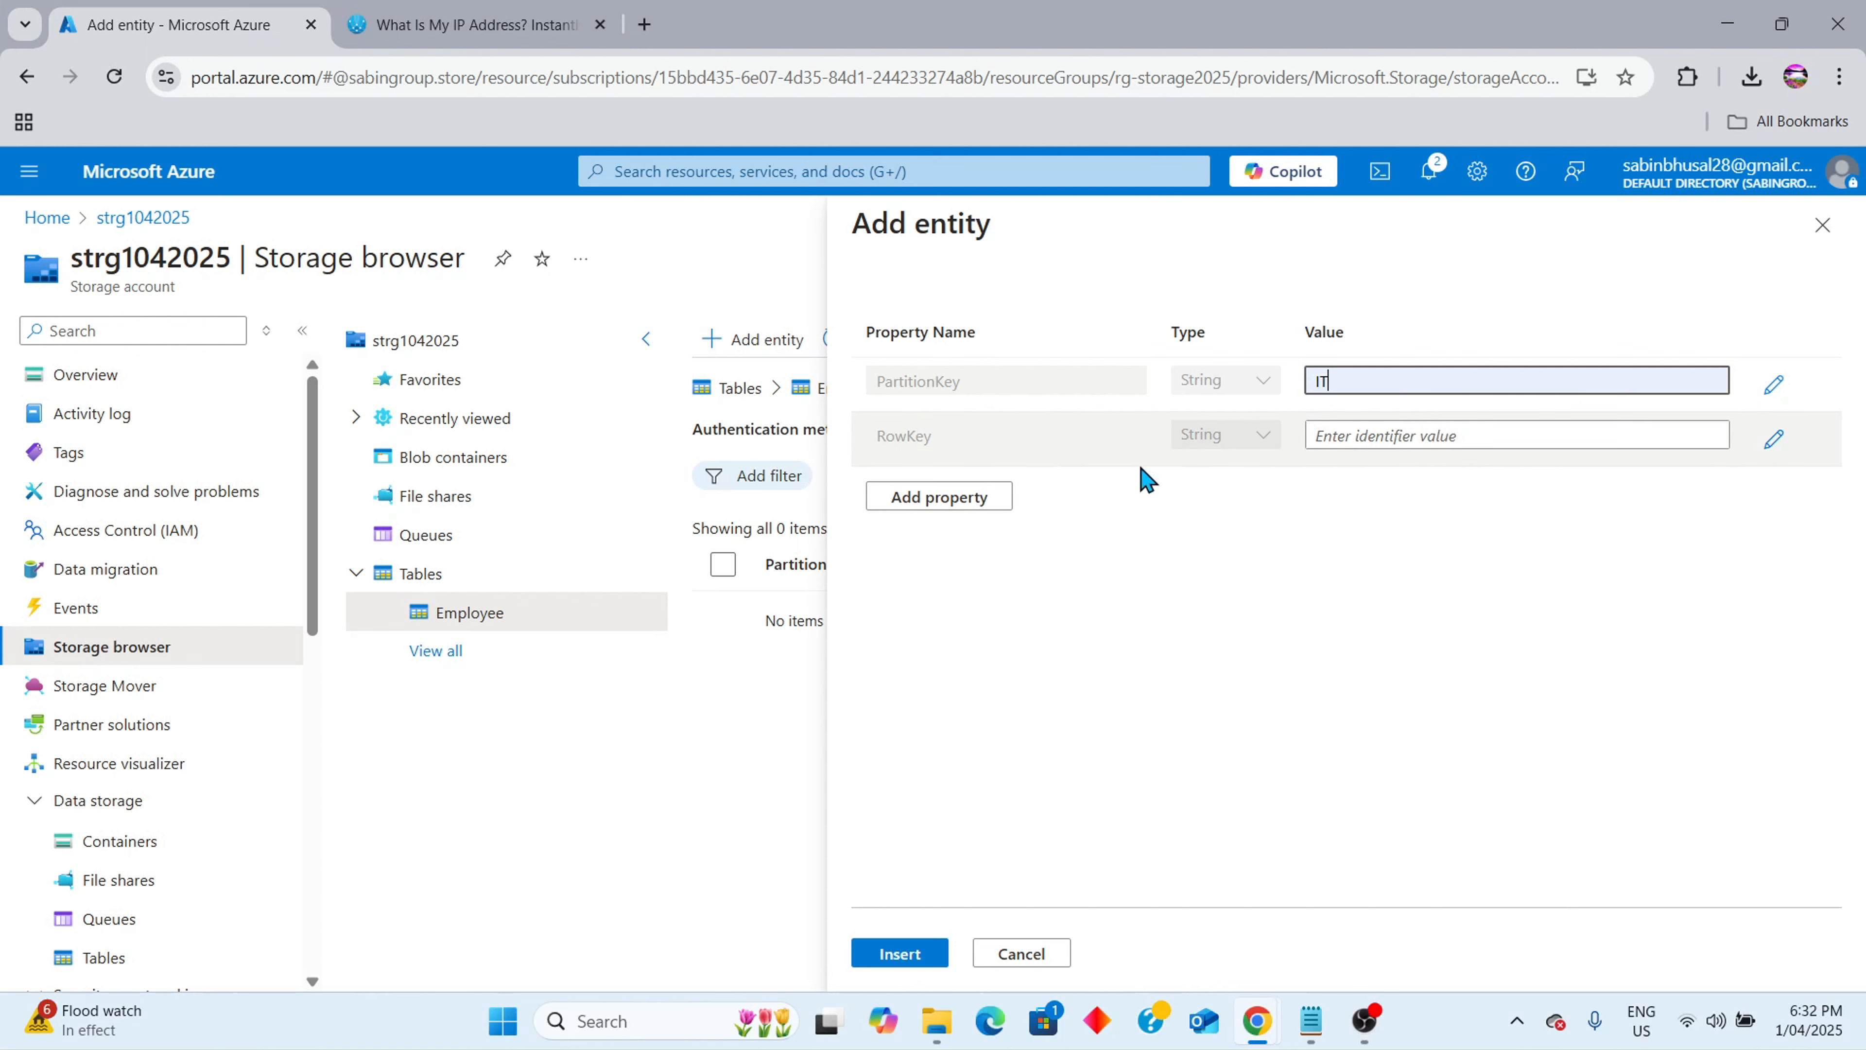
pyautogui.click(1465, 435)
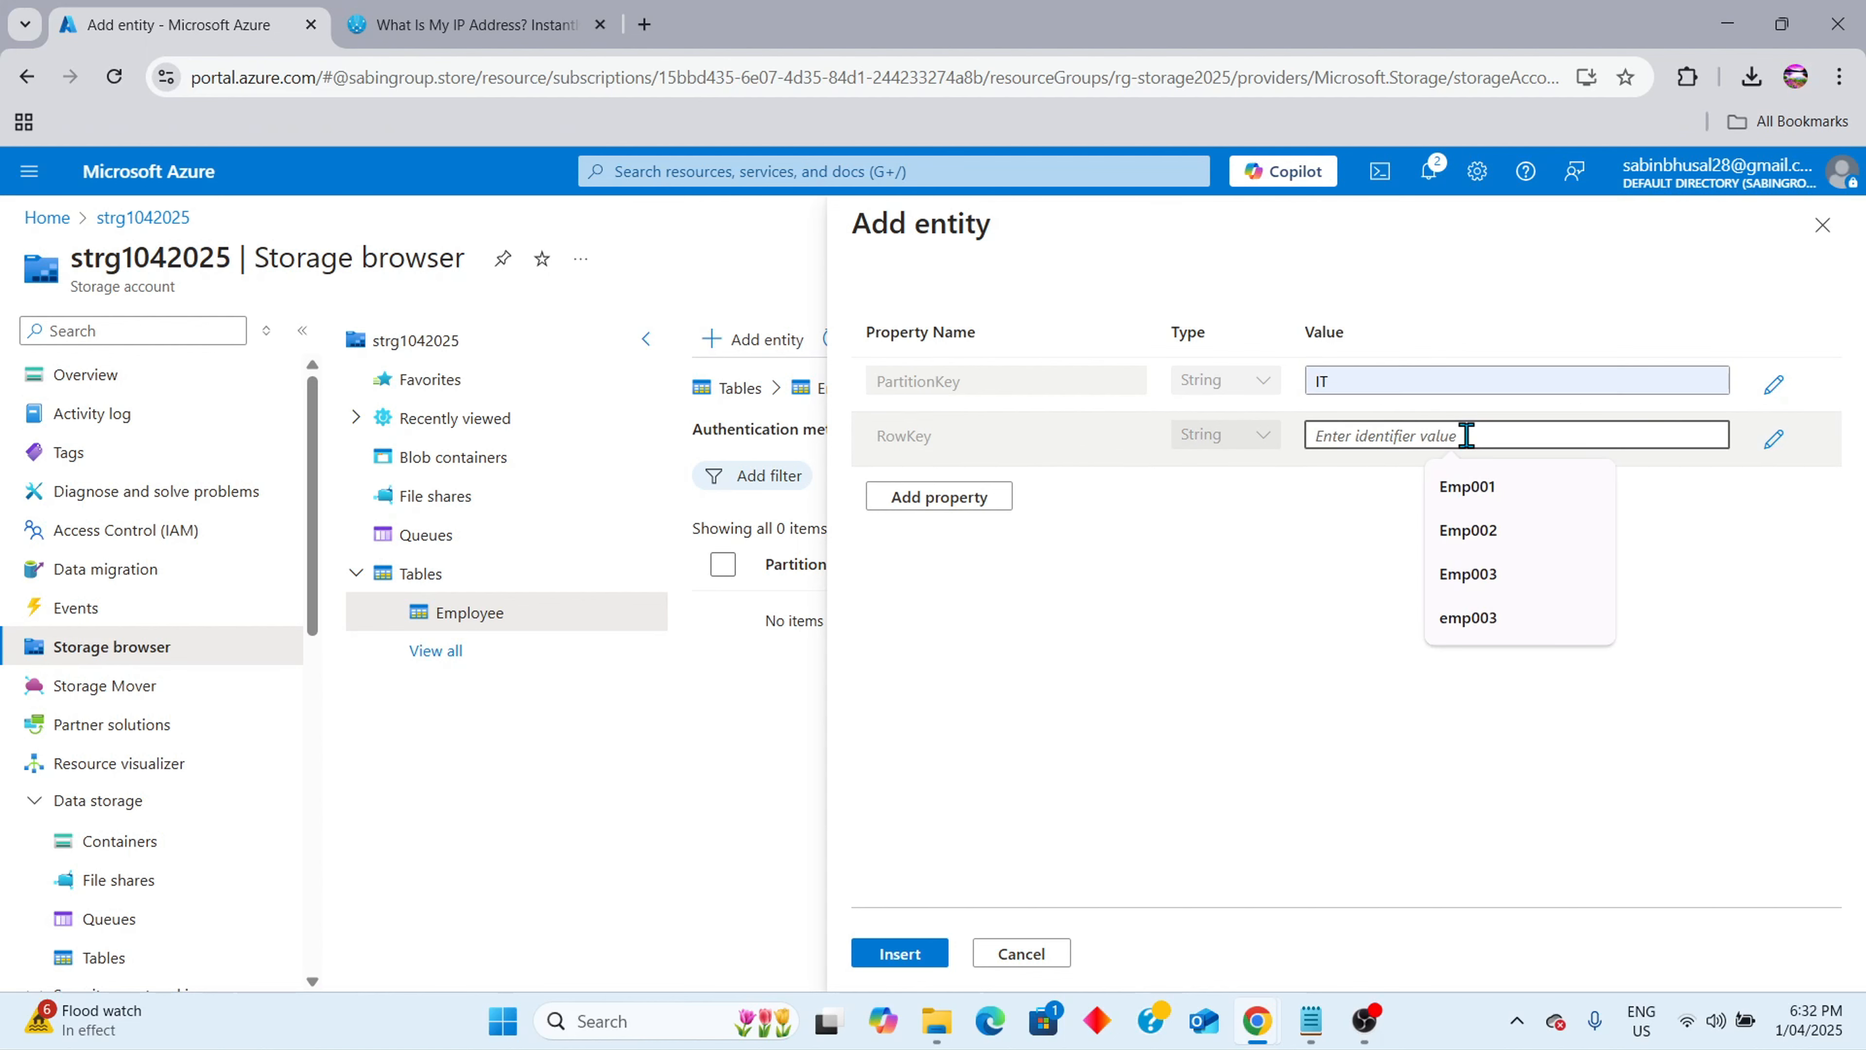
pyautogui.click(1470, 486)
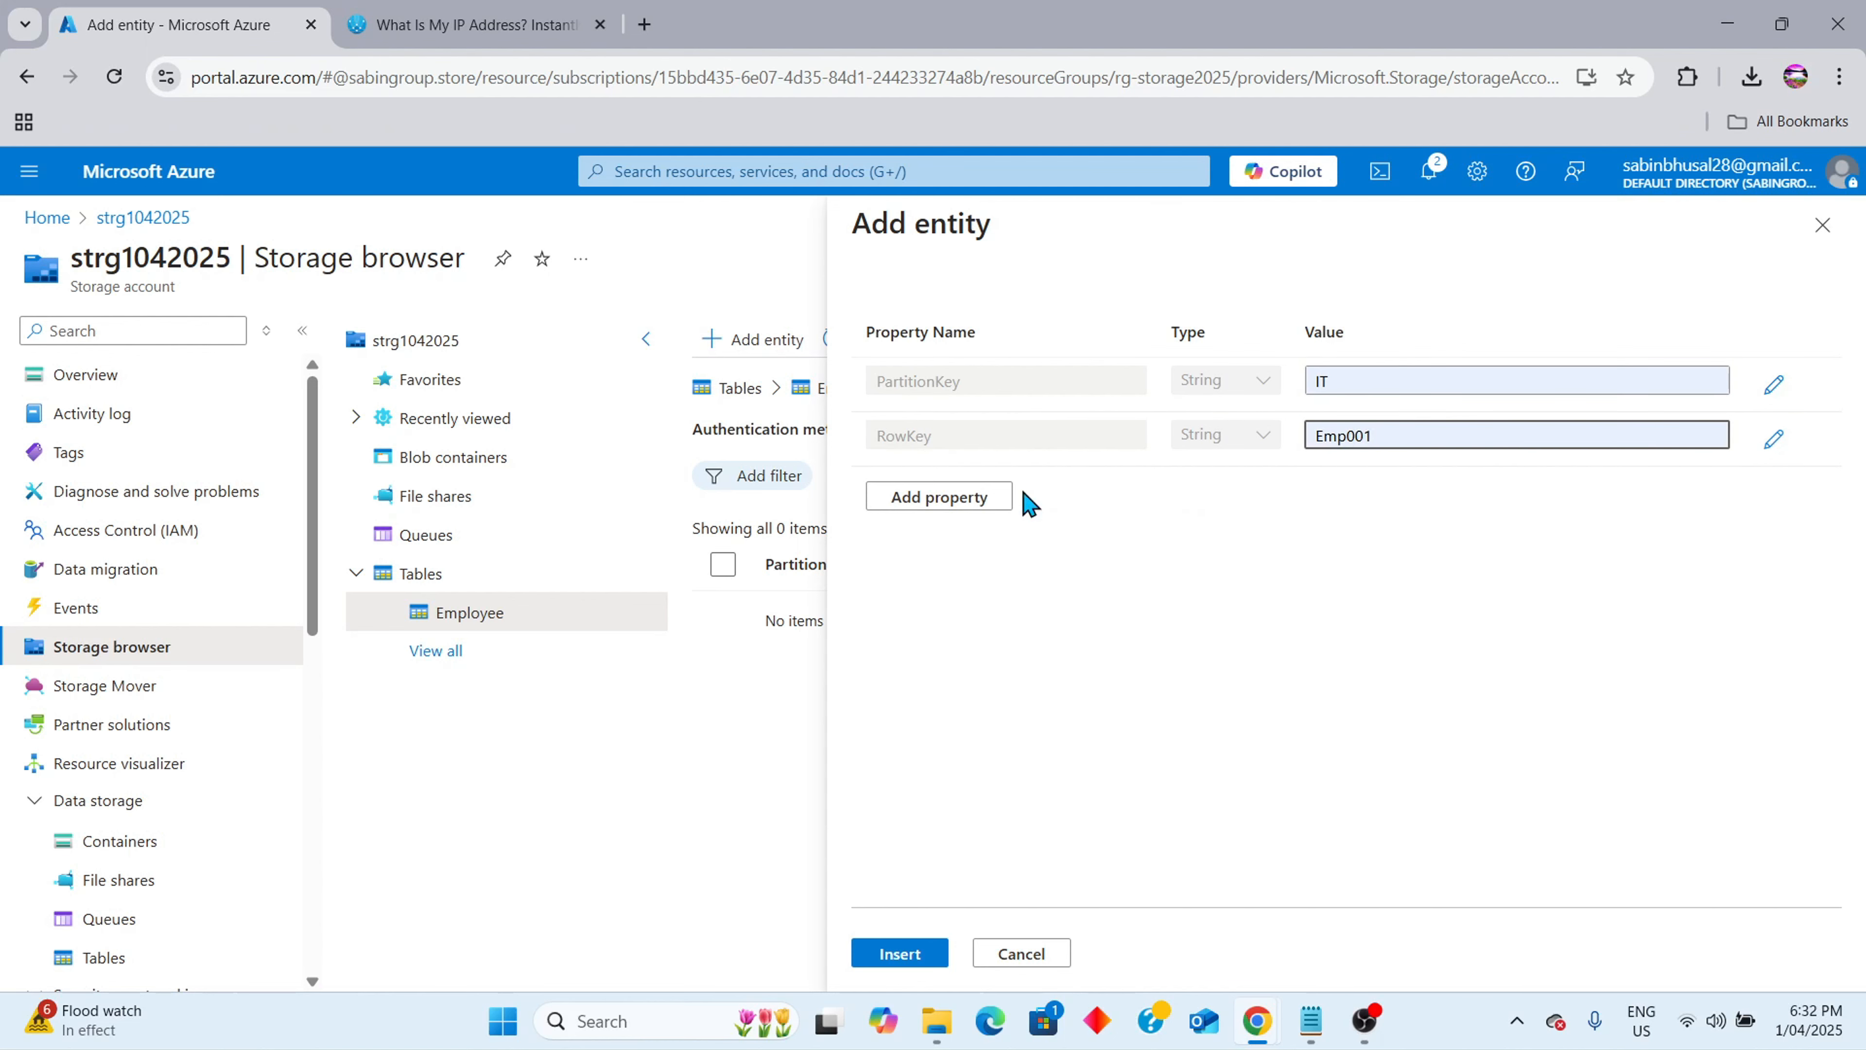
pyautogui.click(939, 497)
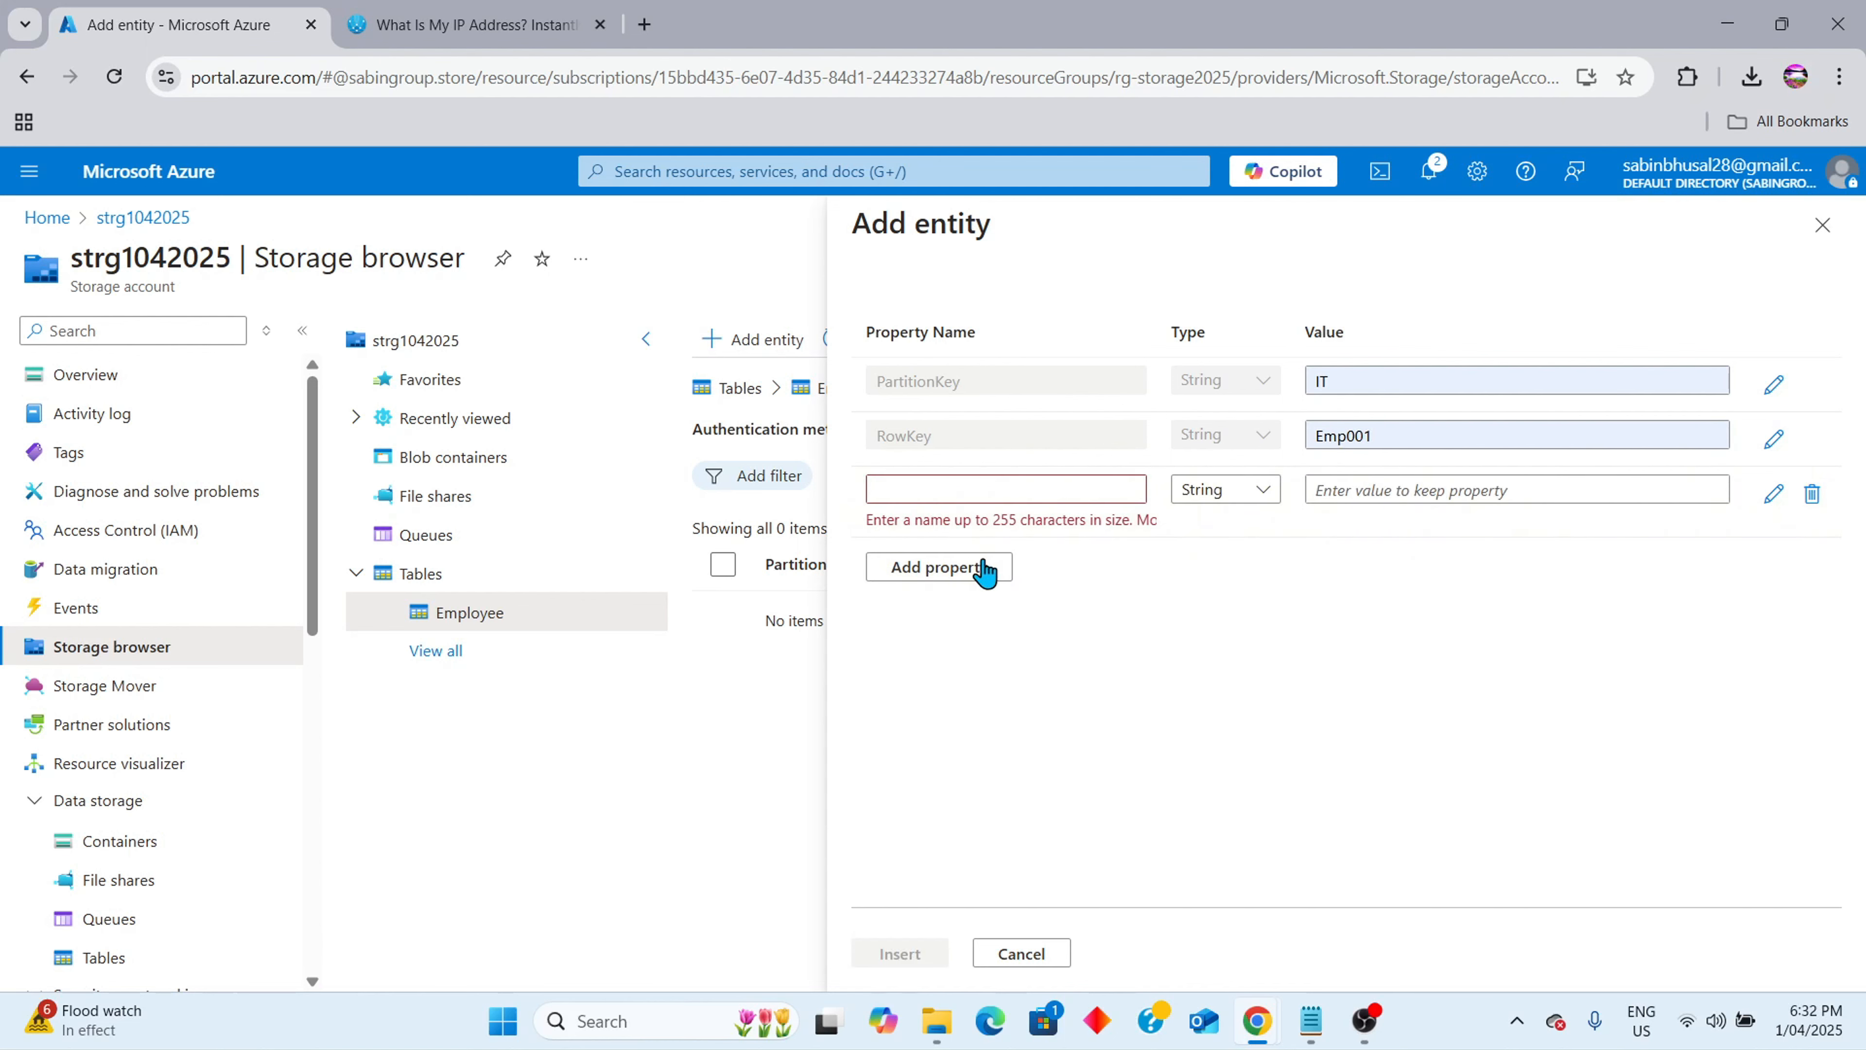
pyautogui.click(998, 491)
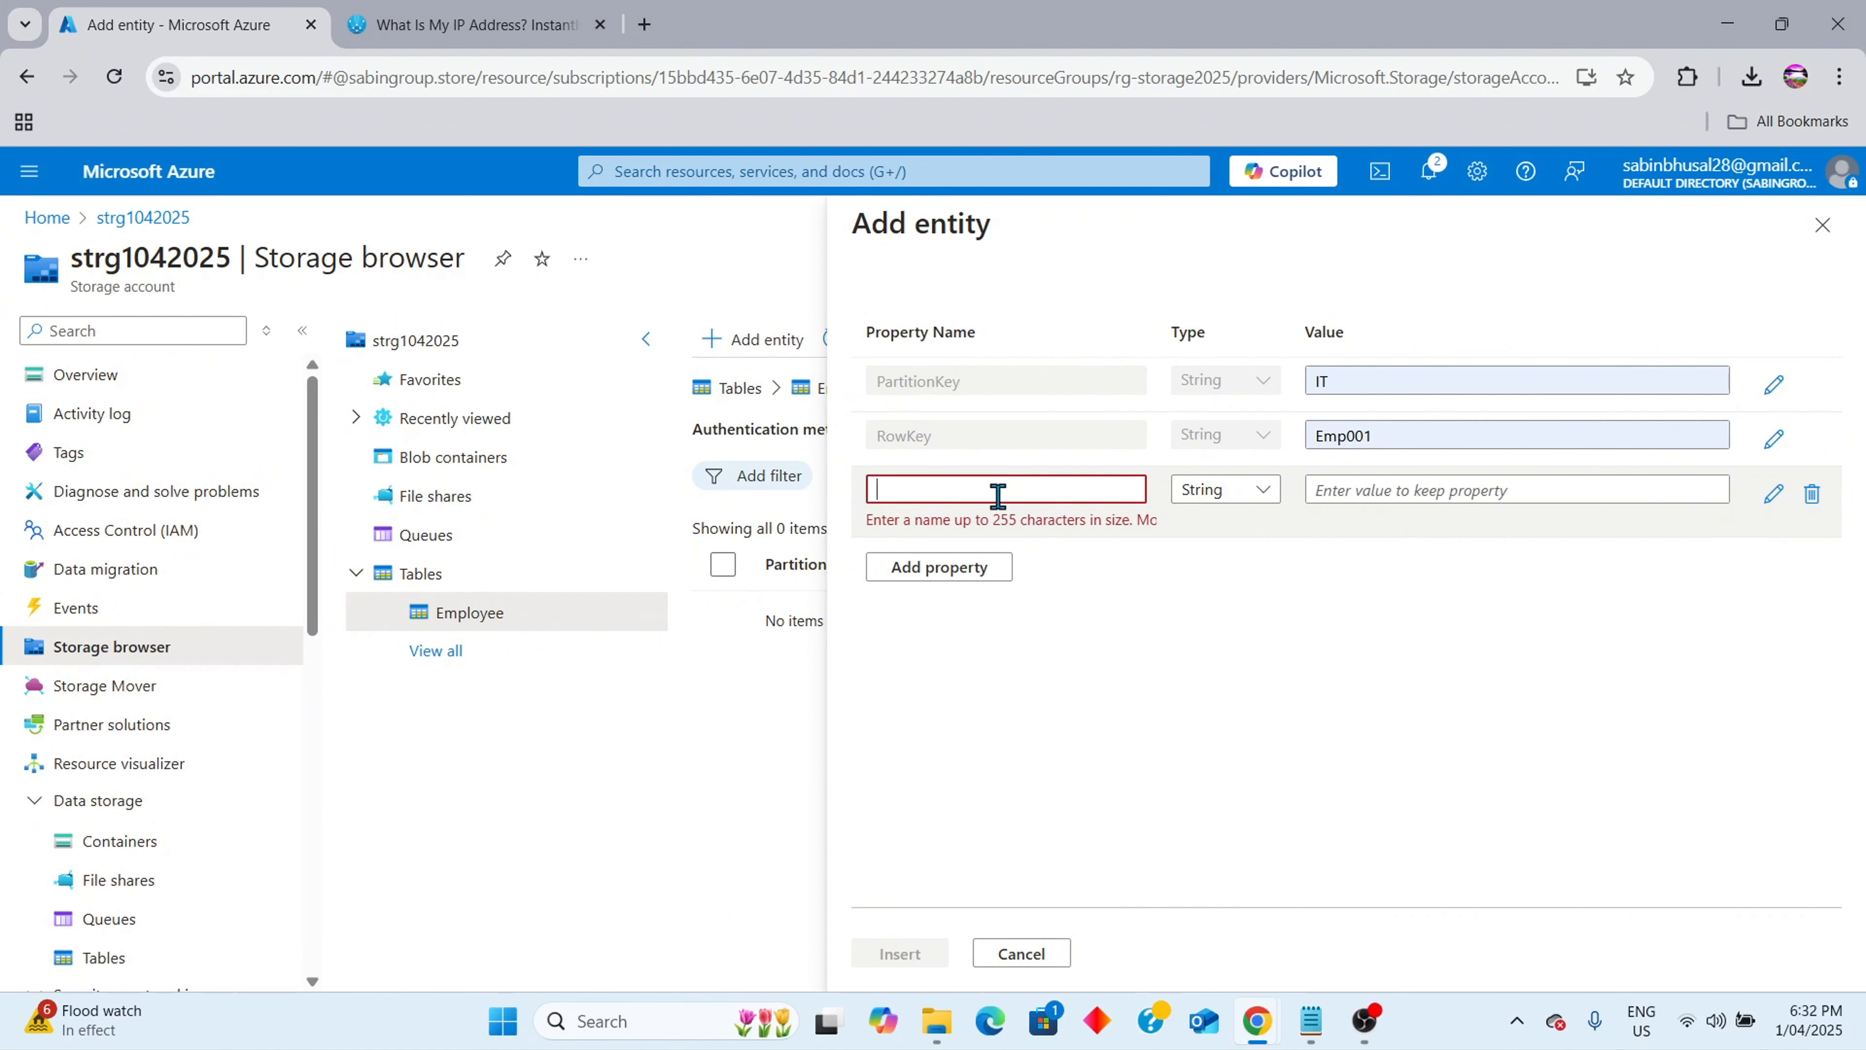
pyautogui.write('Emp')
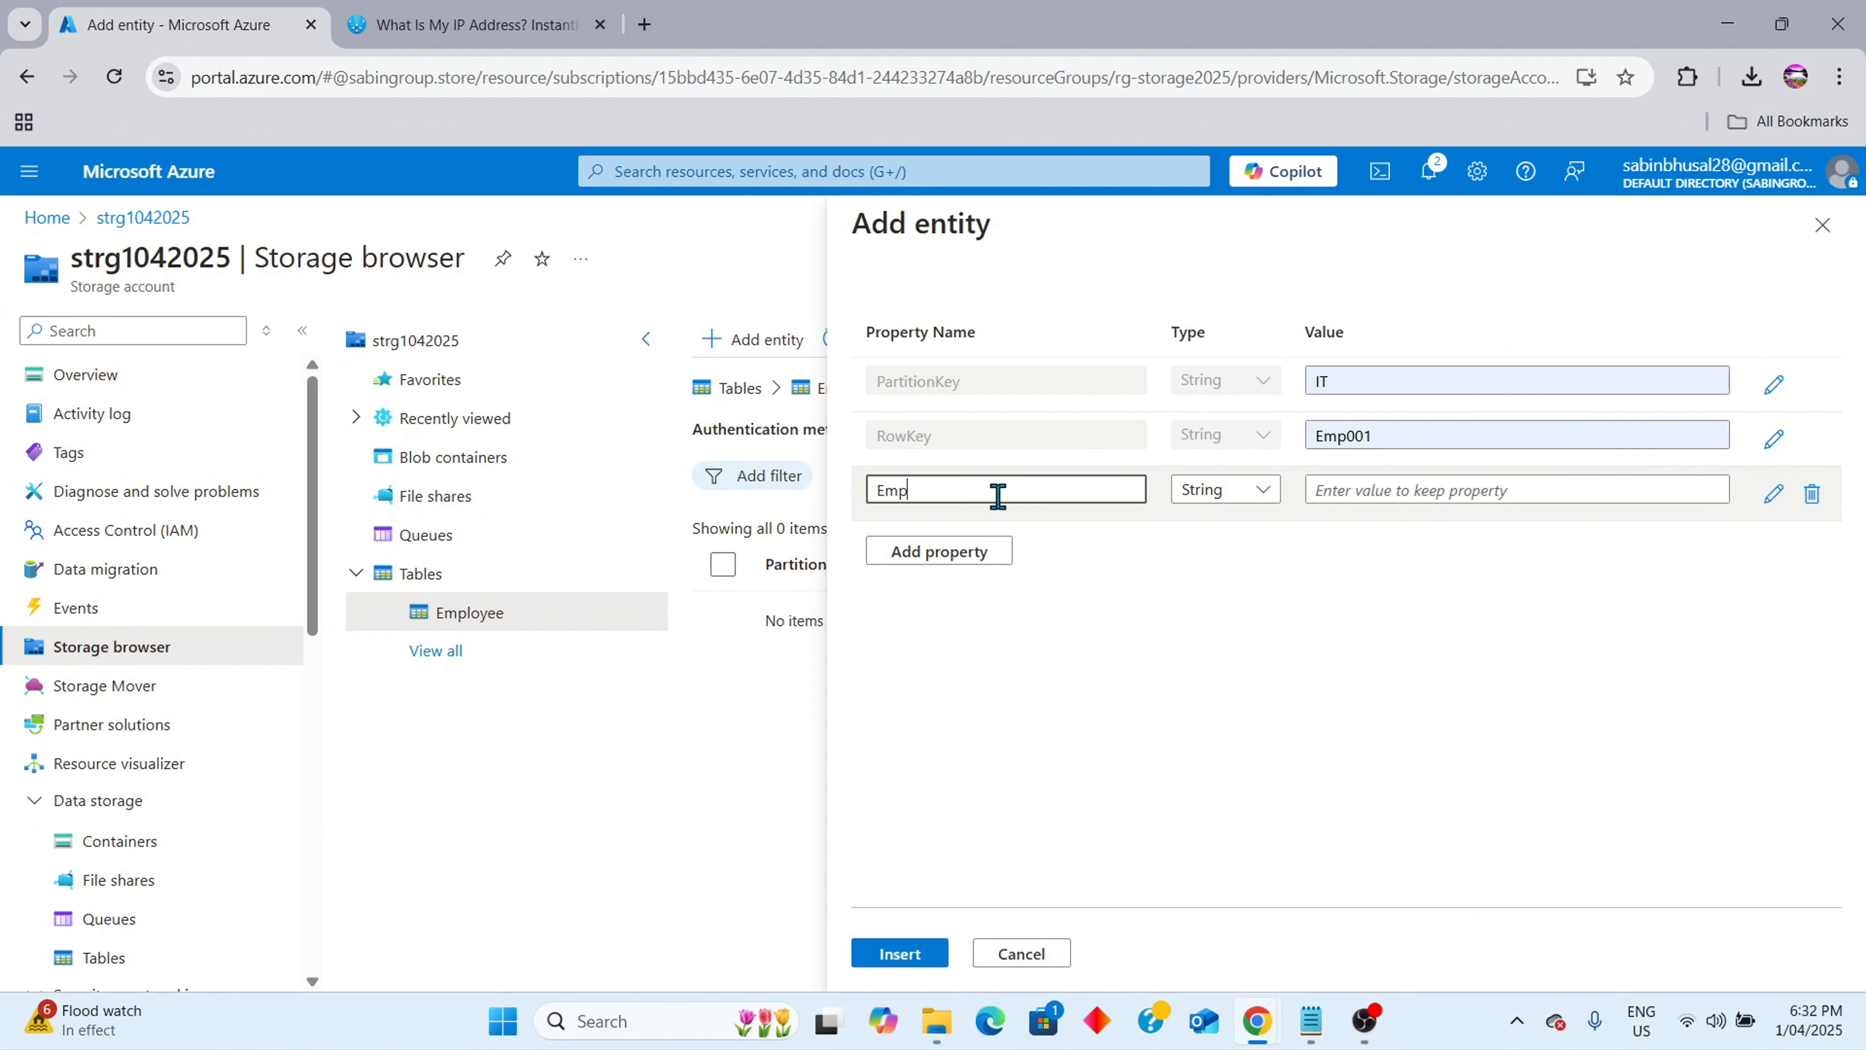
pyautogui.write('Name')
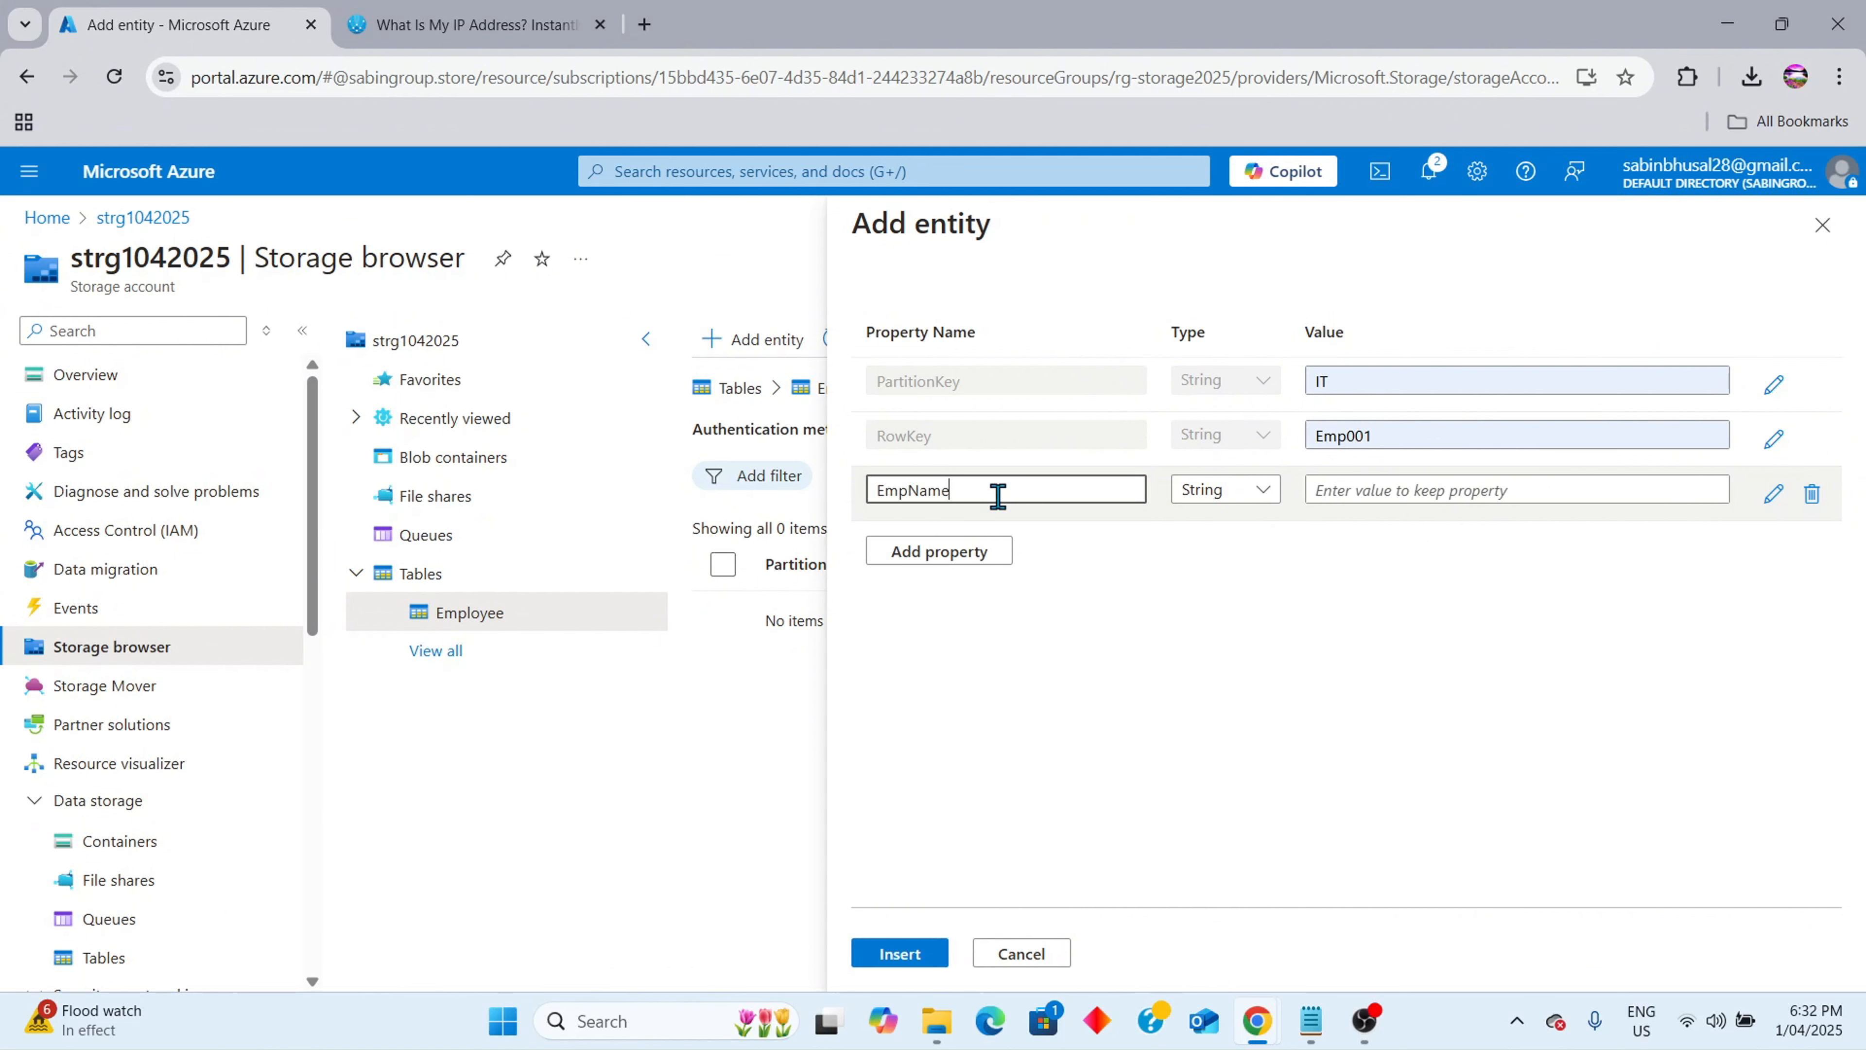
pyautogui.click(1377, 491)
pyautogui.write('Sabin')
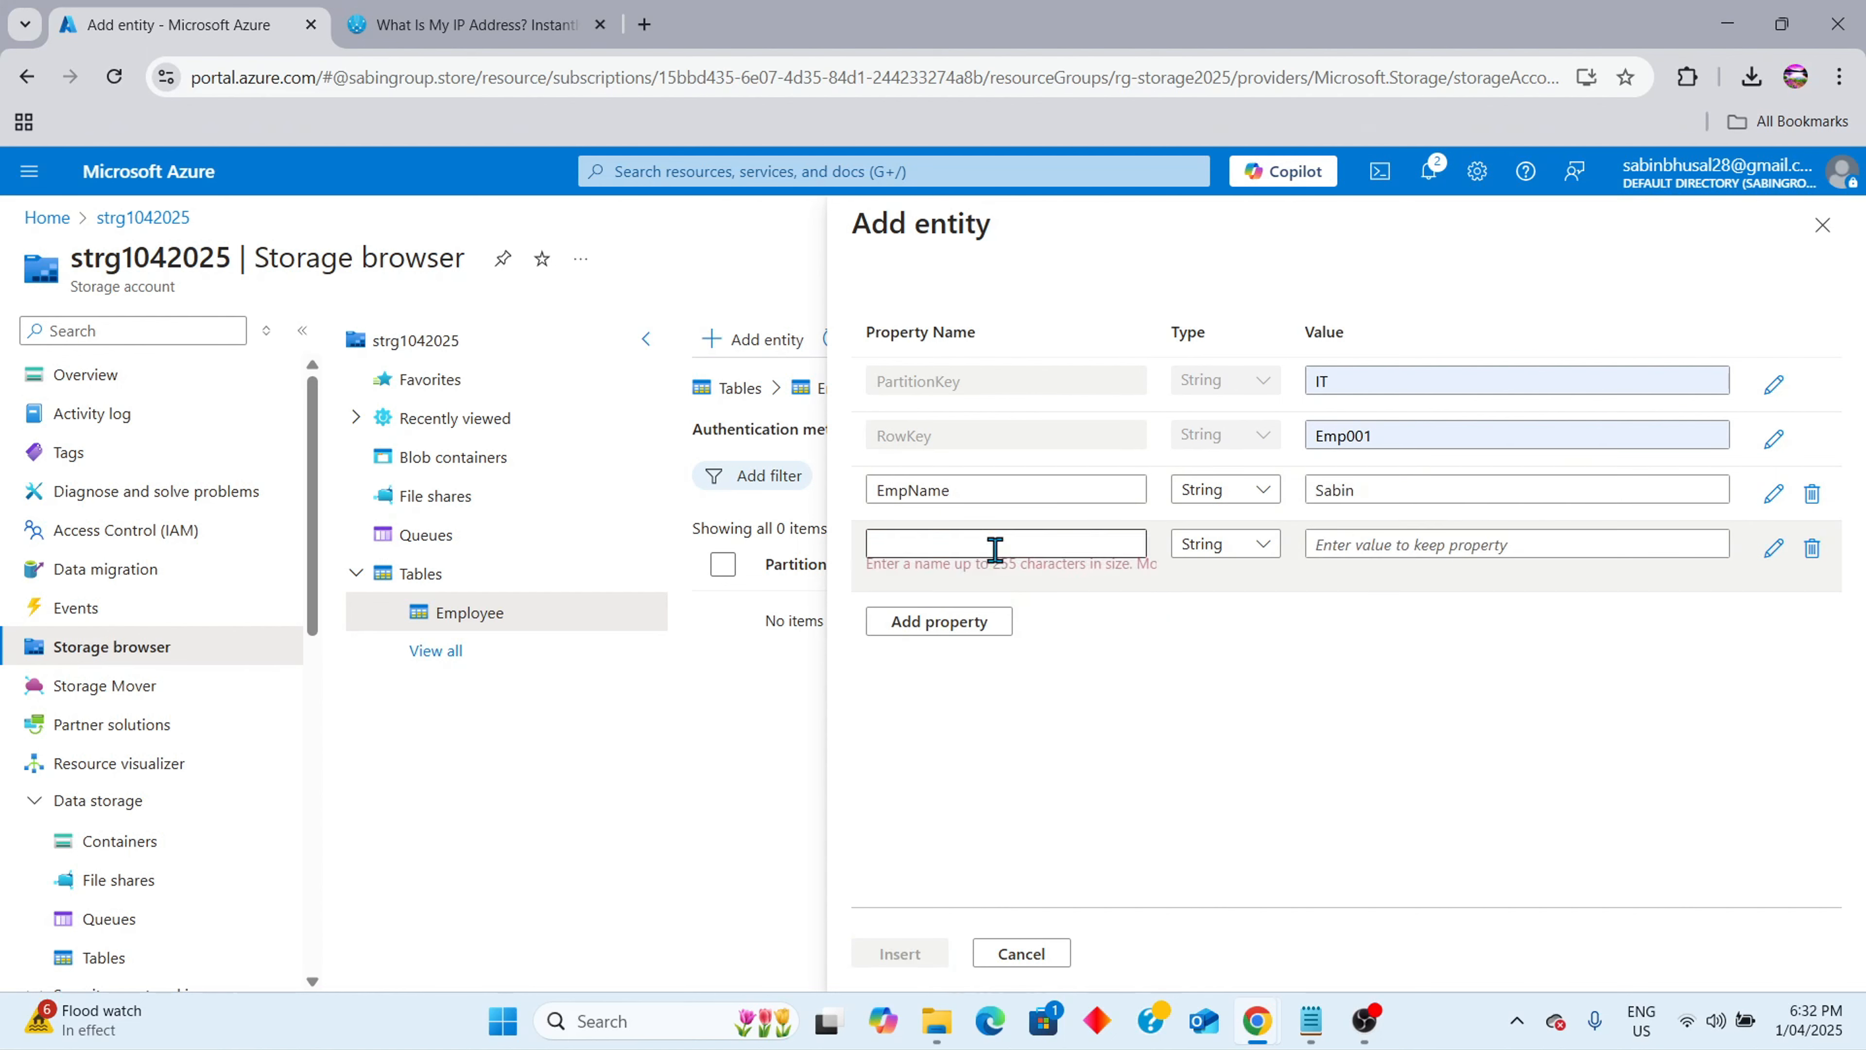
# Add an Int32 Age of 24 and a phone property with a number, then insert the entity.
pyautogui.click(947, 551)
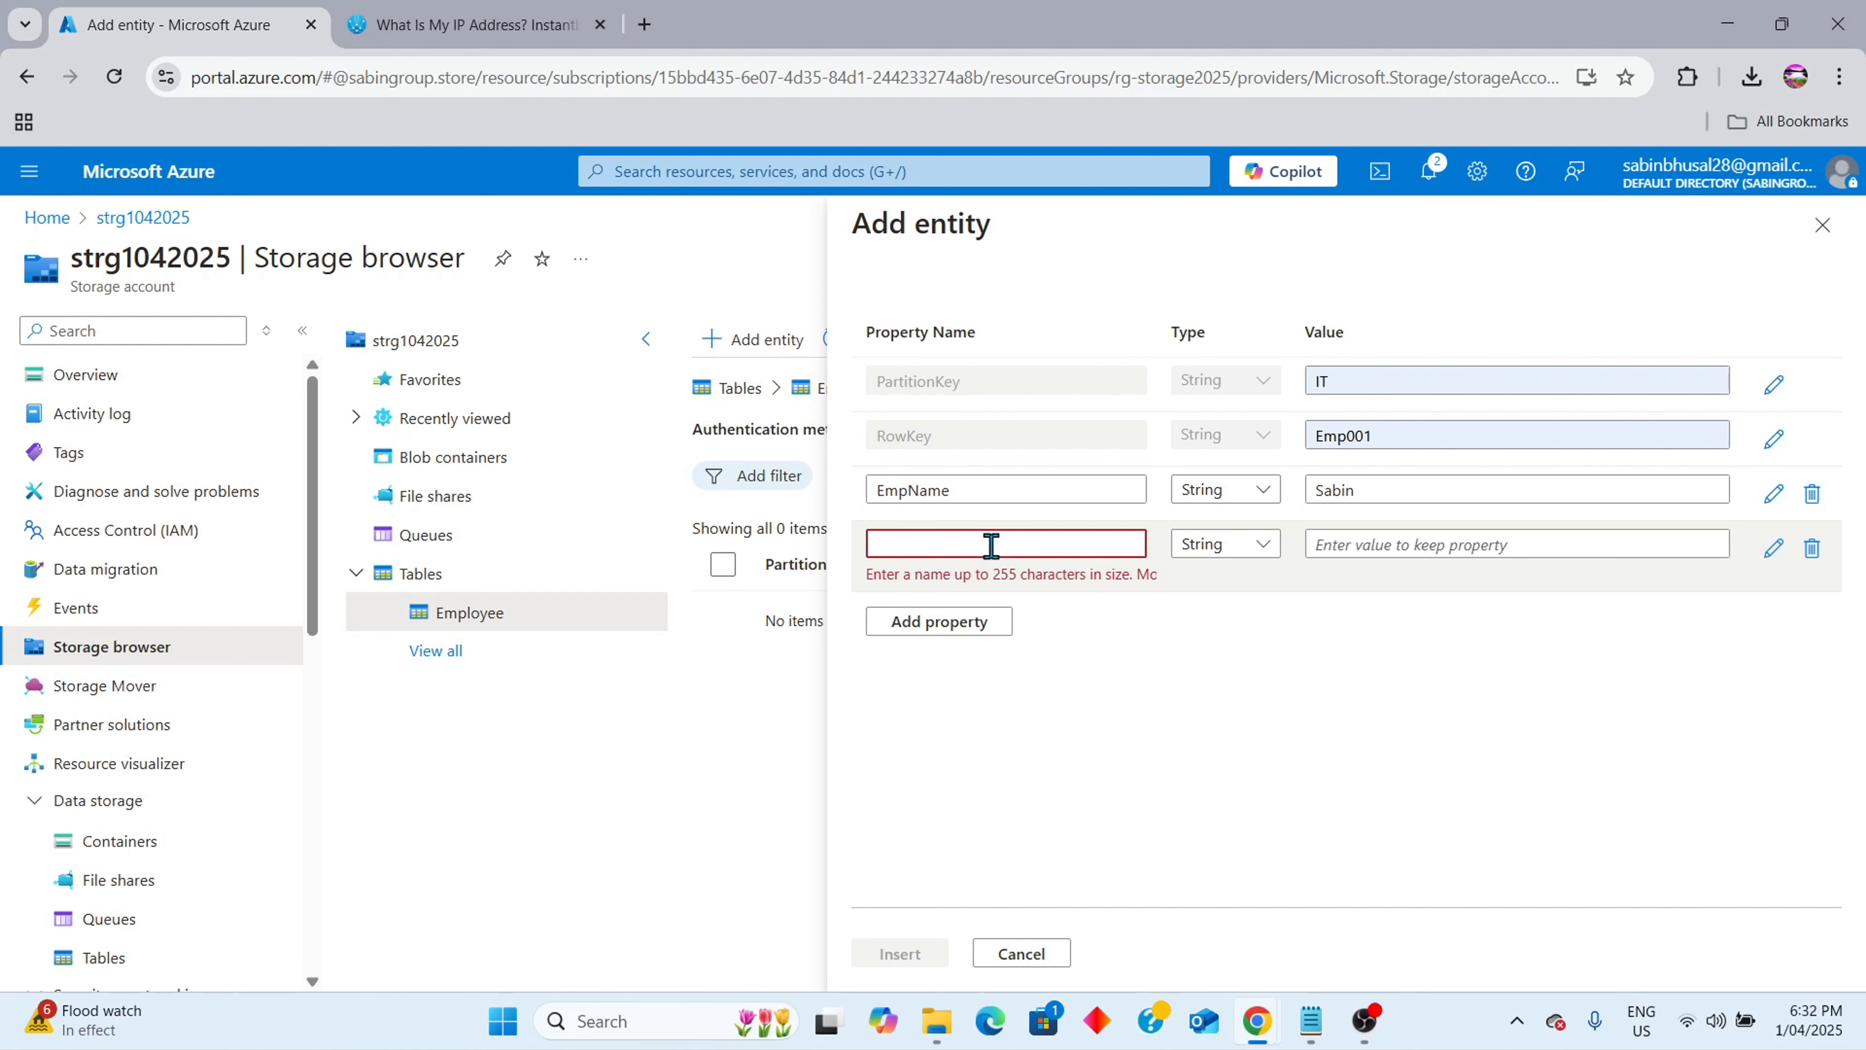
pyautogui.write('Age')
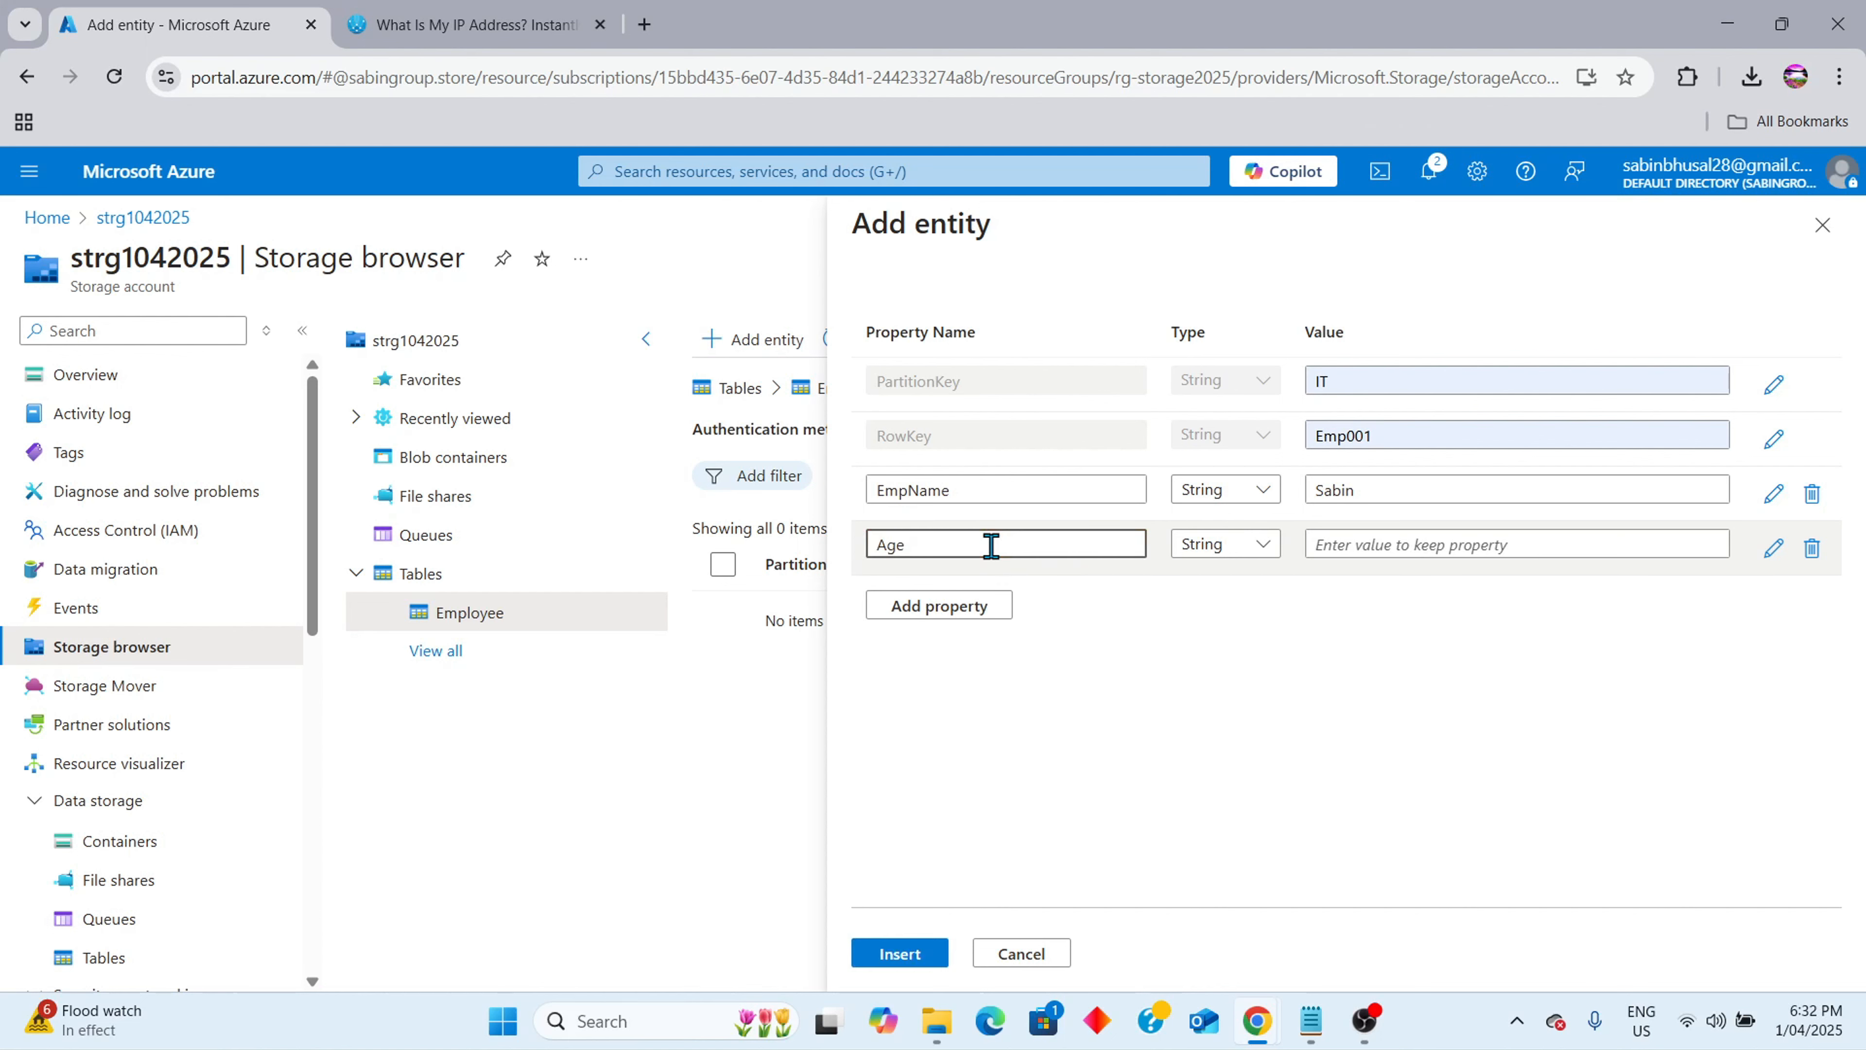
pyautogui.click(1202, 545)
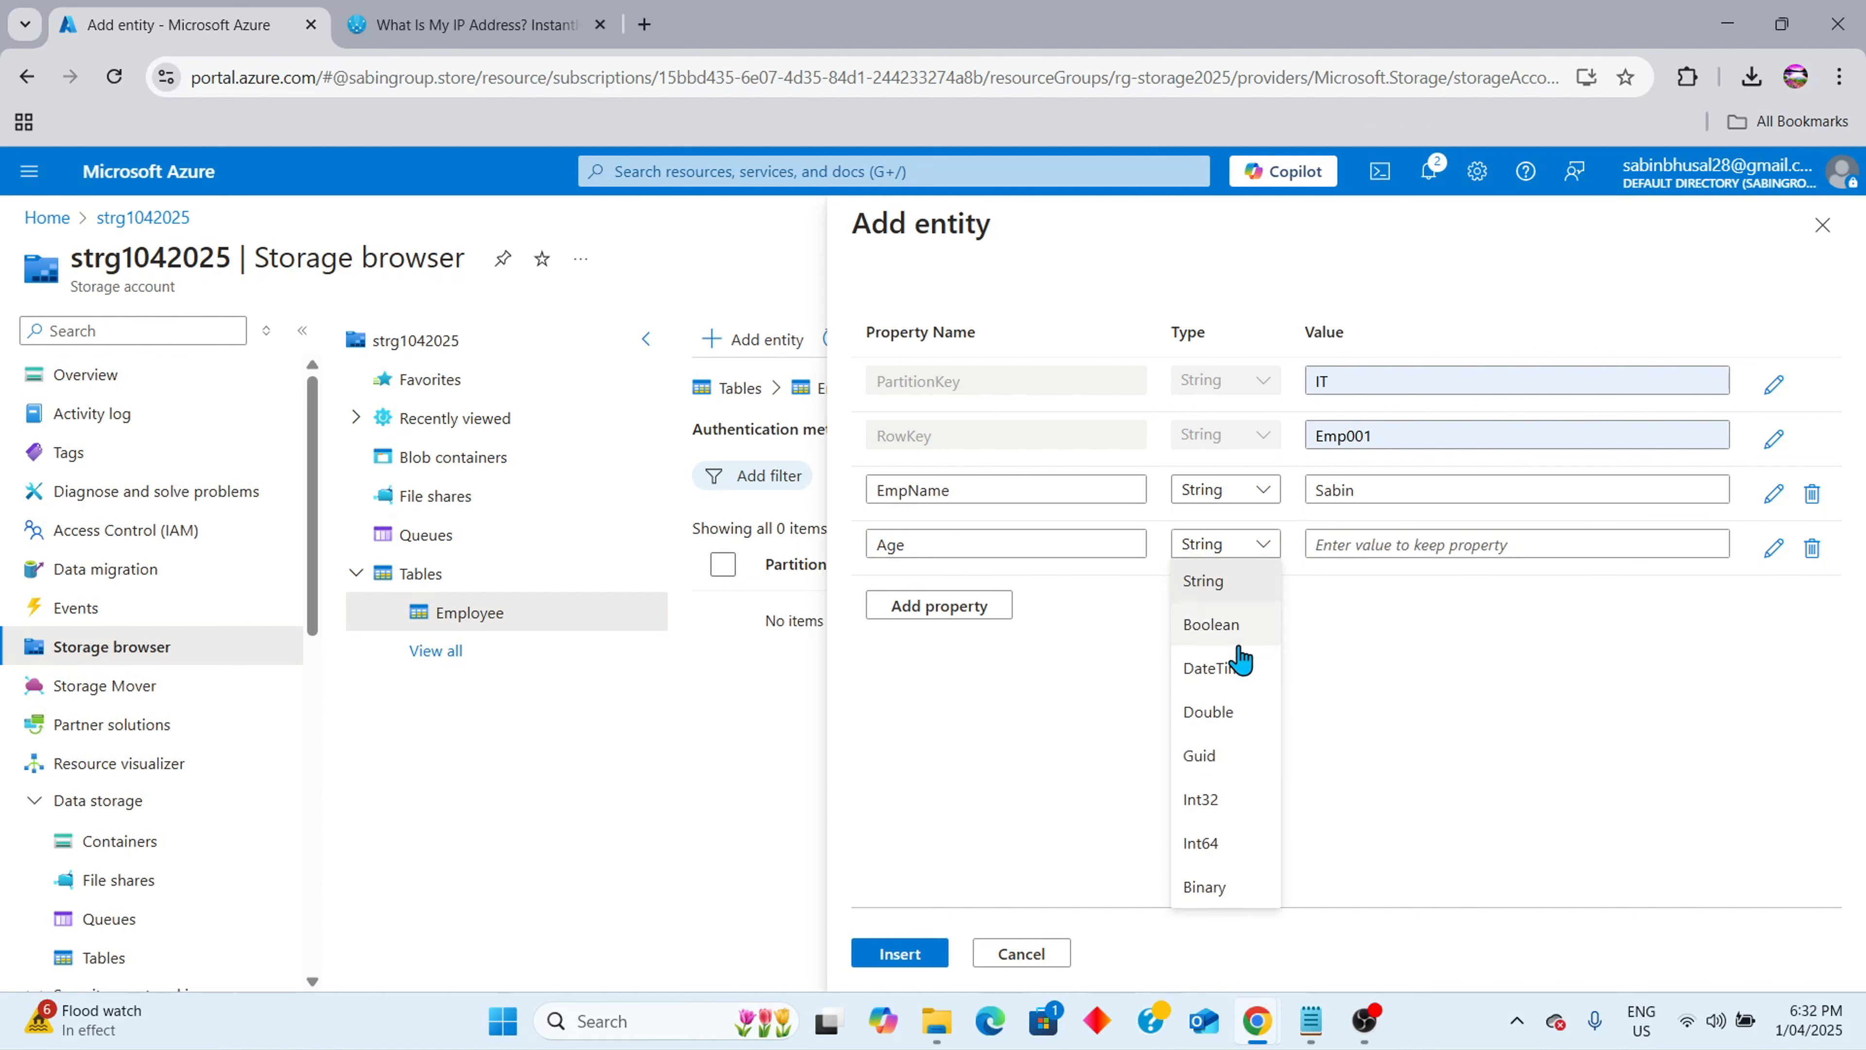
pyautogui.click(1220, 800)
pyautogui.click(1362, 545)
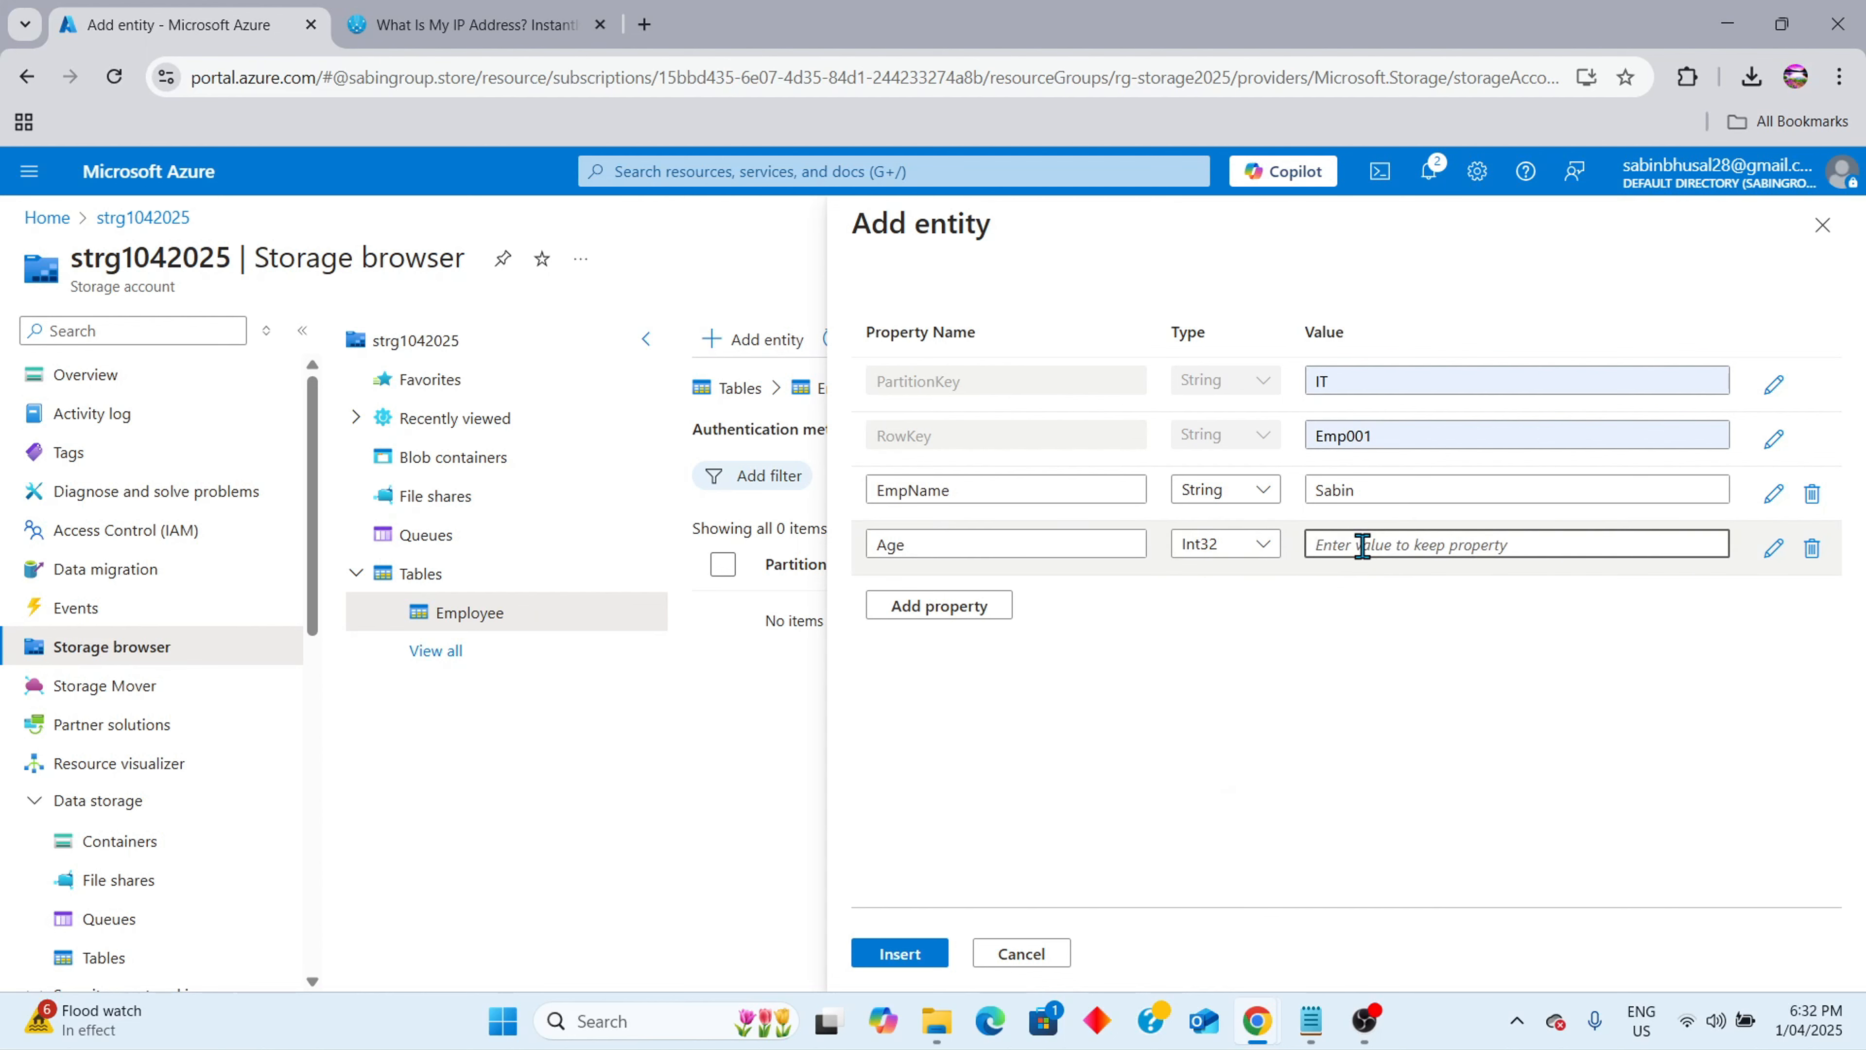
pyautogui.write('24')
pyautogui.click(959, 615)
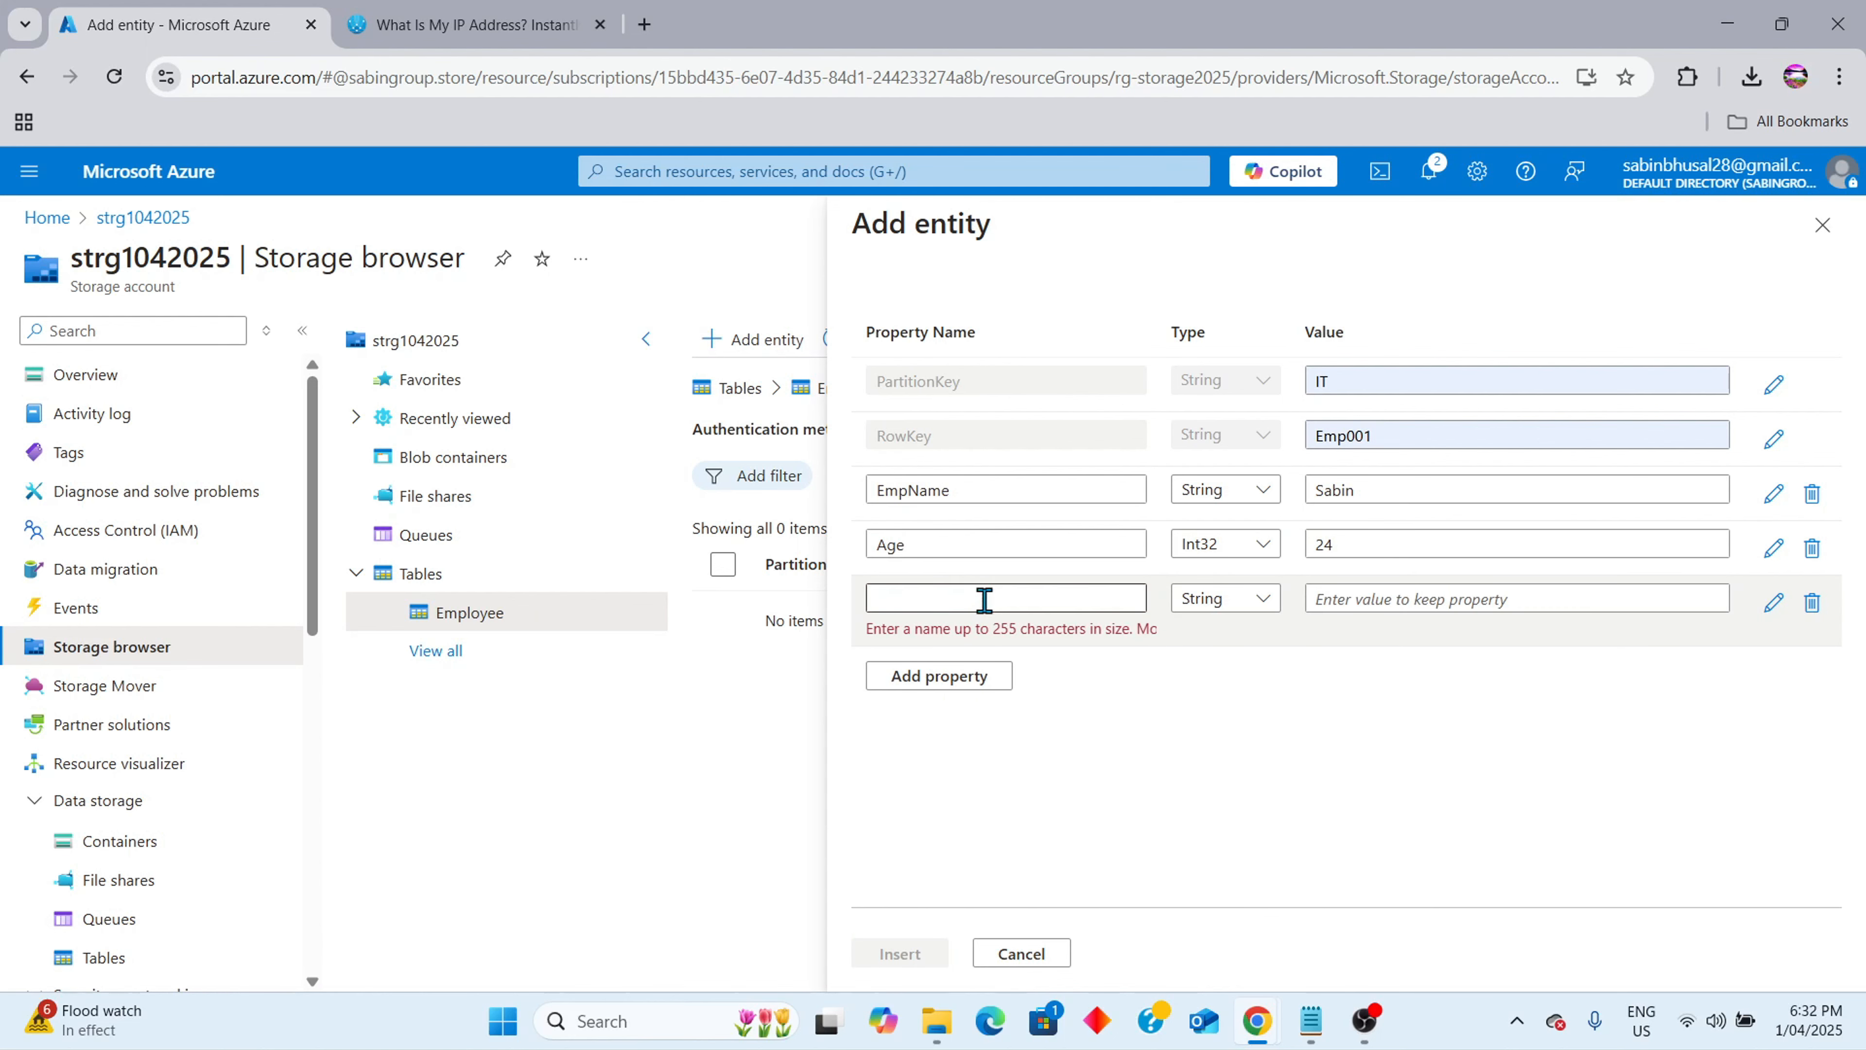
pyautogui.click(986, 597)
pyautogui.write('phone')
pyautogui.click(1354, 592)
pyautogui.write('+61234')
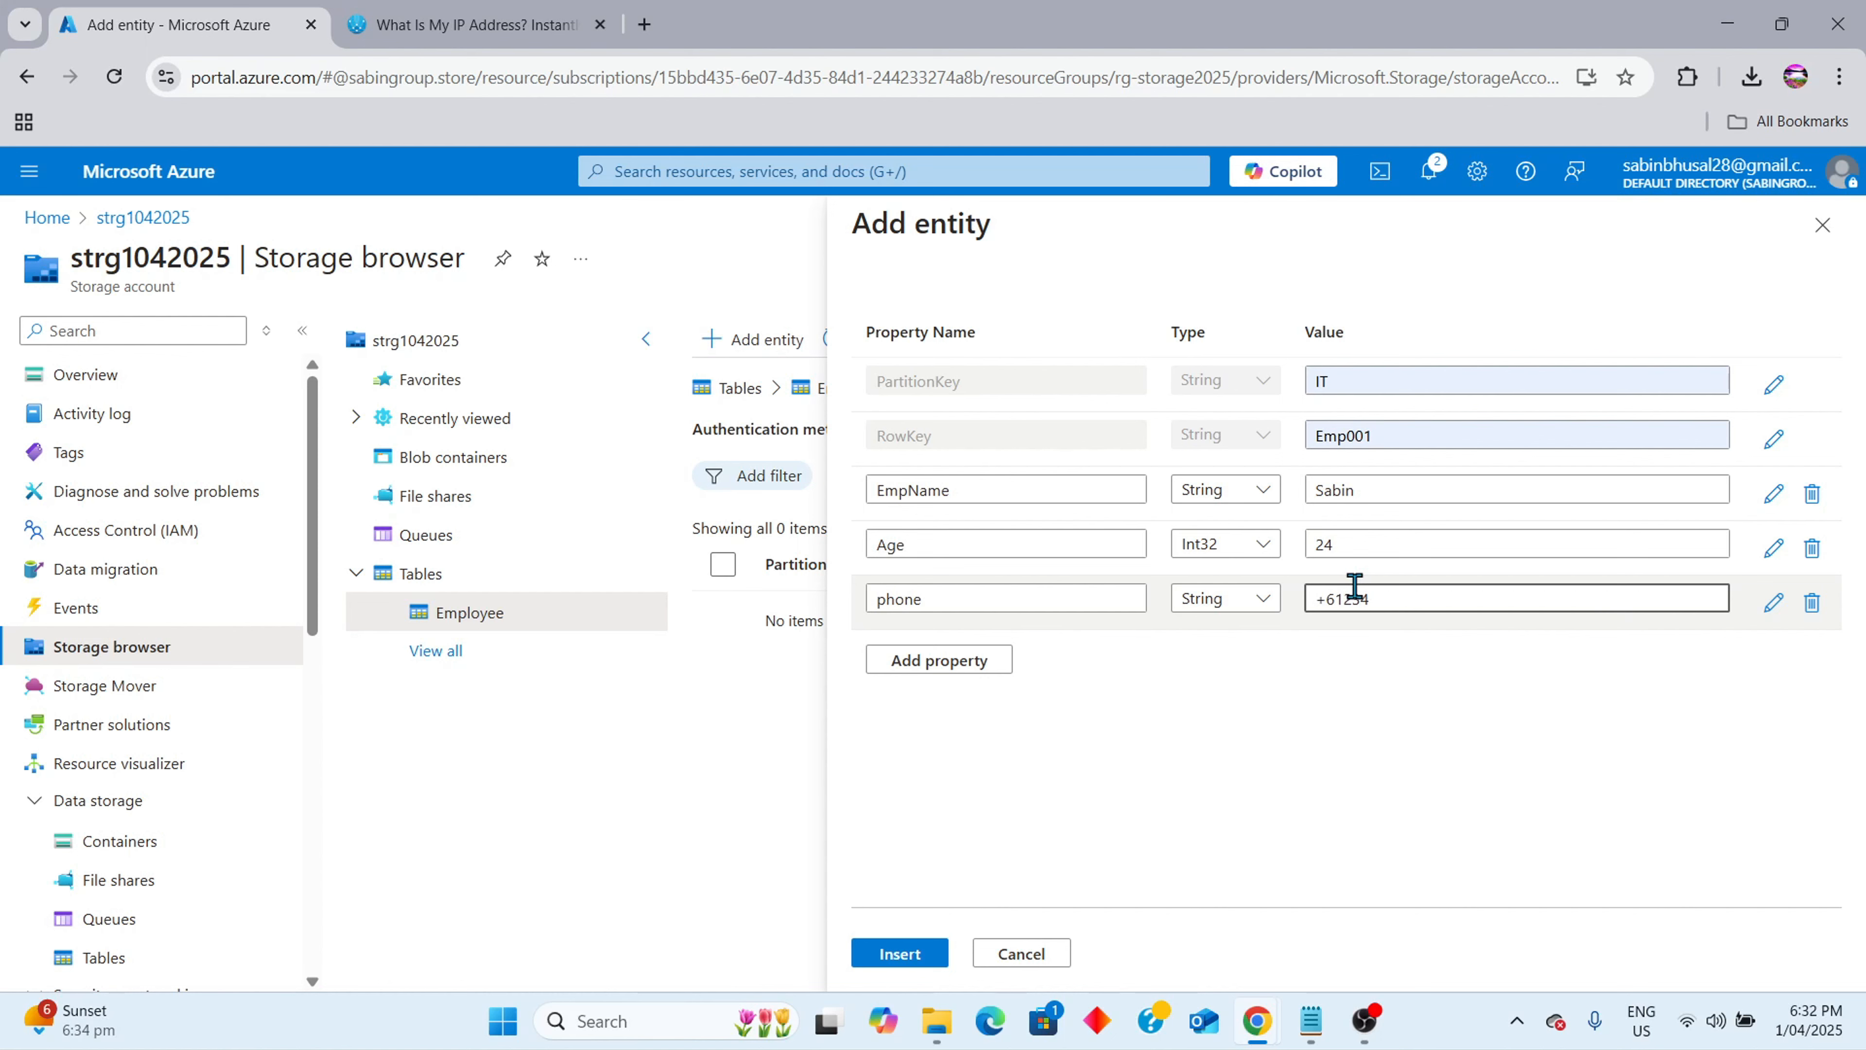
pyautogui.write('56')
pyautogui.click(1375, 740)
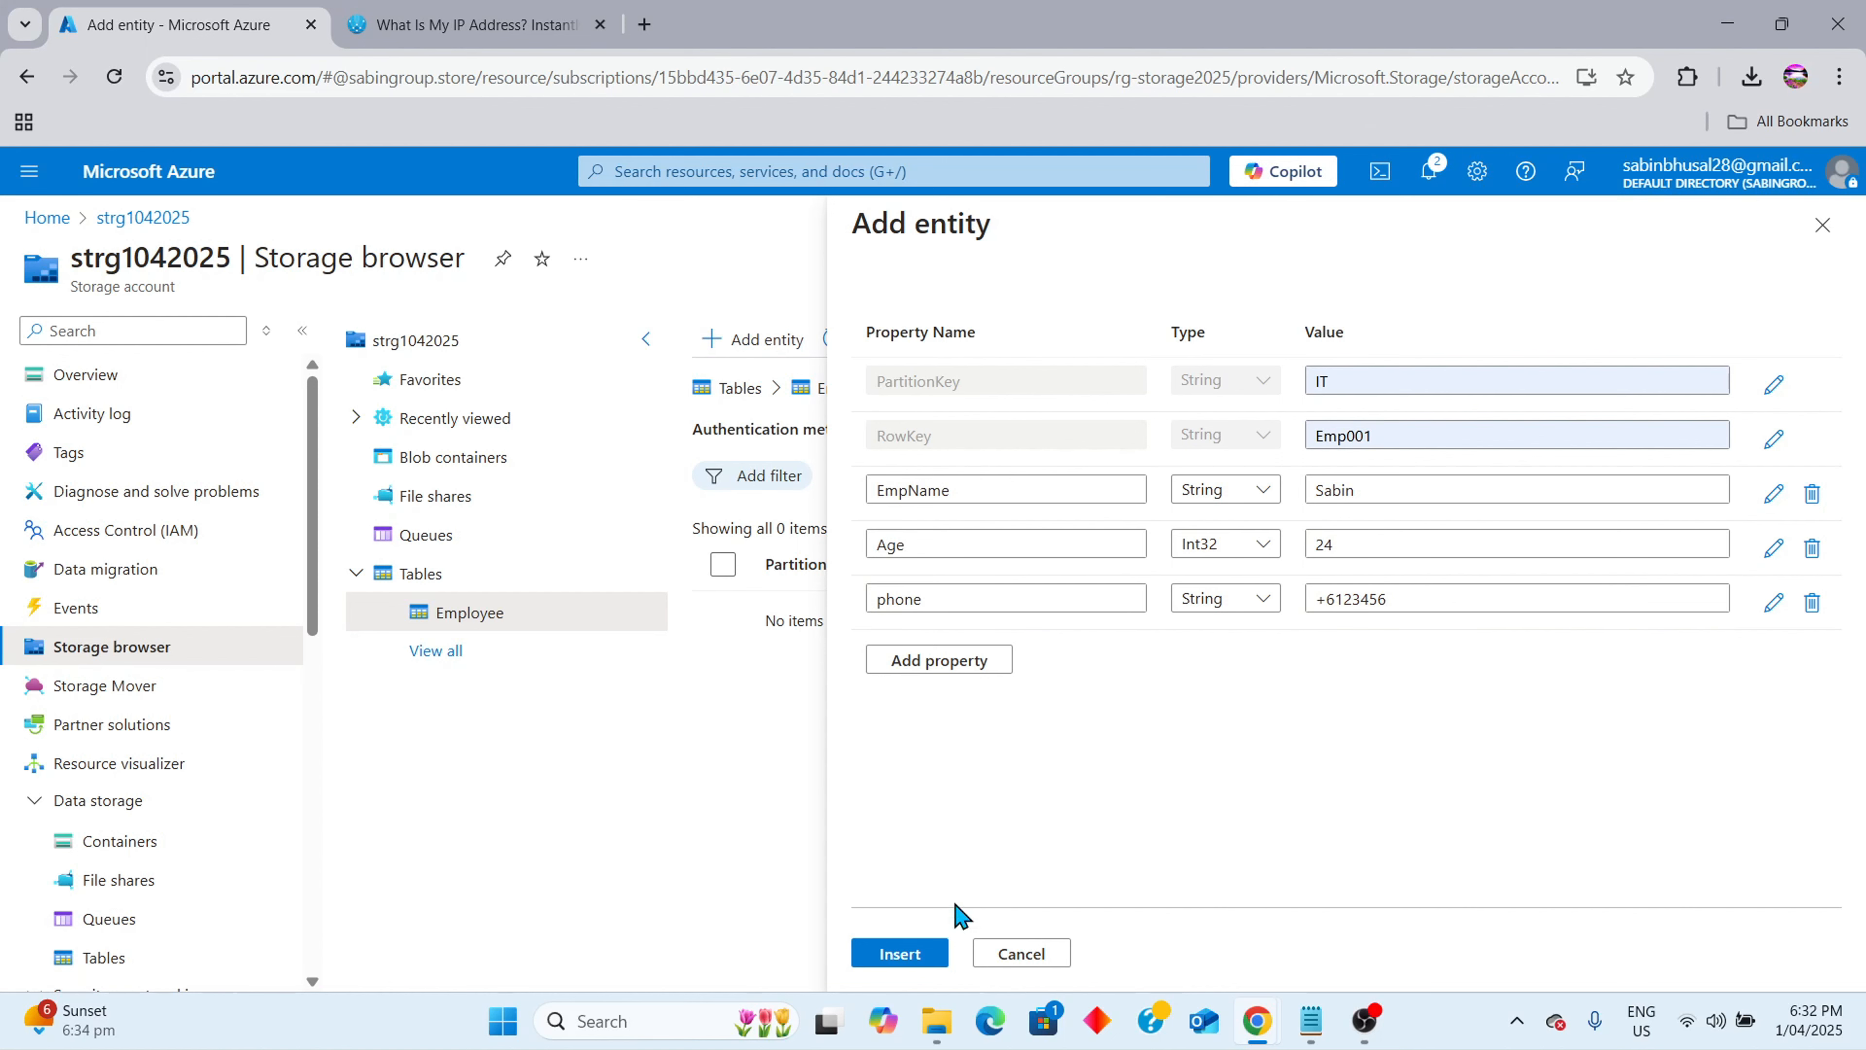
pyautogui.click(899, 955)
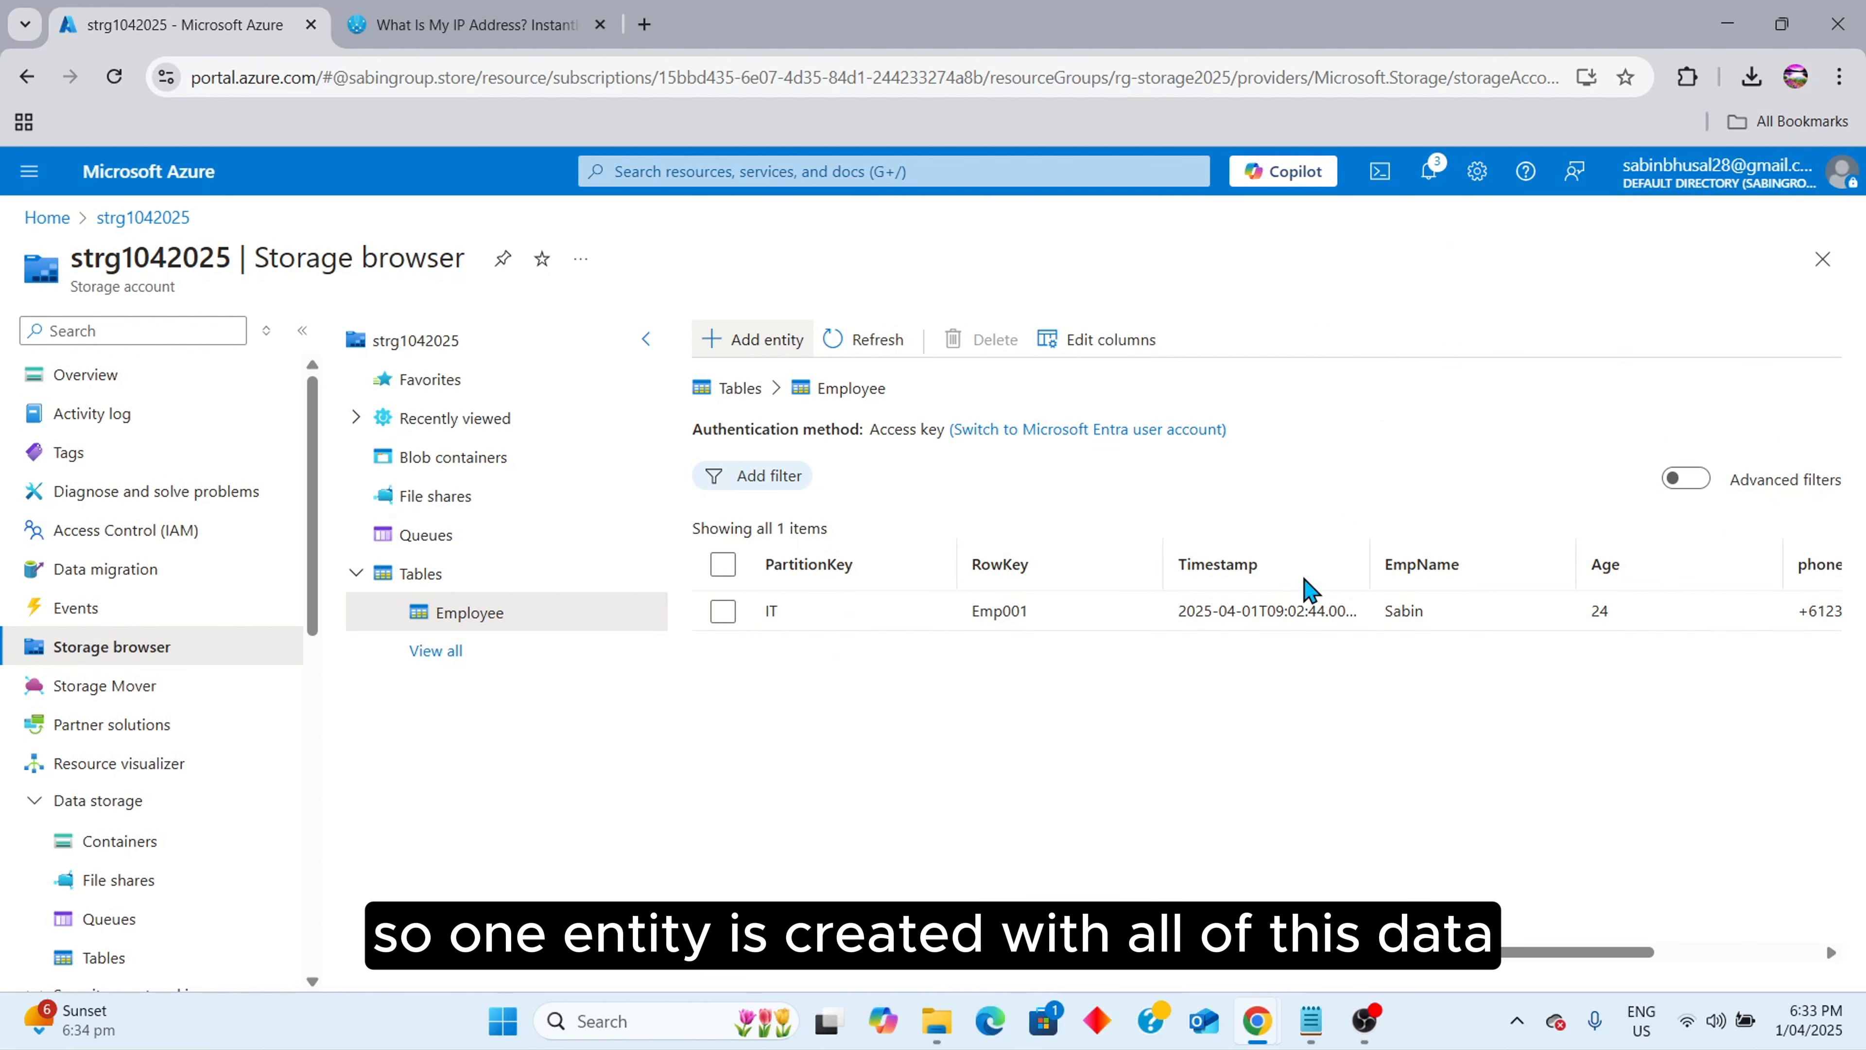
# Start a new entity with PartitionKey IT, RowKey Emp002 and the employee's name.
pyautogui.click(764, 341)
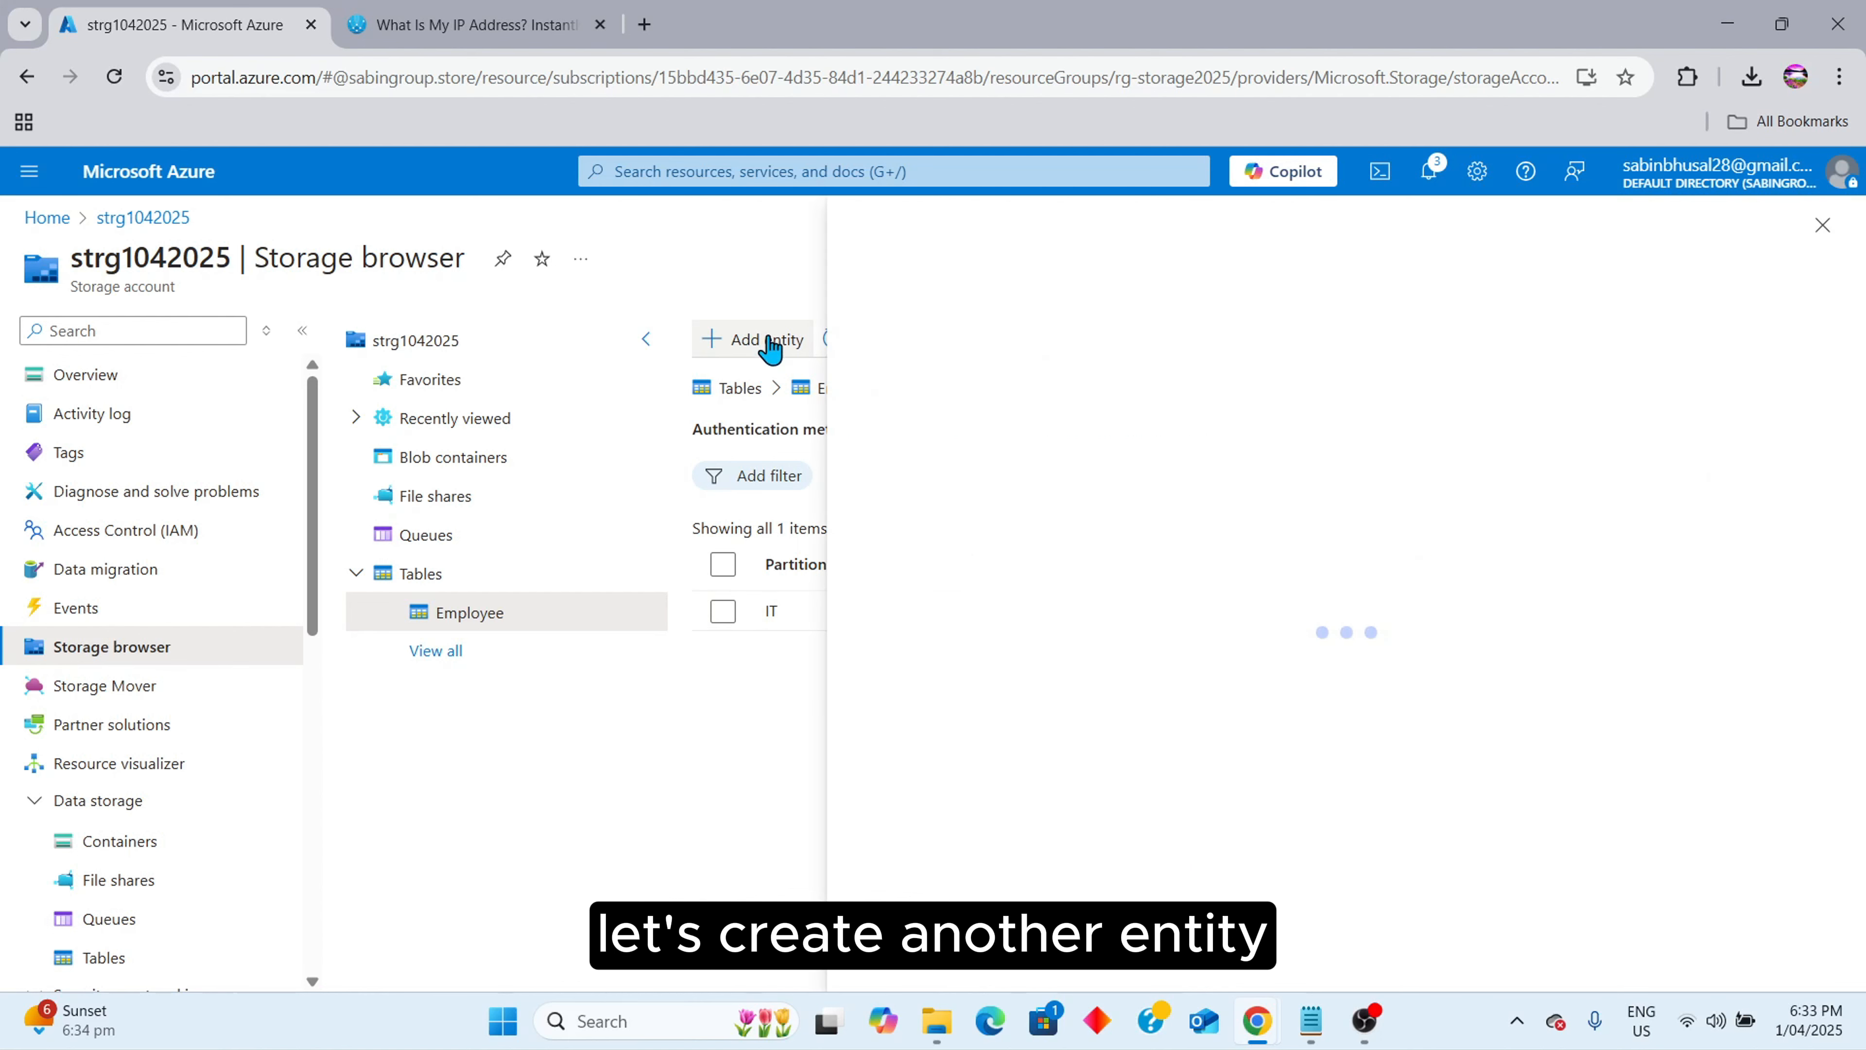
pyautogui.click(1337, 381)
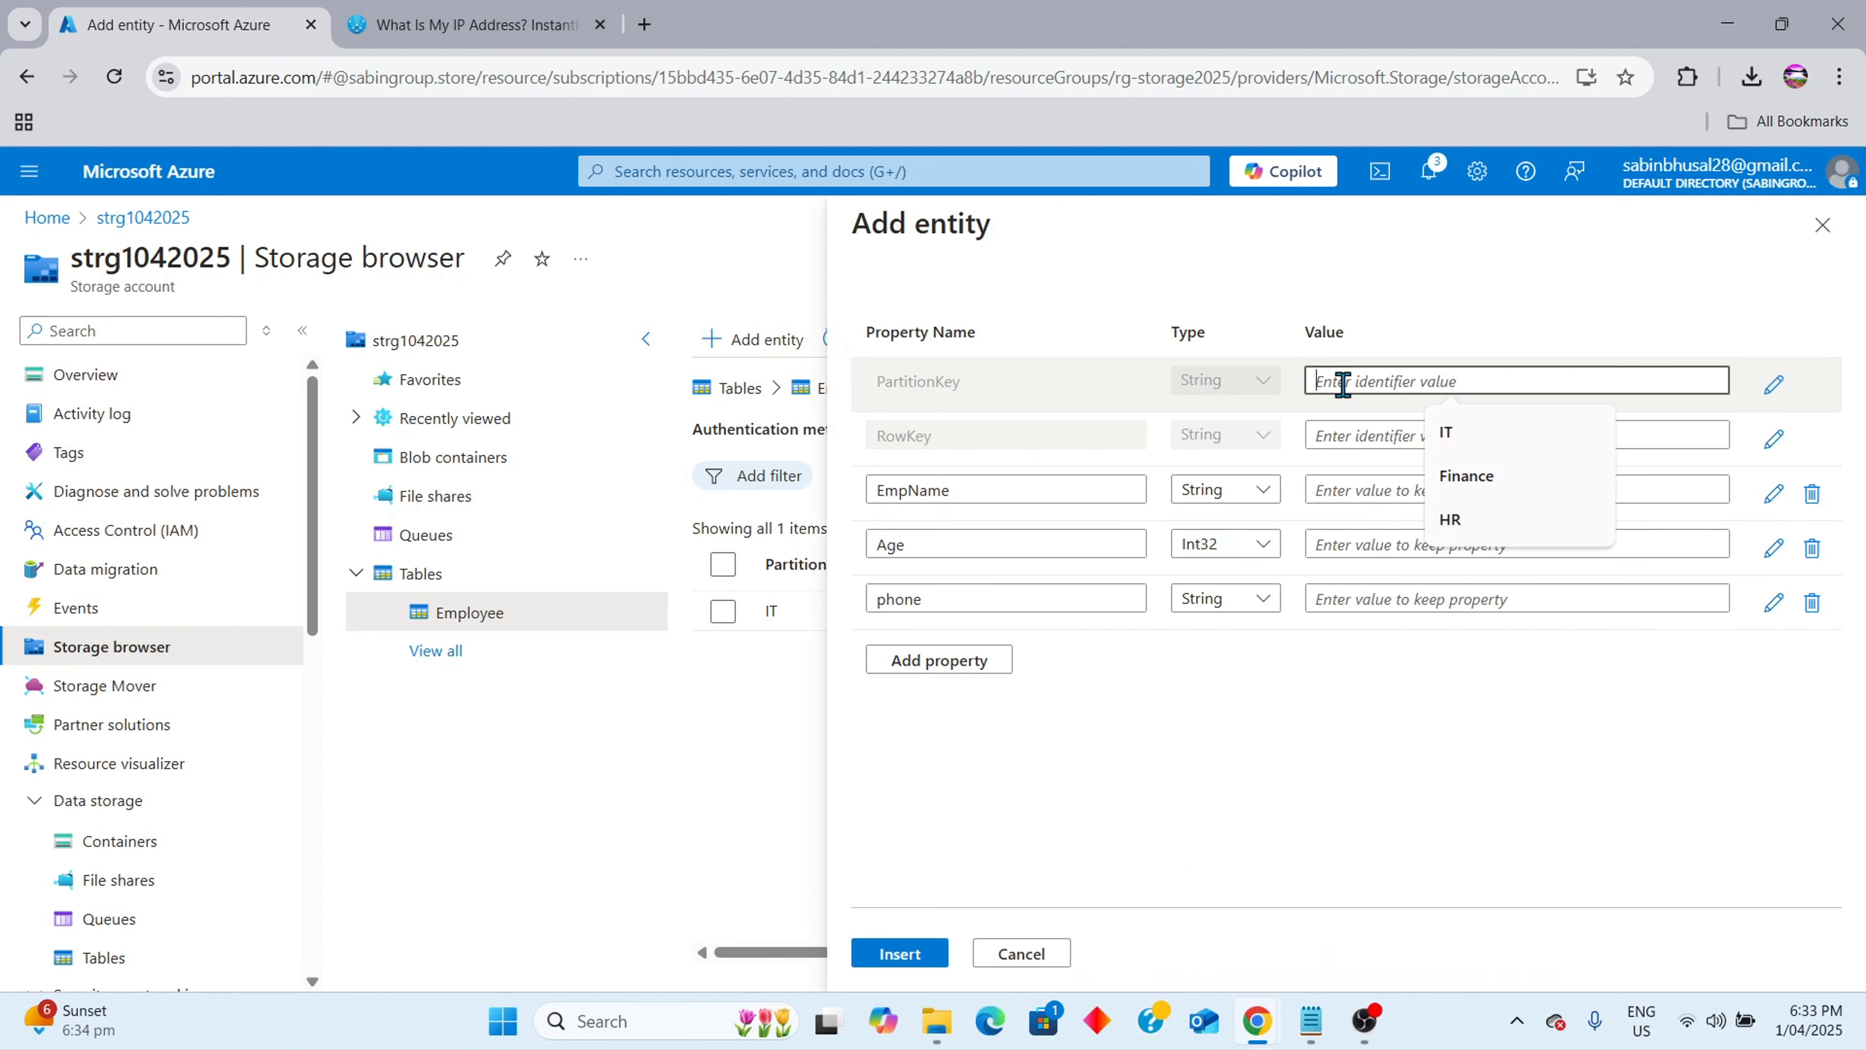
pyautogui.click(1466, 433)
pyautogui.click(1371, 437)
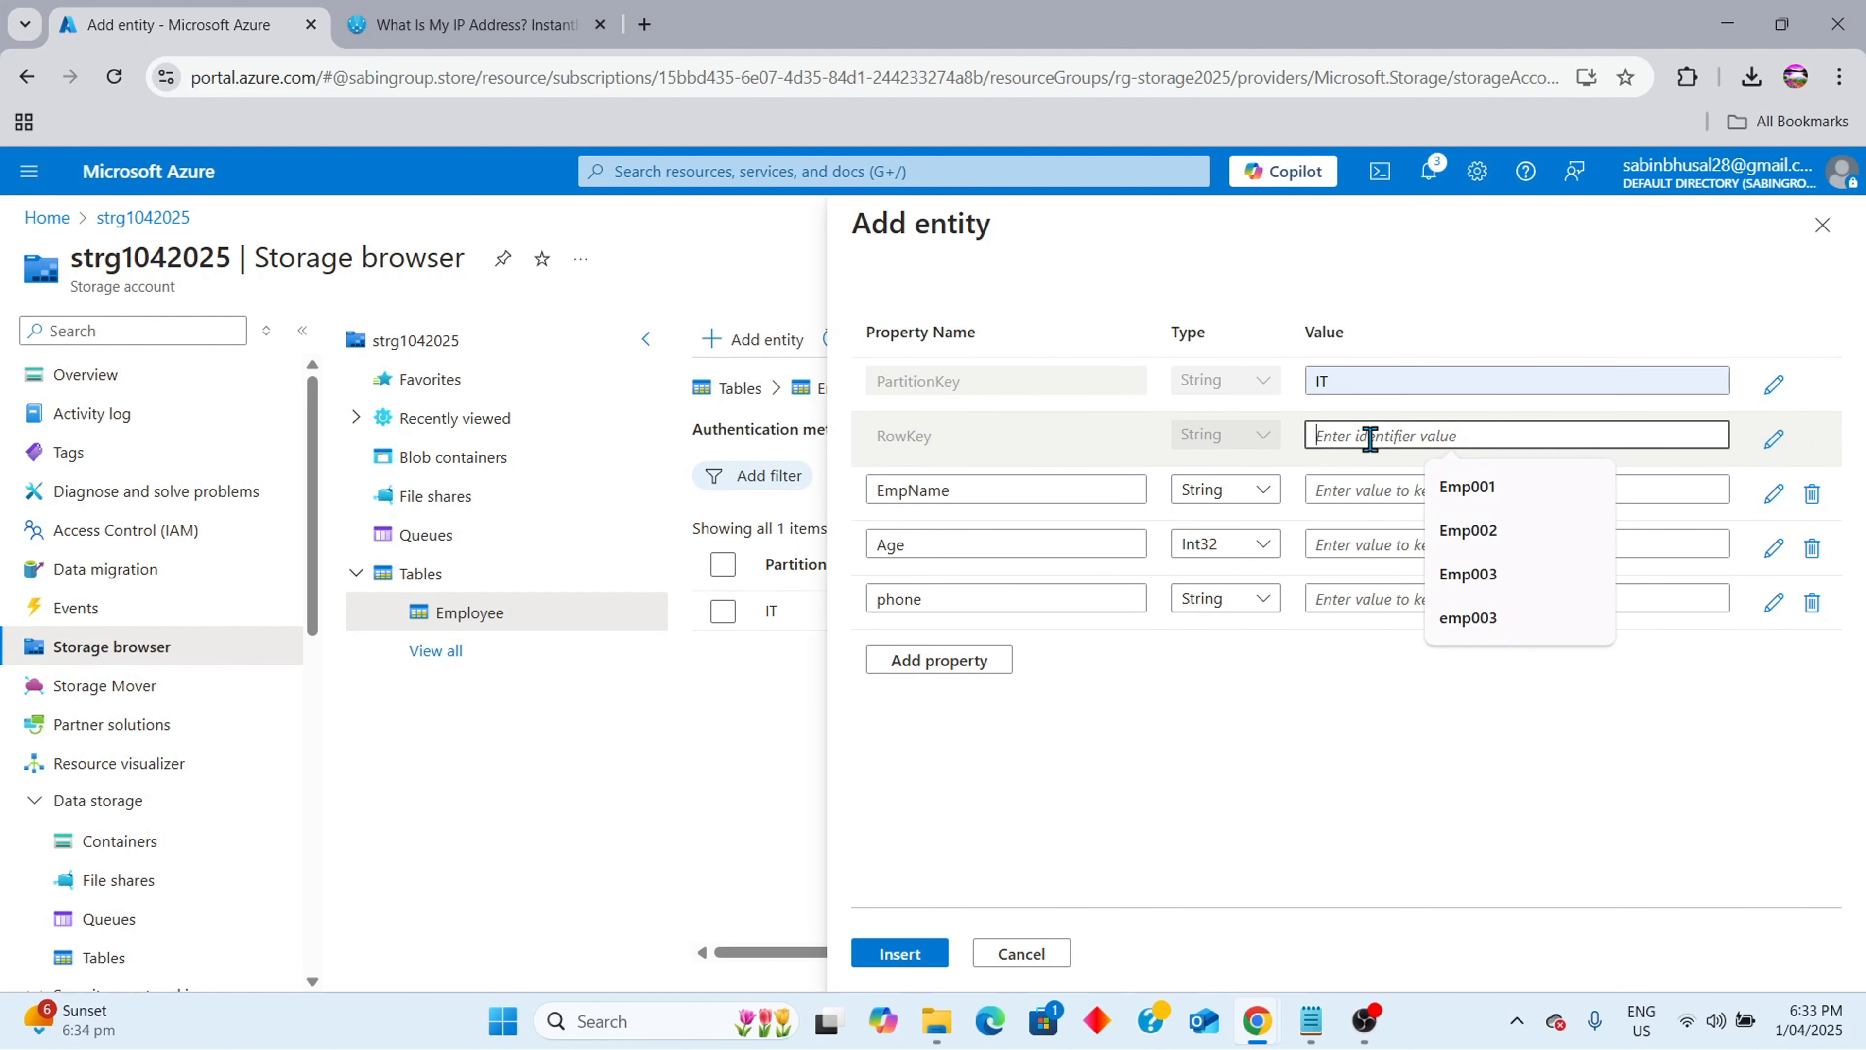
pyautogui.click(1468, 530)
pyautogui.click(1058, 490)
pyautogui.click(1371, 490)
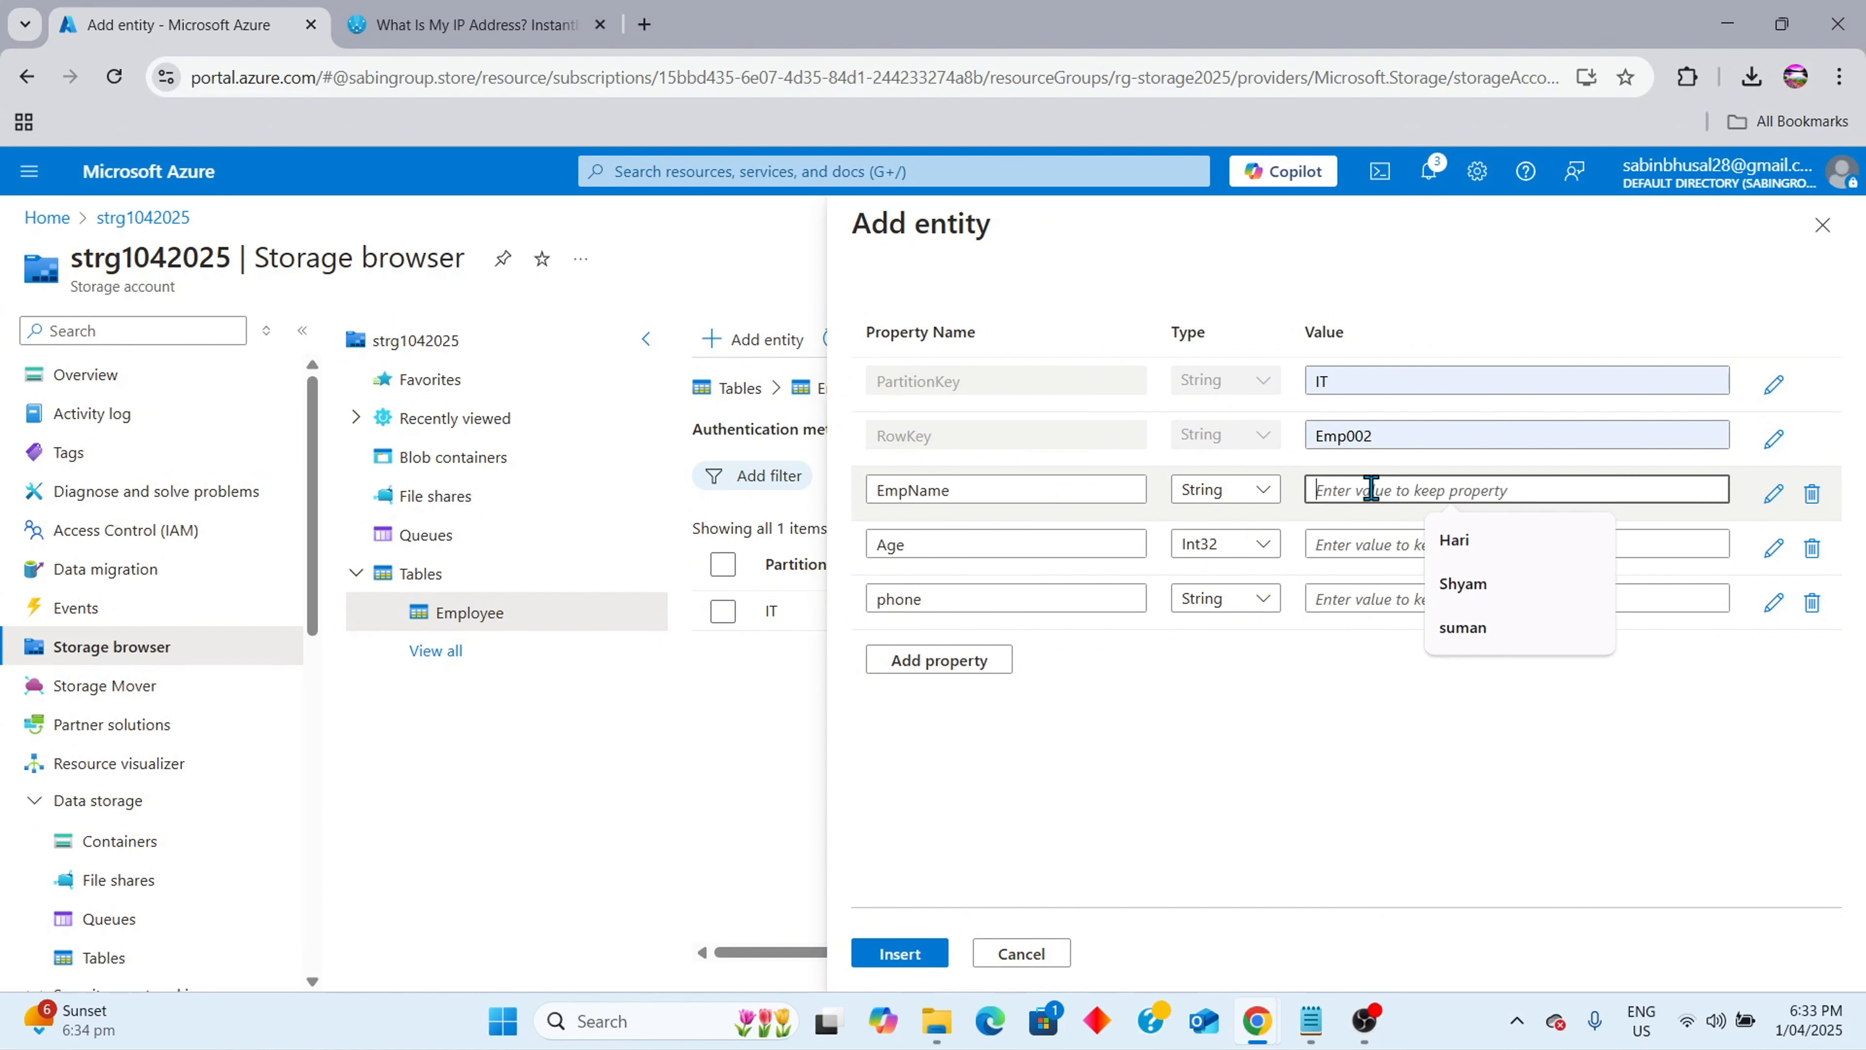
pyautogui.click(1528, 586)
# Set Age to 26 and a phone number from suggestions, then insert the entity.
pyautogui.click(1087, 549)
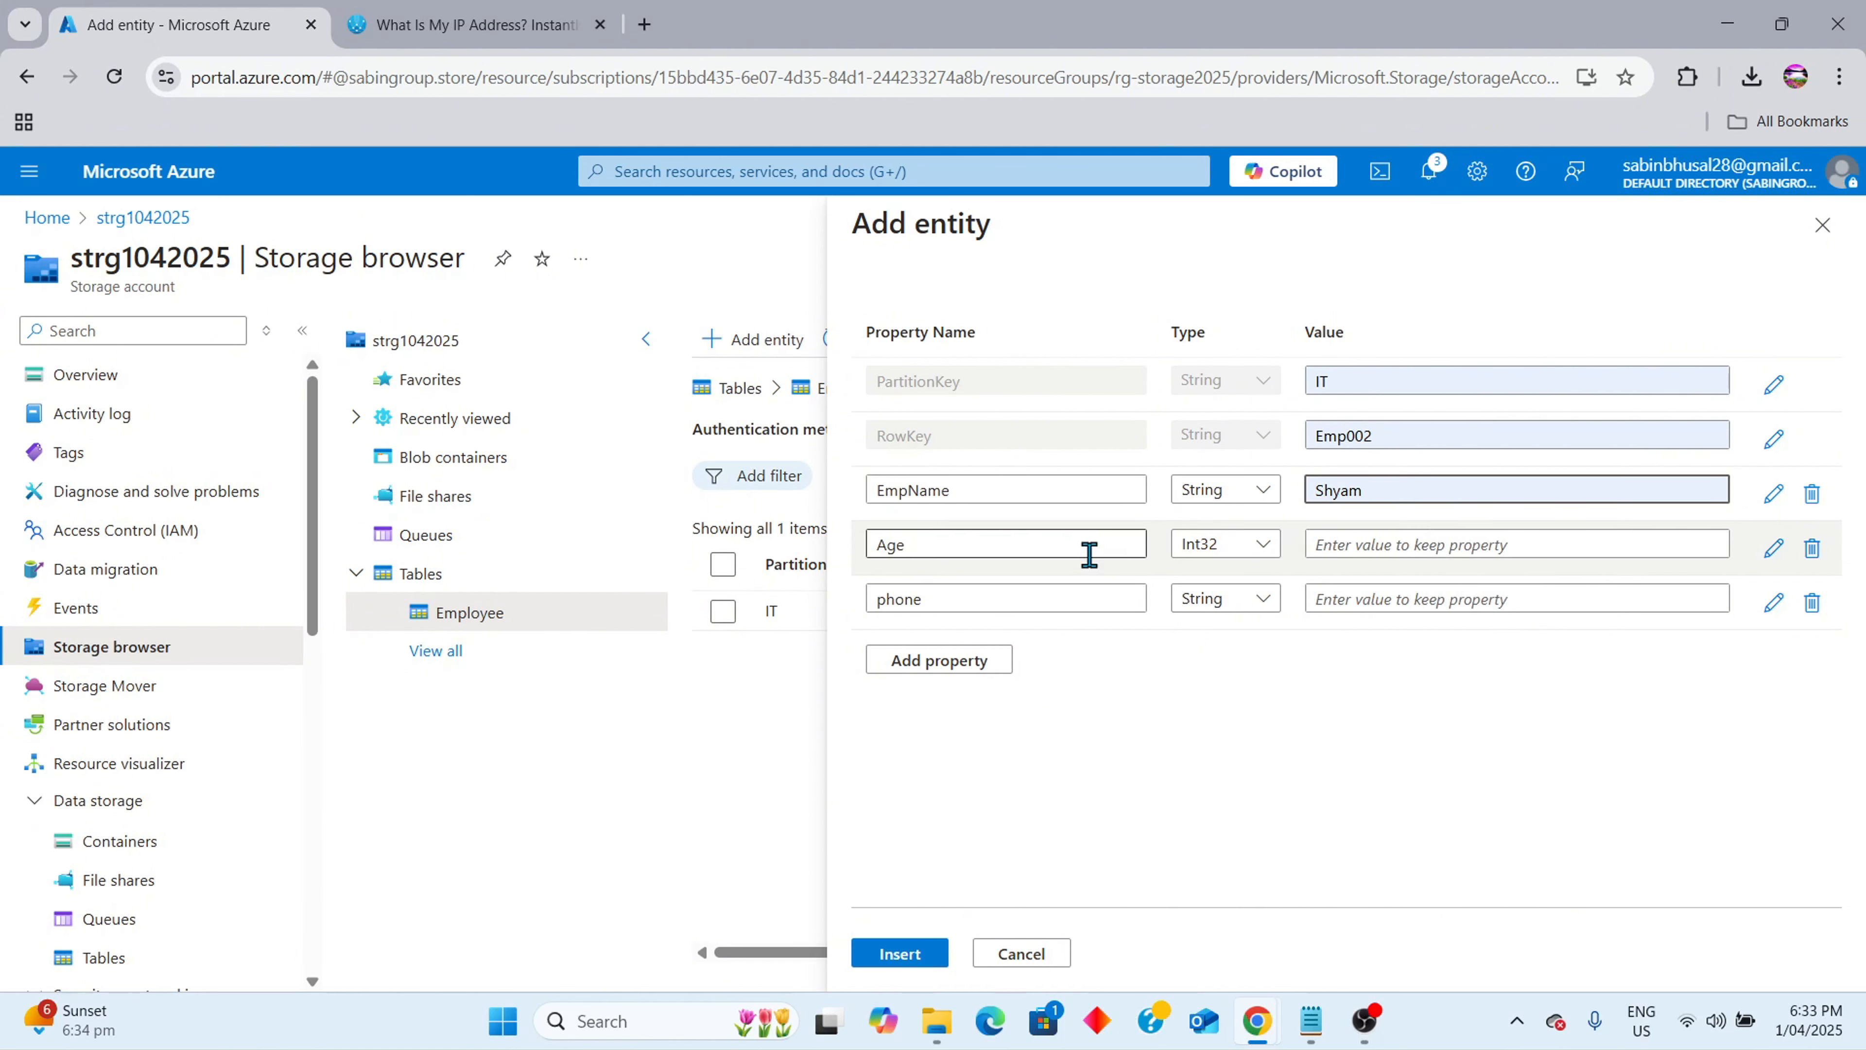
pyautogui.click(1429, 546)
pyautogui.click(1467, 638)
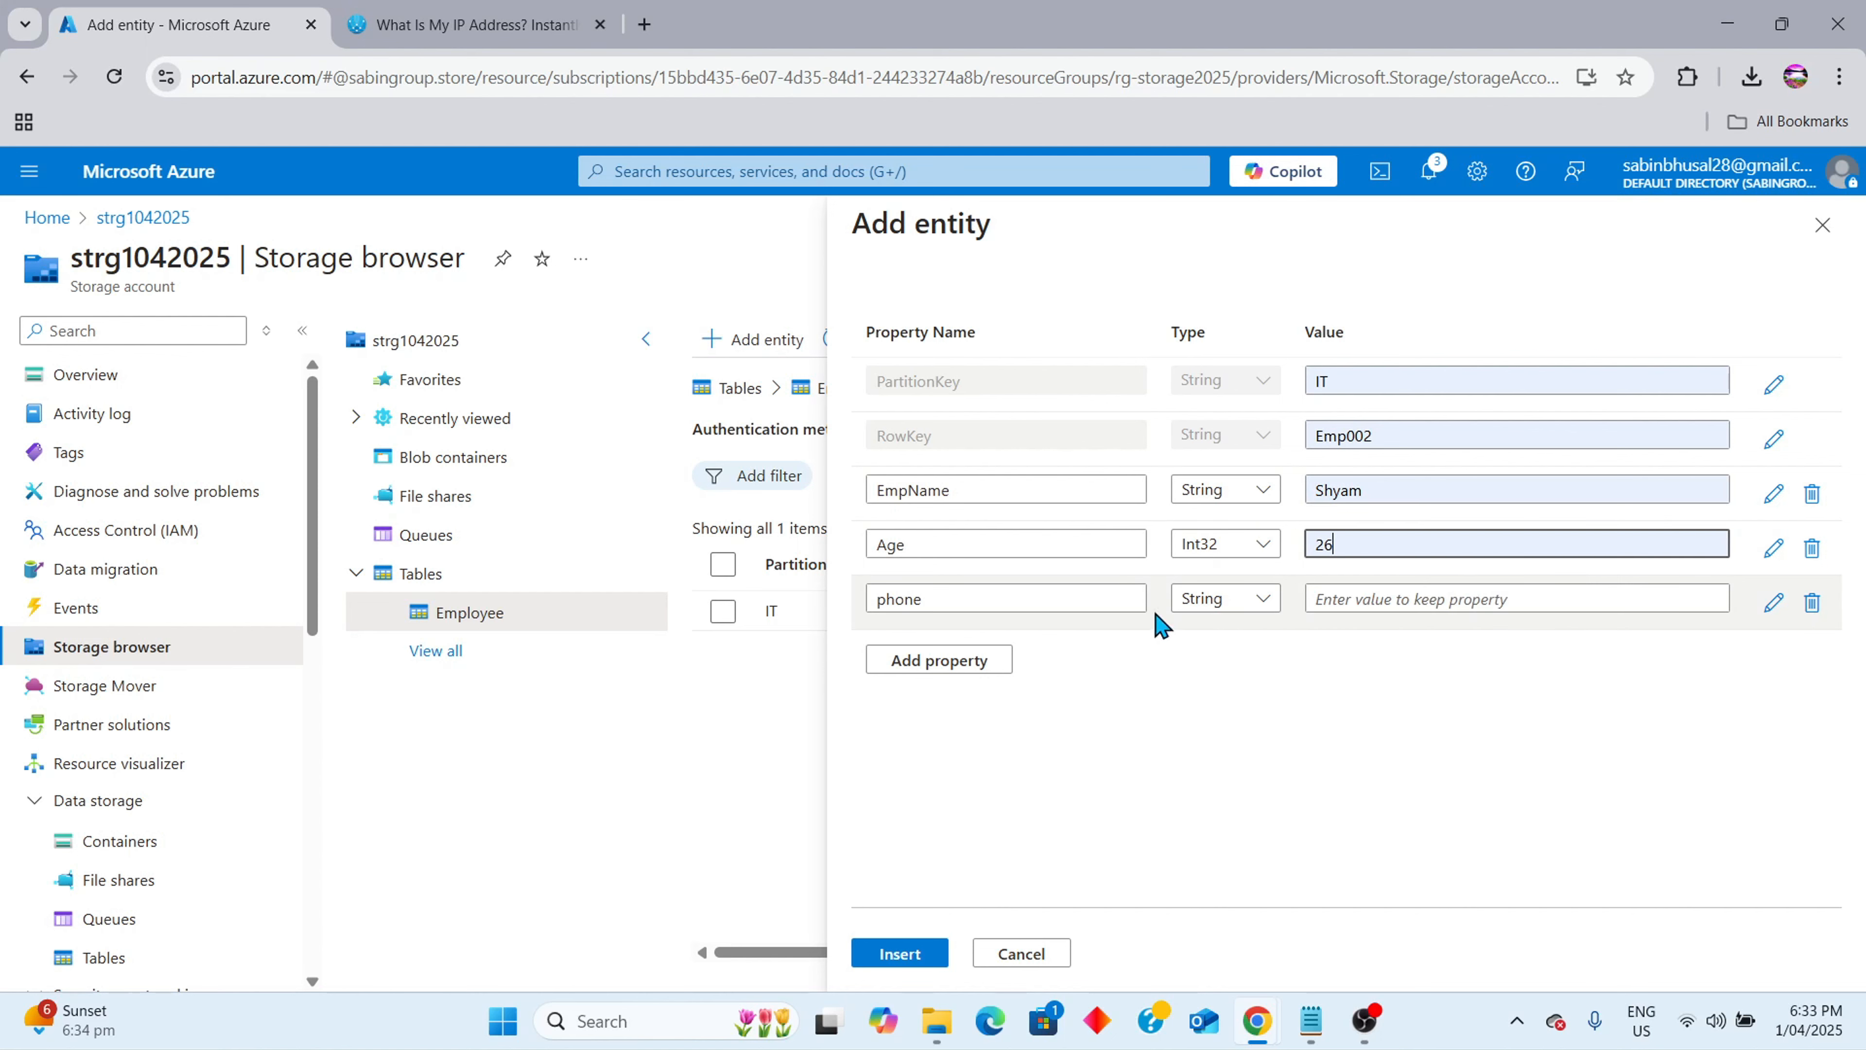
pyautogui.click(1077, 605)
pyautogui.click(1408, 598)
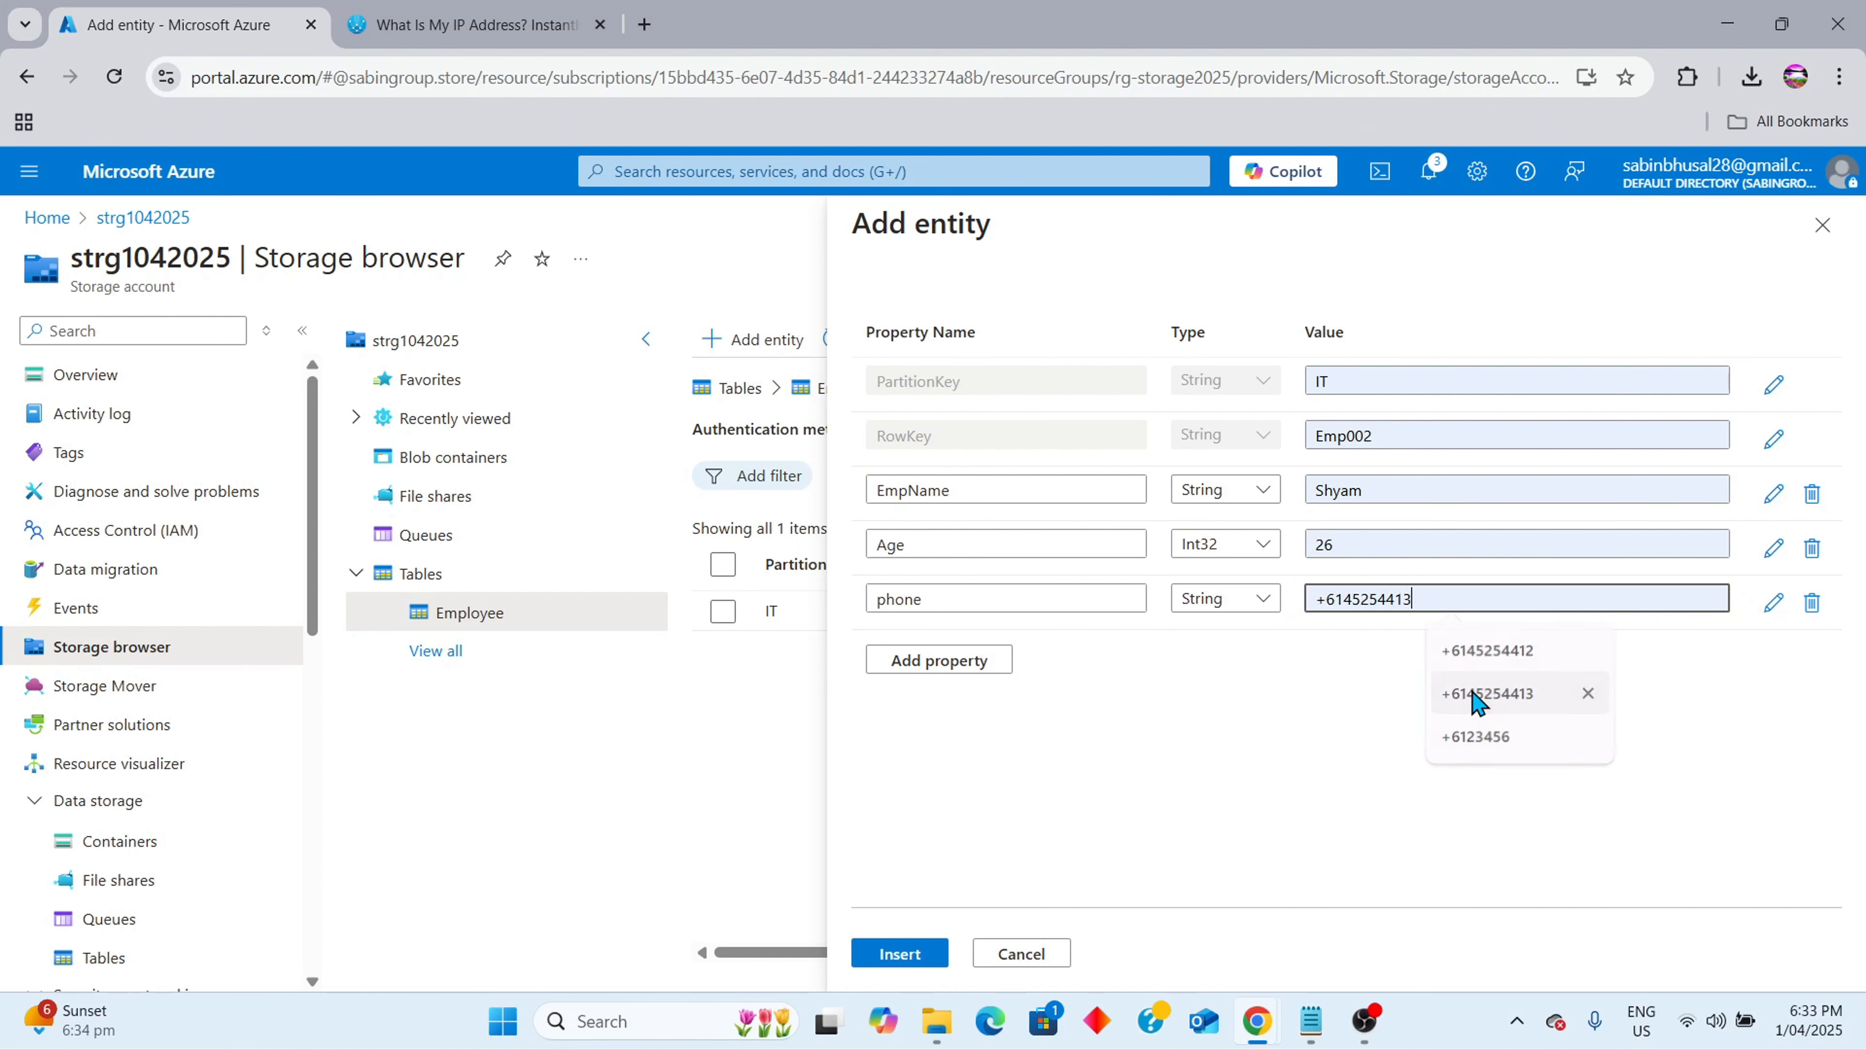
pyautogui.click(1476, 698)
pyautogui.click(899, 953)
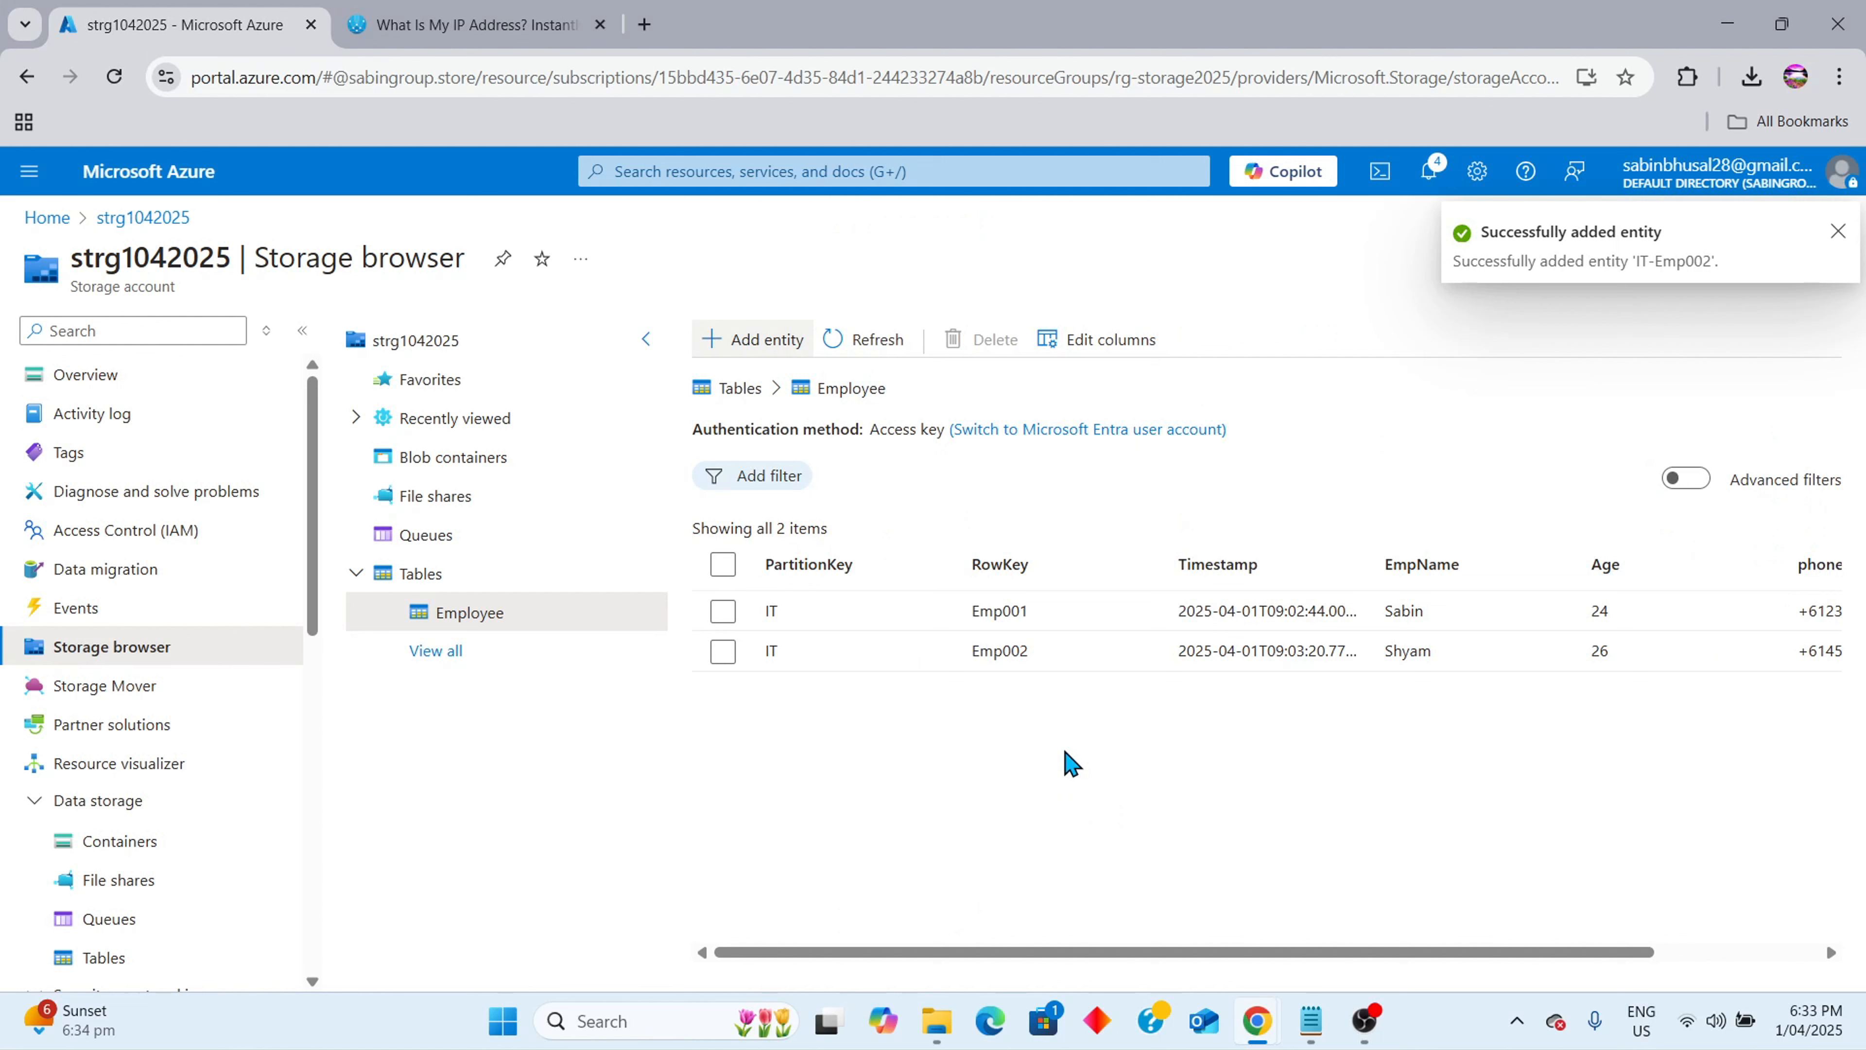
# Insert entity HR/Emp003 with only an employee name, leaving Age and phone blank.
pyautogui.click(748, 342)
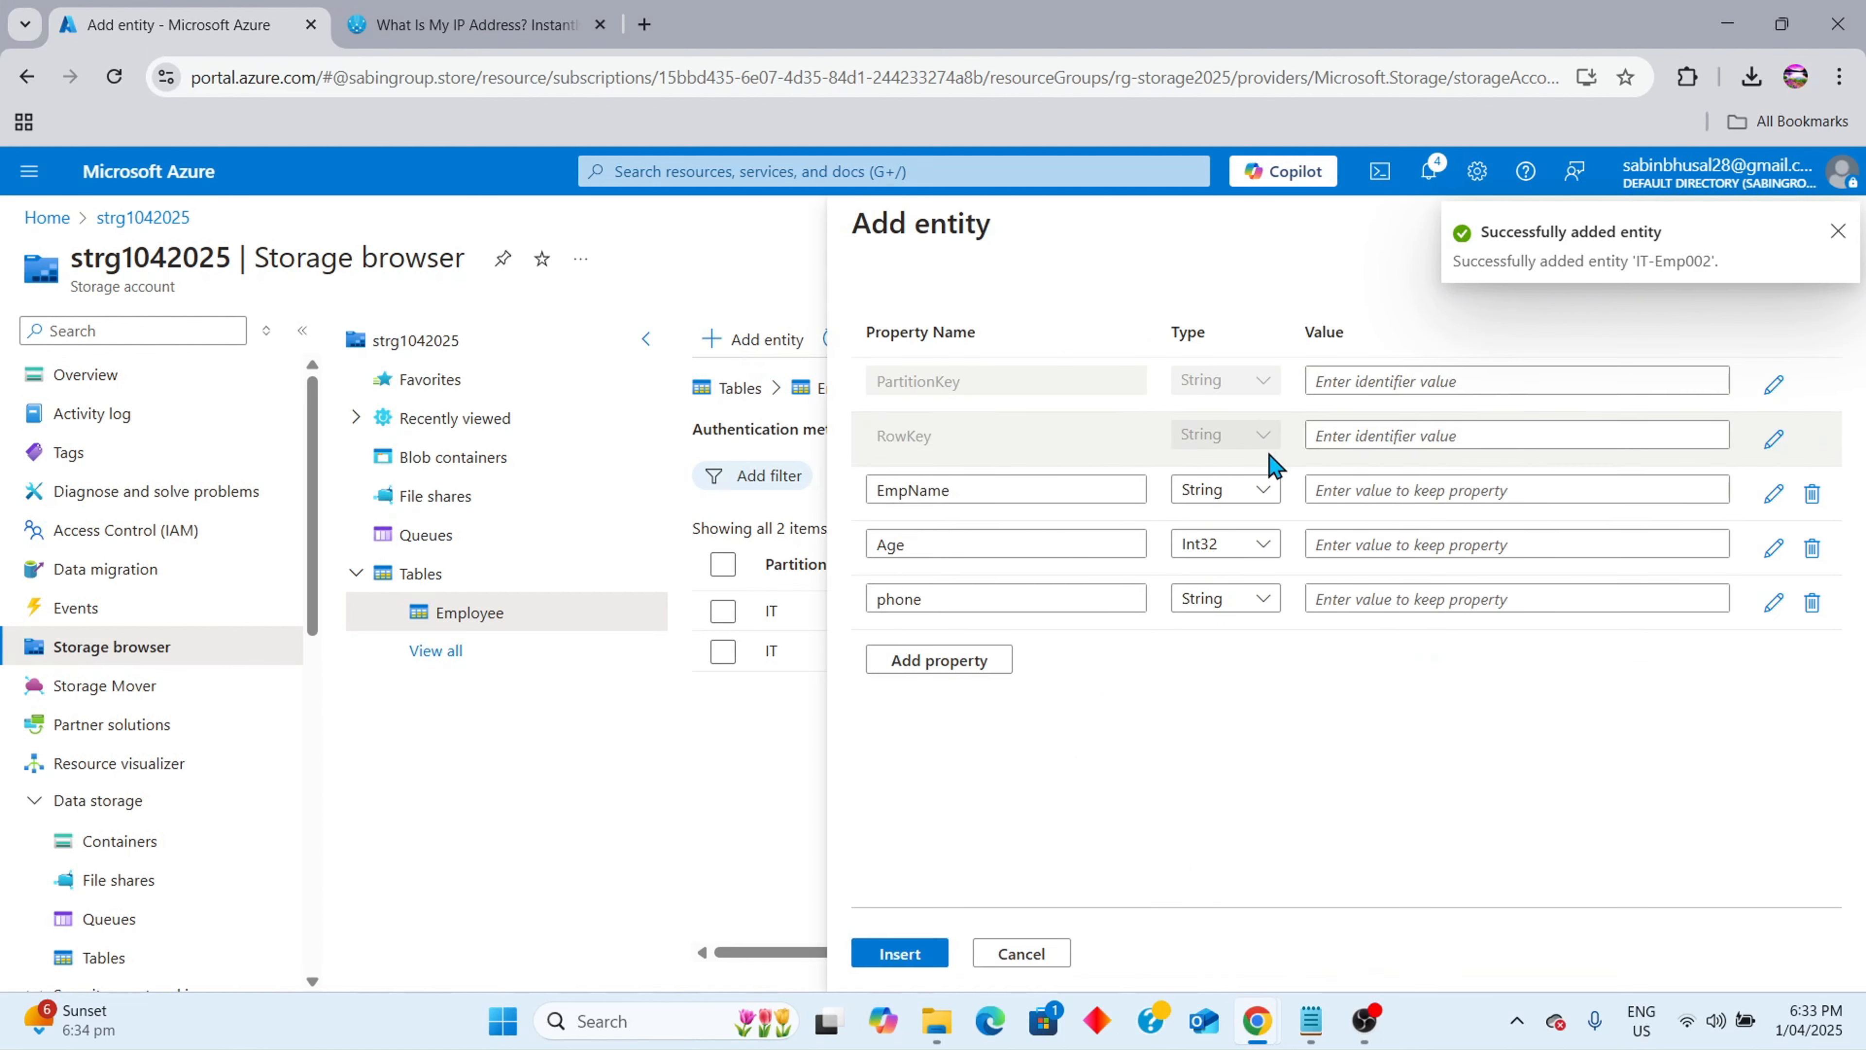
pyautogui.click(1337, 380)
pyautogui.click(1450, 519)
pyautogui.click(1360, 435)
pyautogui.write('Emp003')
pyautogui.click(1359, 490)
pyautogui.click(1469, 586)
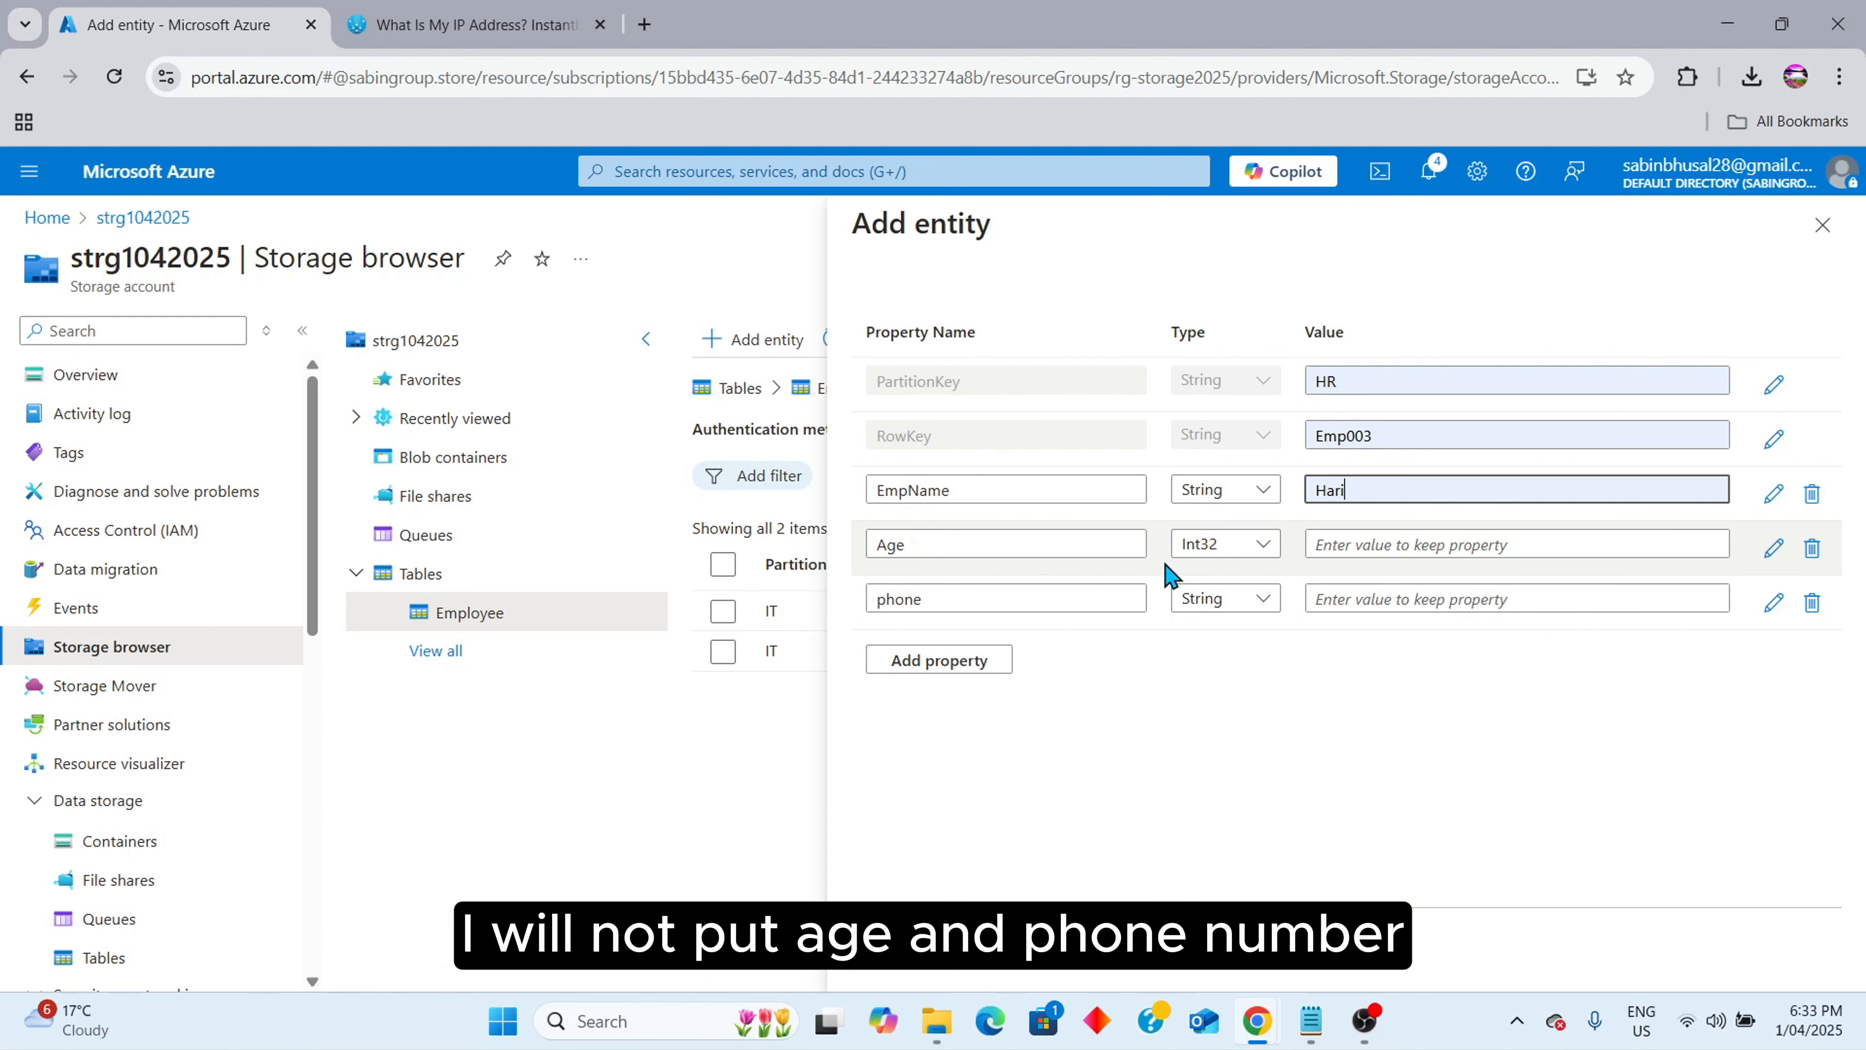
pyautogui.click(898, 948)
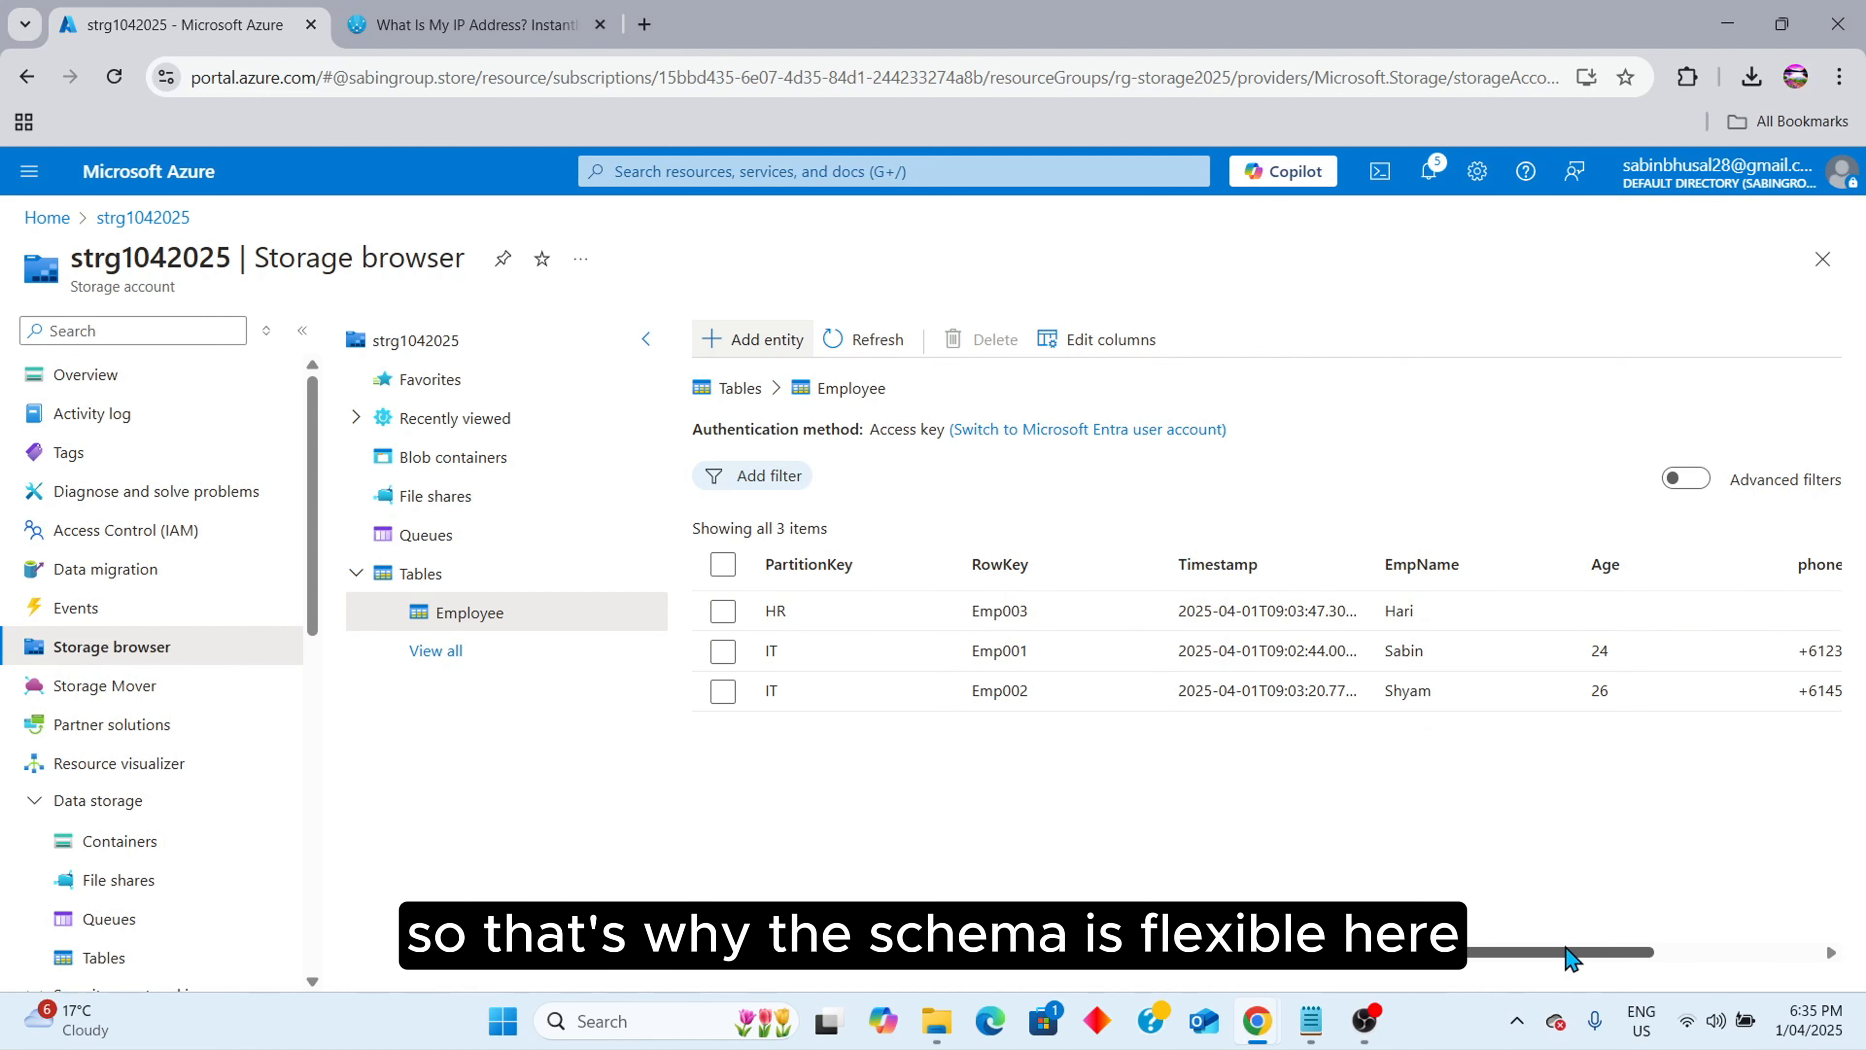
pyautogui.moveTo(1569, 952); pyautogui.dragTo(1719, 952)
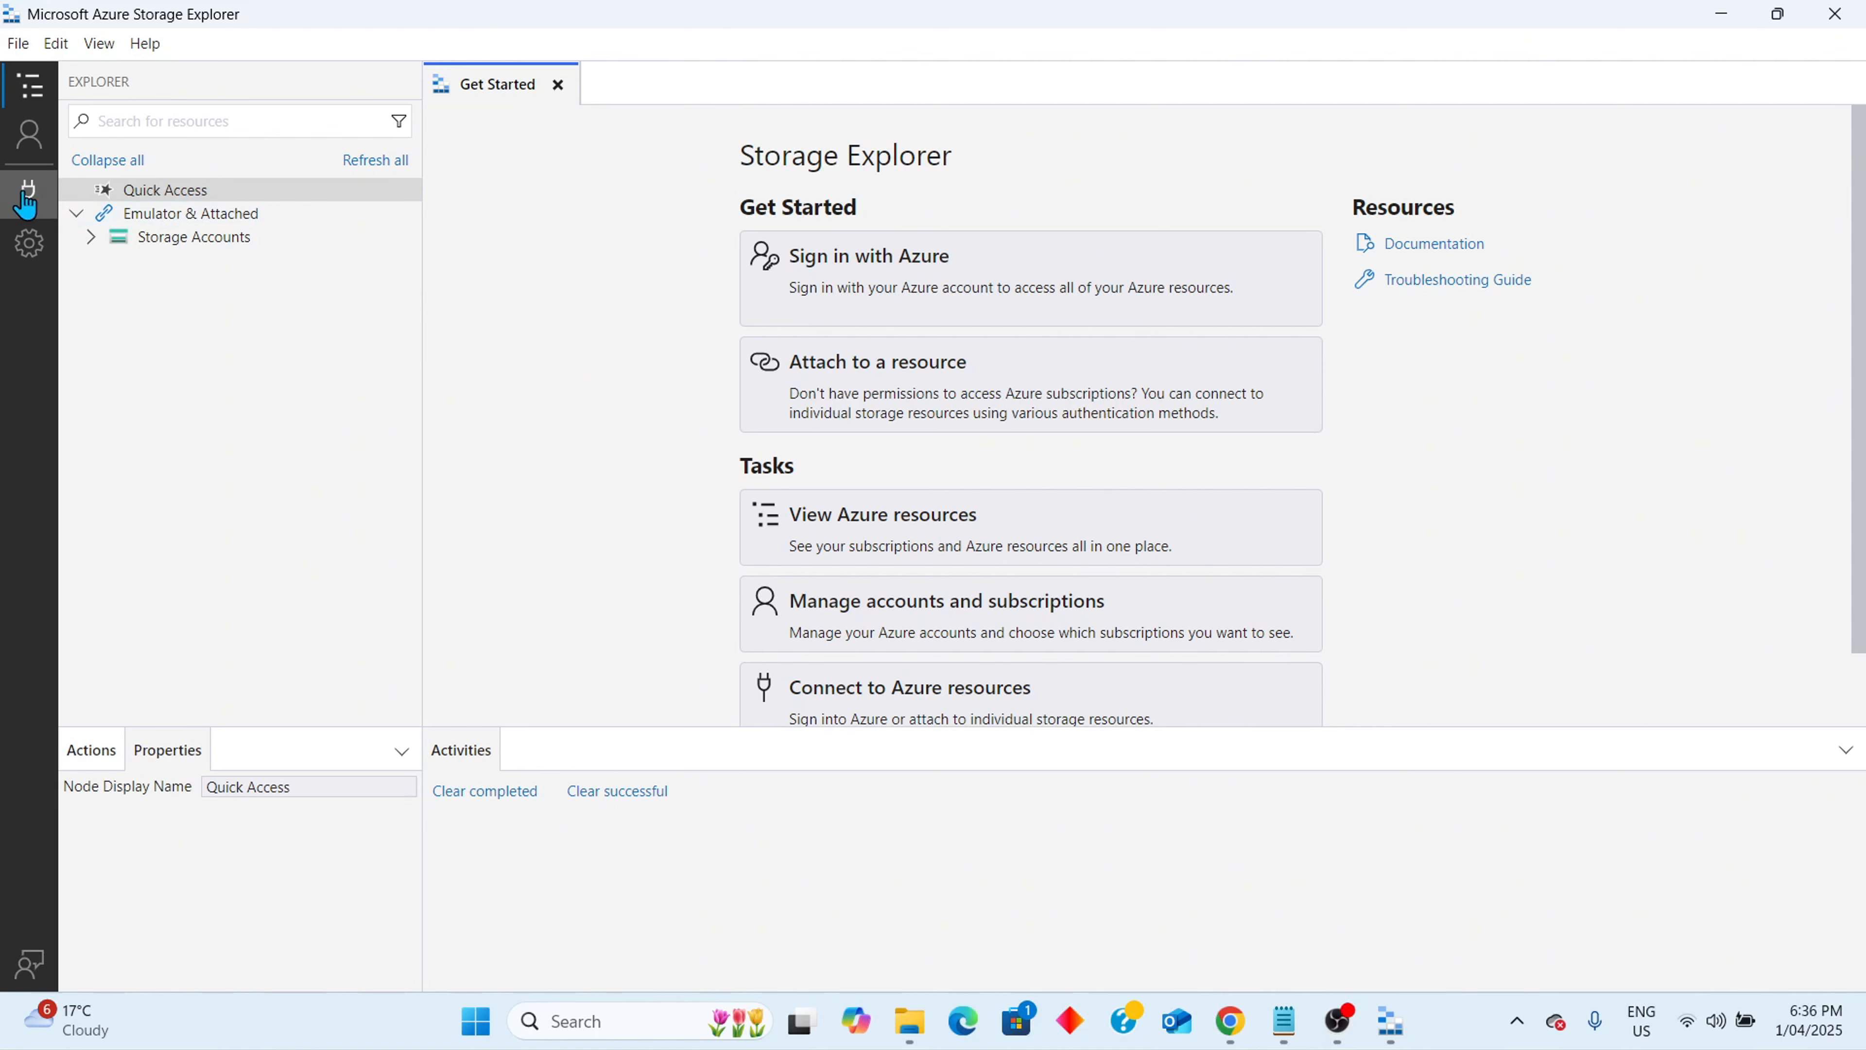
# Choose to attach a storage account by connection string, with display name Table.
pyautogui.click(29, 194)
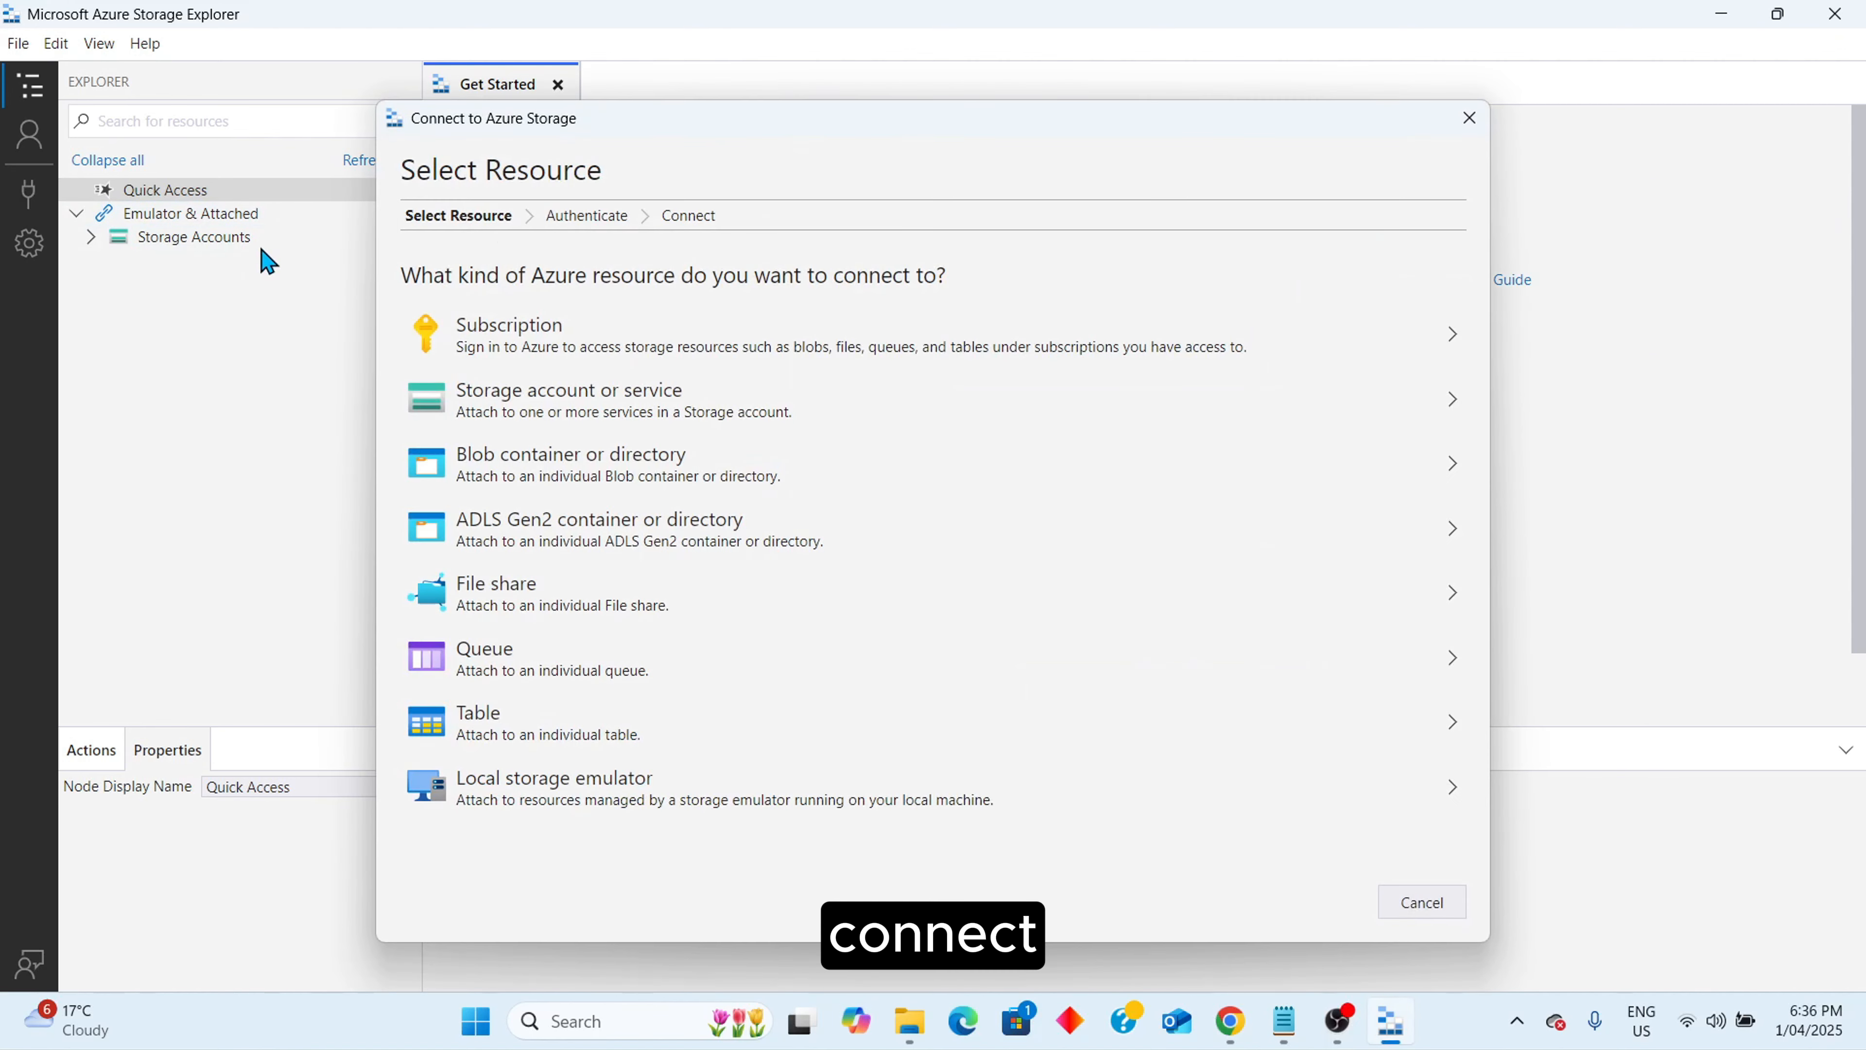
pyautogui.click(627, 418)
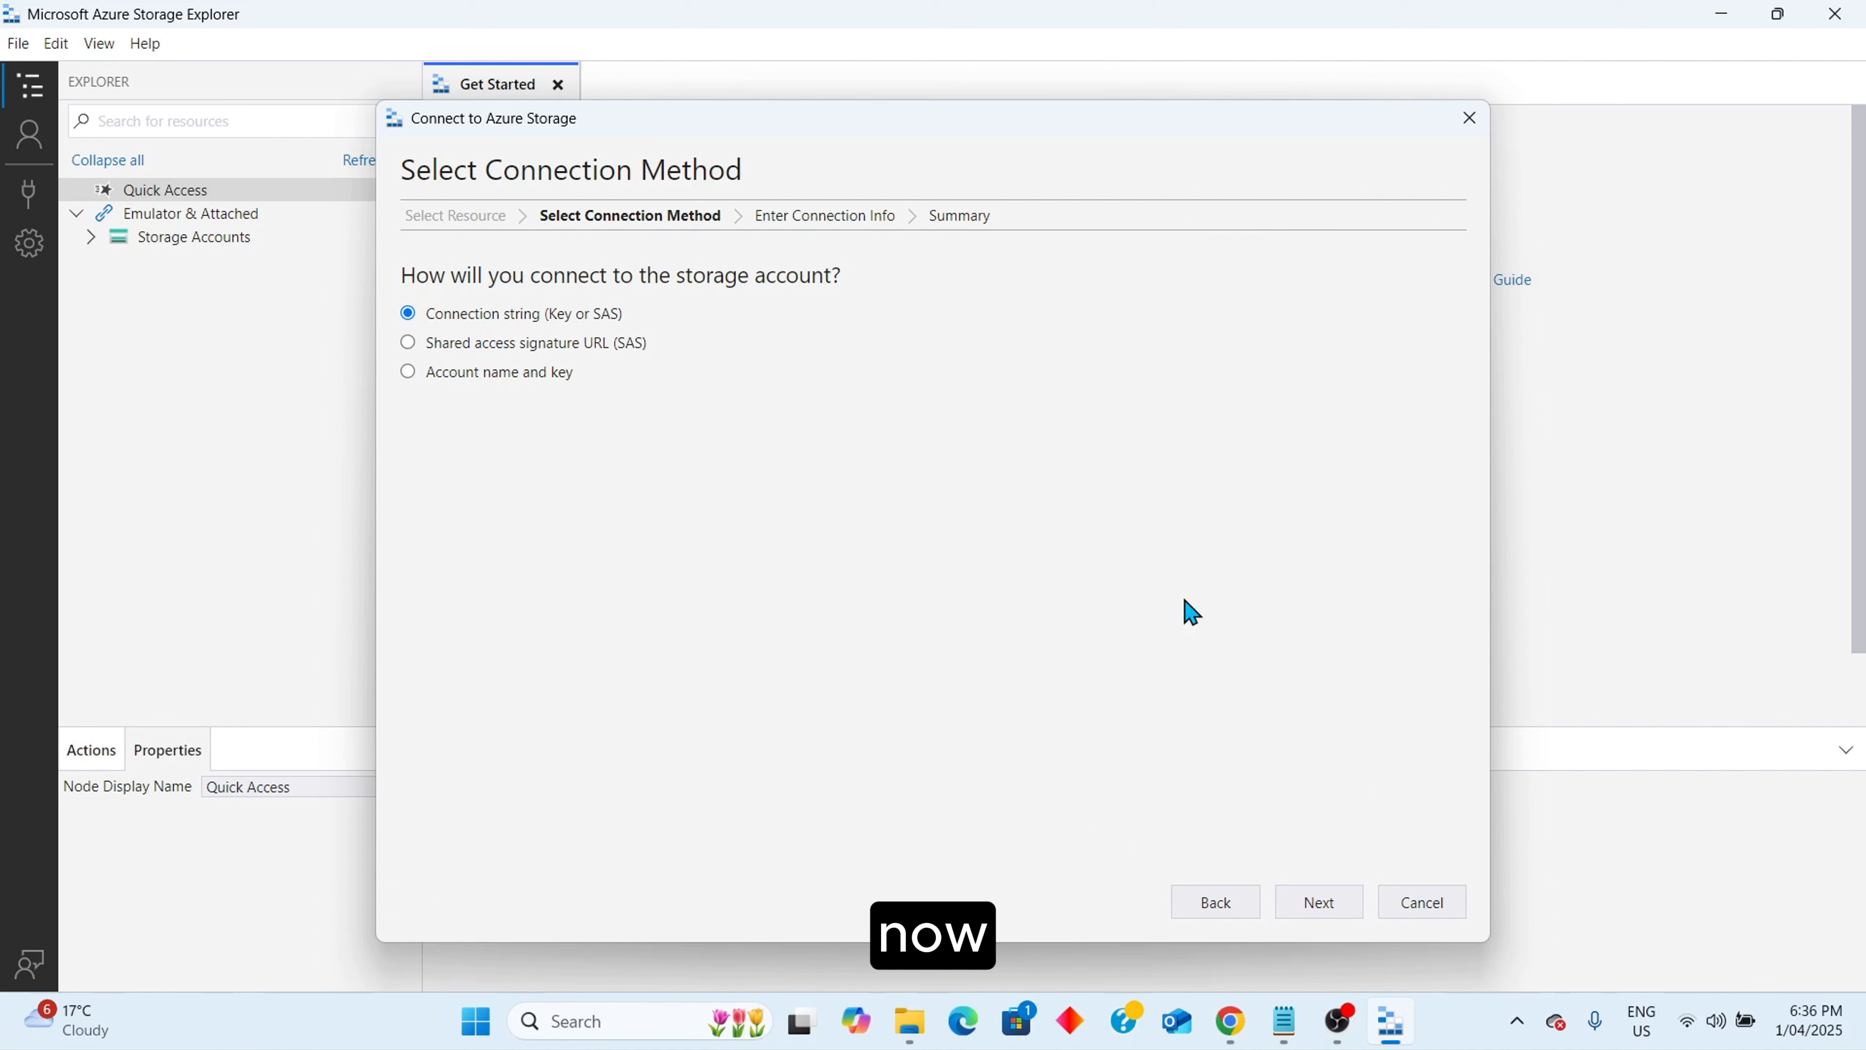
pyautogui.click(1320, 903)
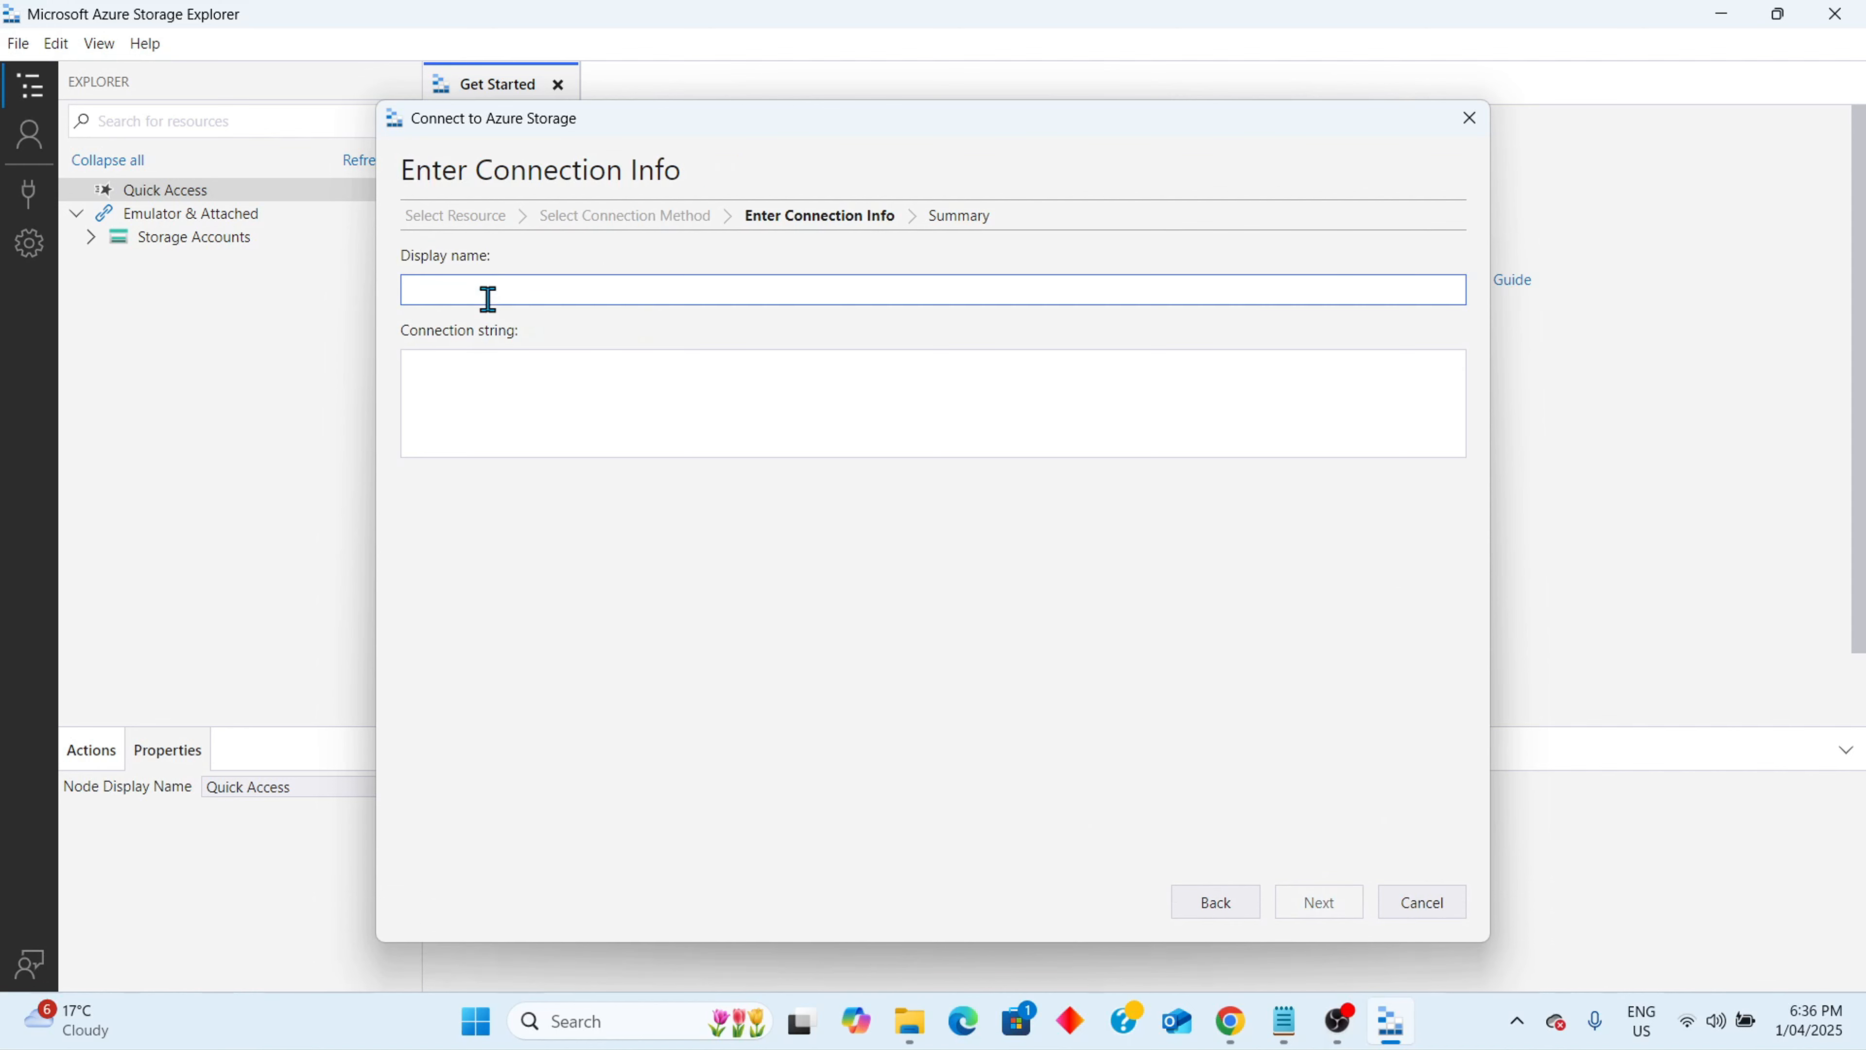
pyautogui.write('Table')
pyautogui.click(513, 360)
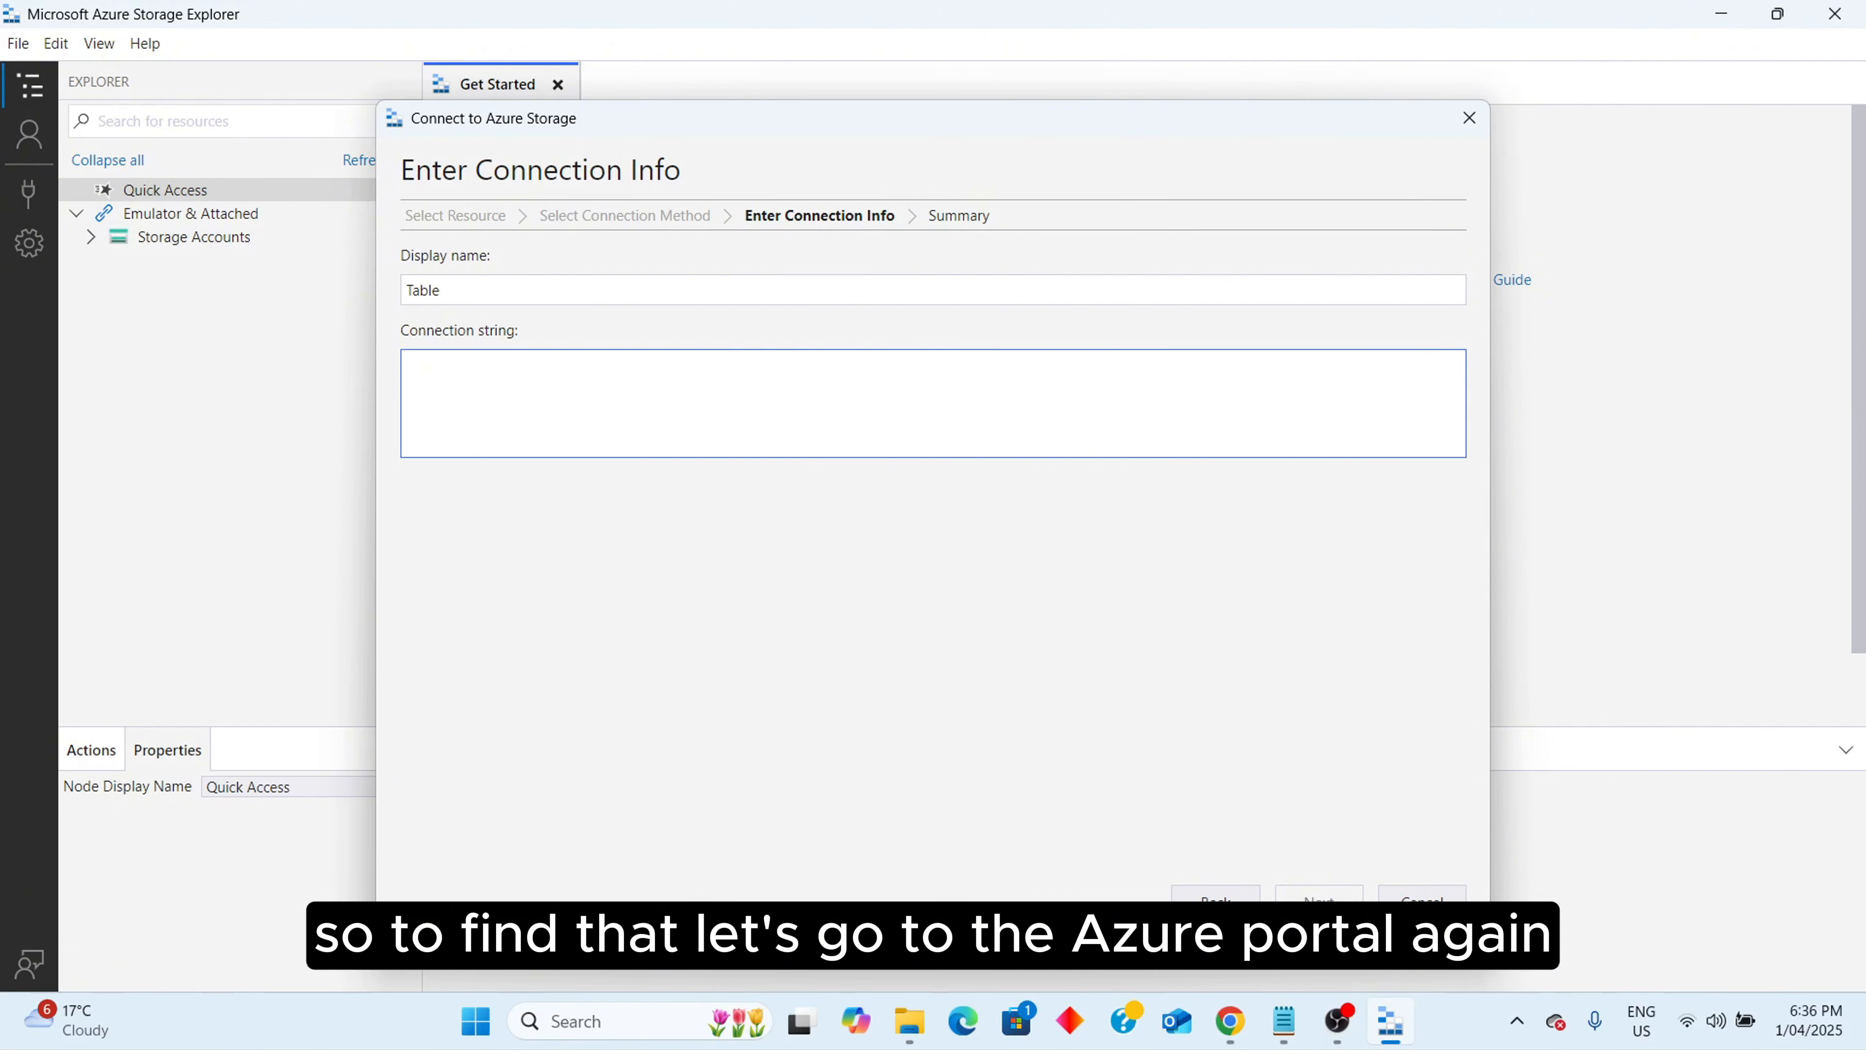
# In strg1042025's Shared access signature page, allow Service, Container and Object resource types.
pyautogui.click(1230, 1022)
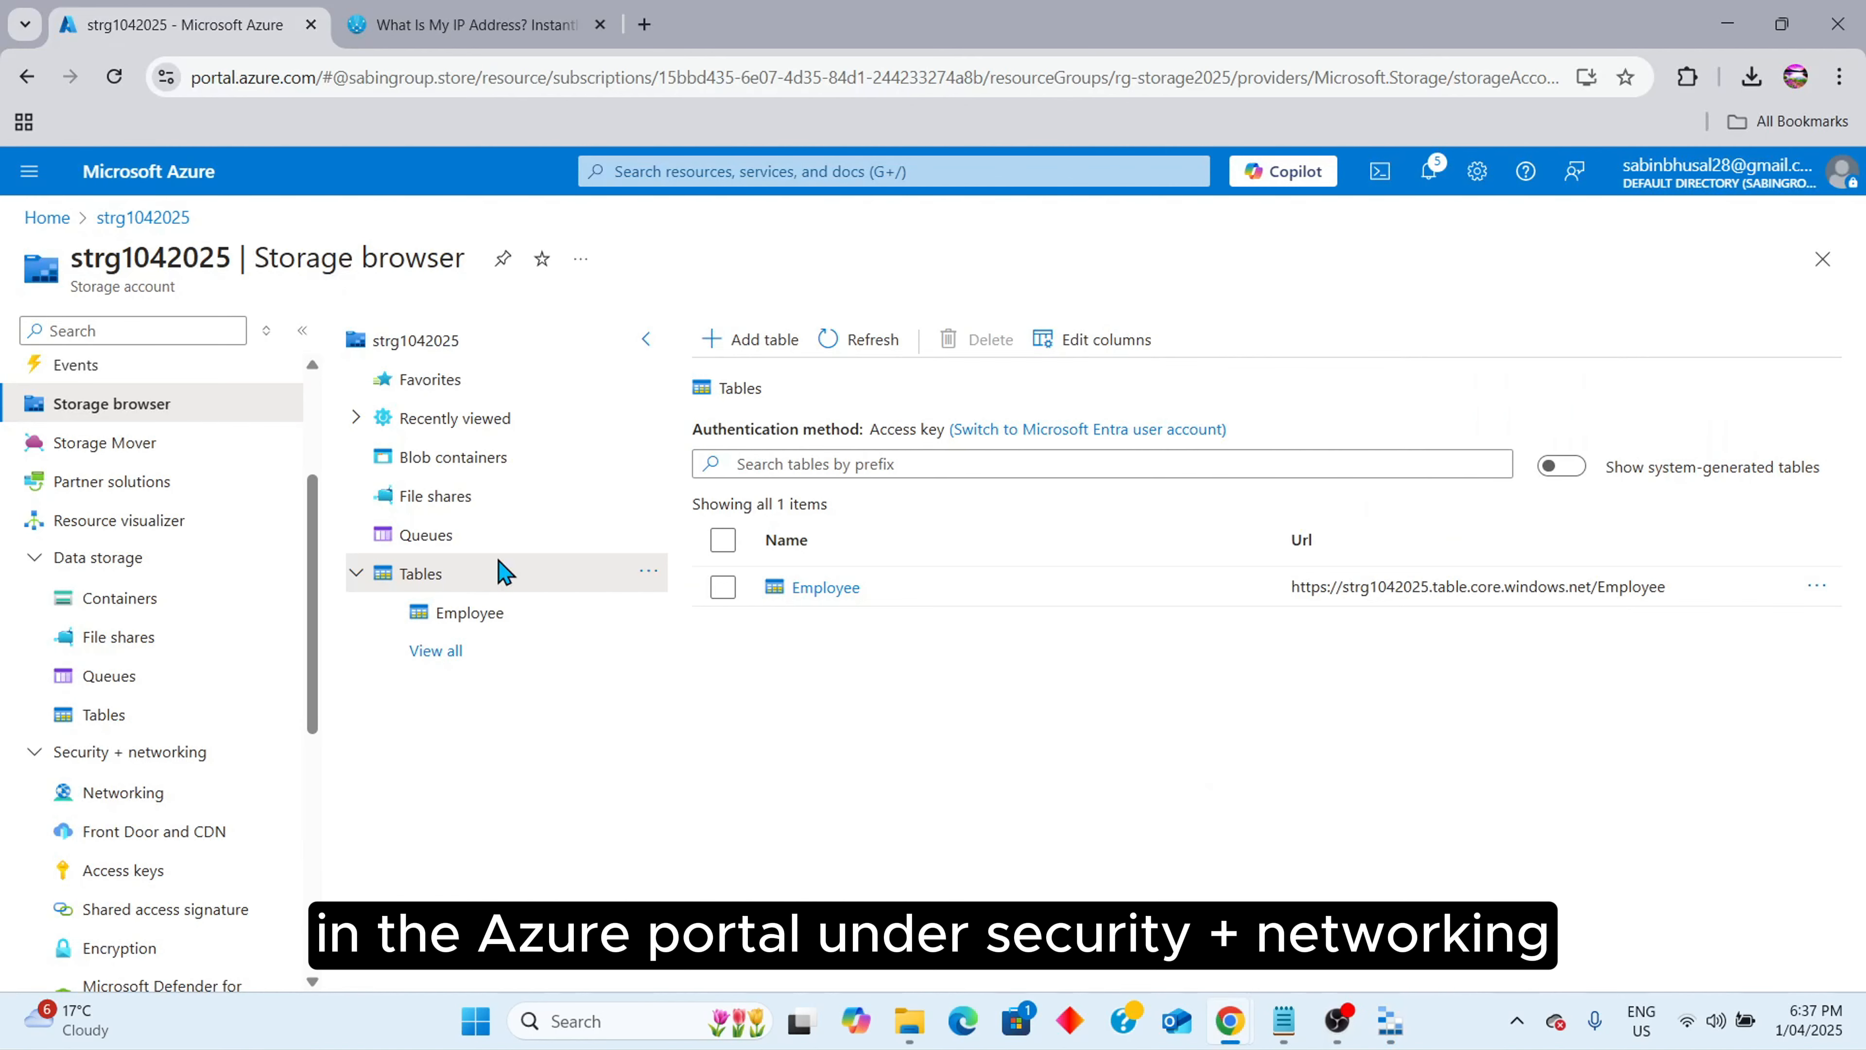
pyautogui.scroll(-2, 132, 665)
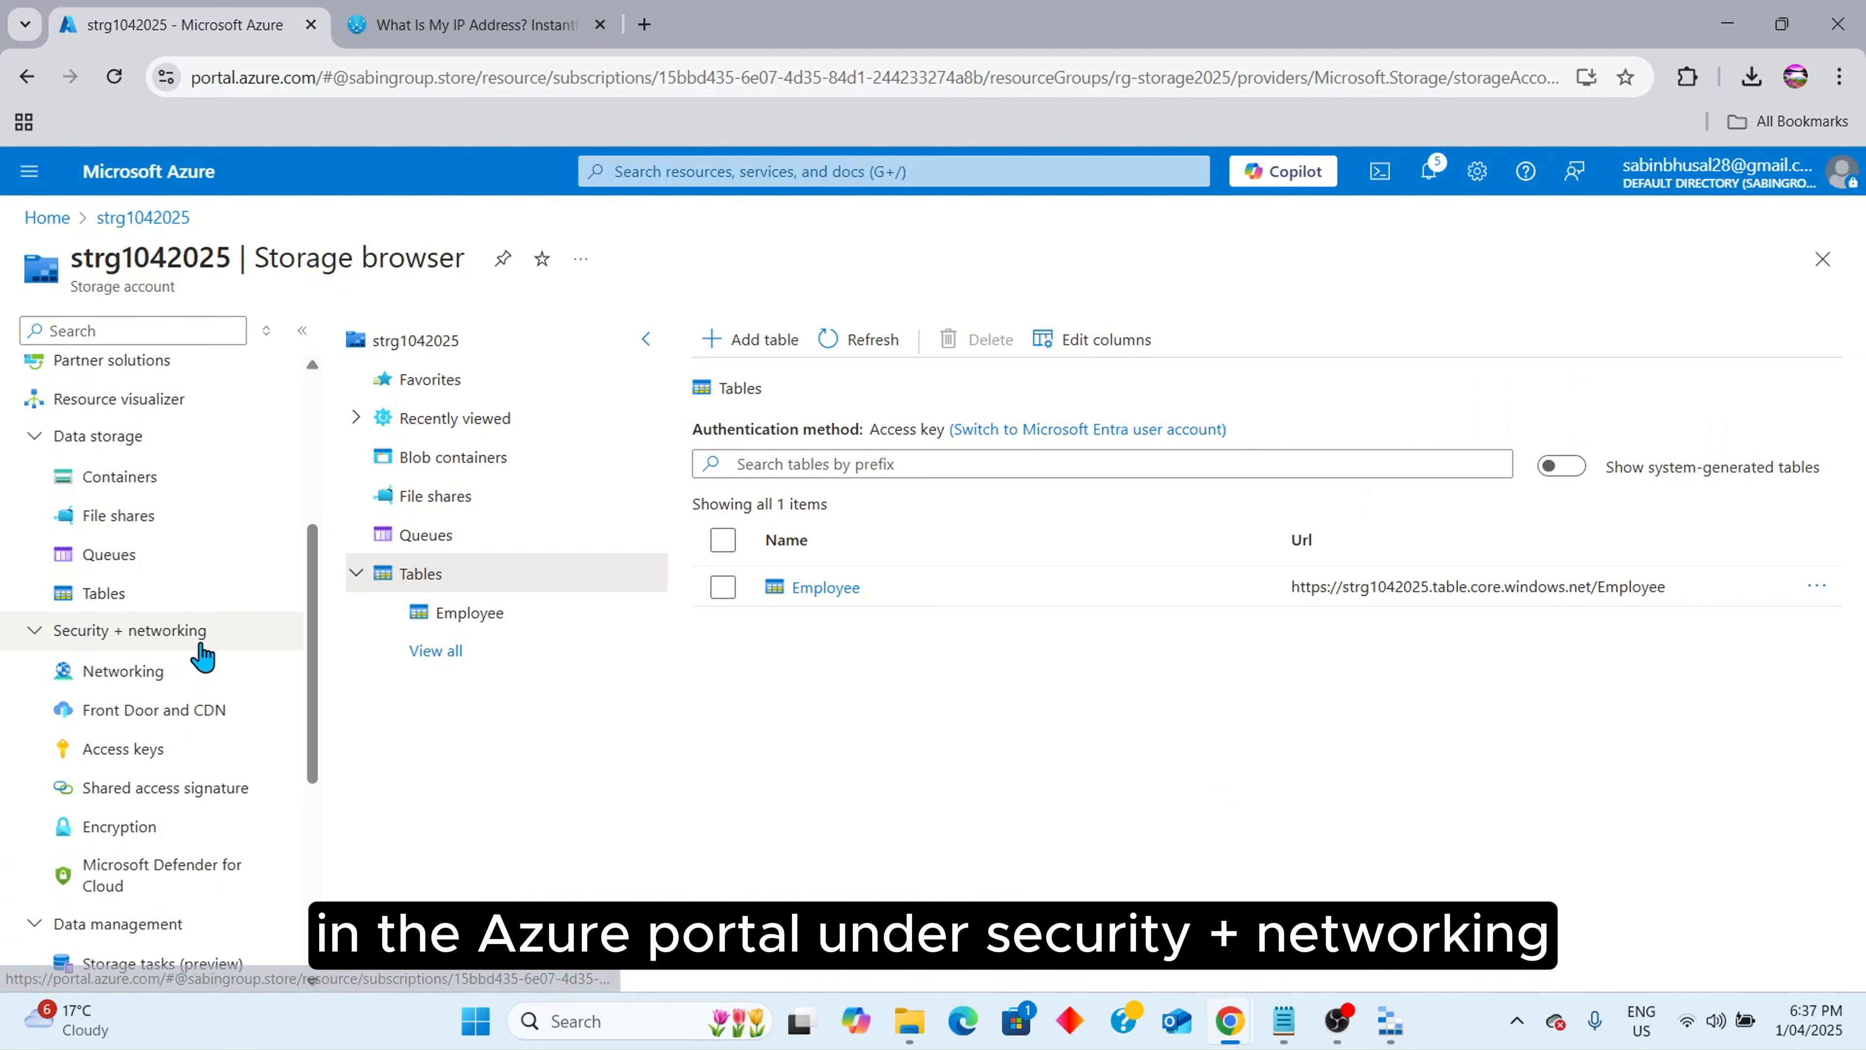
pyautogui.click(207, 788)
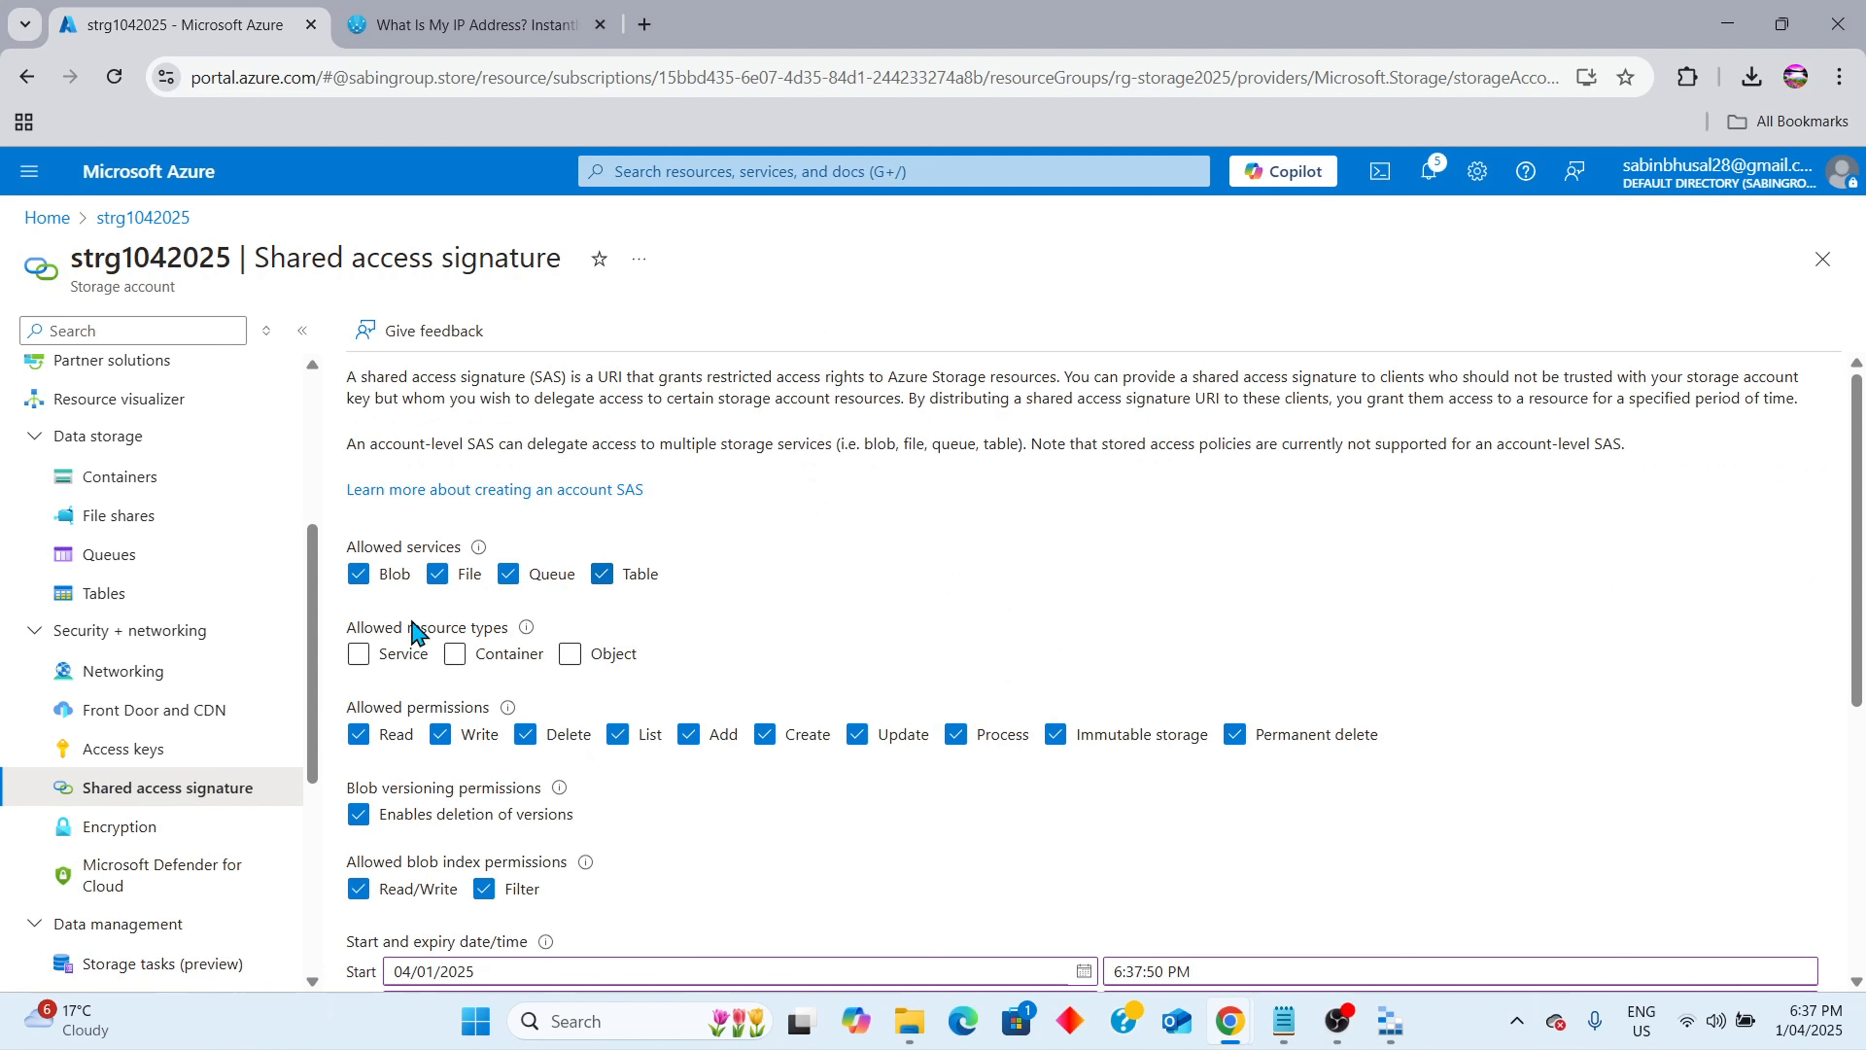
pyautogui.click(364, 660)
pyautogui.click(457, 653)
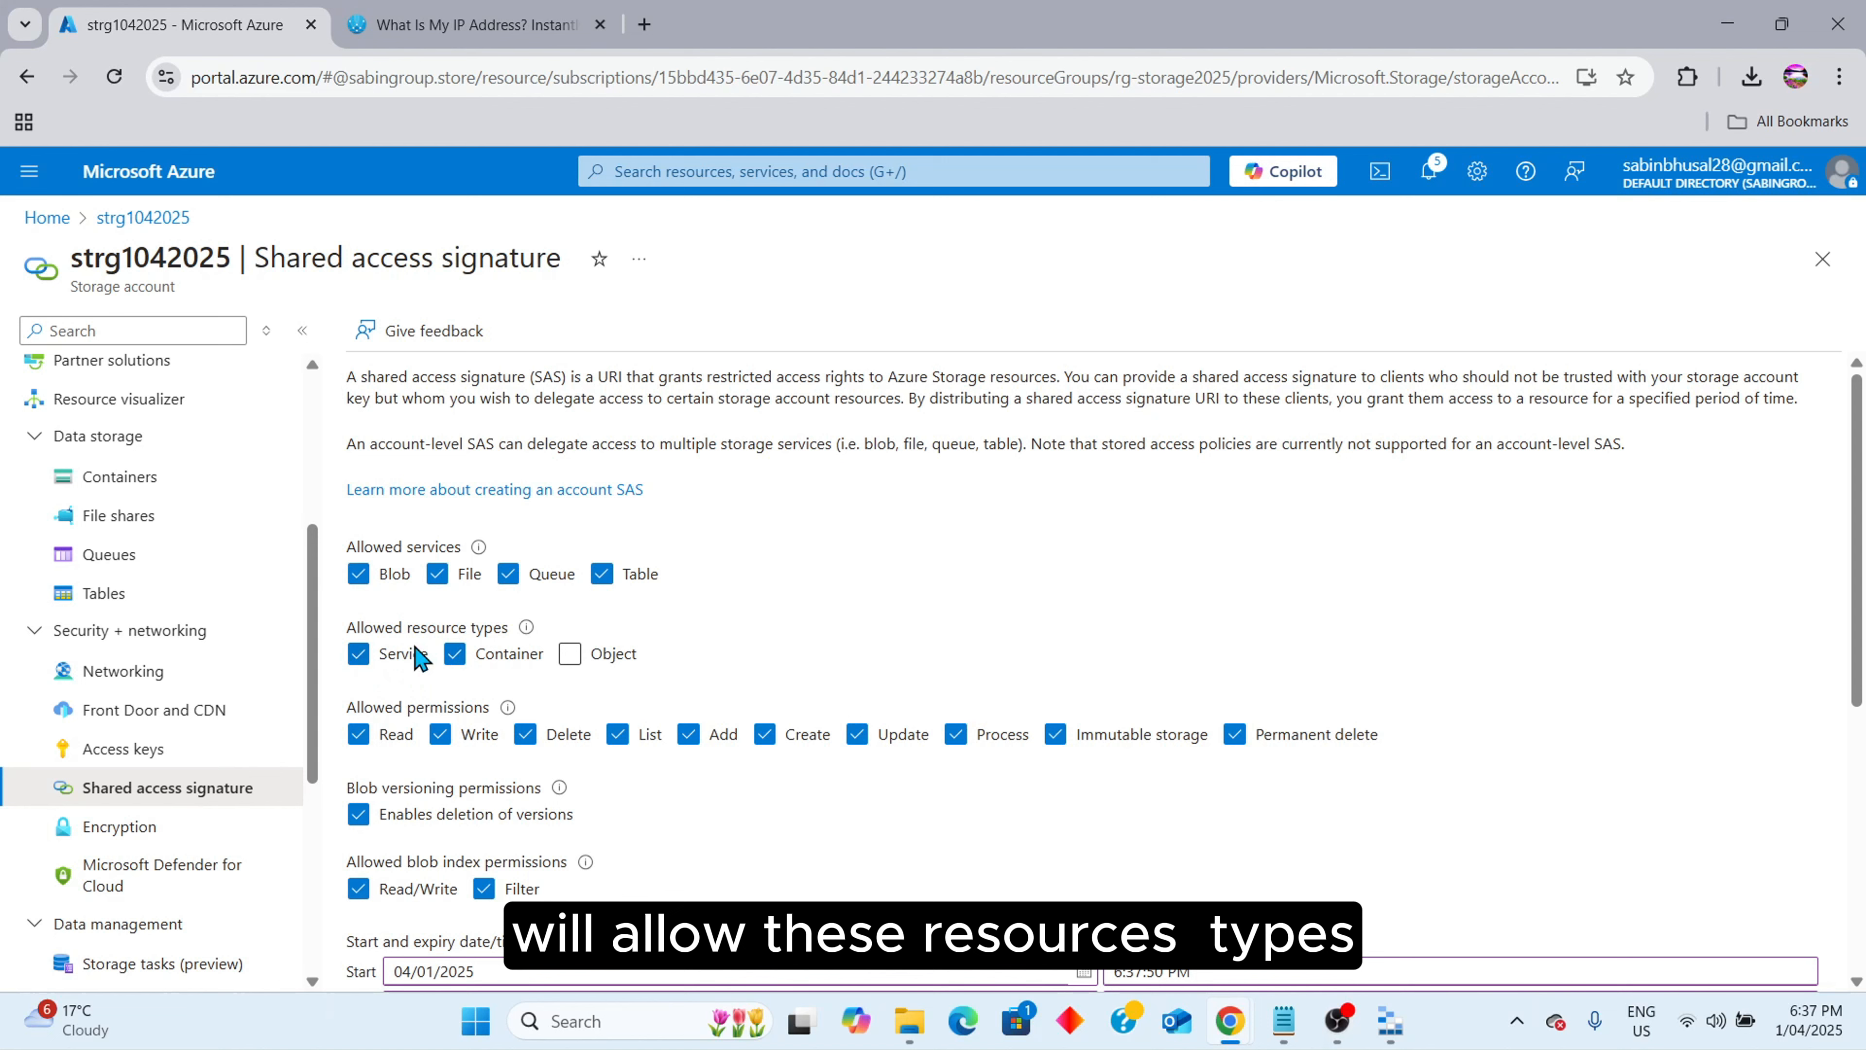
pyautogui.click(574, 657)
pyautogui.scroll(-3, 702, 610)
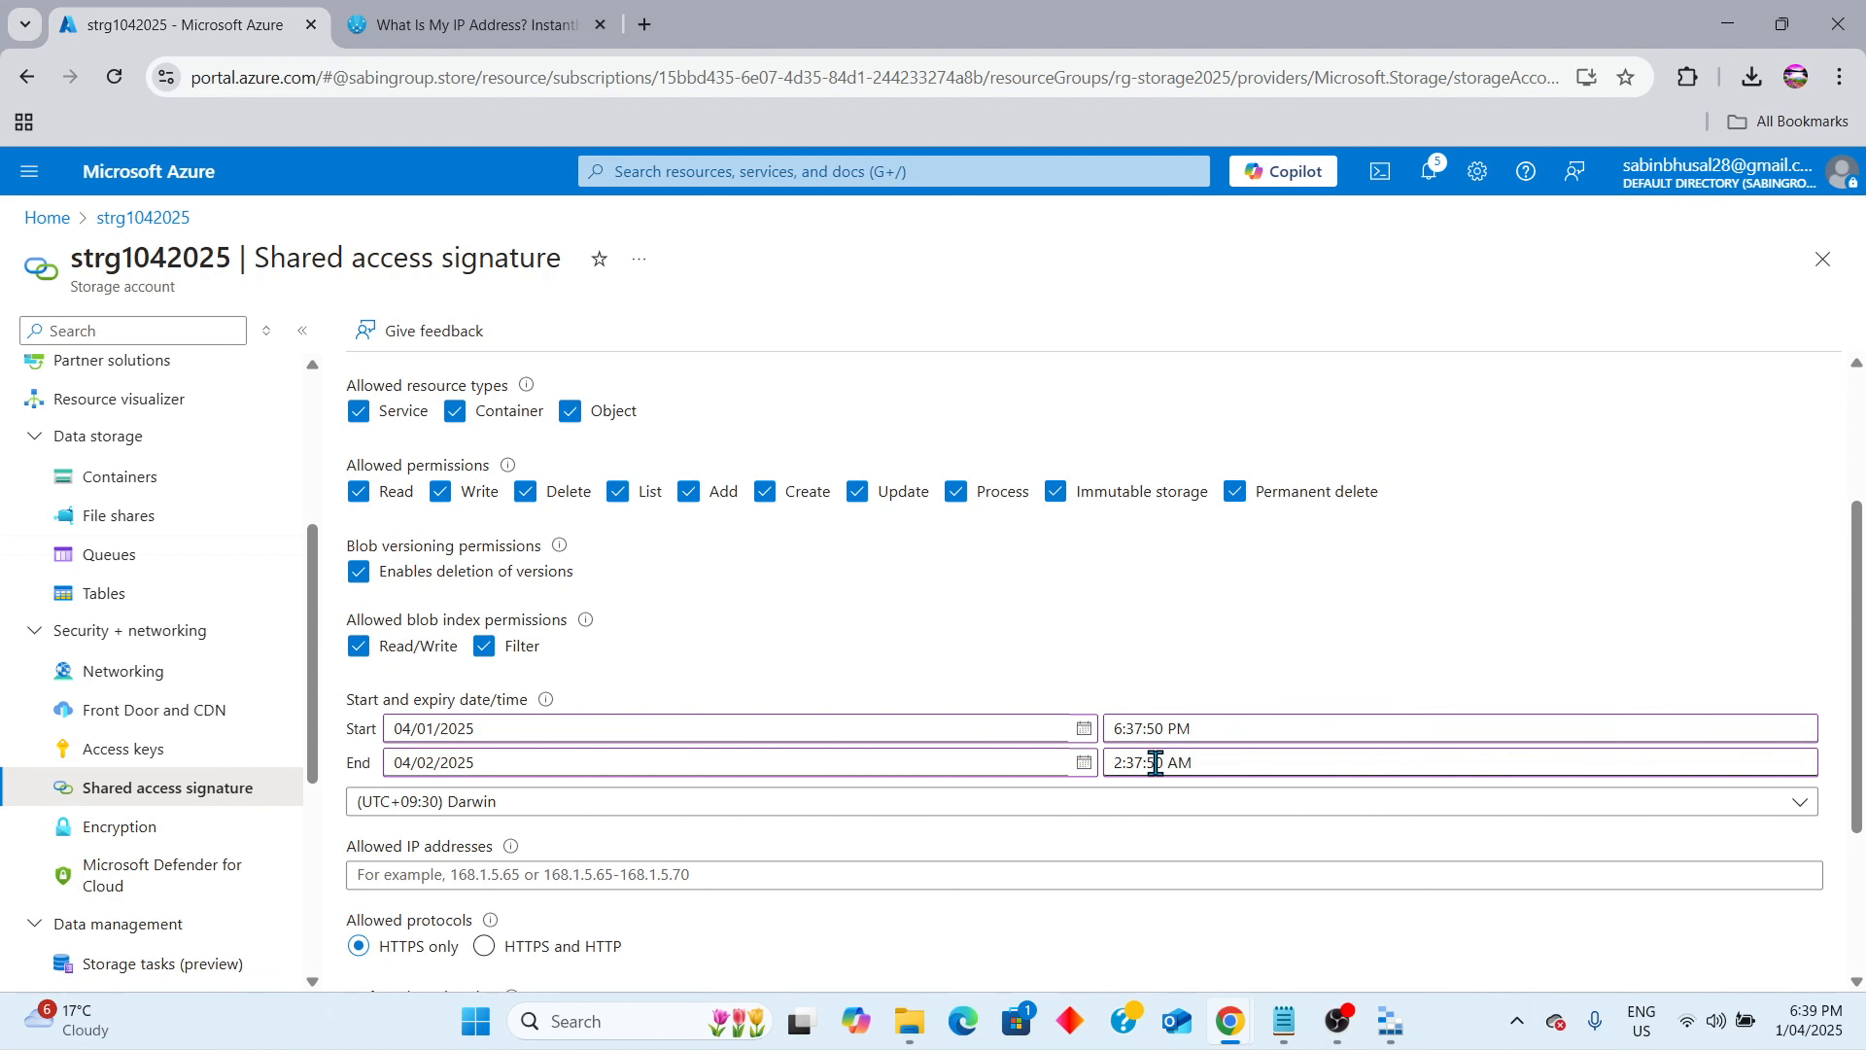
# Set the SAS end time to 6:57:50 PM, then generate and copy the connection string.
pyautogui.click(1121, 762)
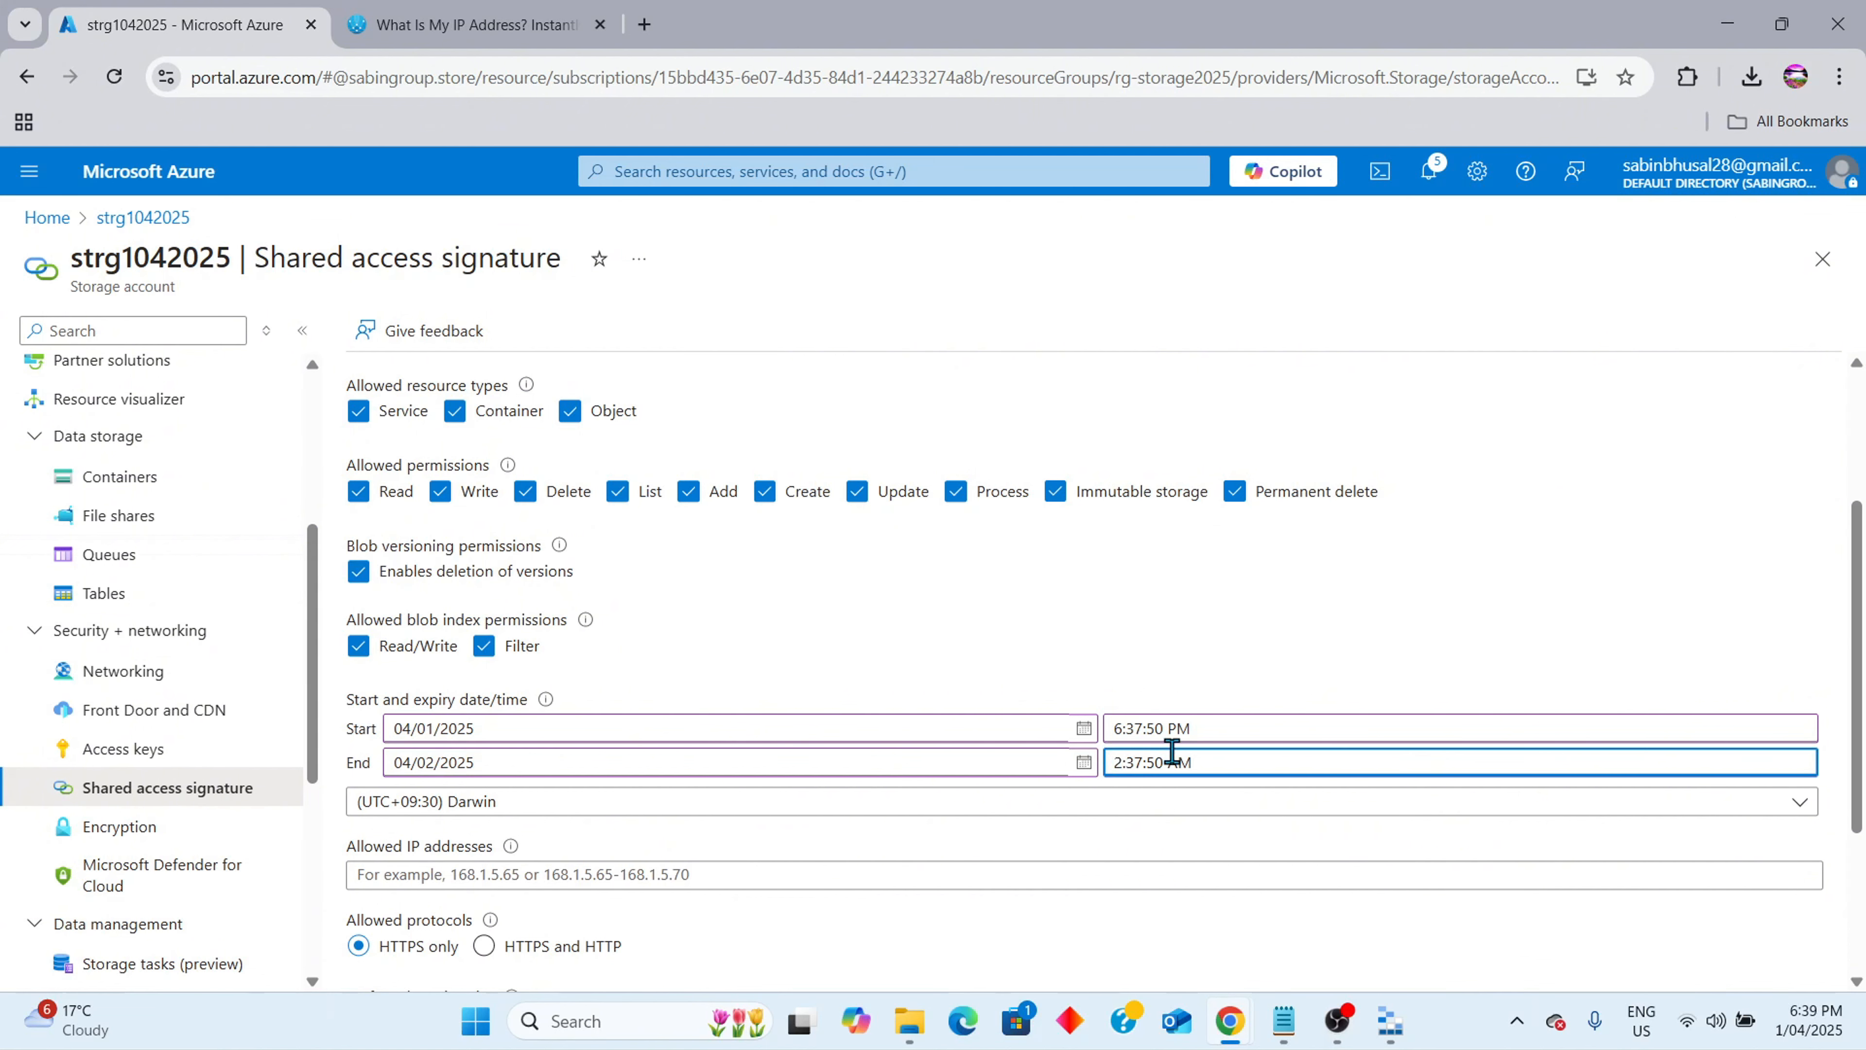
pyautogui.press('BackSpace')
pyautogui.write('6')
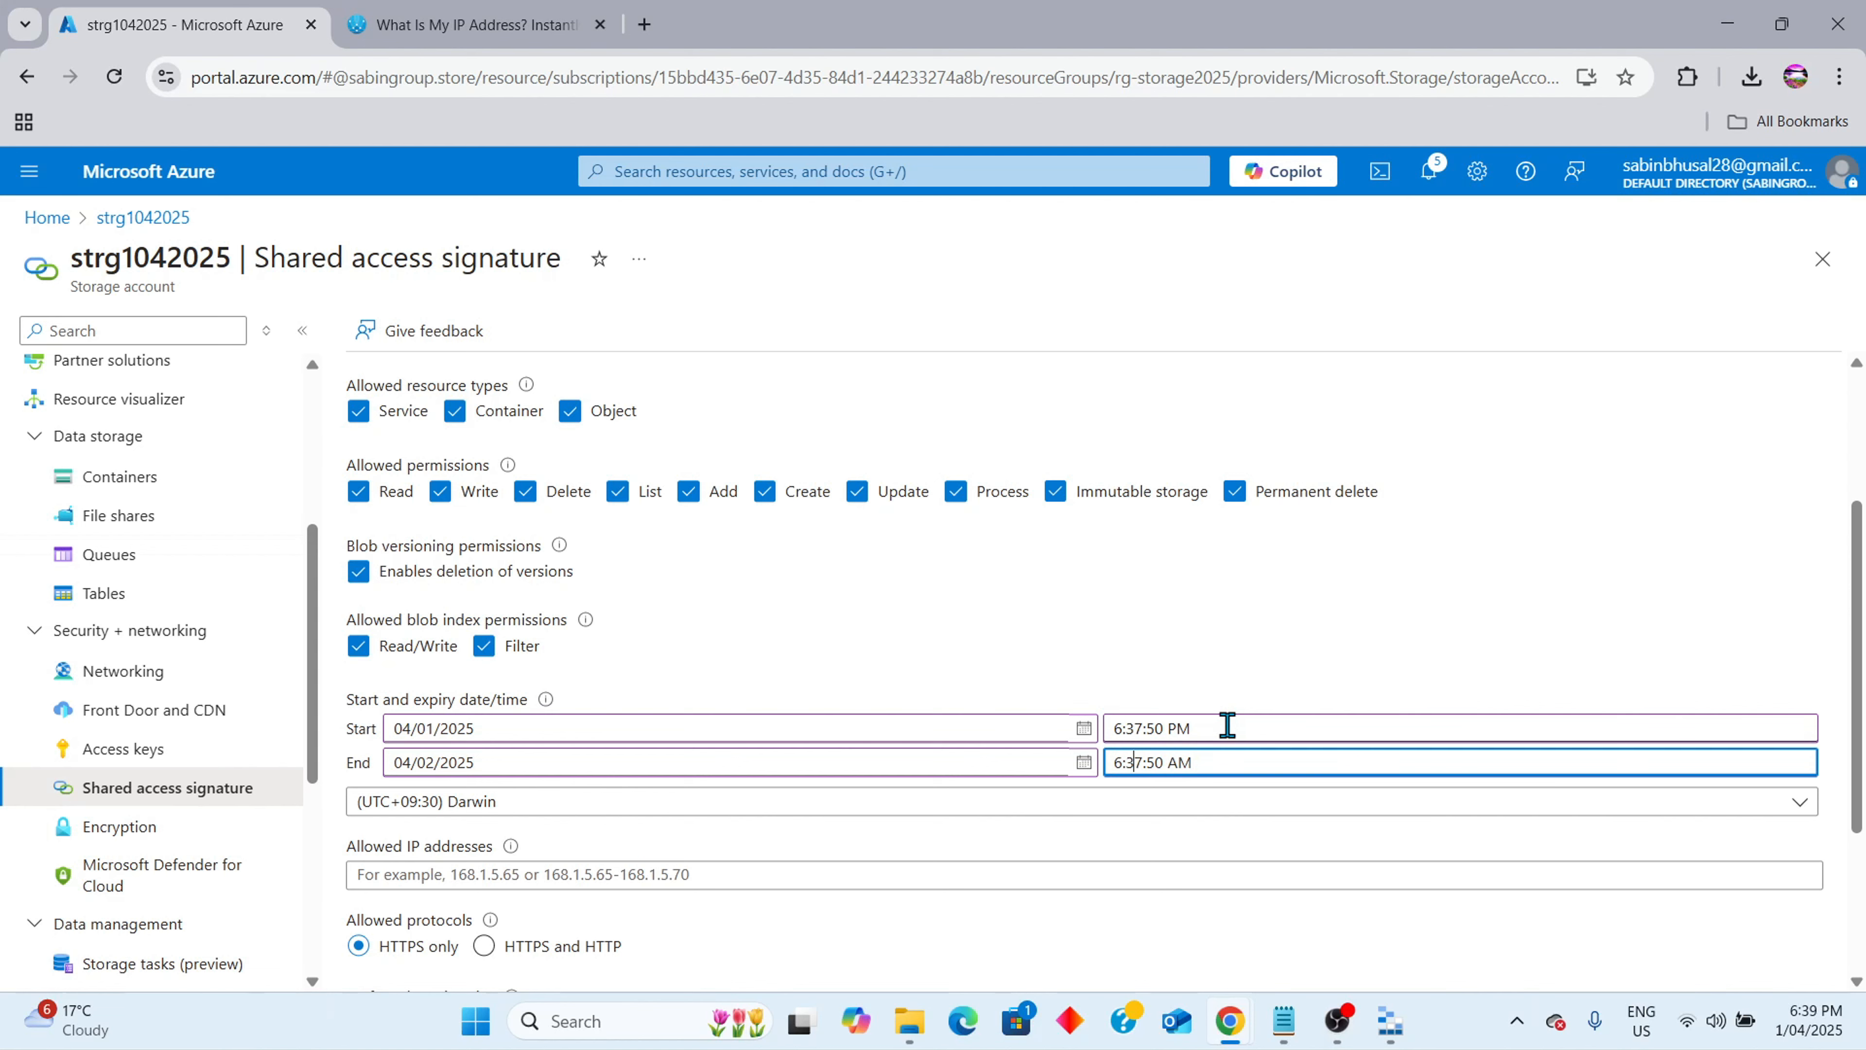
pyautogui.press('BackSpace')
pyautogui.write('5')
pyautogui.click(1192, 761)
pyautogui.press('BackSpace')
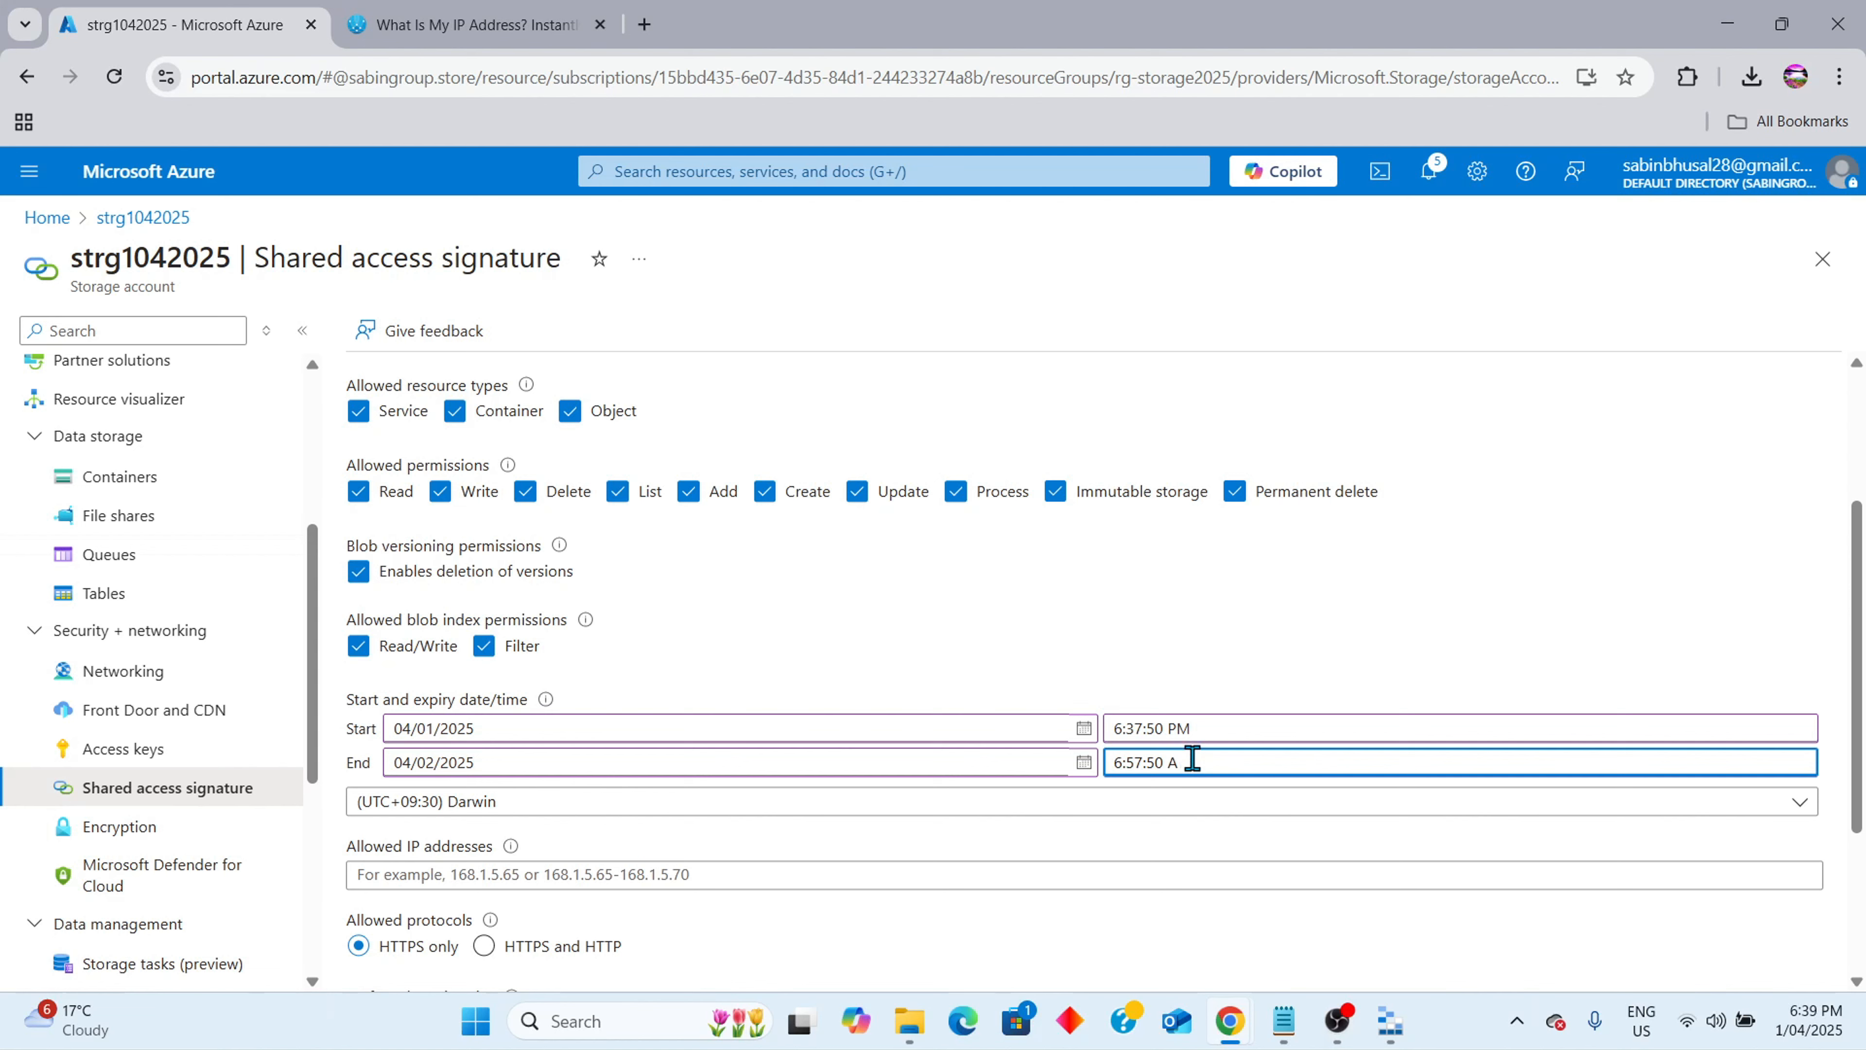
pyautogui.press('BackSpace')
pyautogui.write('PM')
pyautogui.click(1289, 612)
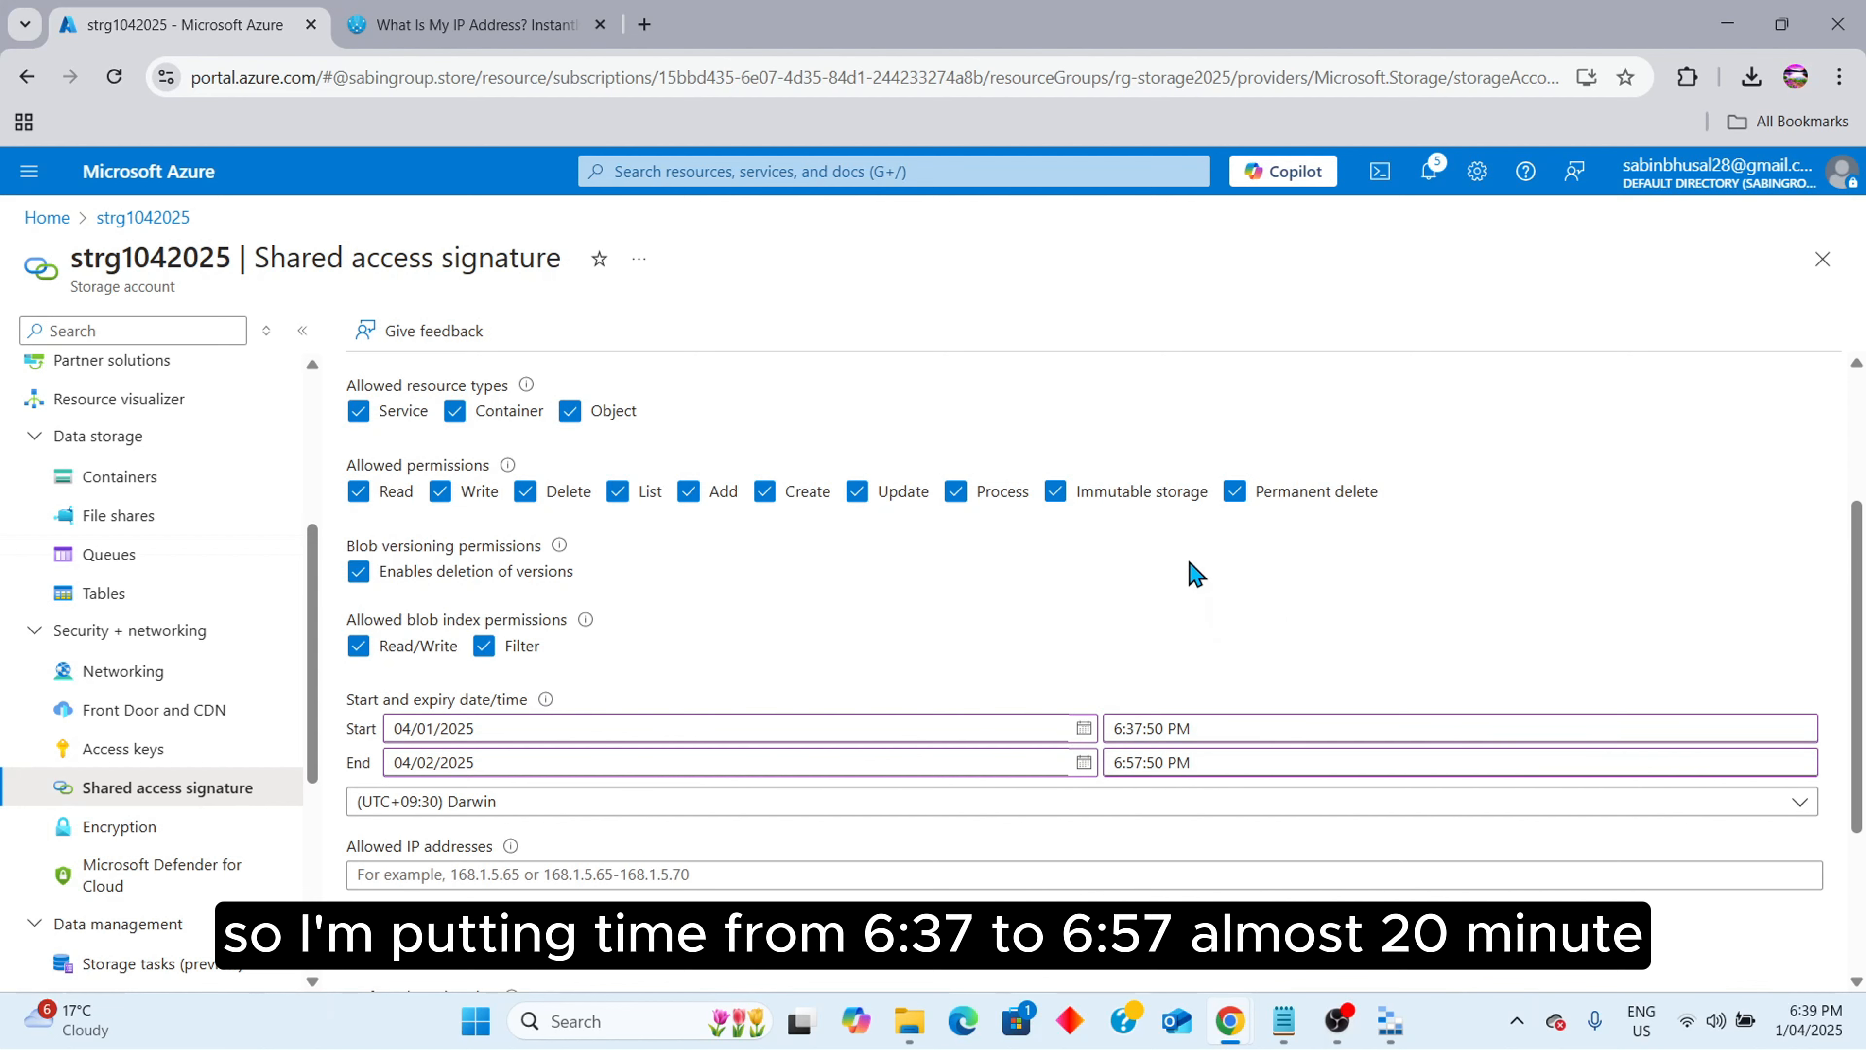
pyautogui.scroll(-3, 1205, 602)
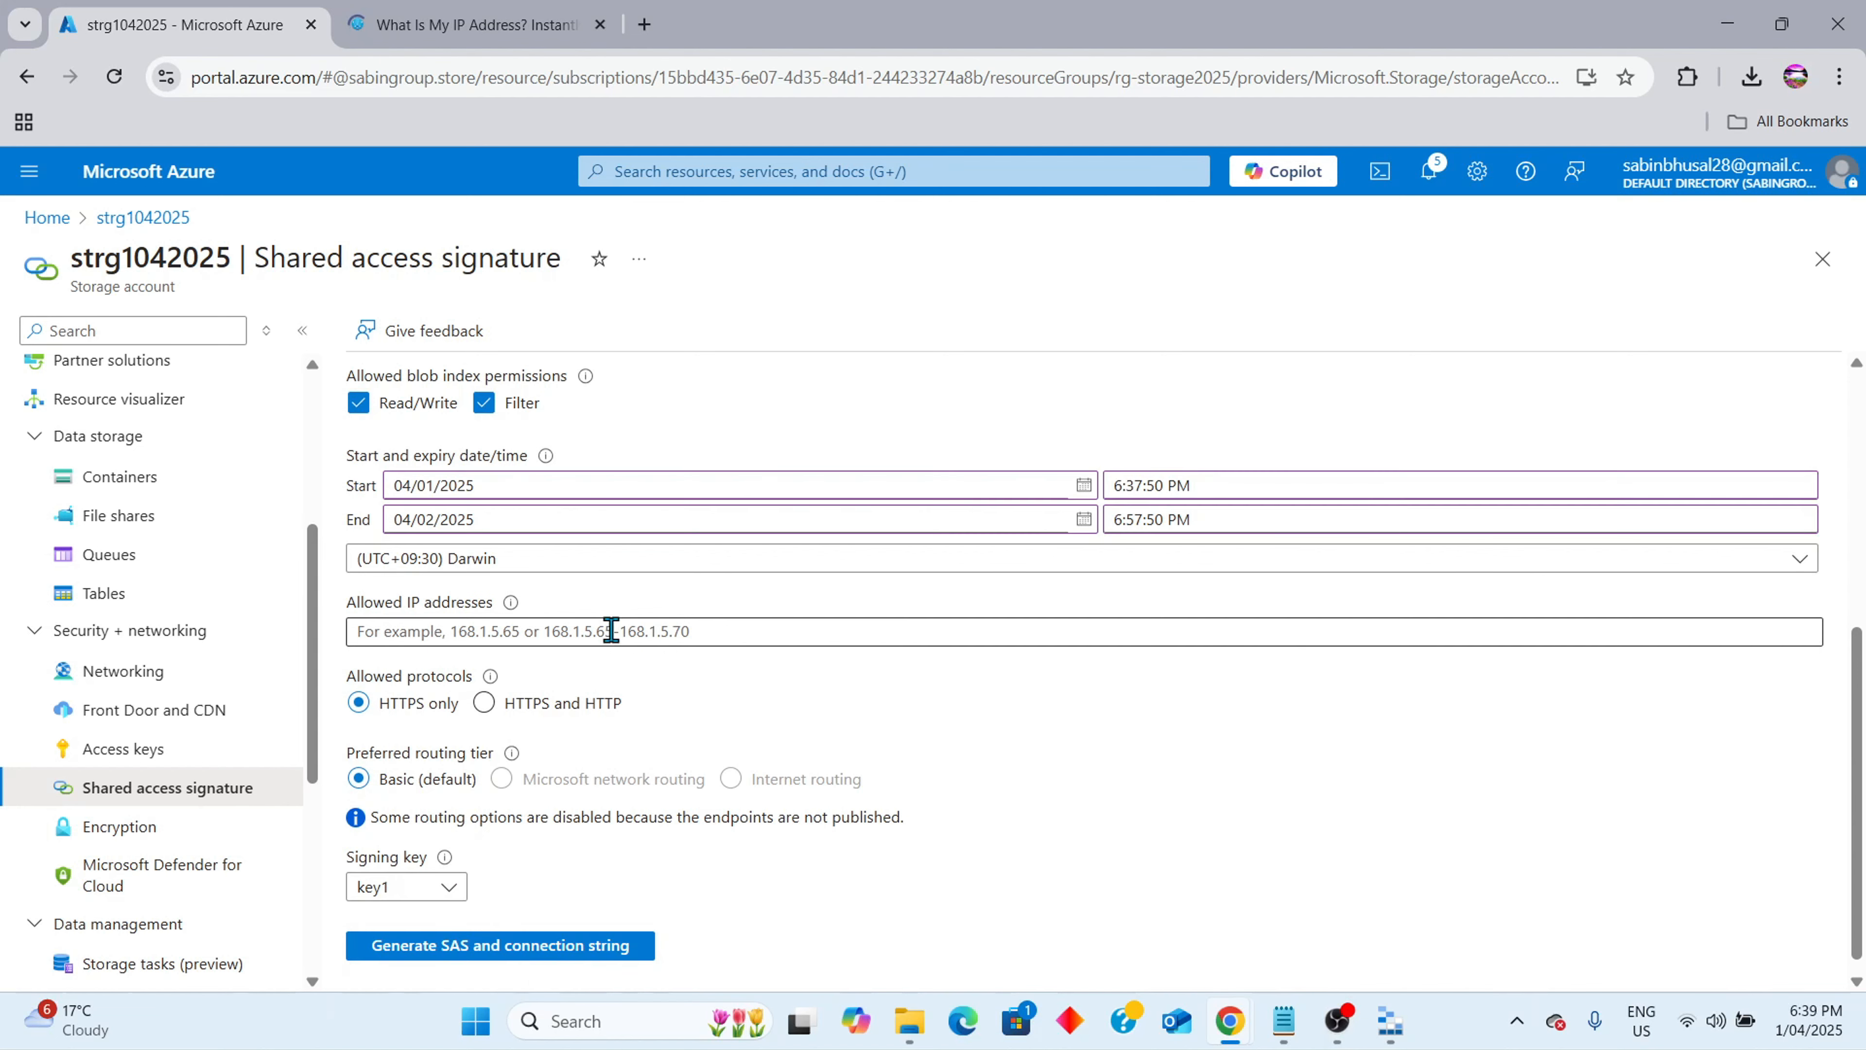
pyautogui.click(617, 633)
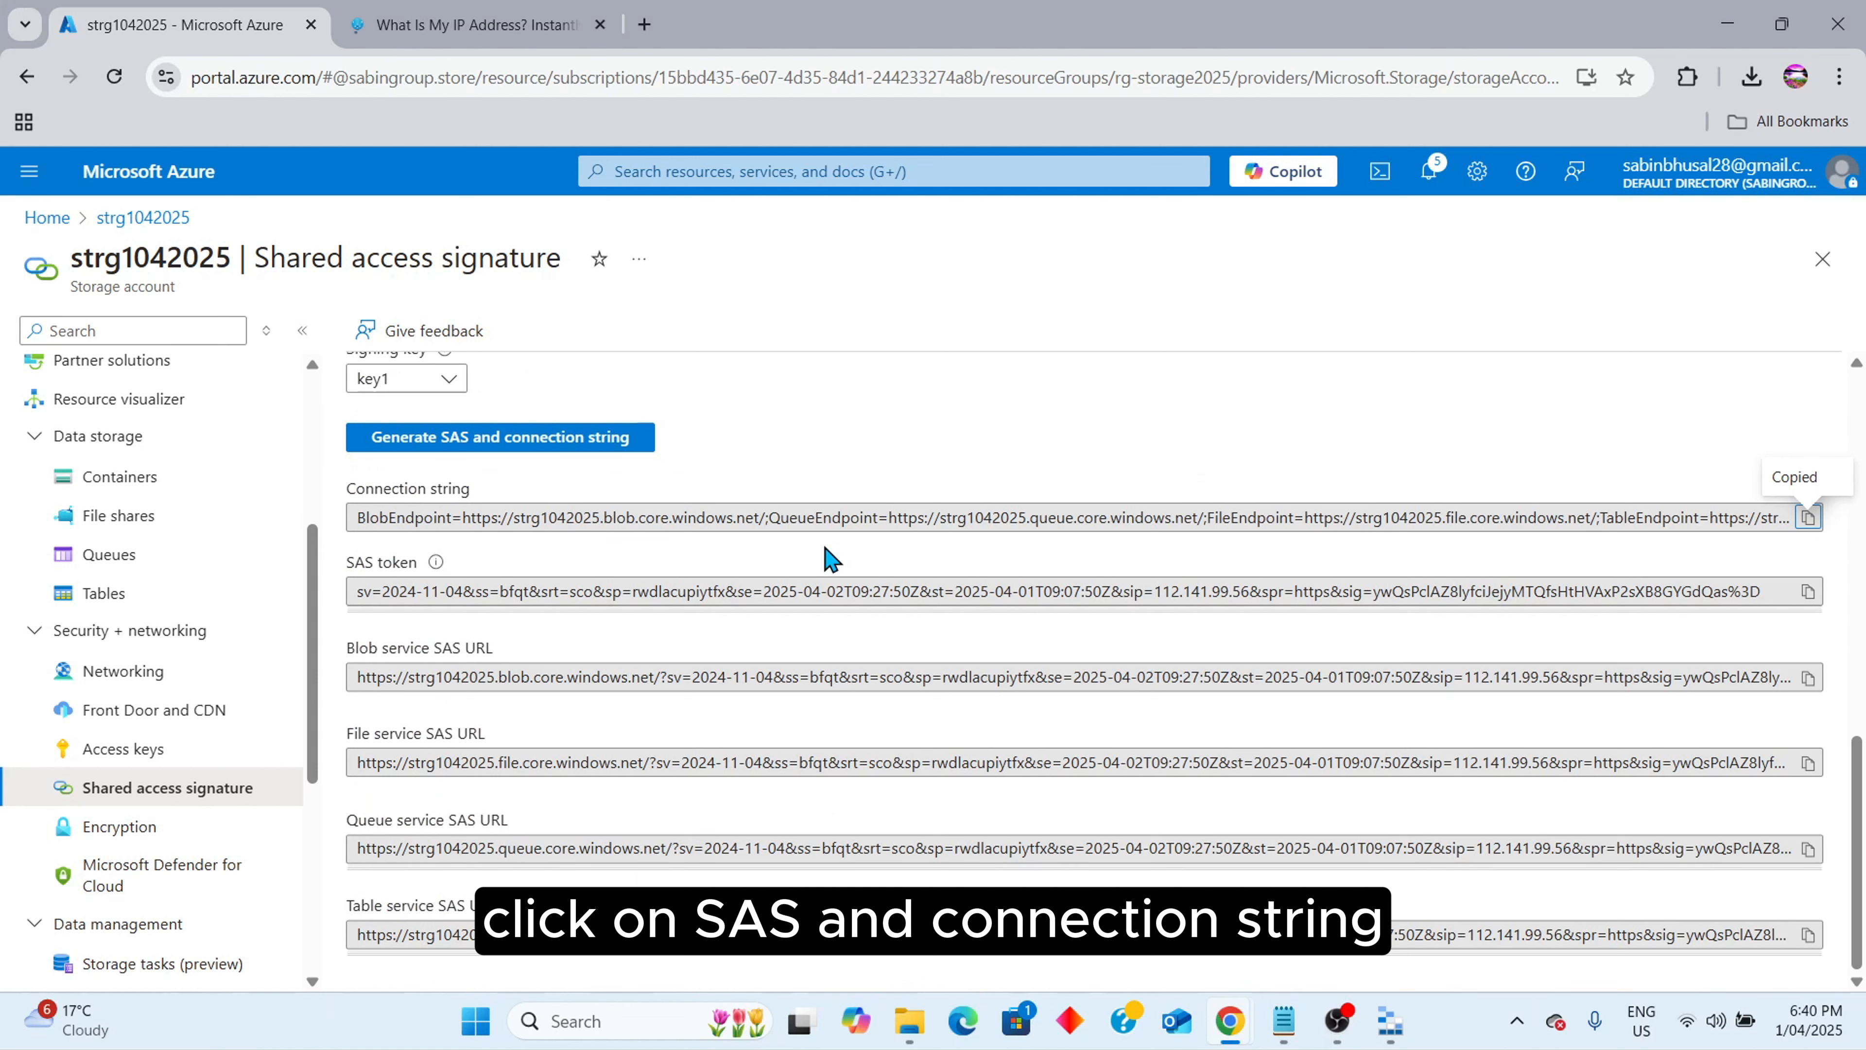
pyautogui.moveTo(1388, 1022)
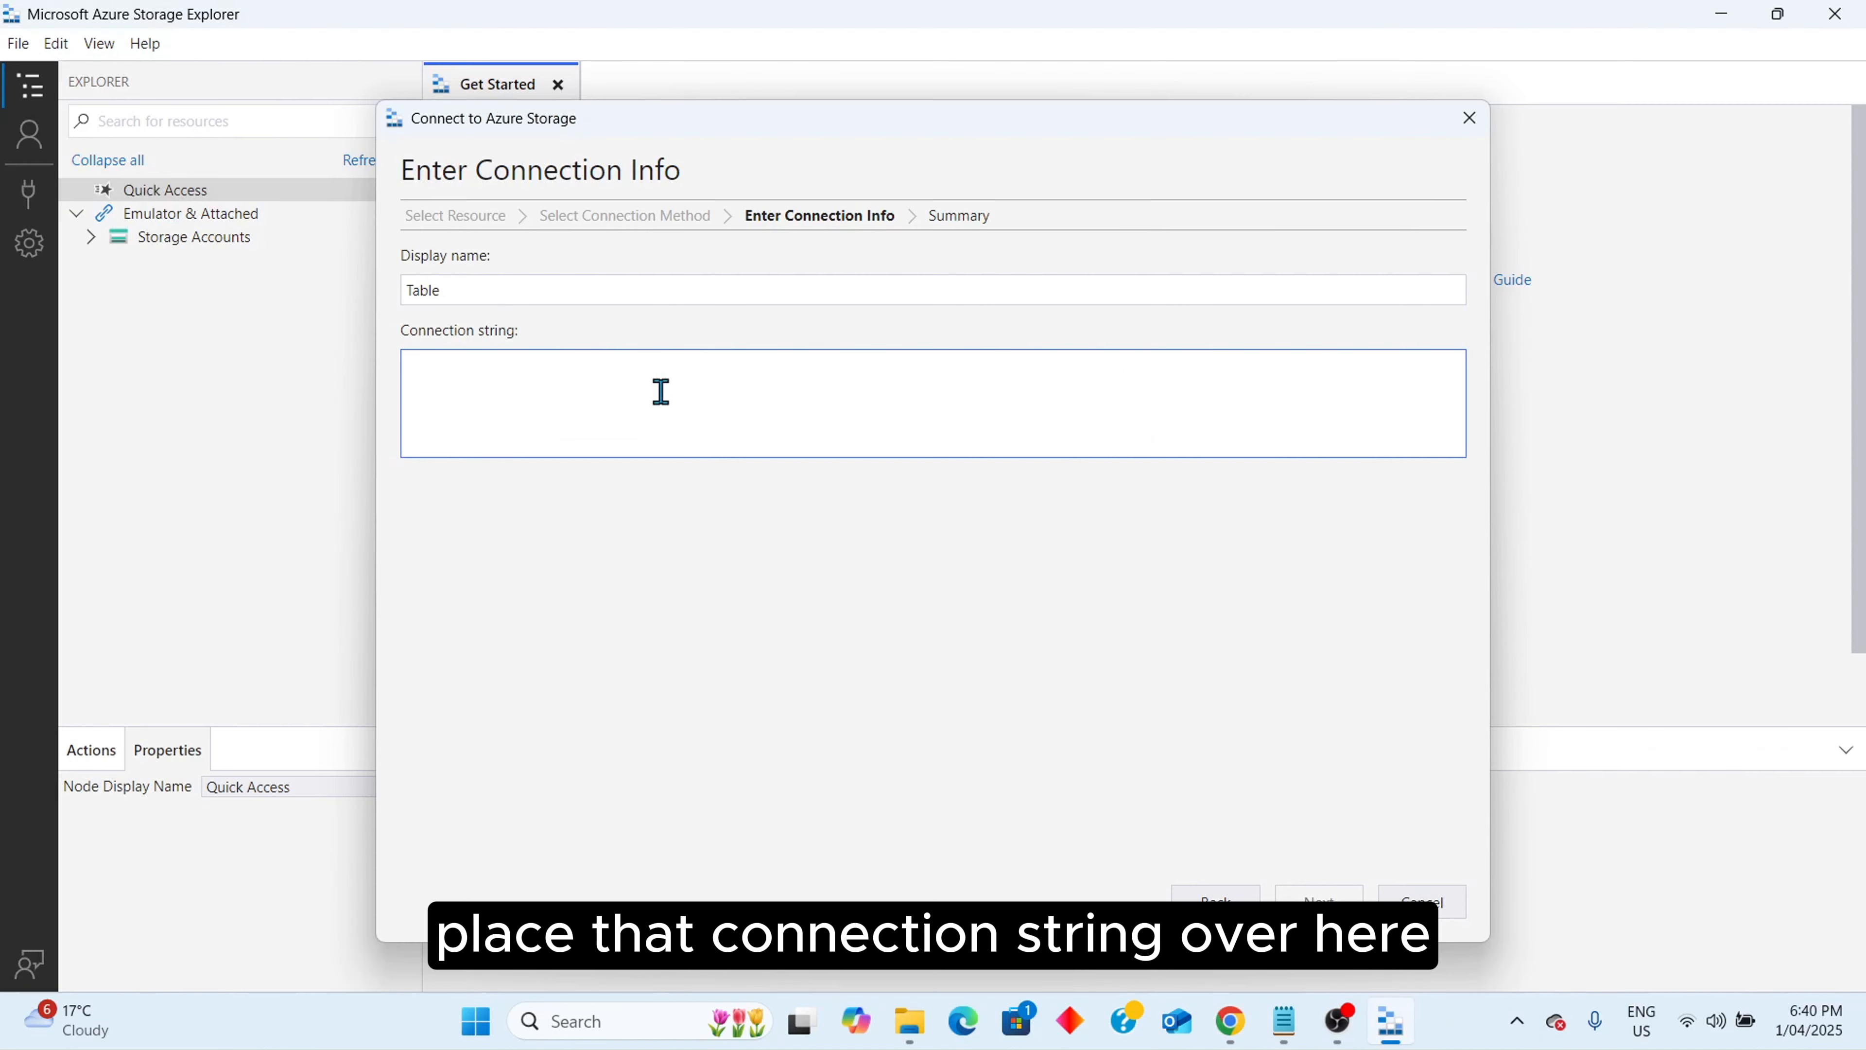
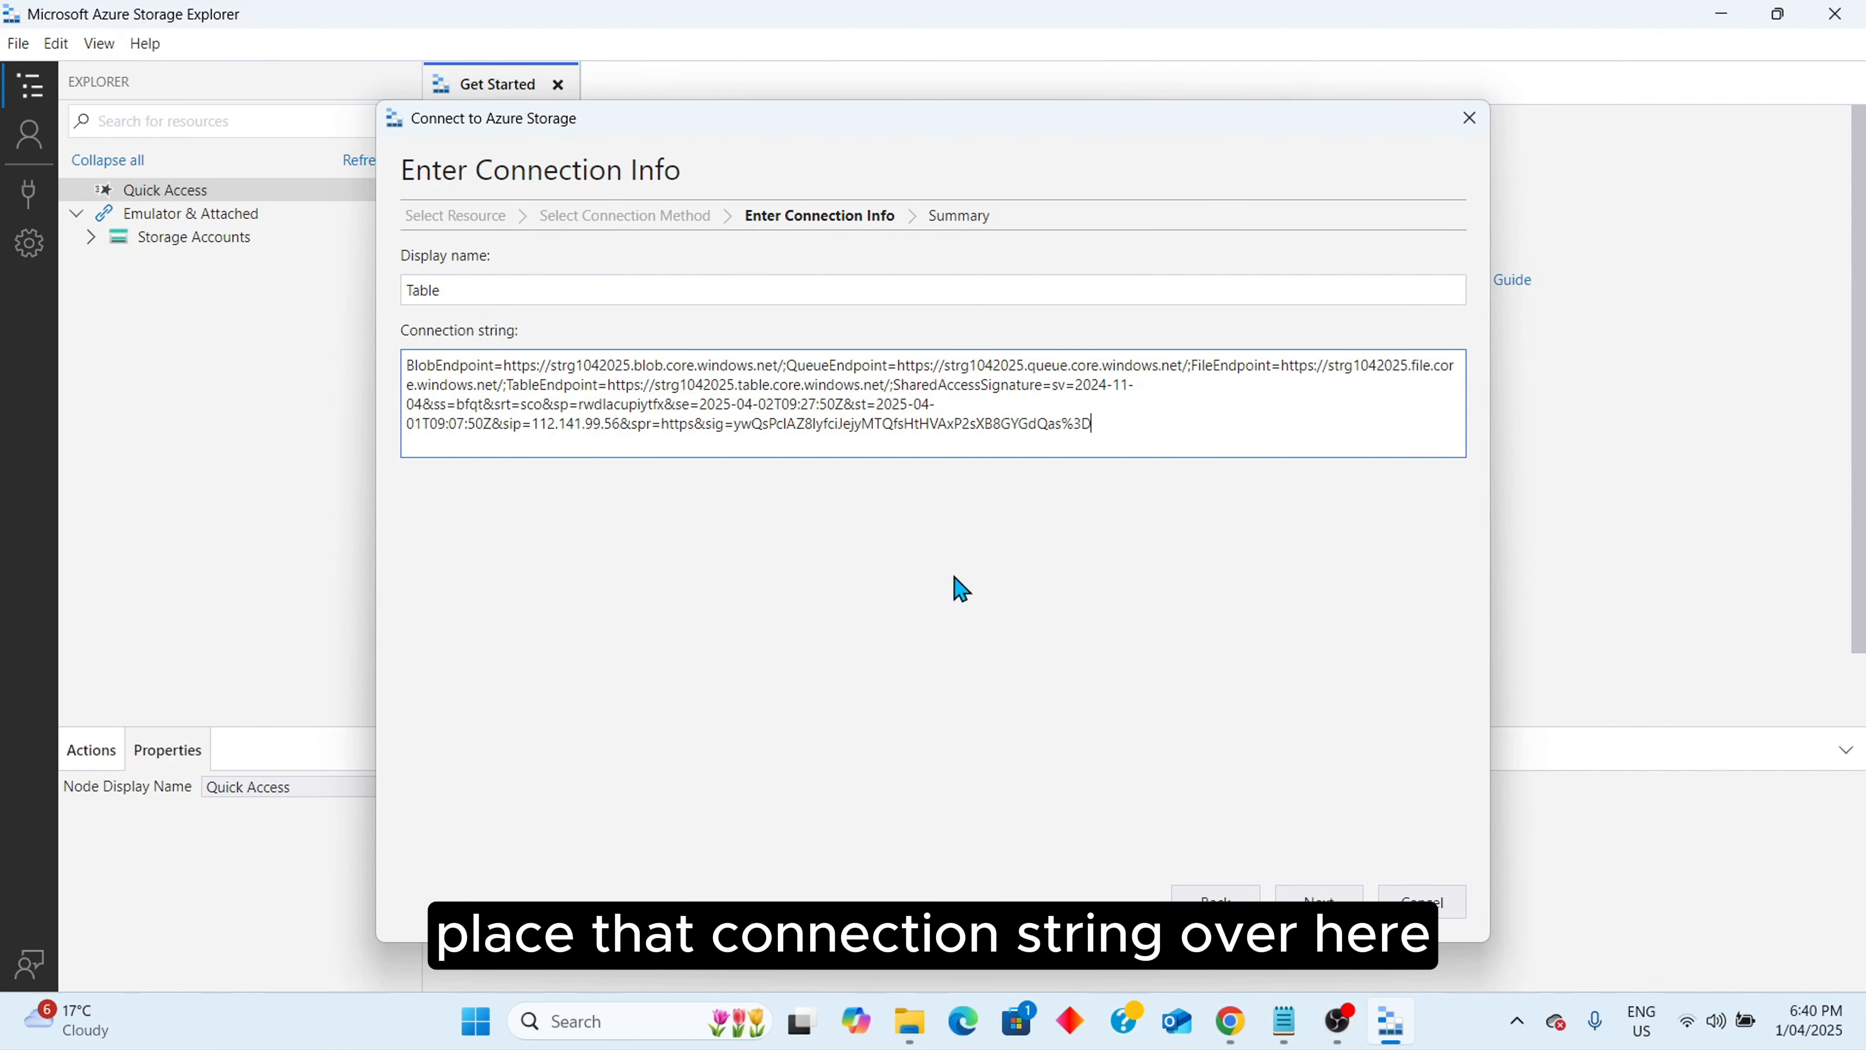
# Paste the SAS connection string, connect as Table (SAS), and open its Employee table.
pyautogui.click(1328, 903)
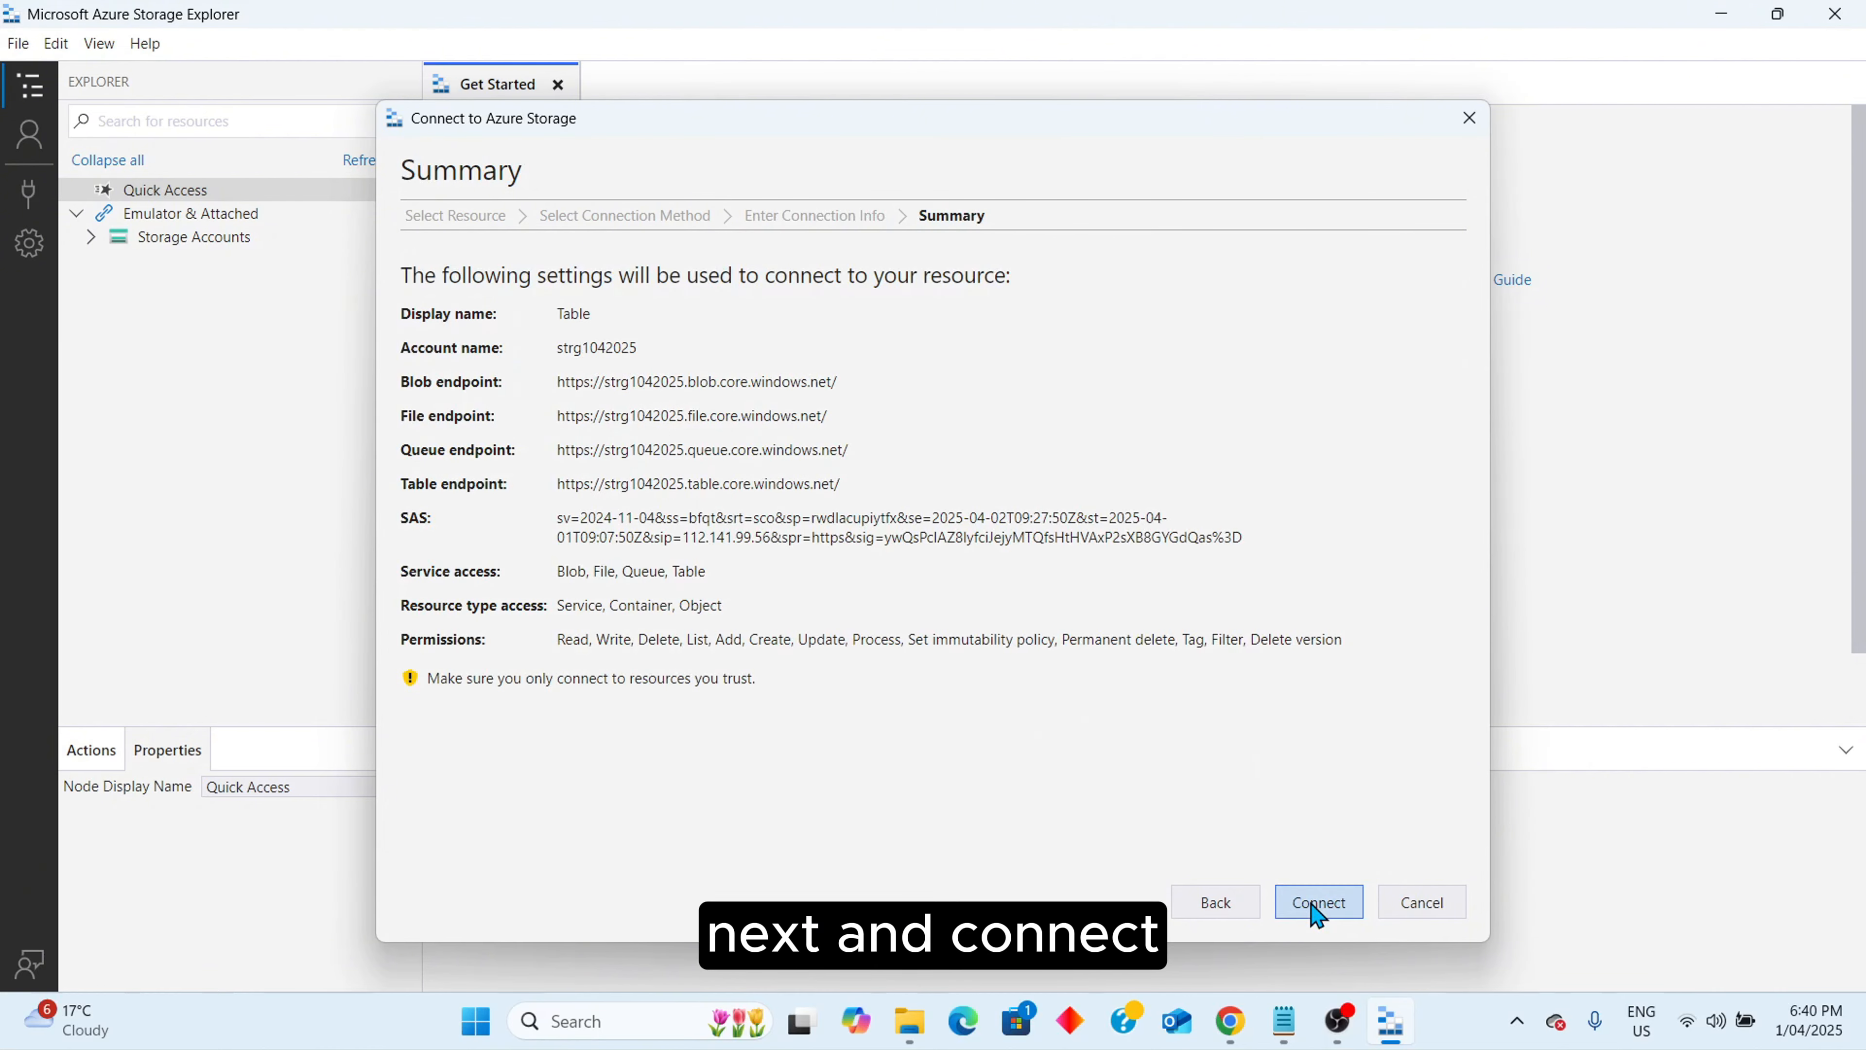
pyautogui.click(1315, 908)
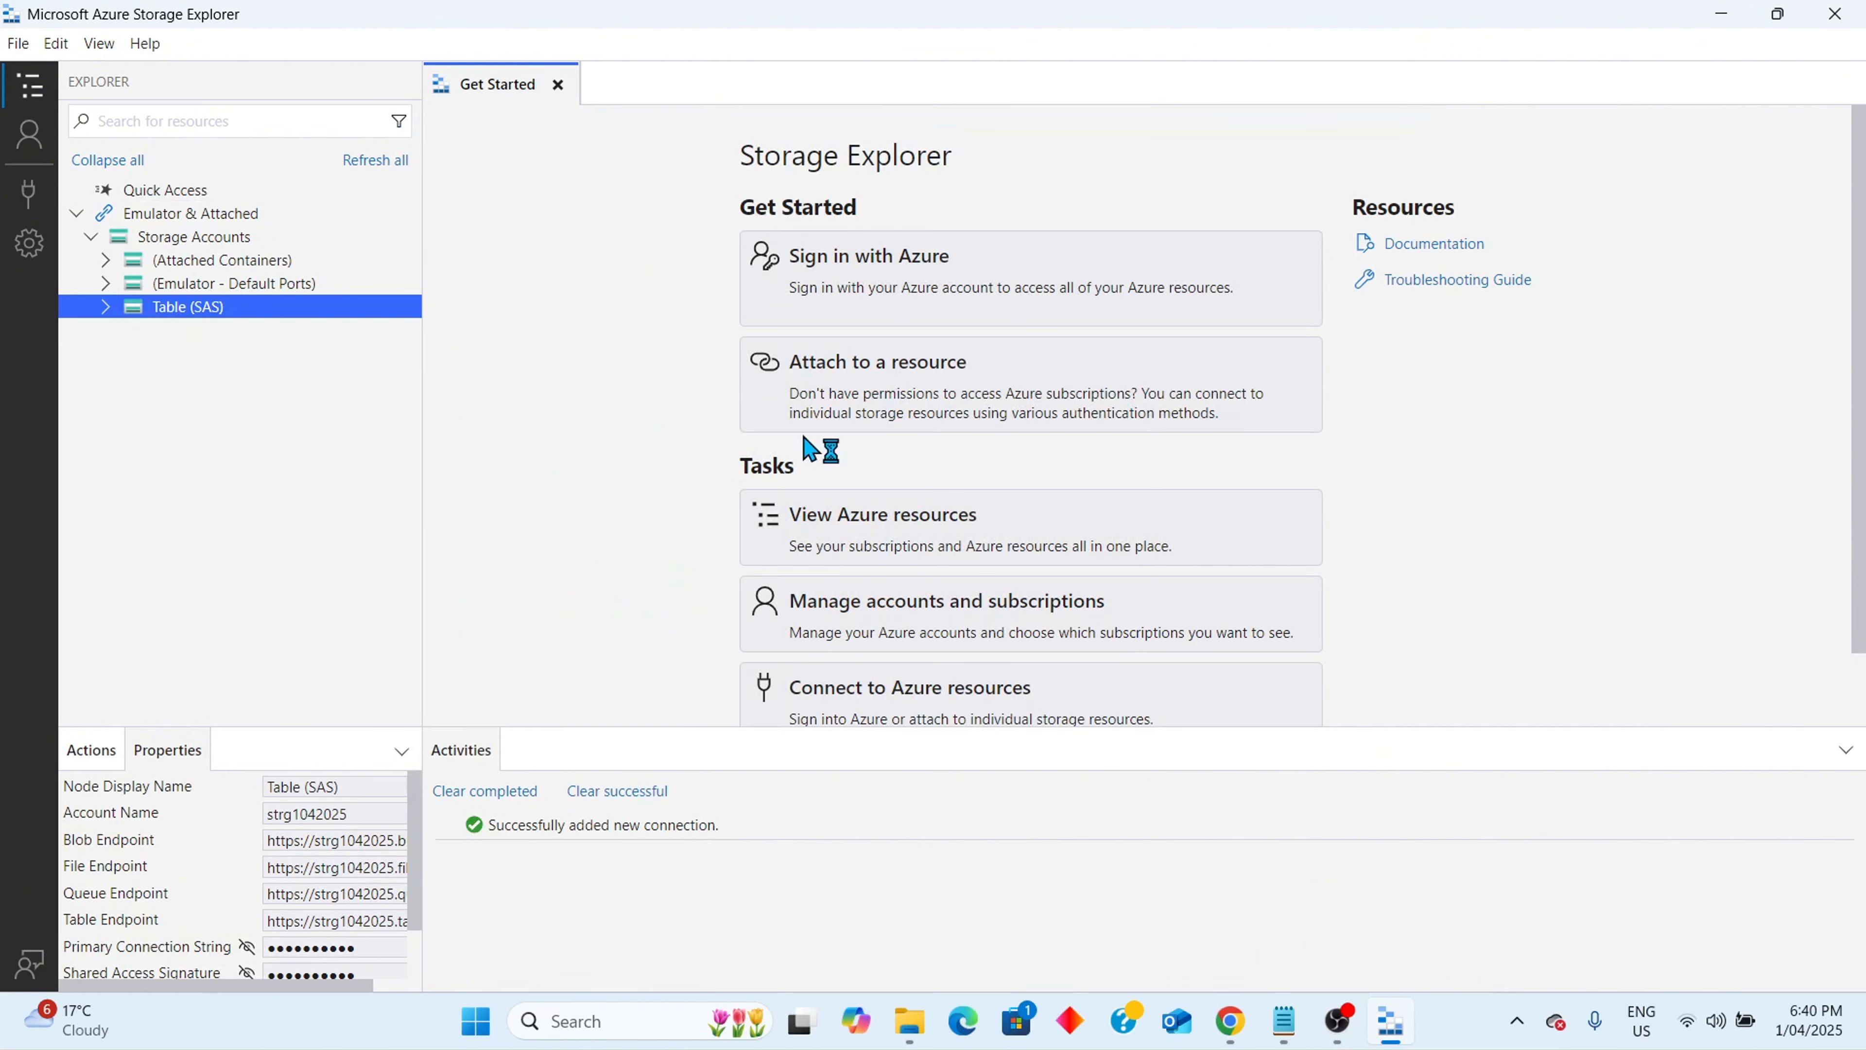
pyautogui.click(106, 307)
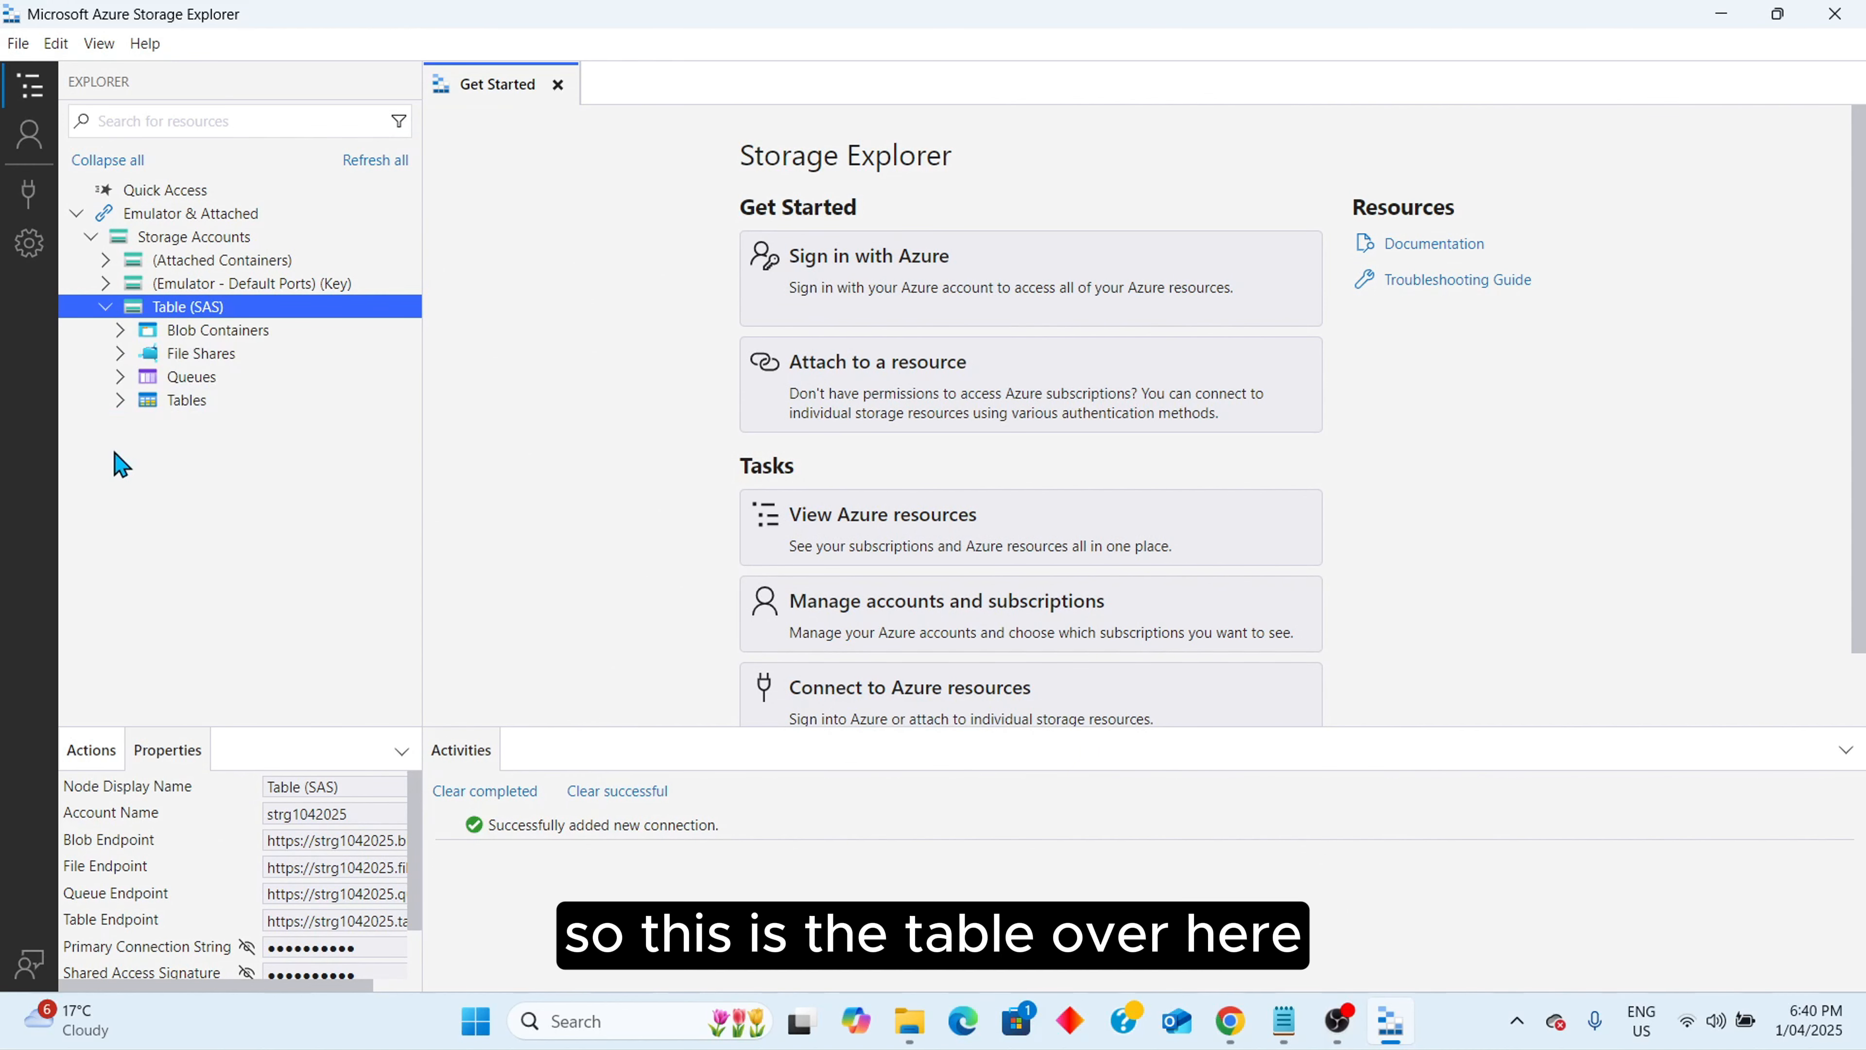
pyautogui.click(121, 400)
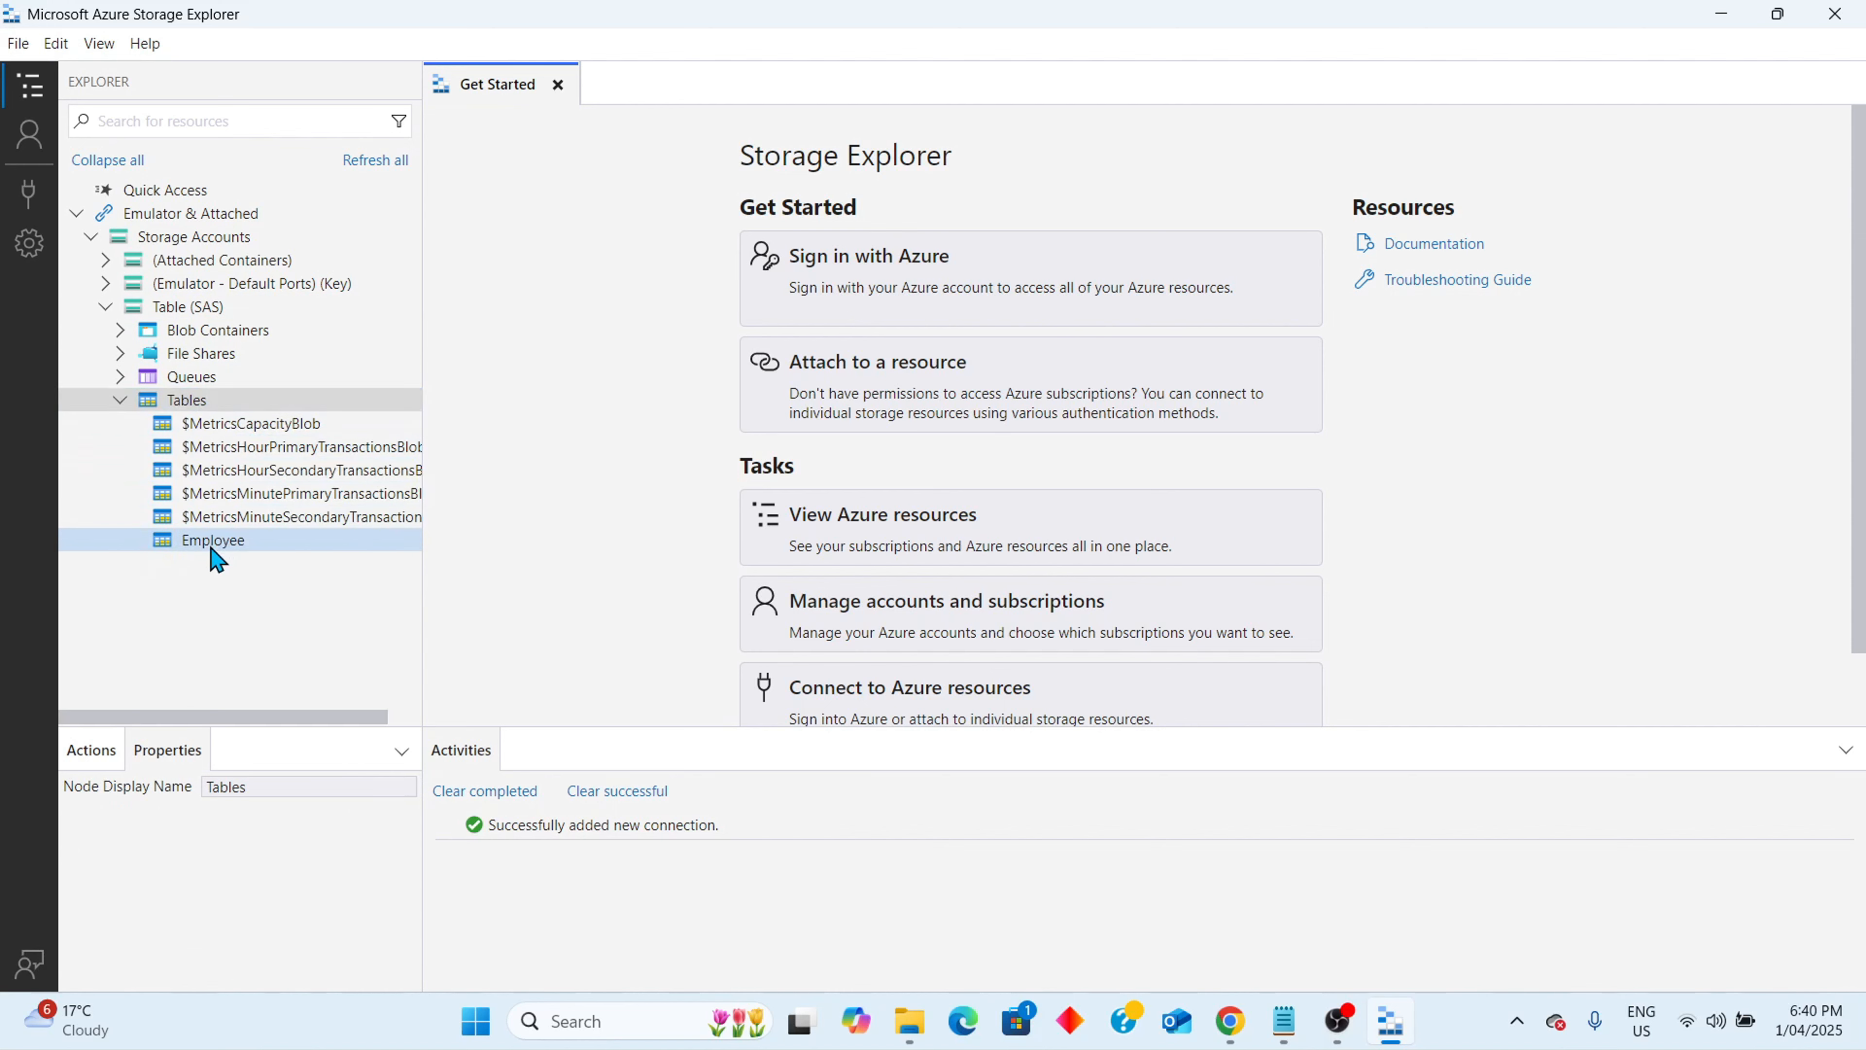
pyautogui.click(211, 545)
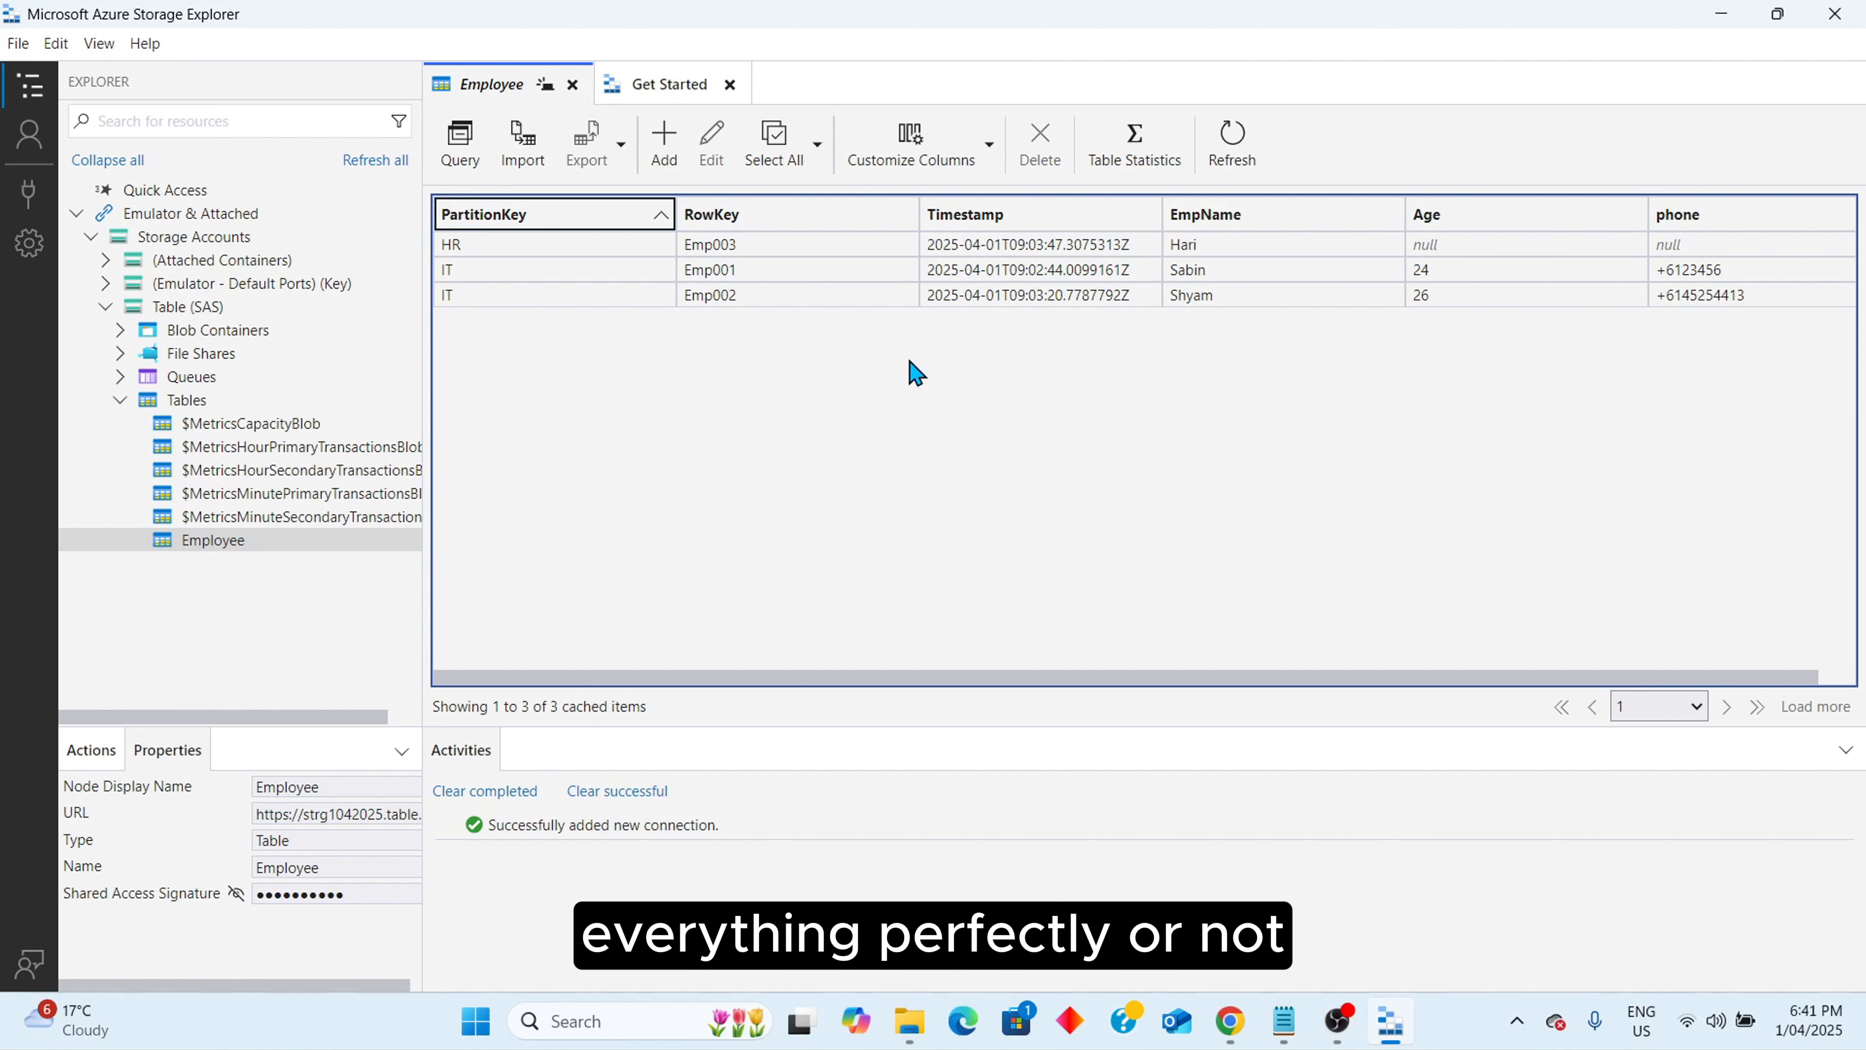
# Edit the HR/Emp003 entity so its EmpName reads Harisham instead of Hari, and save it.
pyautogui.doubleClick(1229, 255)
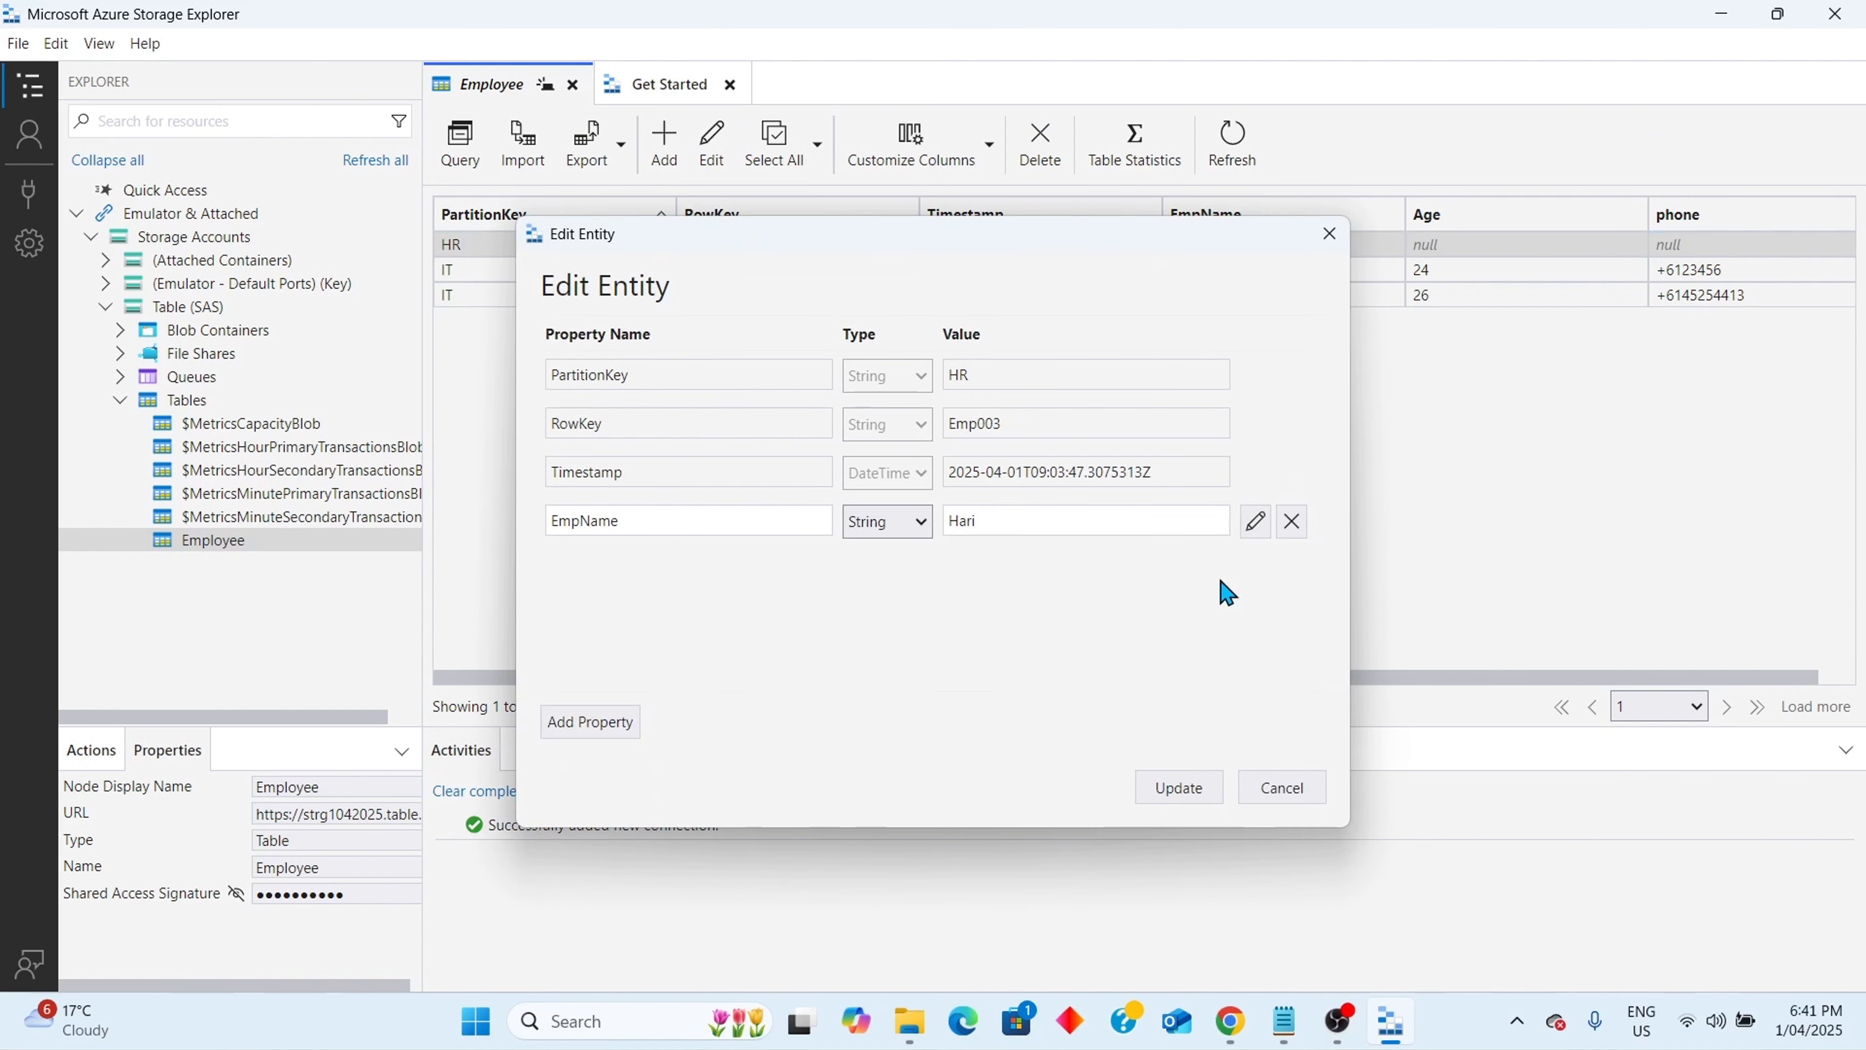
pyautogui.click(1051, 528)
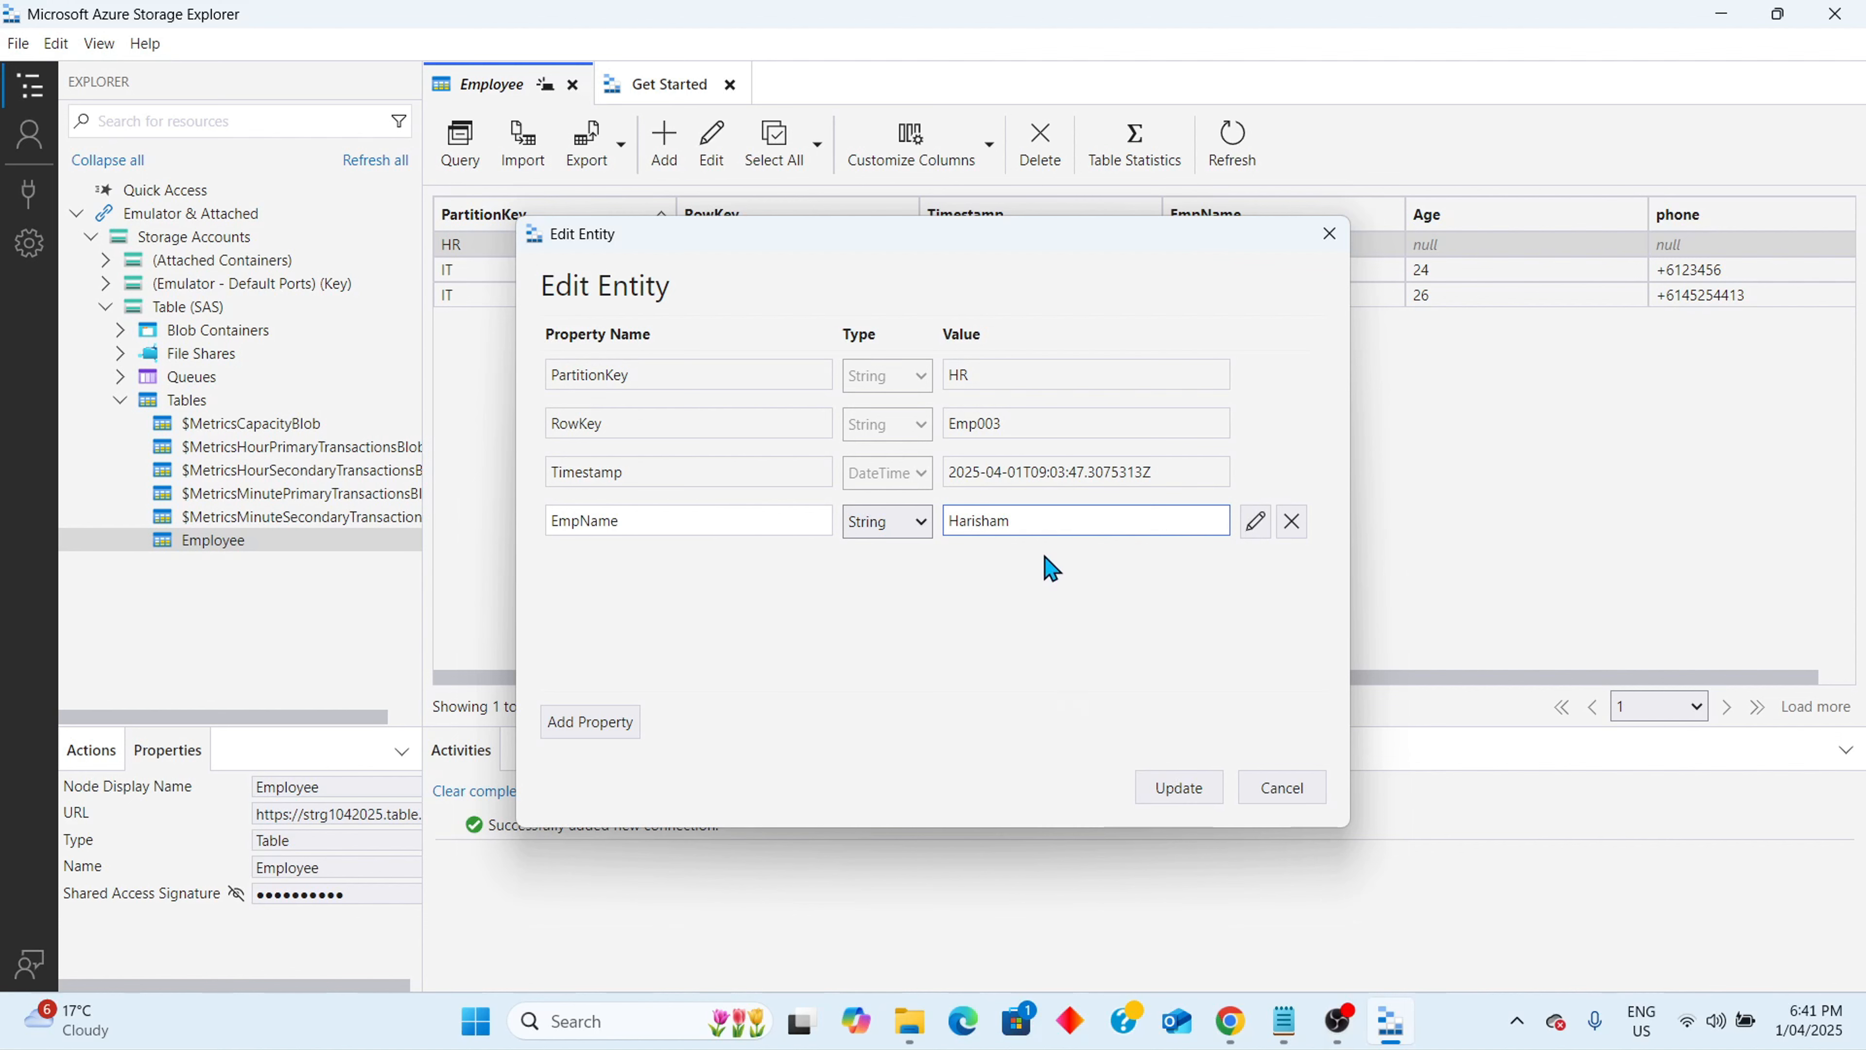
pyautogui.click(1178, 787)
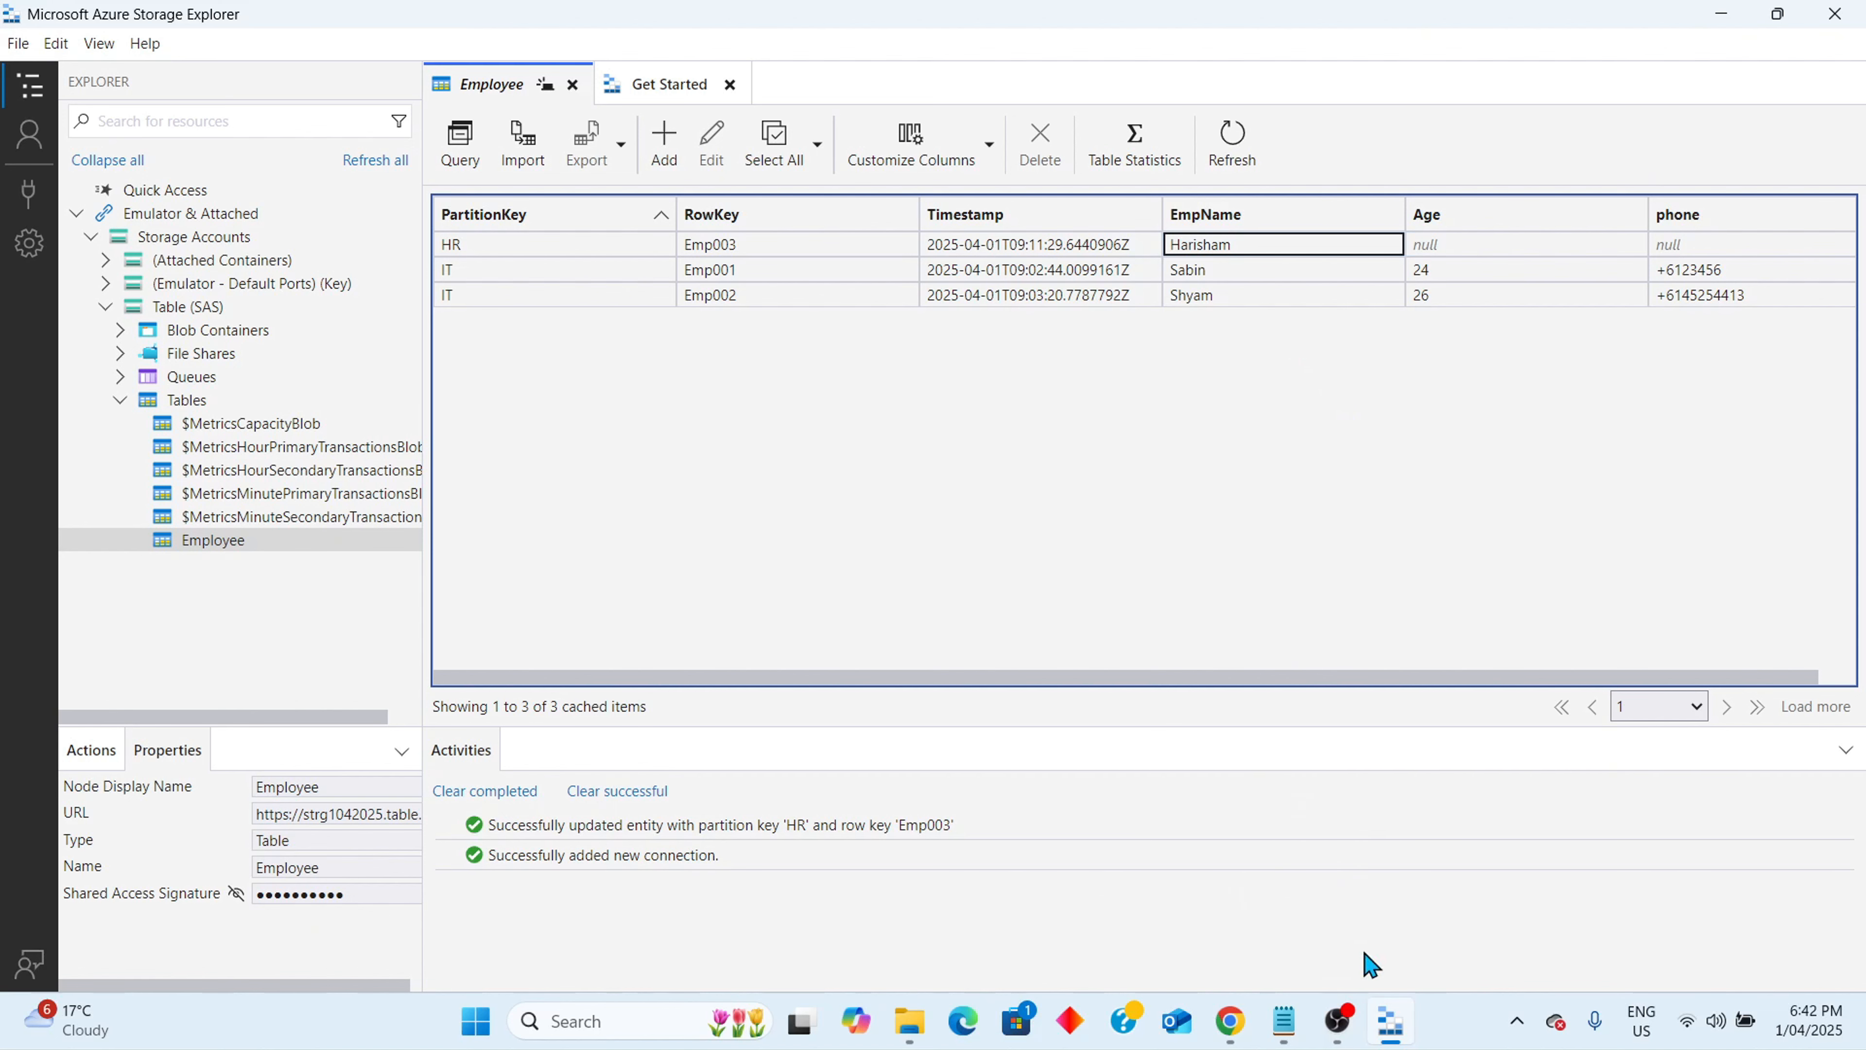
# In the portal's Storage browser, open Tables > Employee and confirm Emp003 now shows Harisham.
pyautogui.moveTo(1231, 1029)
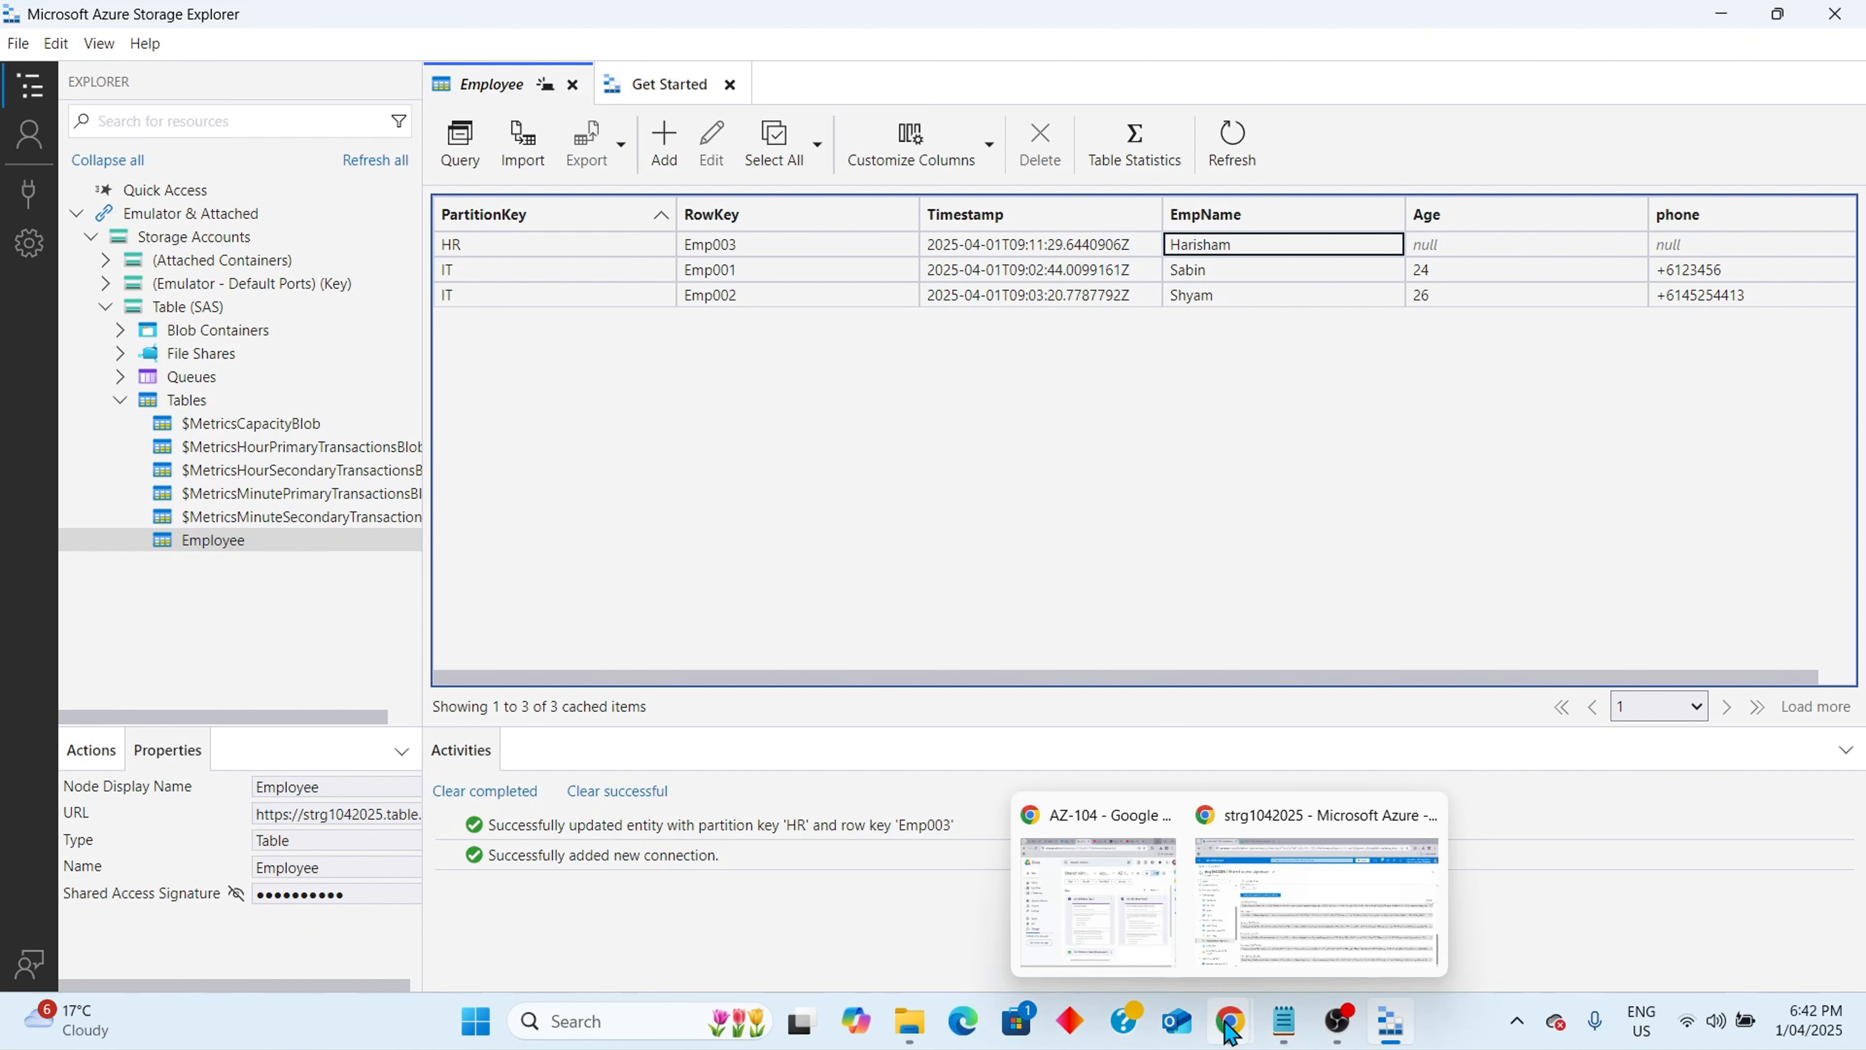
pyautogui.click(1317, 889)
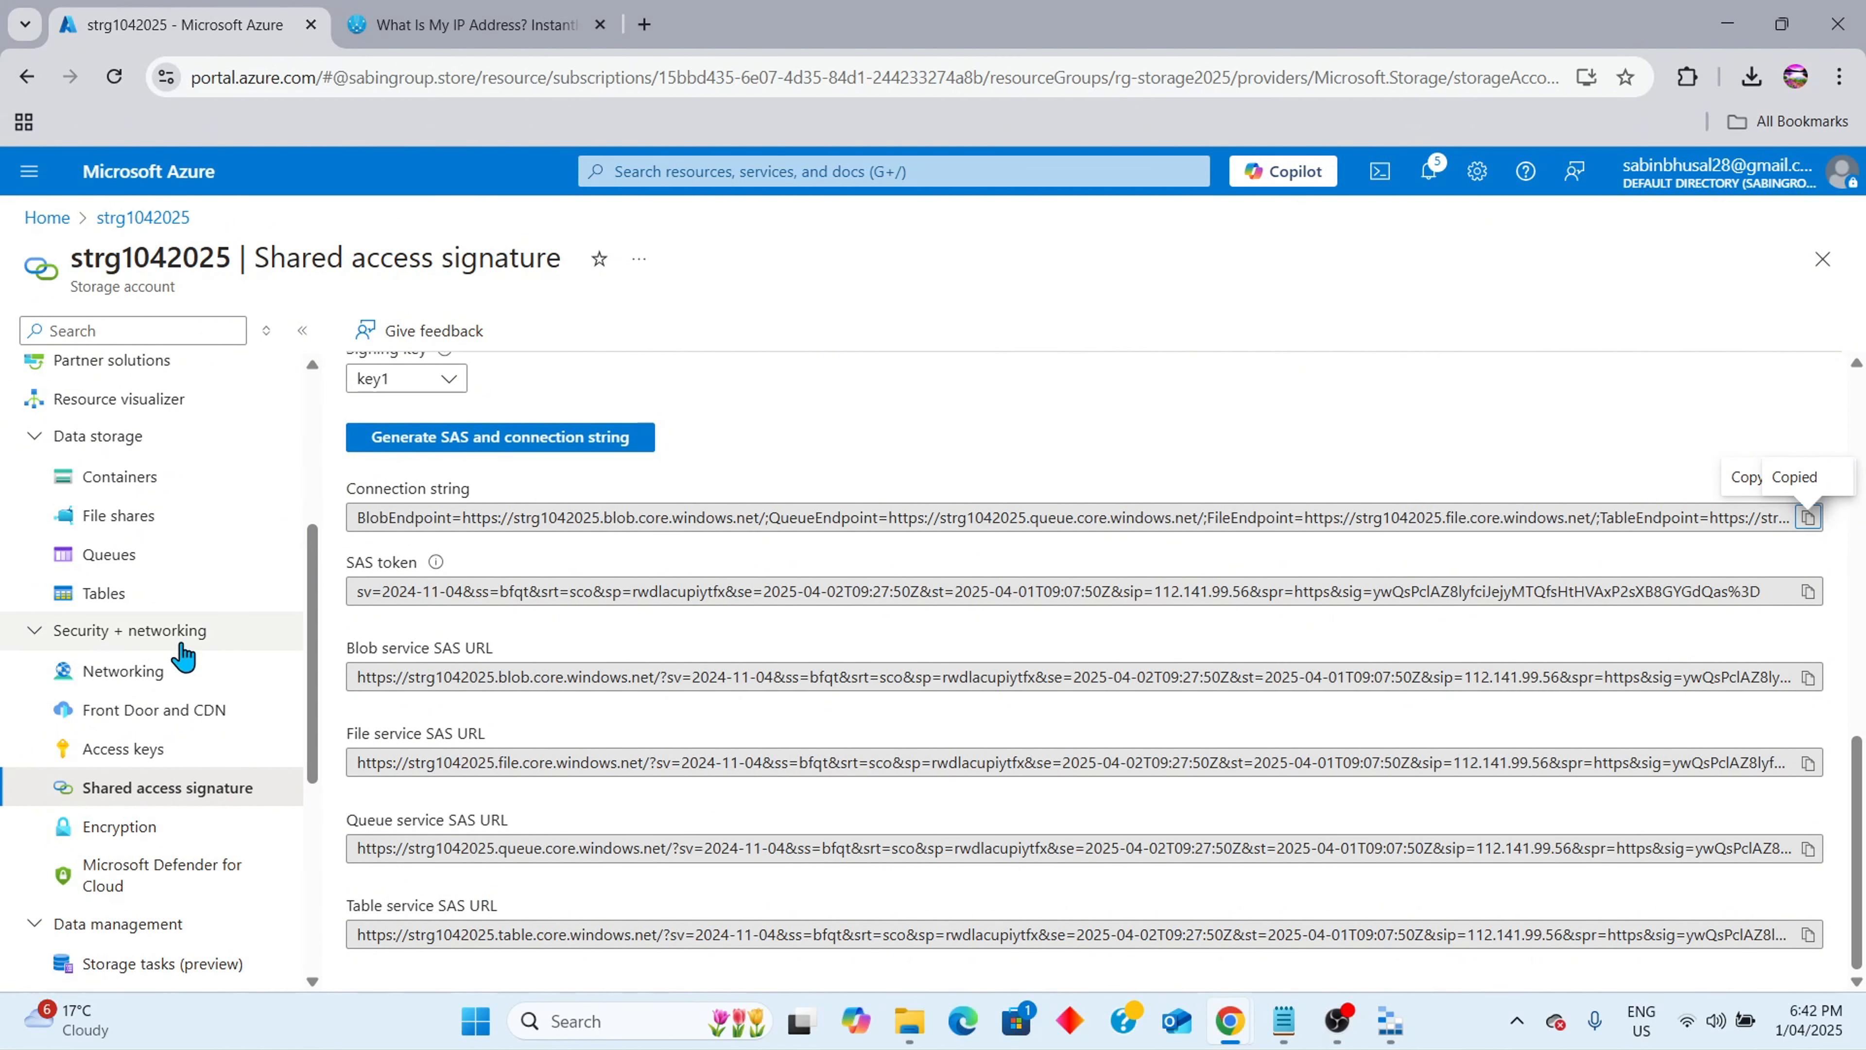
pyautogui.scroll(3, 146, 559)
pyautogui.scroll(2, 149, 563)
pyautogui.click(110, 646)
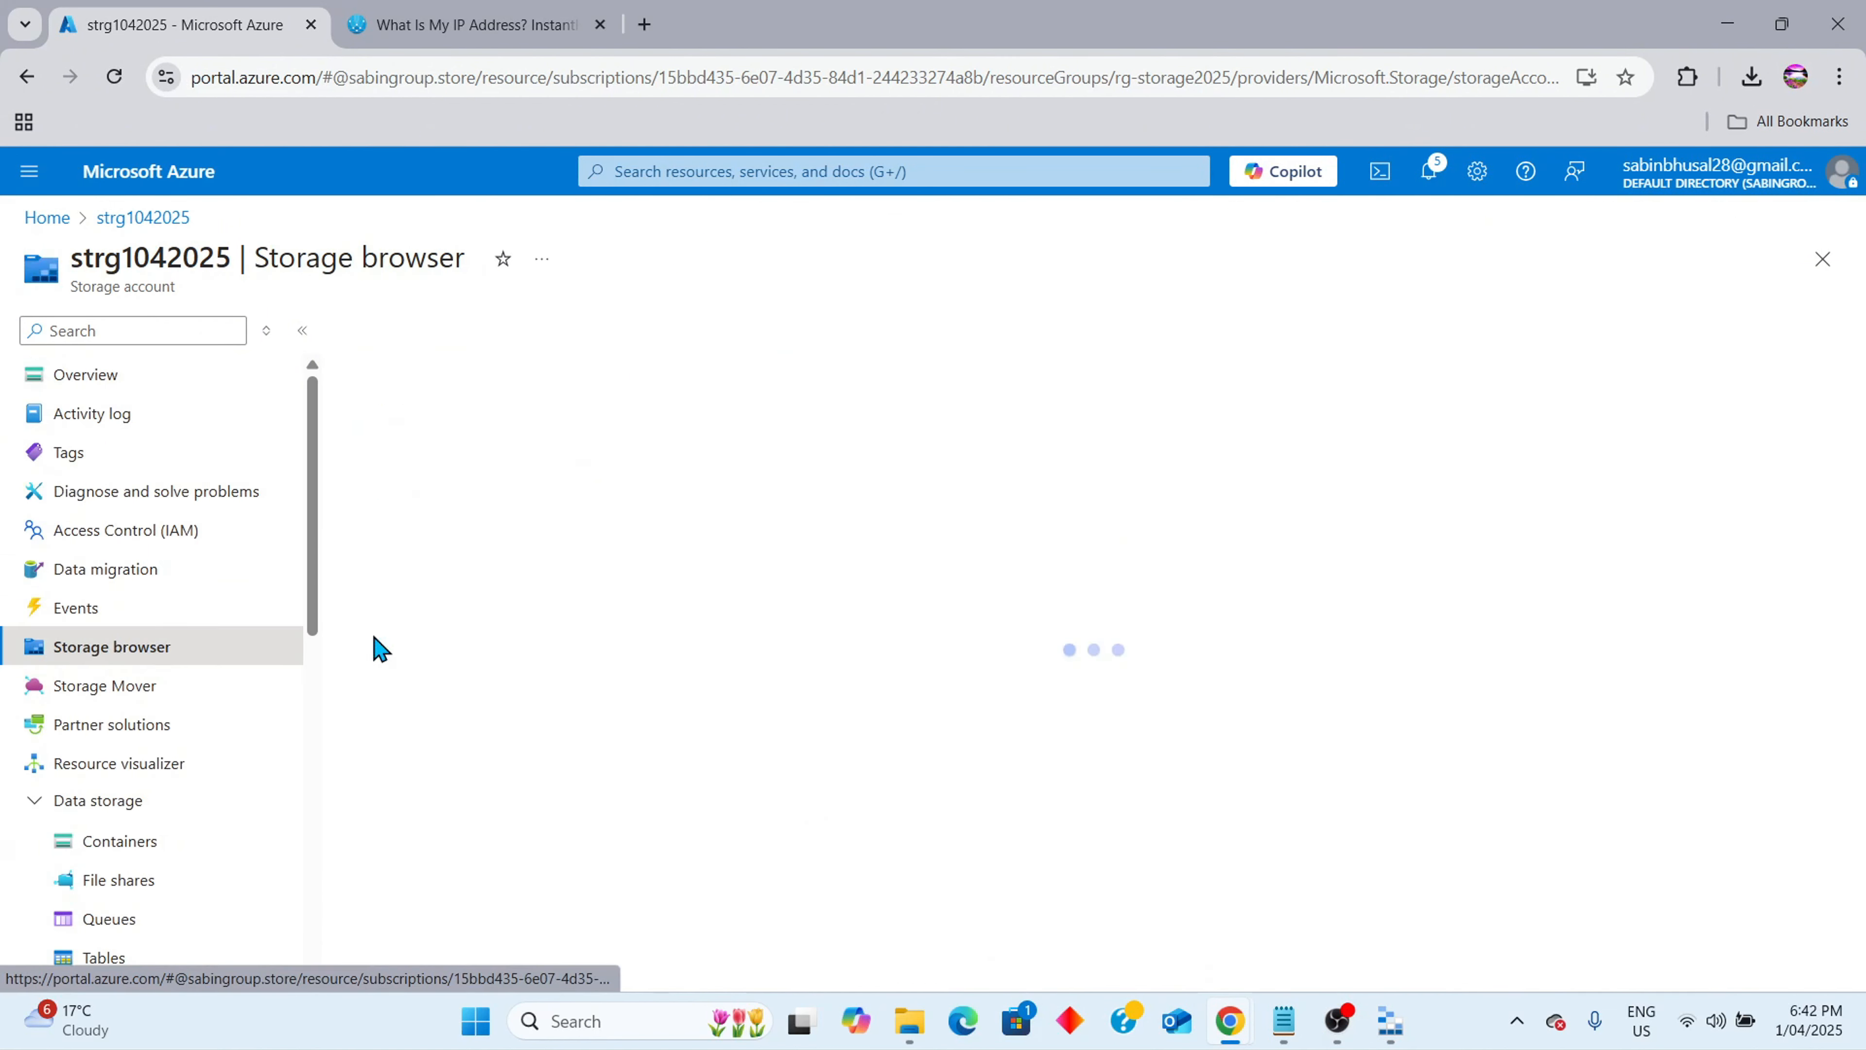
pyautogui.click(445, 574)
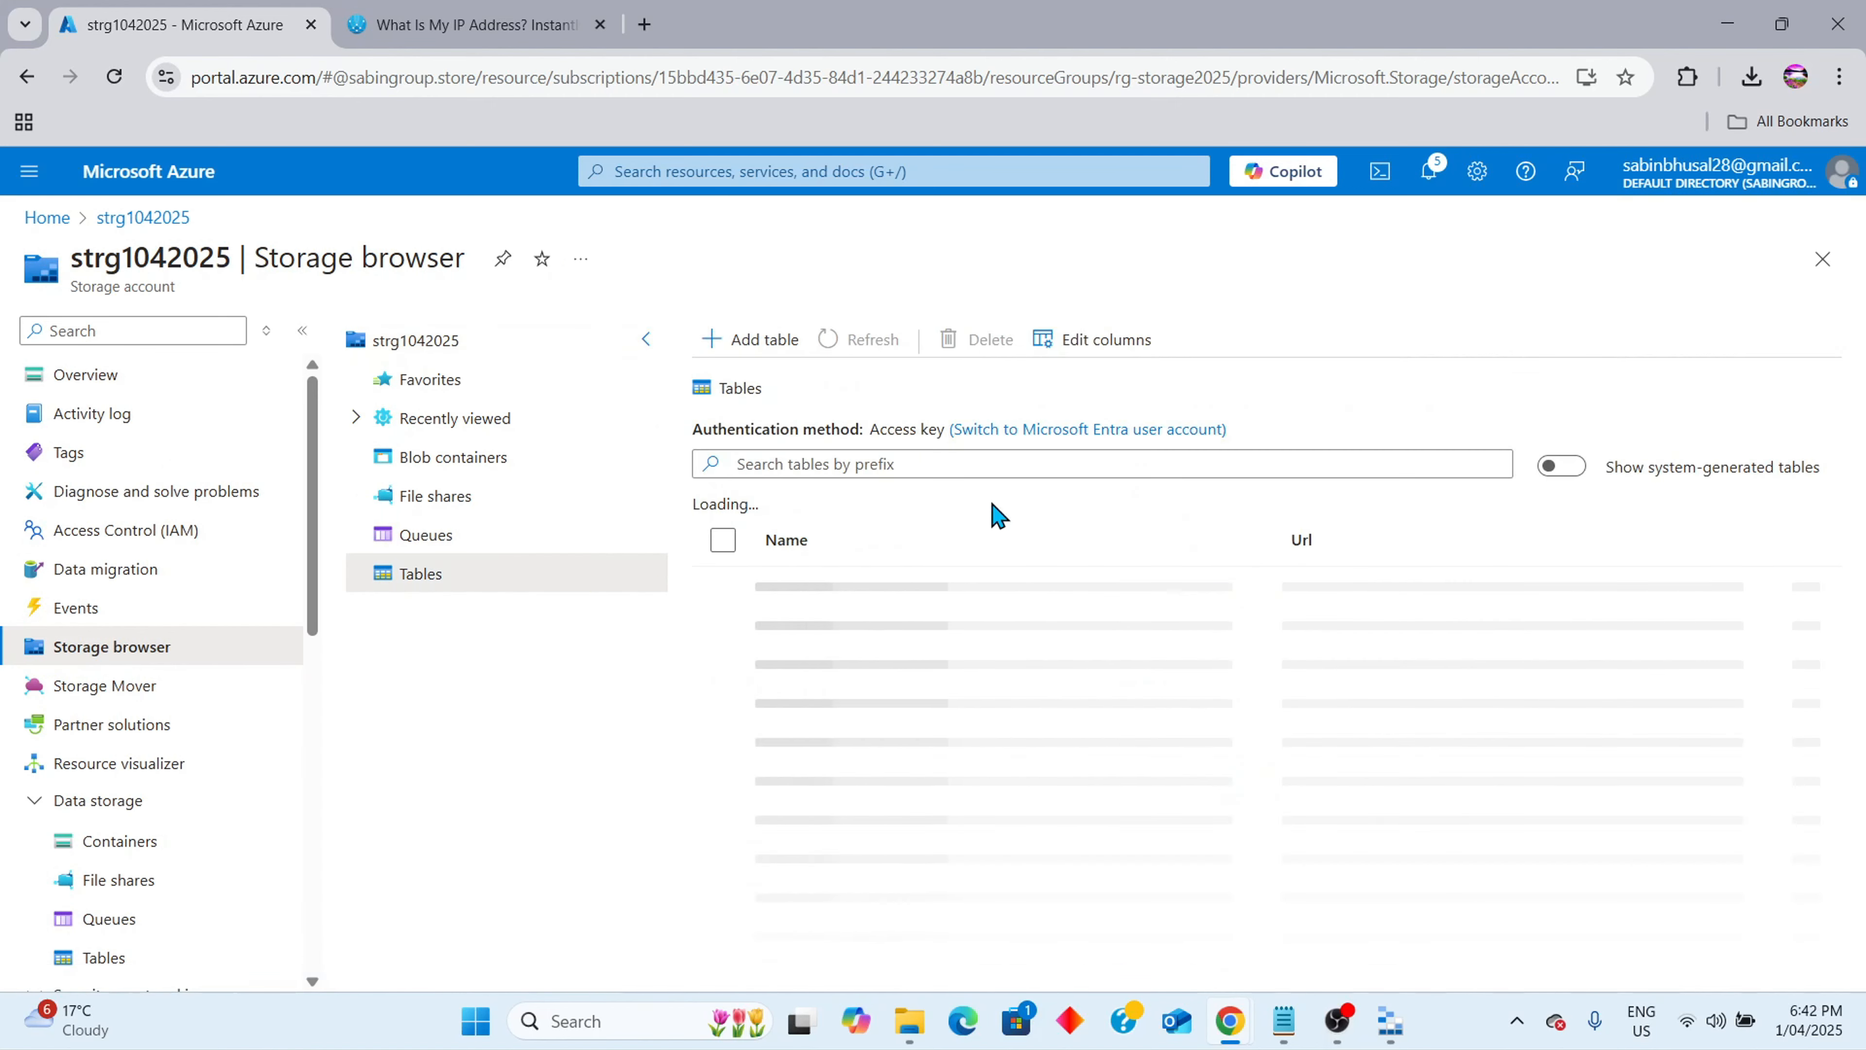
pyautogui.click(821, 588)
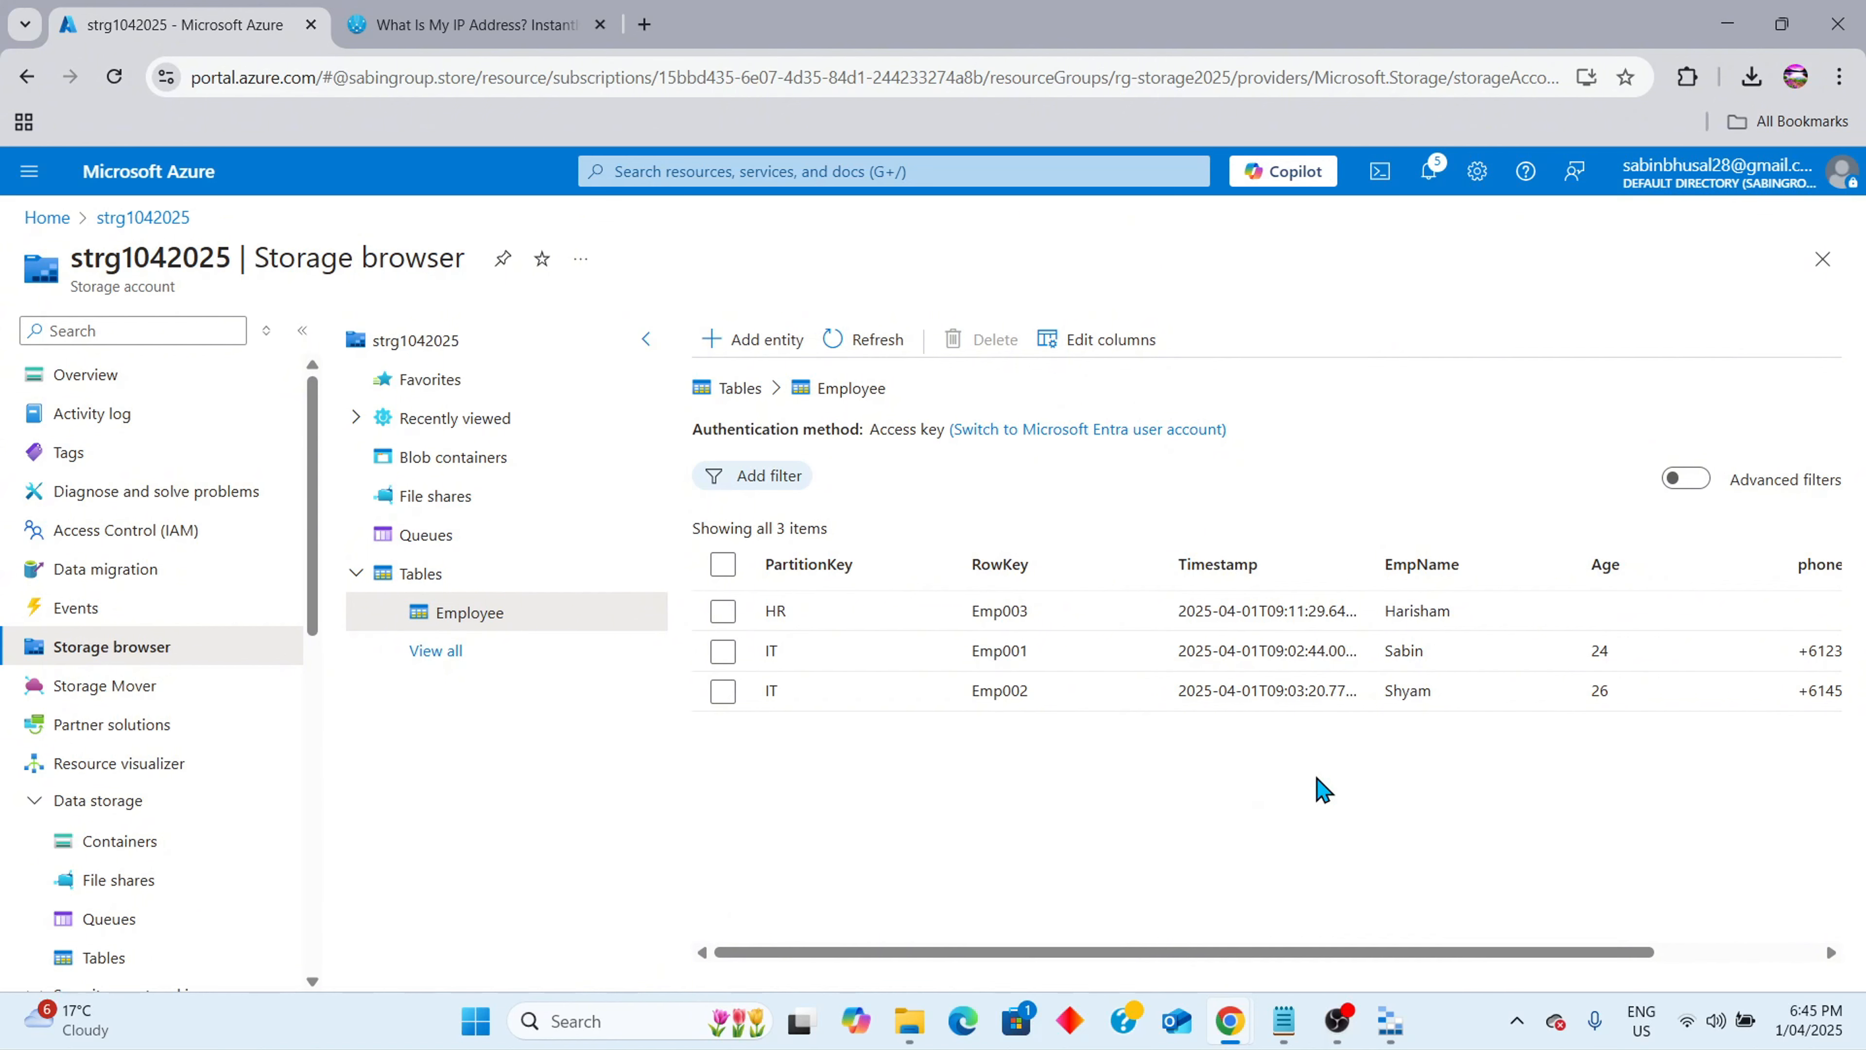
pyautogui.scroll(-6, 83, 647)
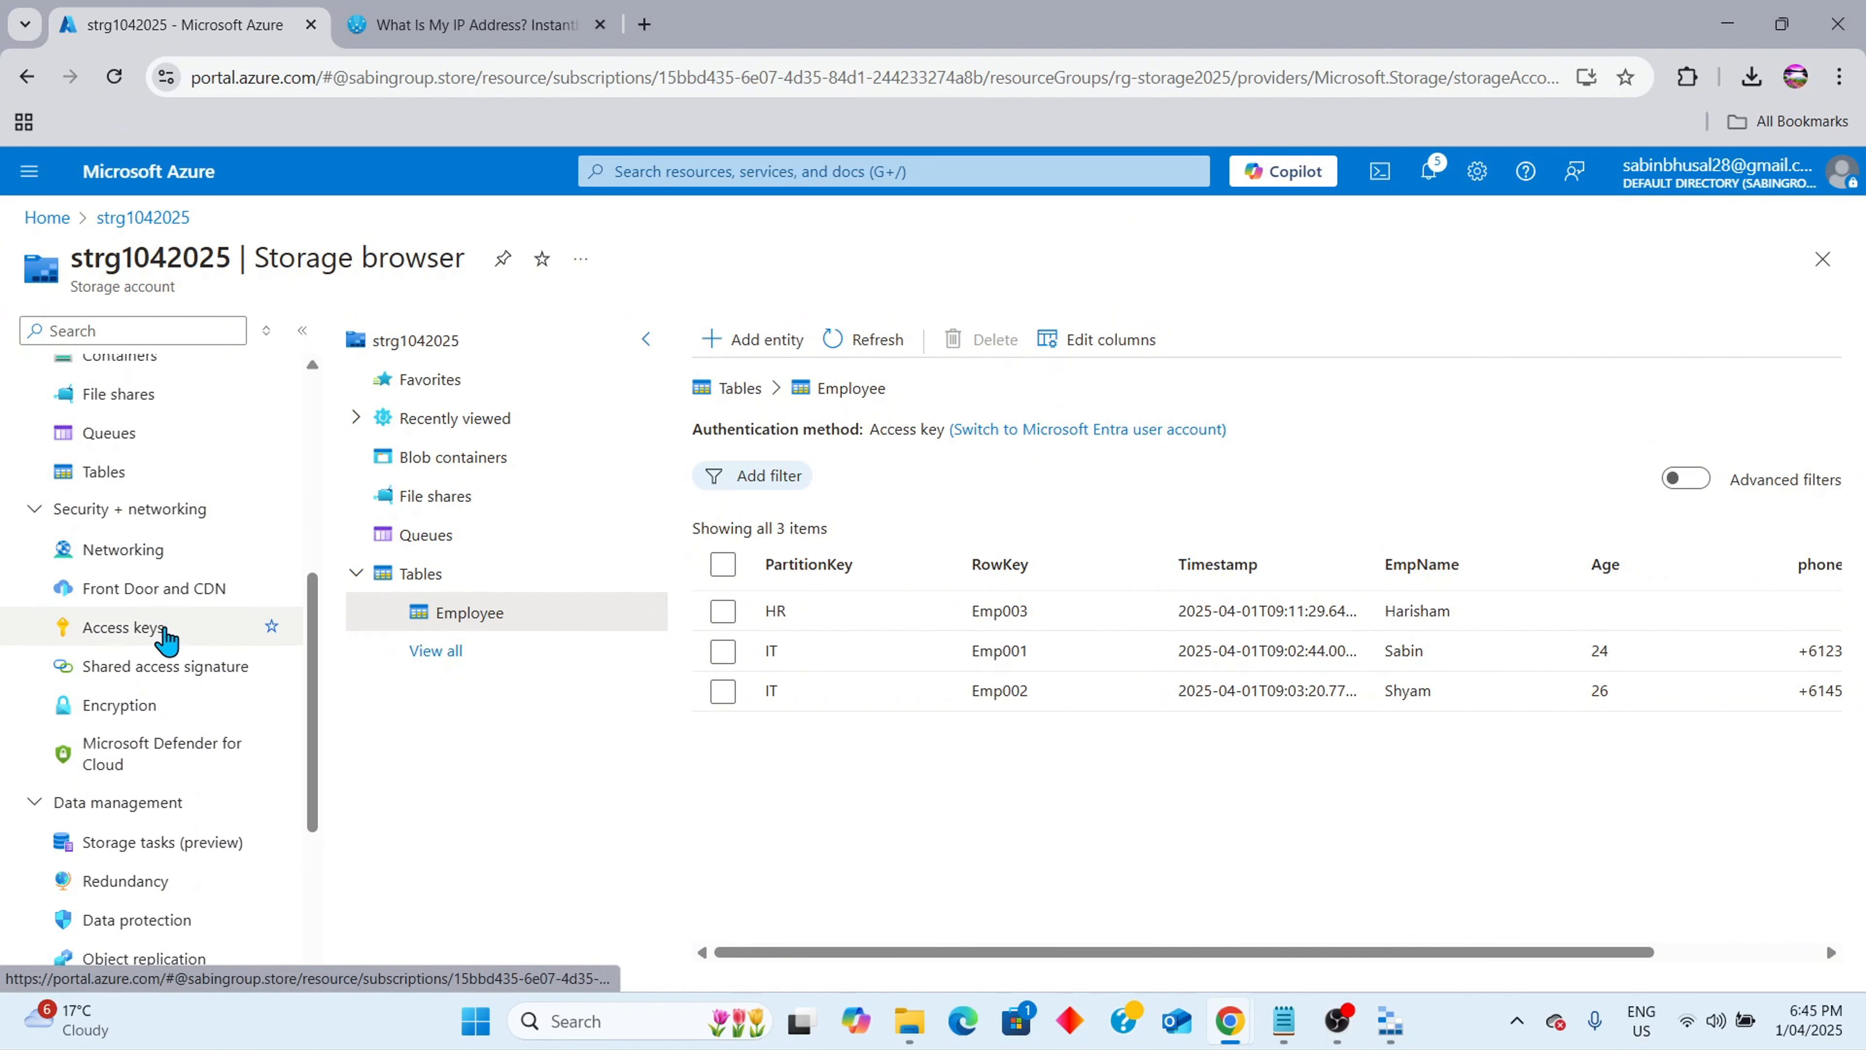
# Reveal and copy the storage account's key1 access key from Access keys.
pyautogui.click(165, 634)
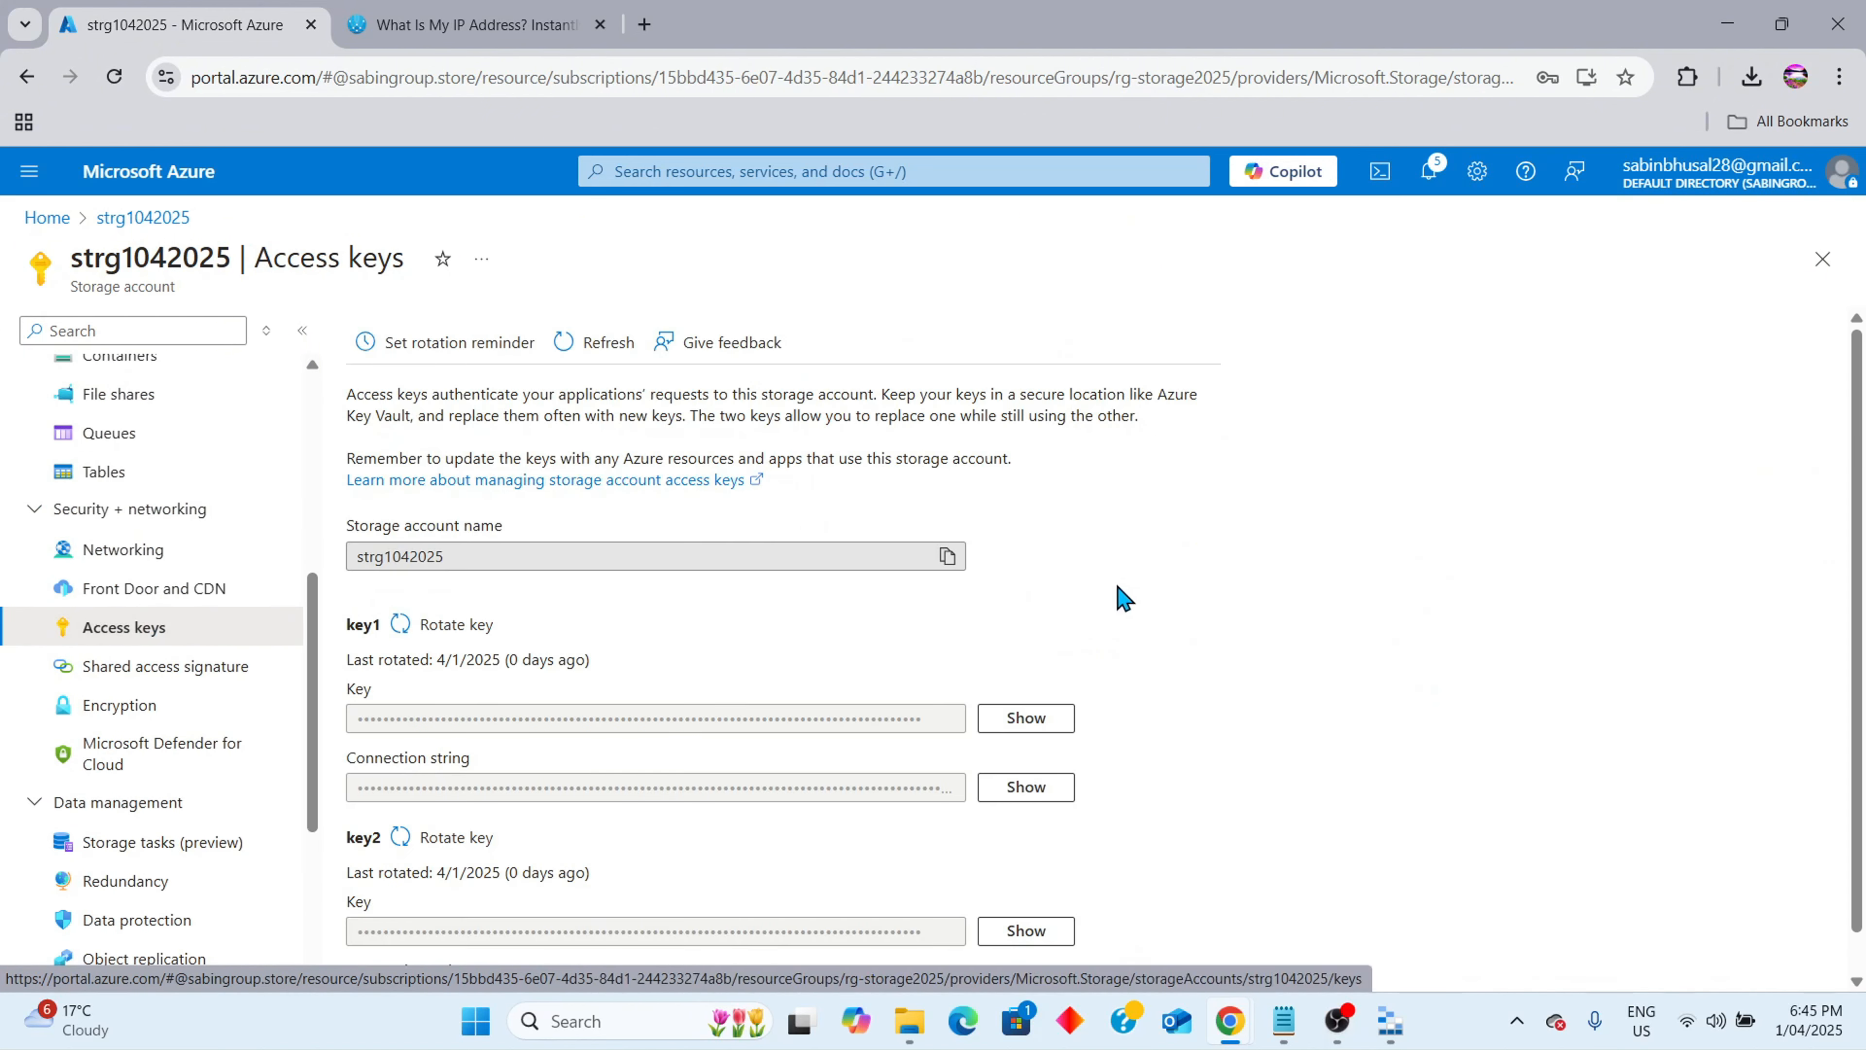
pyautogui.scroll(-1, 1122, 598)
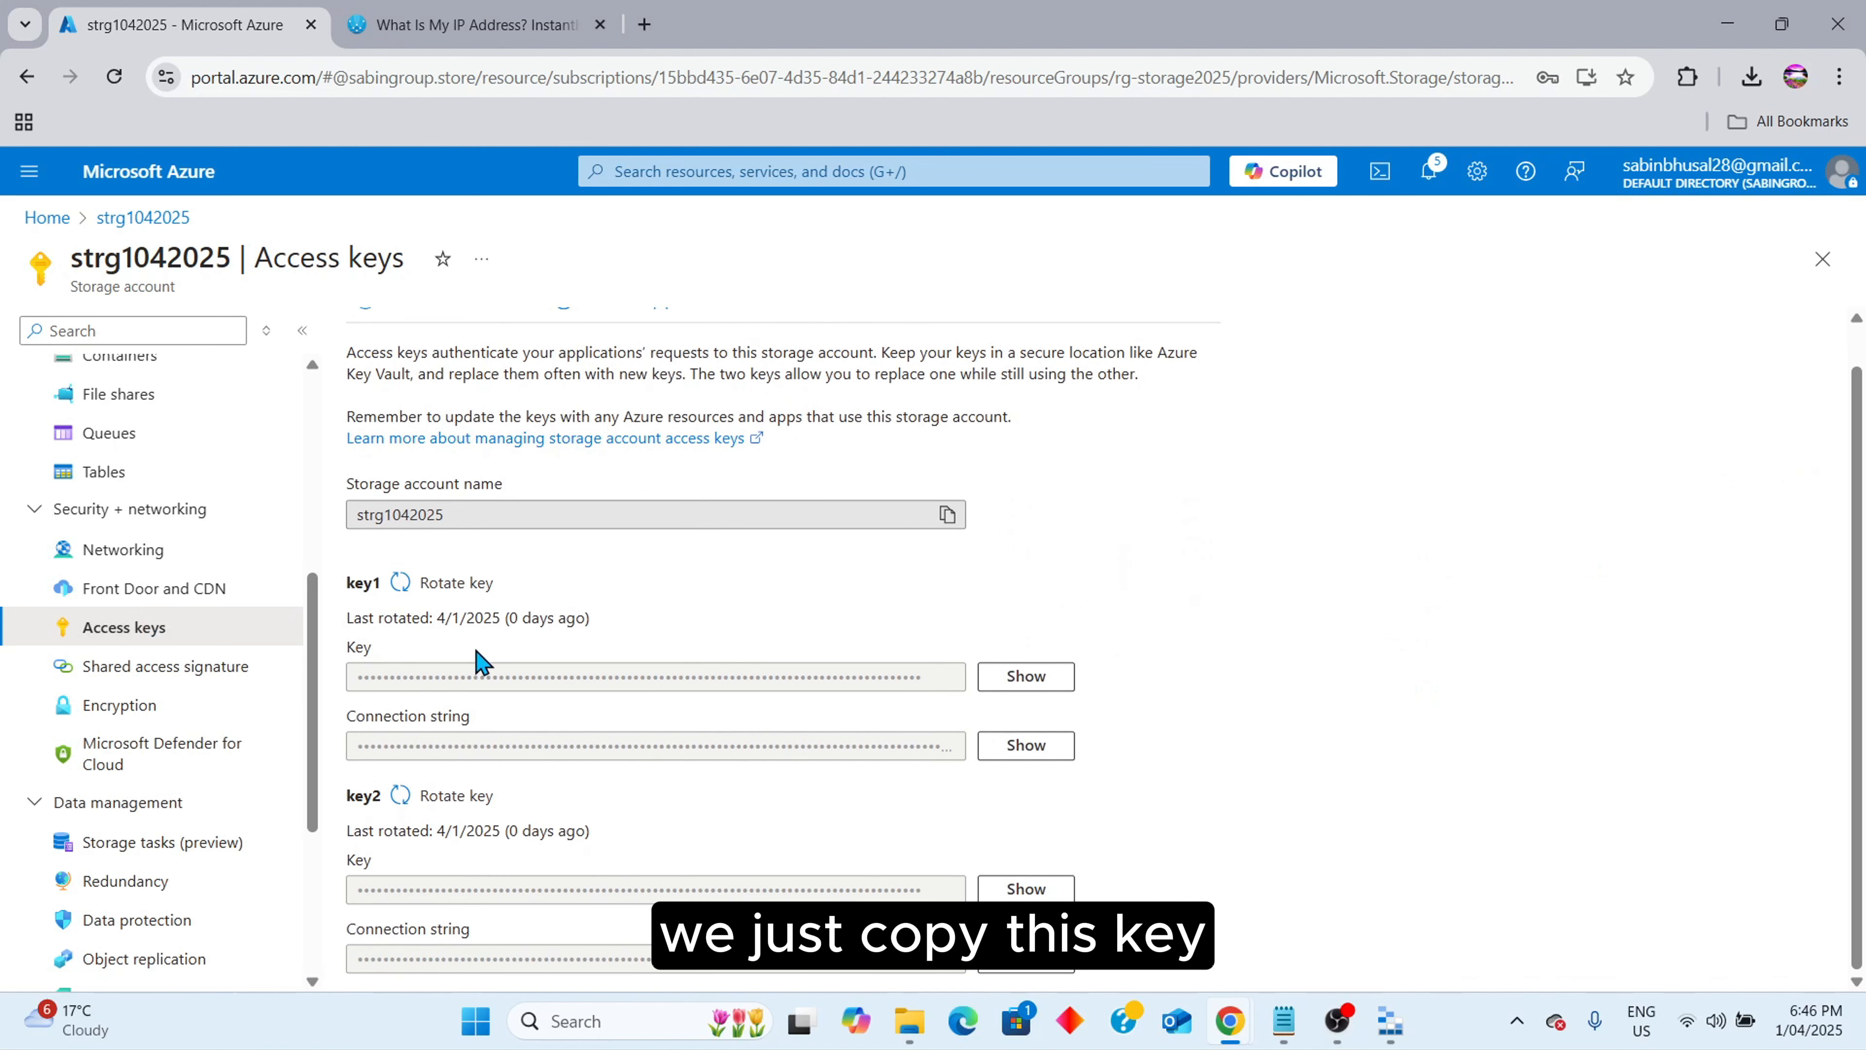
pyautogui.click(1013, 677)
pyautogui.click(947, 677)
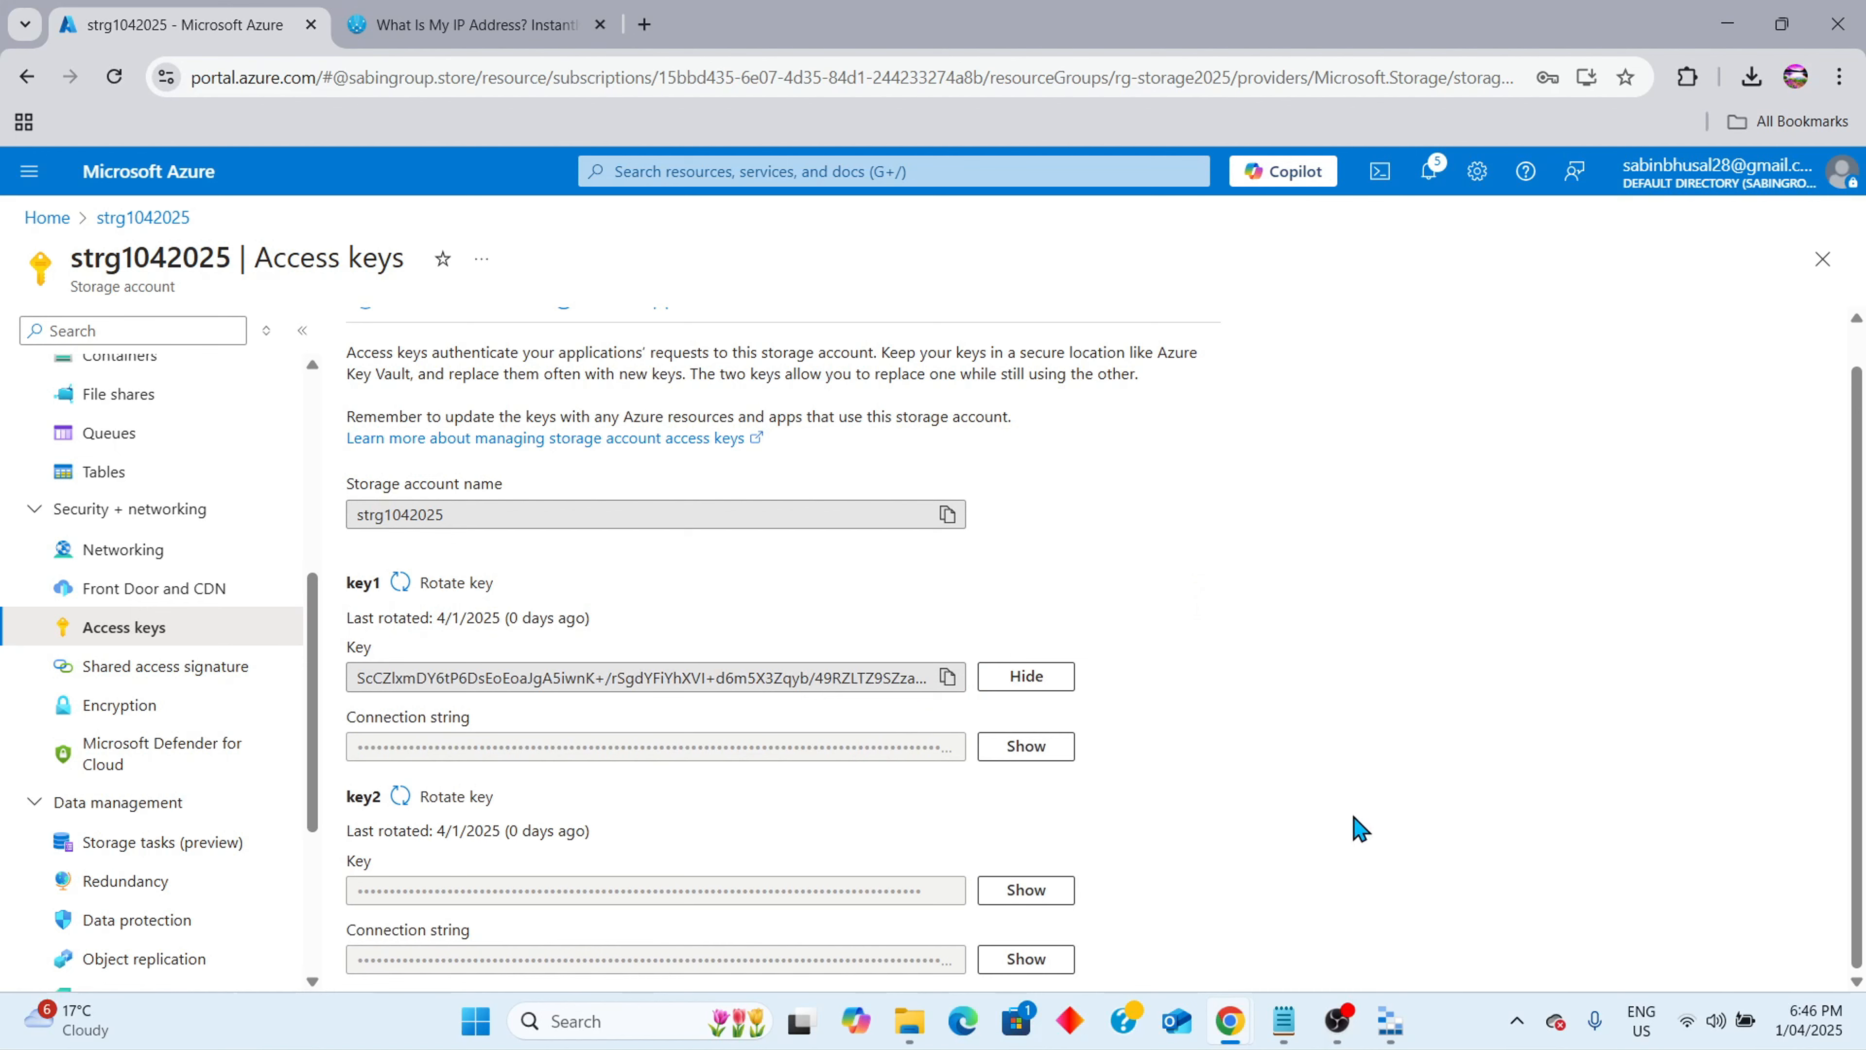
# Switch to Storage Explorer showing the Employee table.
pyautogui.moveTo(1381, 1026)
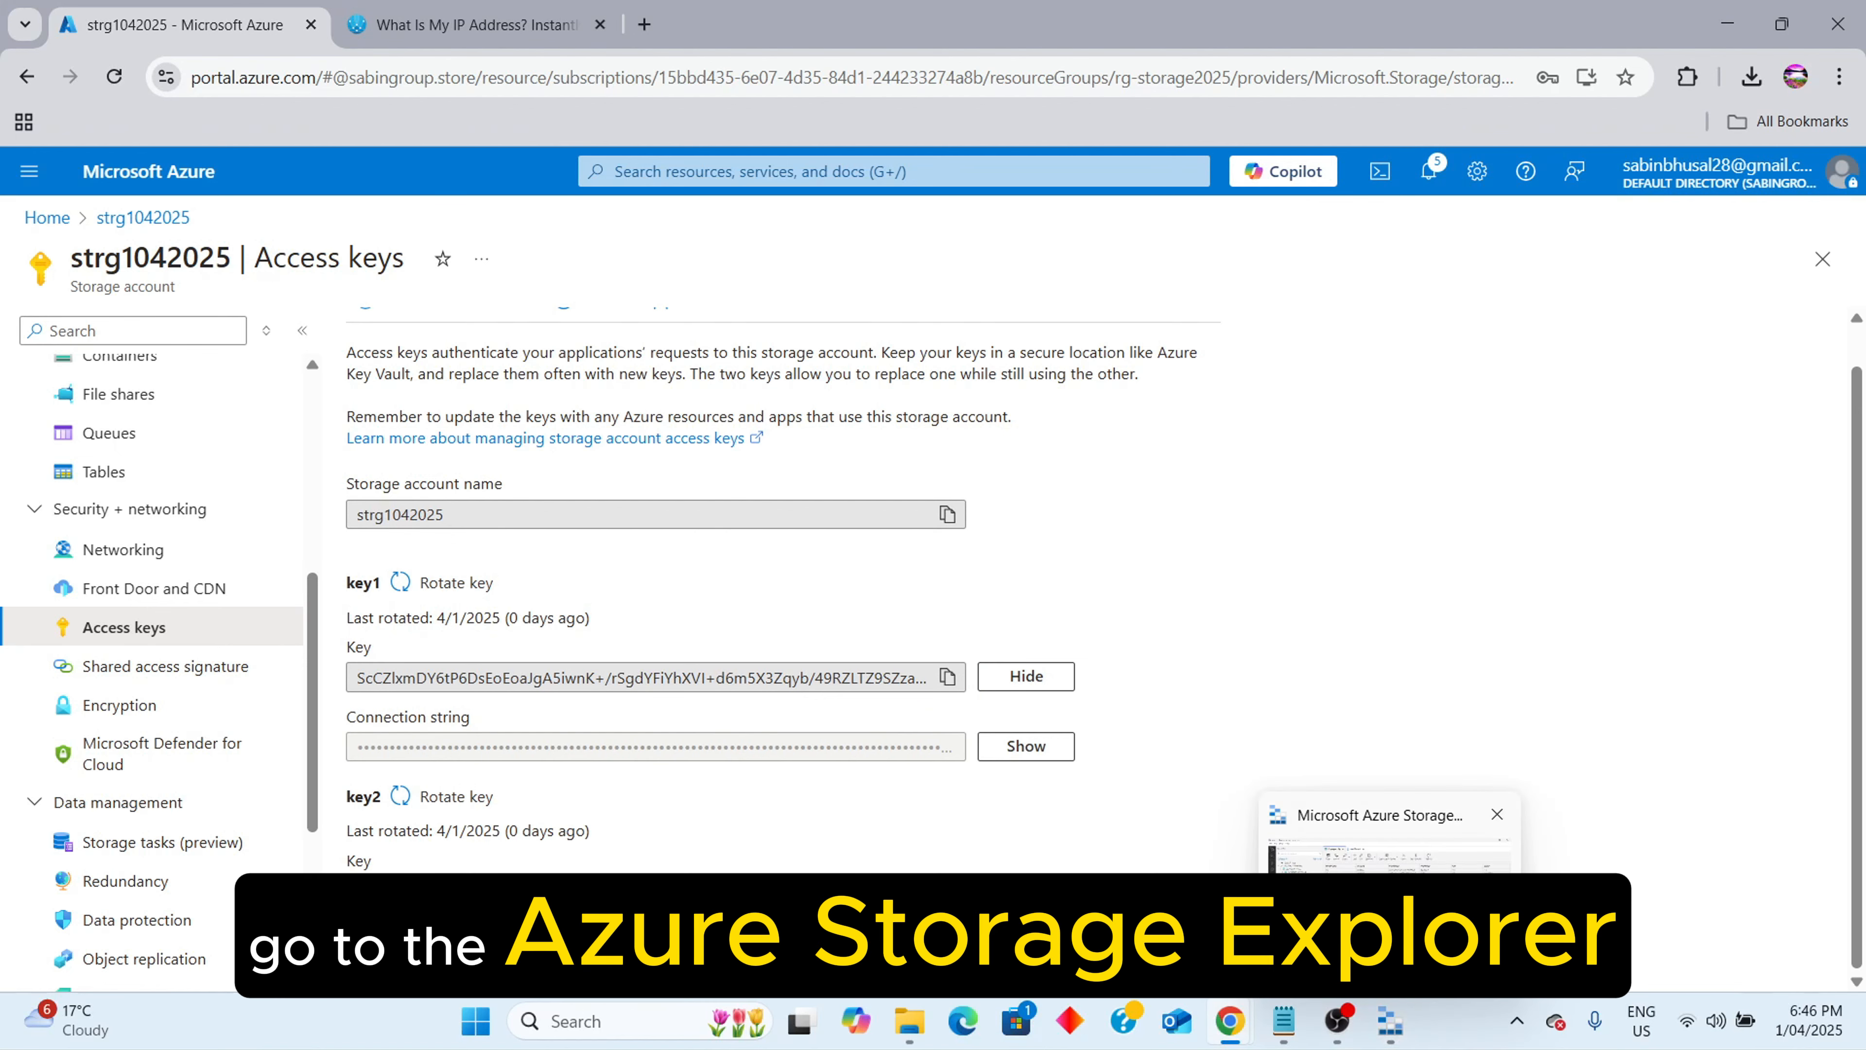
pyautogui.click(1399, 1026)
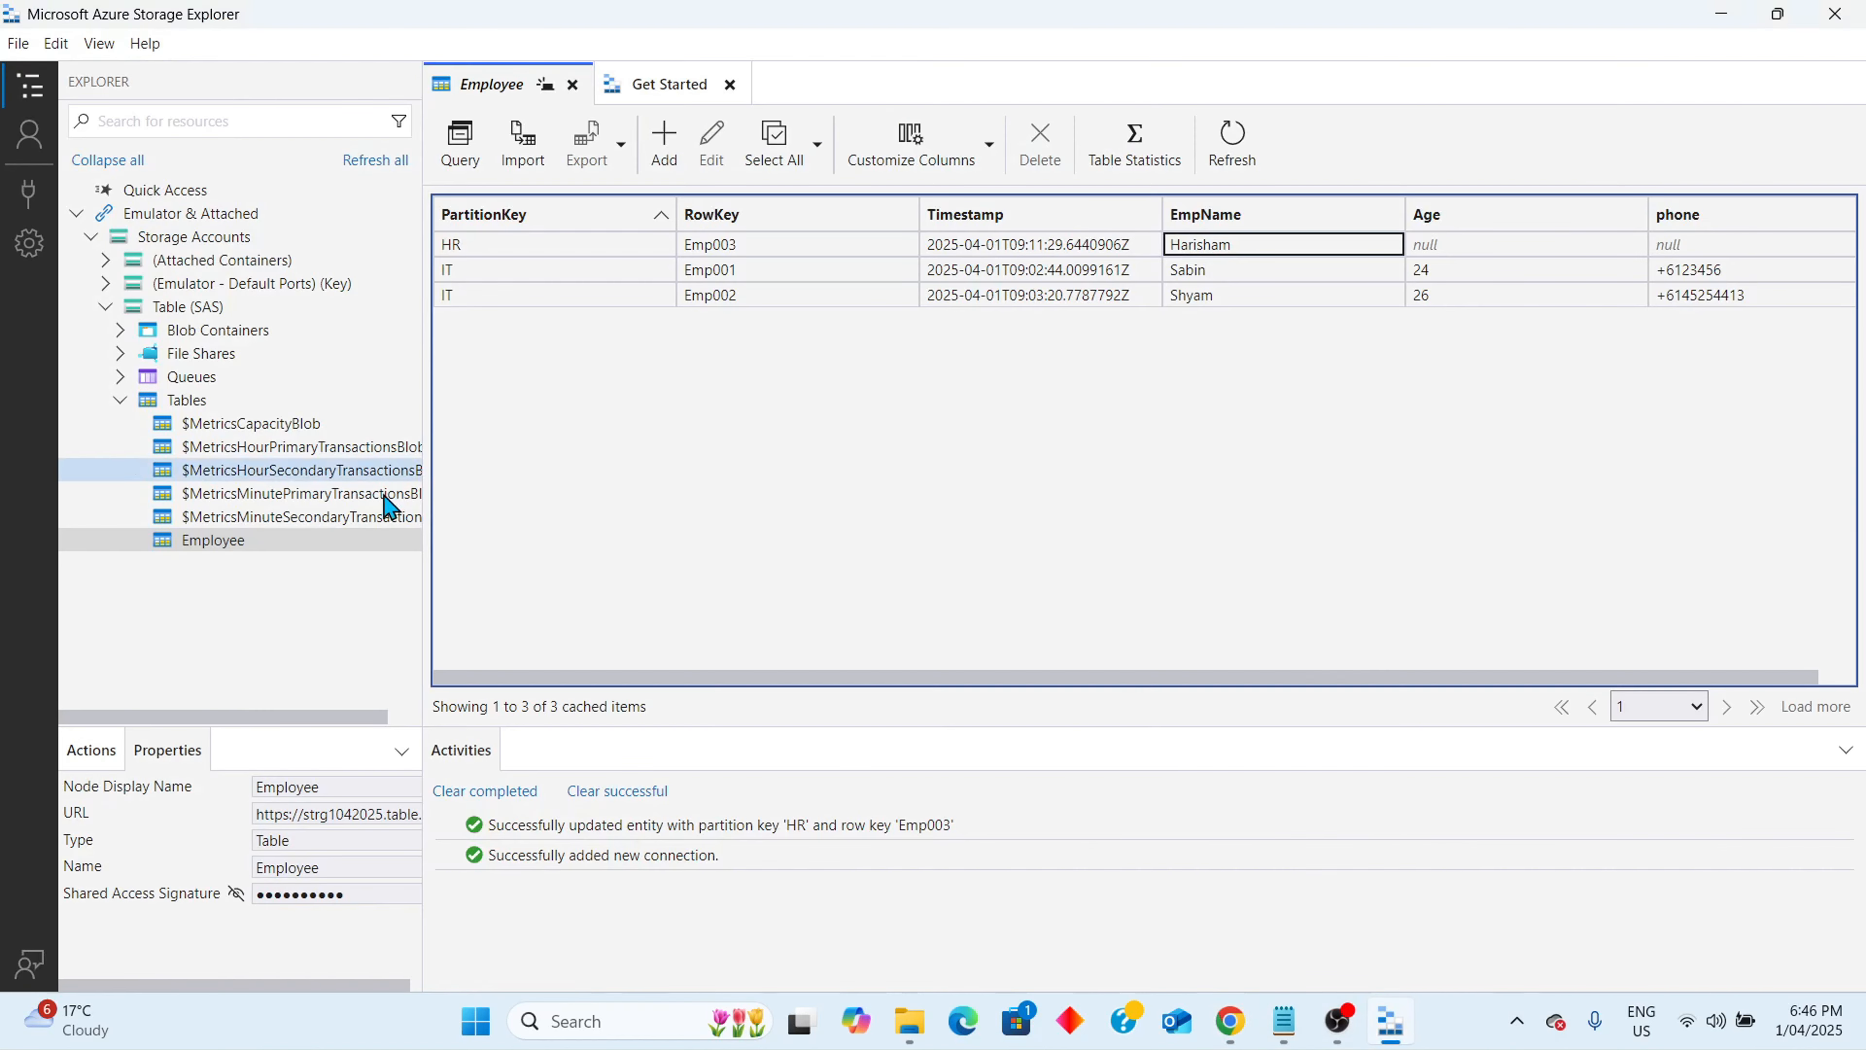
pyautogui.click(235, 638)
# Start a Storage account connection using account name and key, with display name 'table'.
pyautogui.click(29, 196)
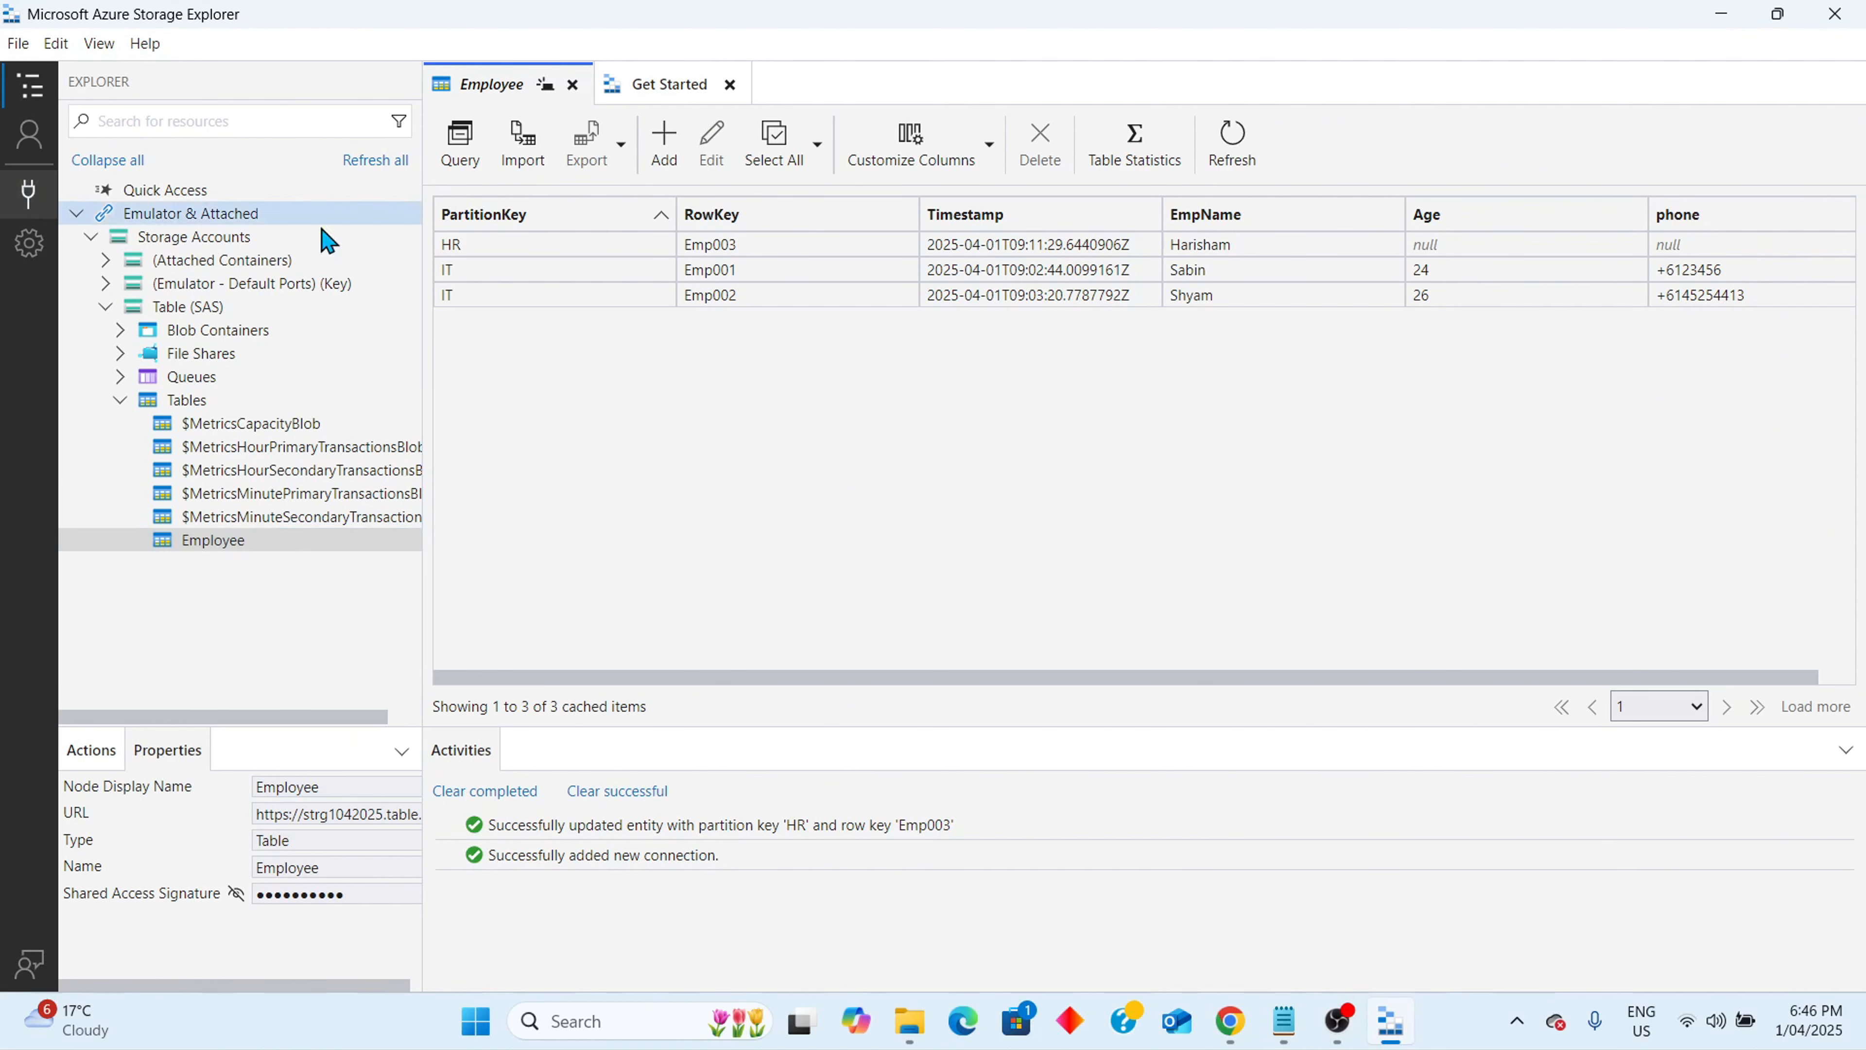
pyautogui.click(575, 421)
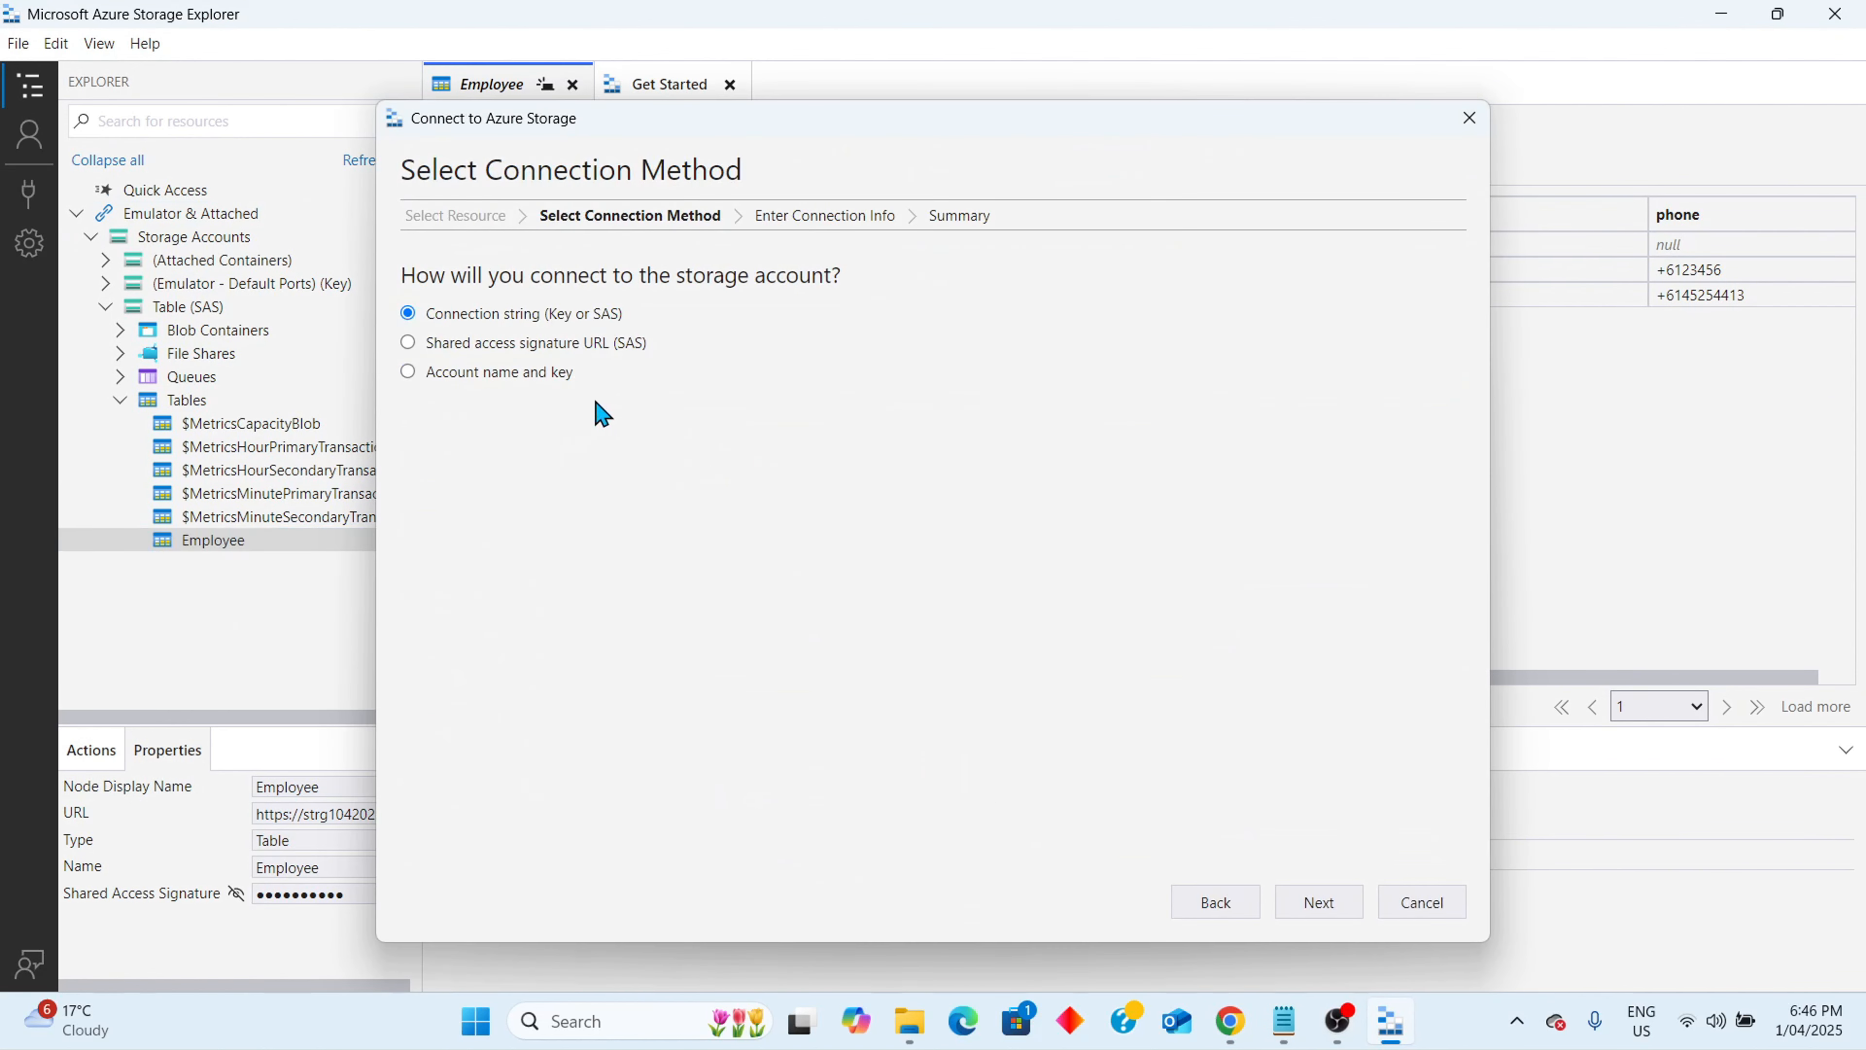
pyautogui.click(521, 376)
pyautogui.click(1293, 900)
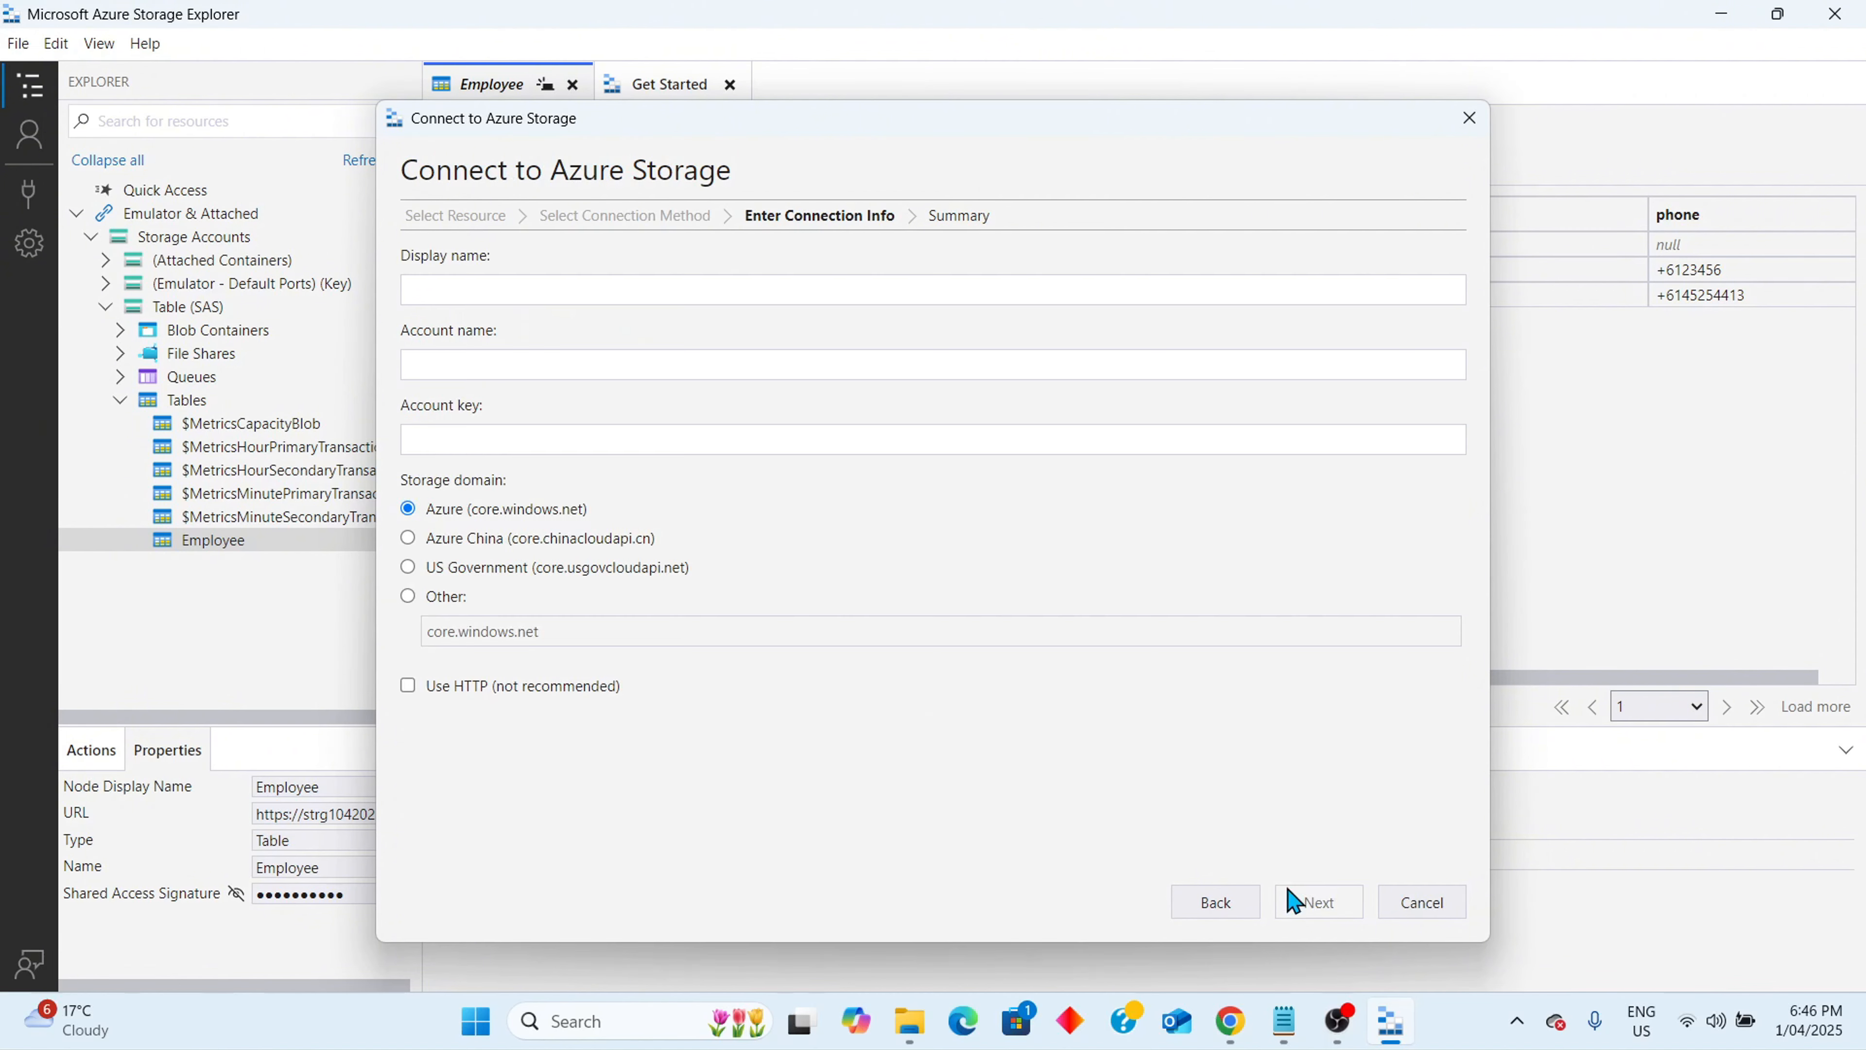
pyautogui.click(522, 291)
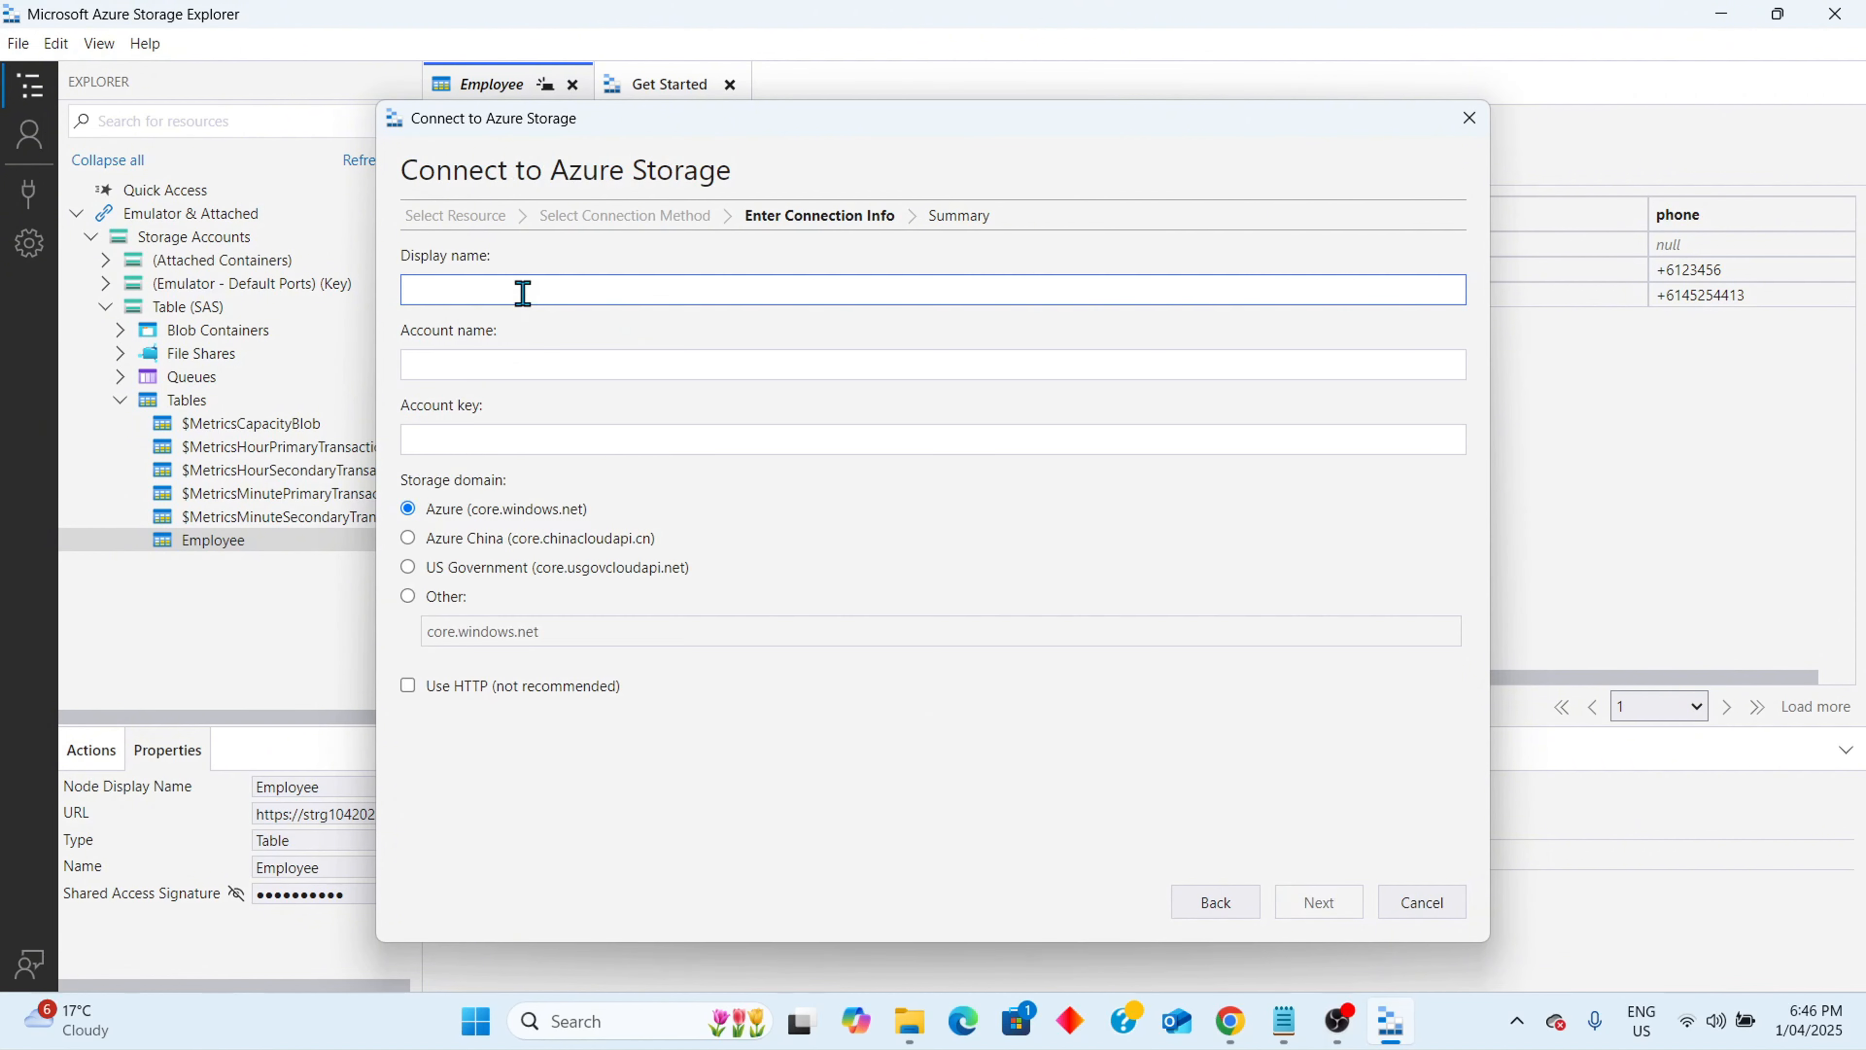
pyautogui.write('table')
pyautogui.press('Tab')
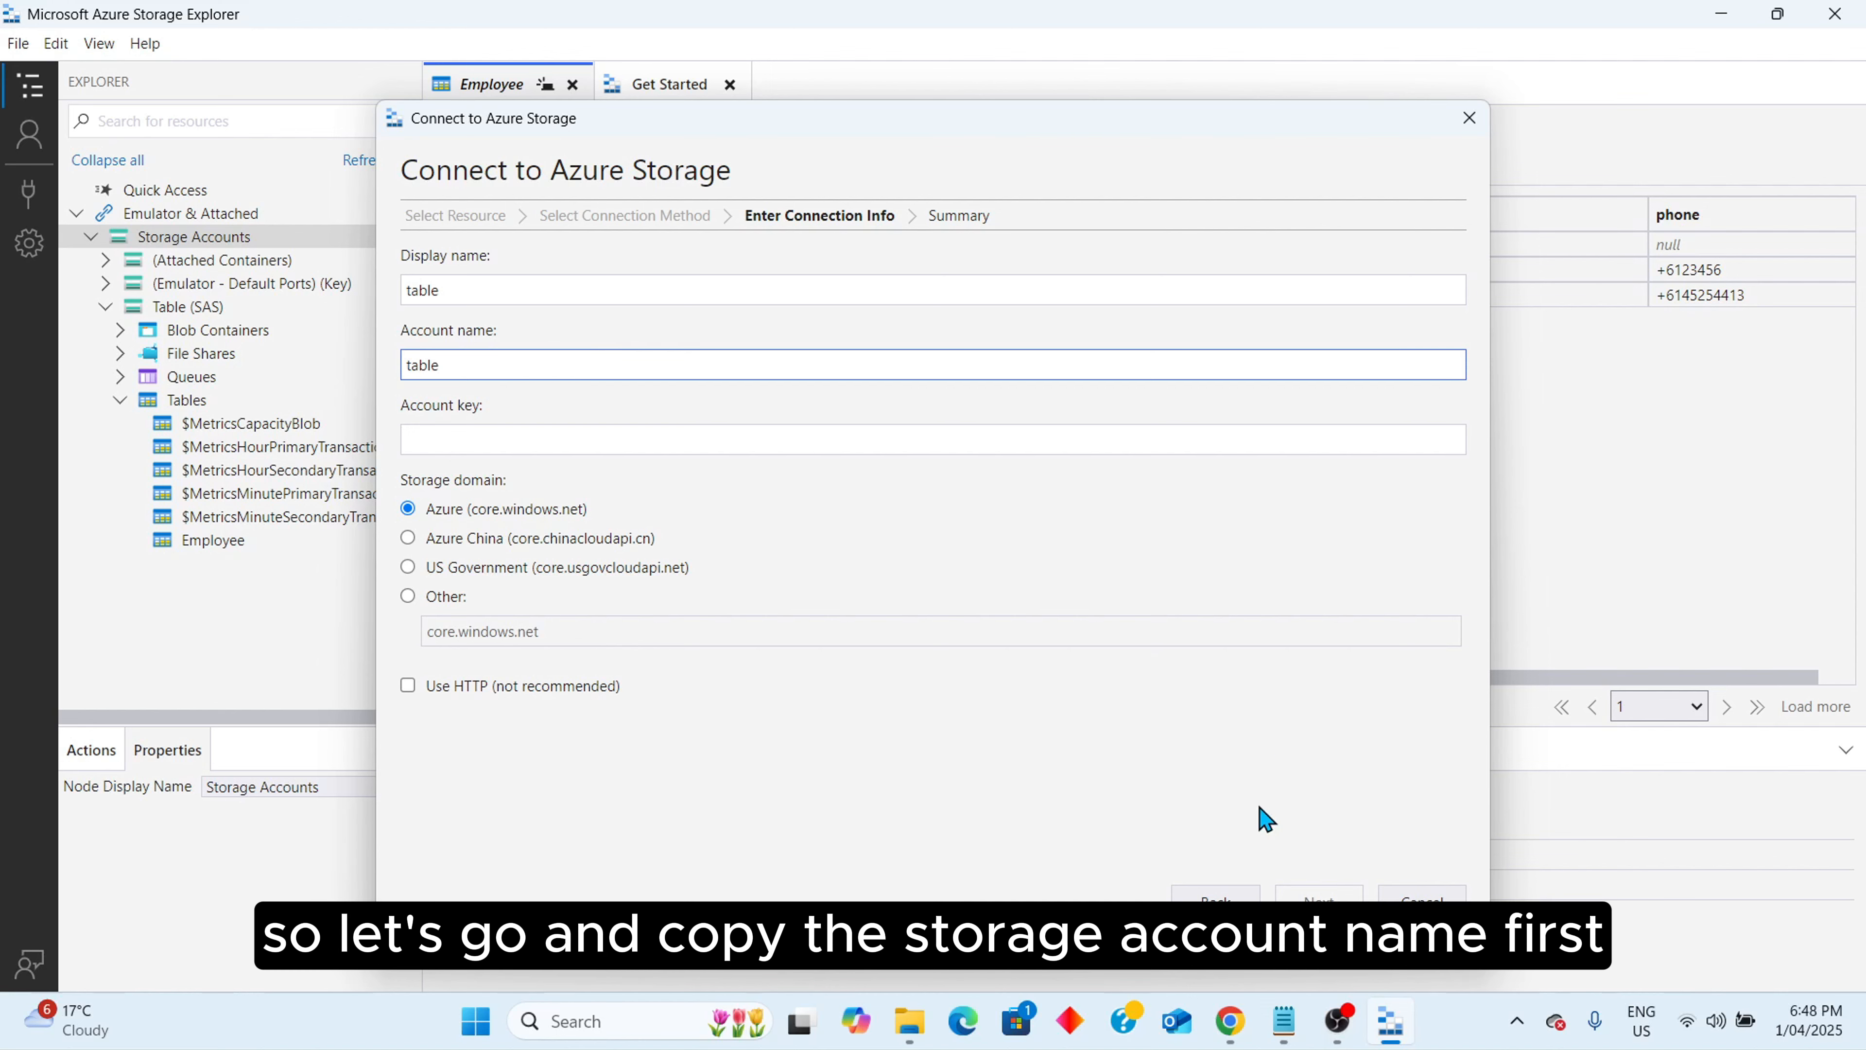
# Copy the account name strg1042025 from the portal and paste it as the account name.
pyautogui.moveTo(1230, 1030)
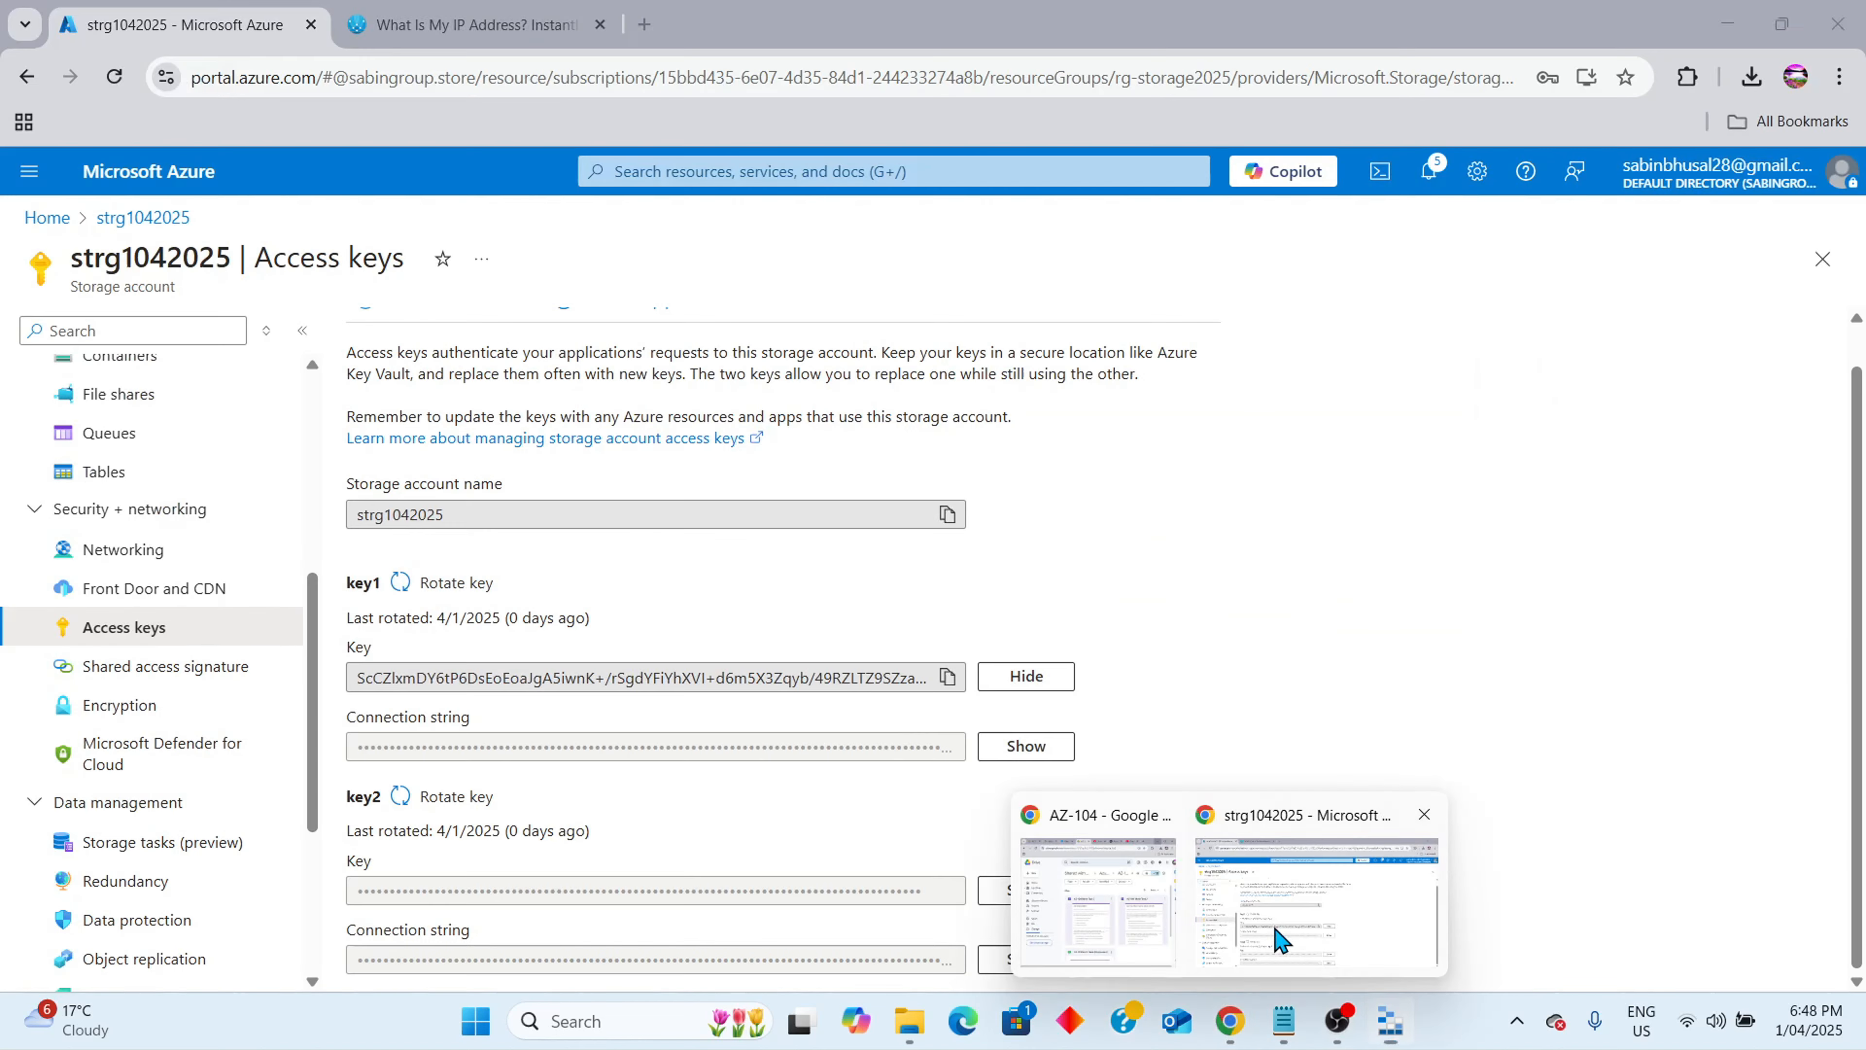
pyautogui.click(1275, 934)
pyautogui.doubleClick(167, 259)
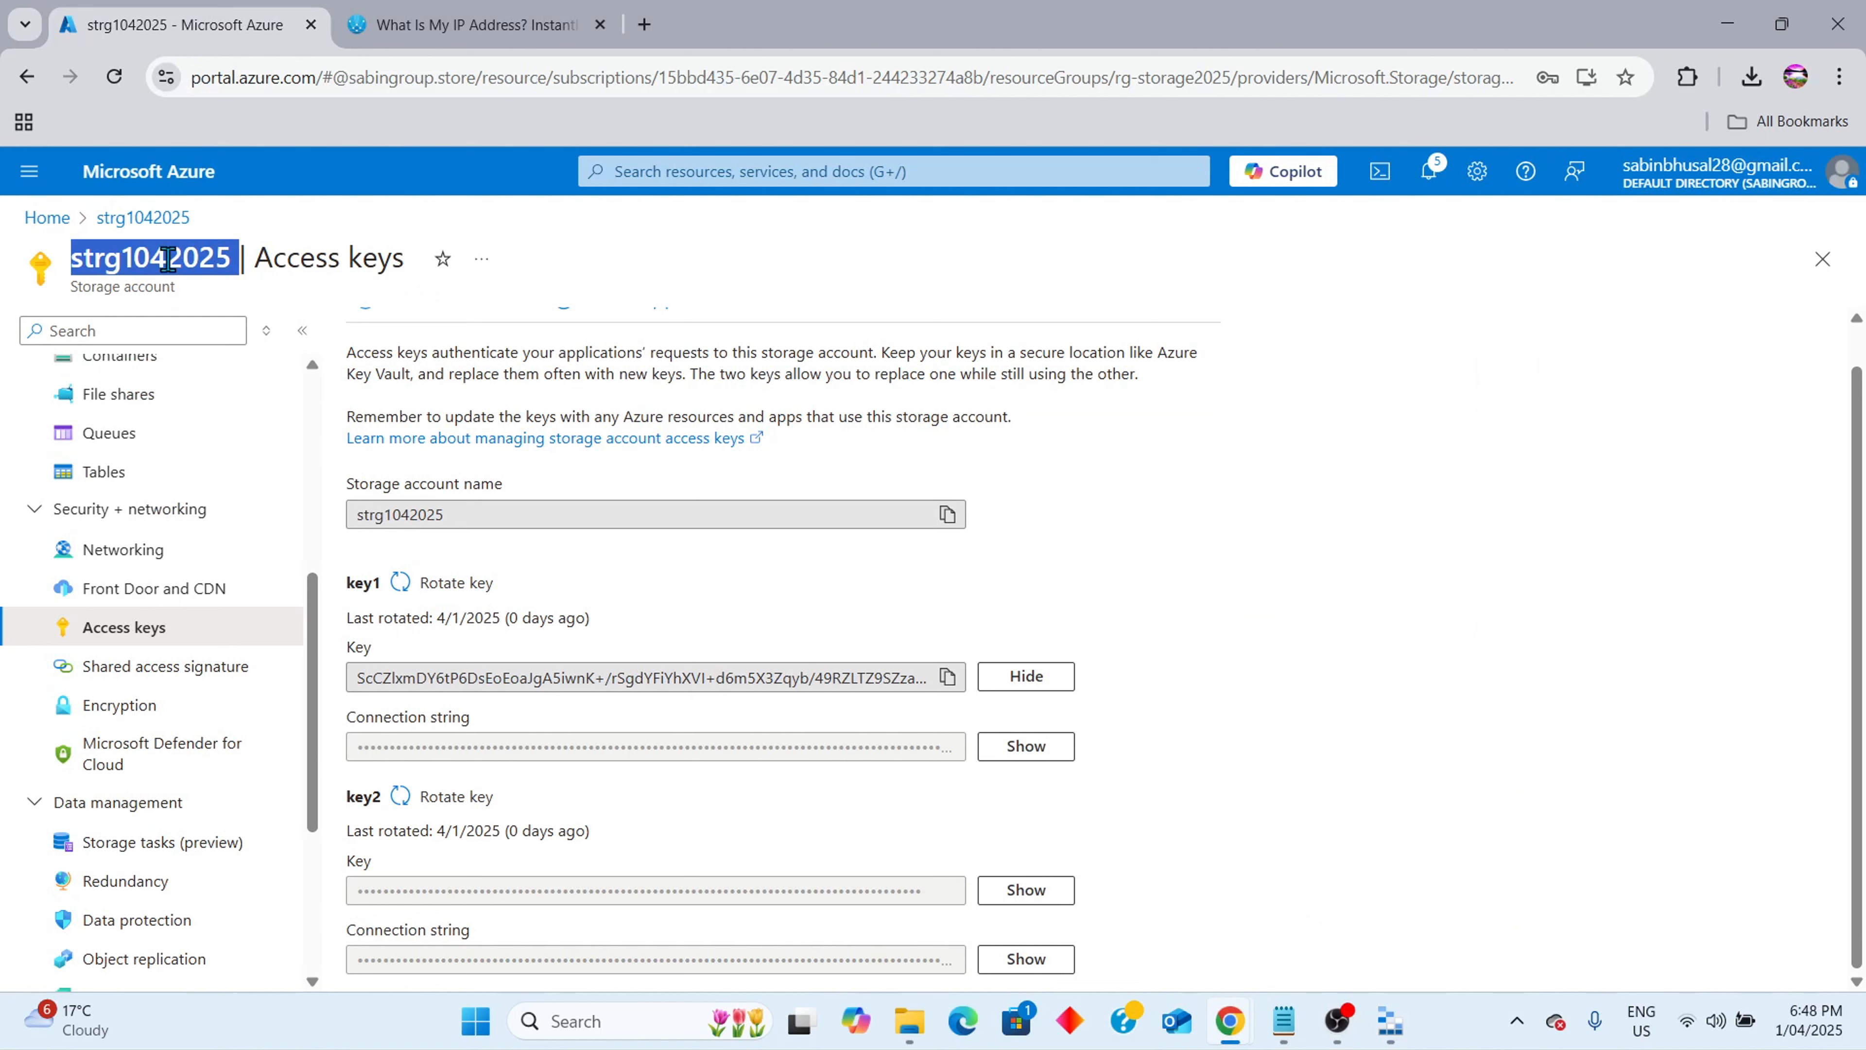
pyautogui.rightClick(172, 261)
pyautogui.click(228, 293)
pyautogui.click(1386, 801)
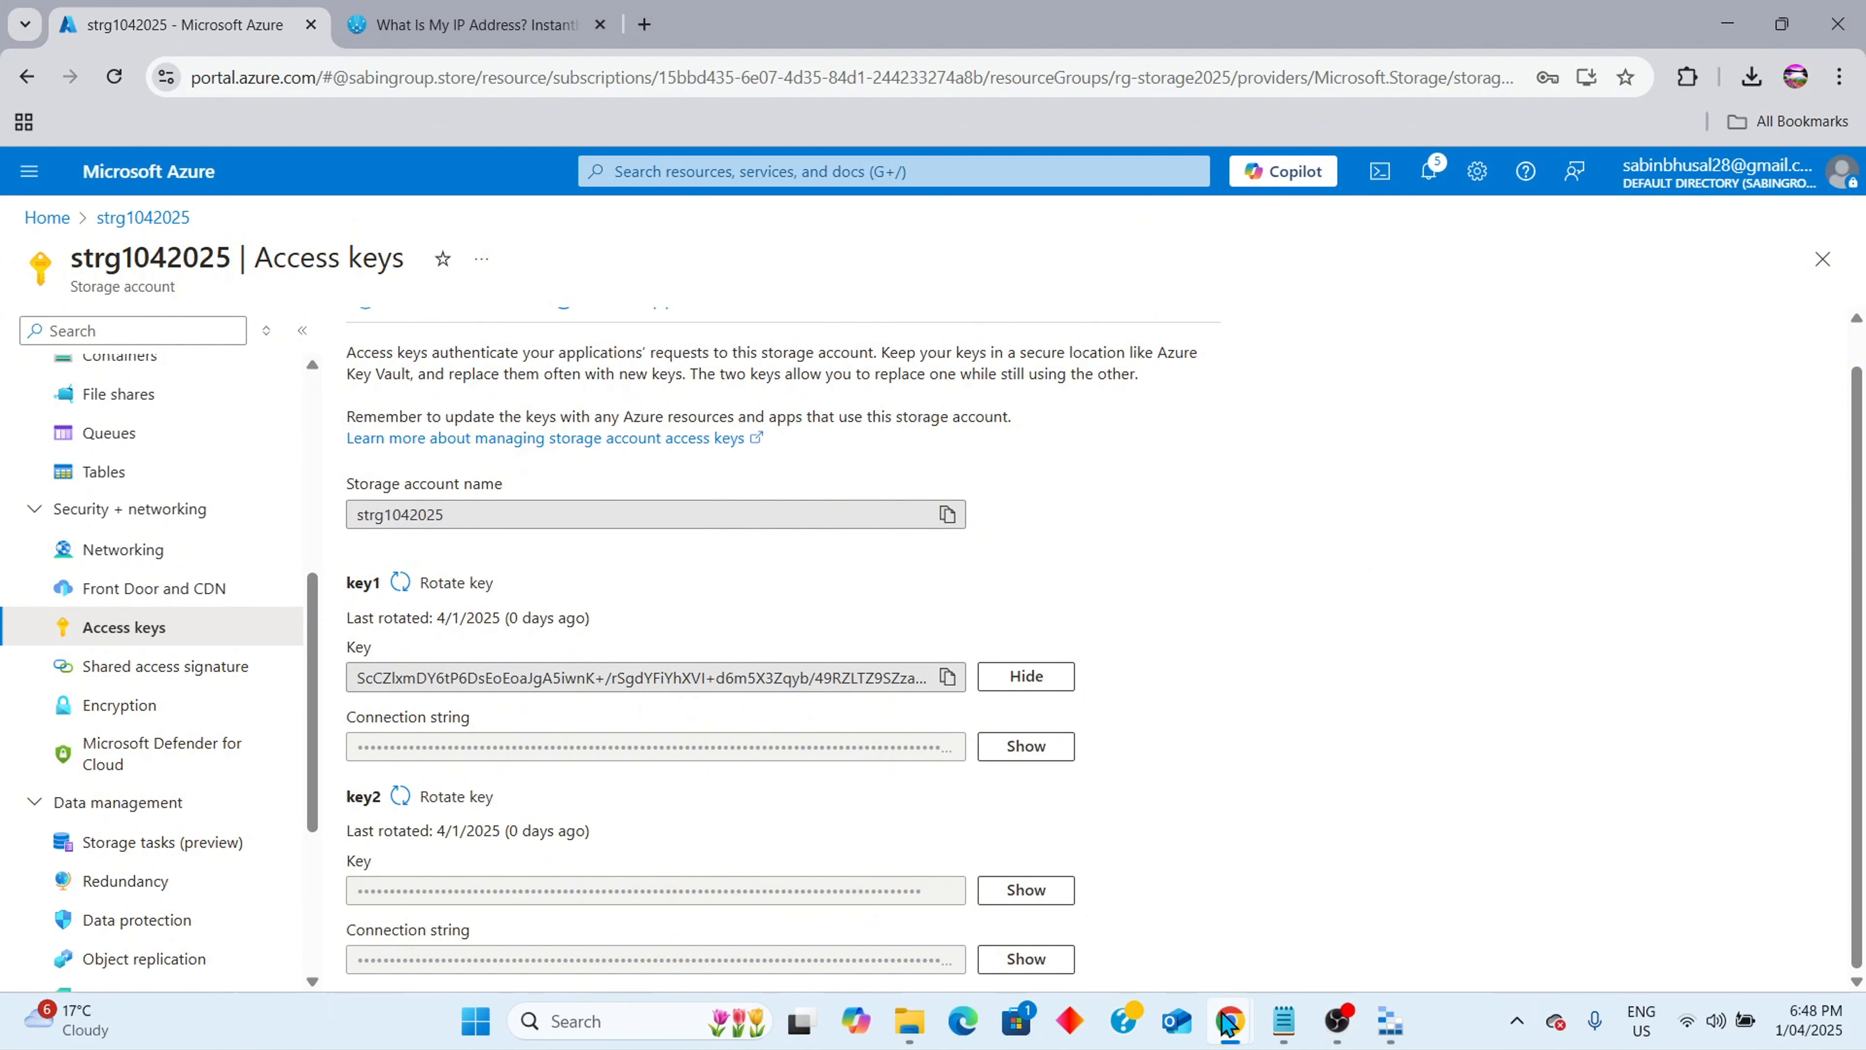
pyautogui.moveTo(1229, 1024)
pyautogui.click(1391, 1022)
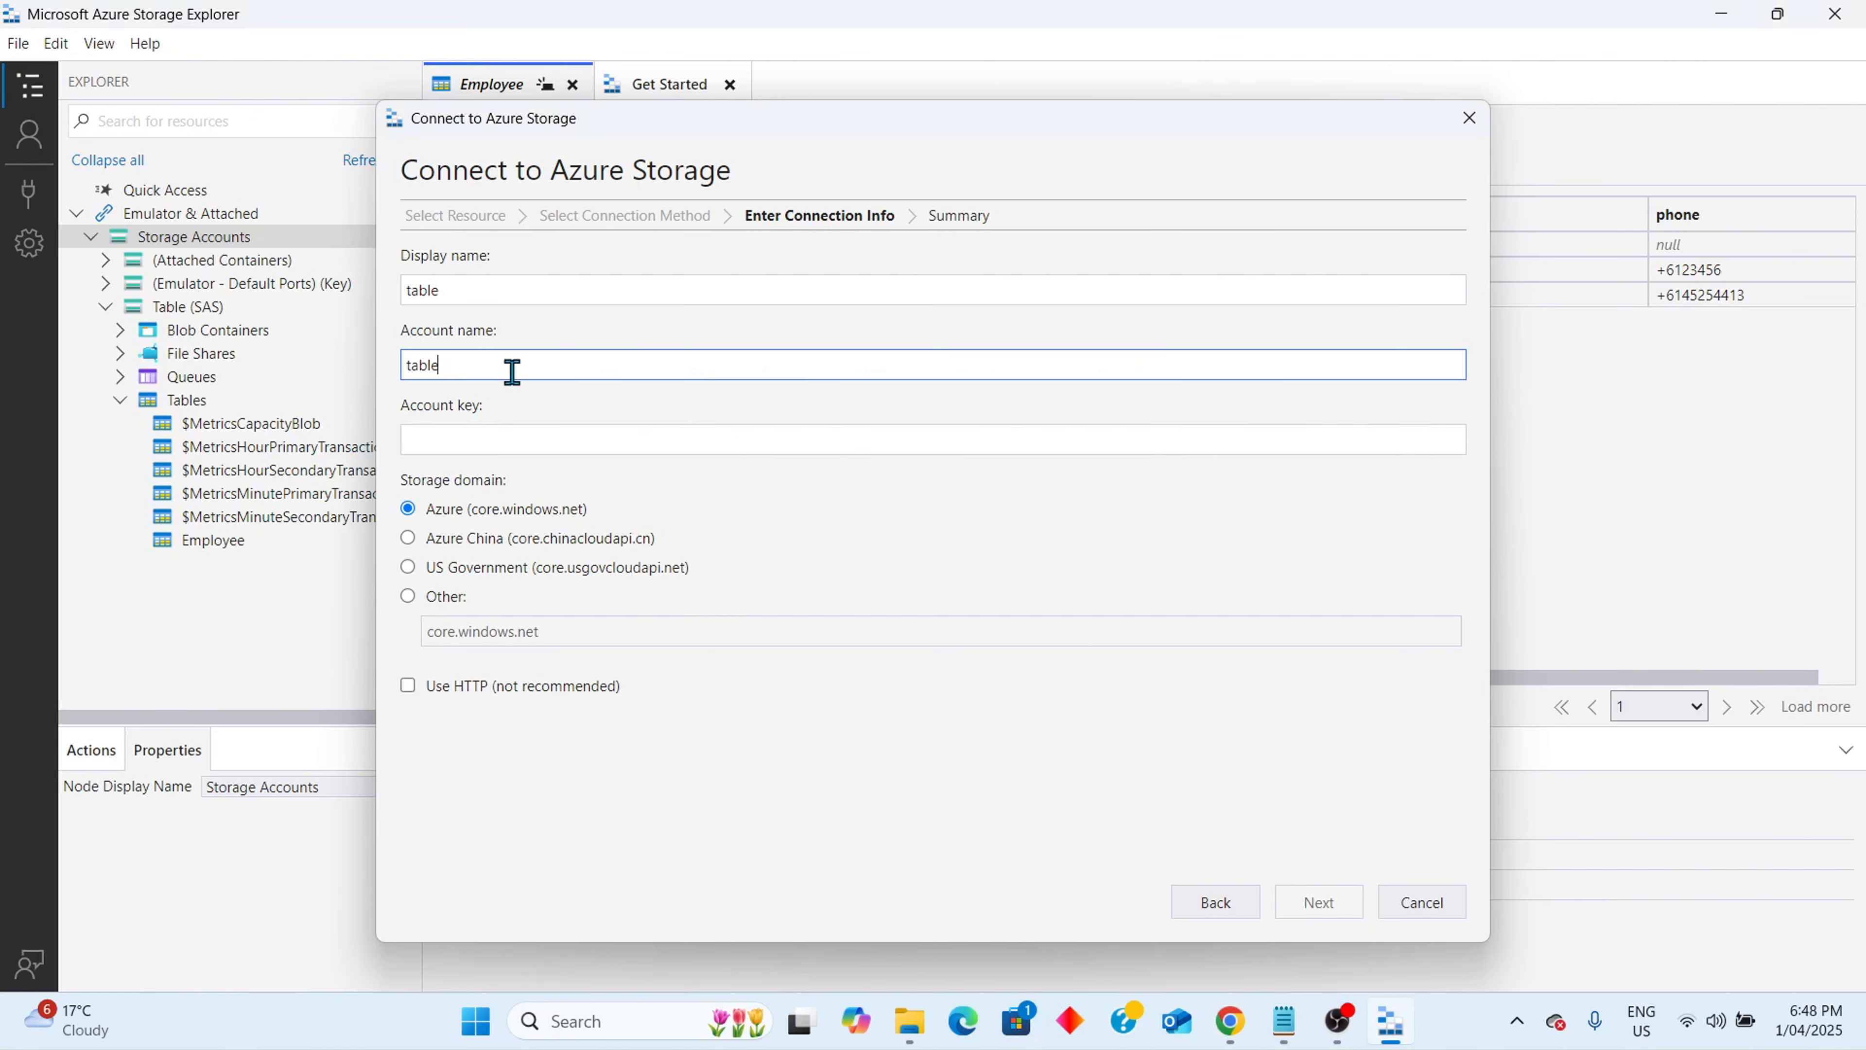
pyautogui.hotkey('ctrl', 'a')
pyautogui.hotkey('ctrl', 'v')
# Paste the key1 access key as the account key and create the connection.
pyautogui.click(587, 439)
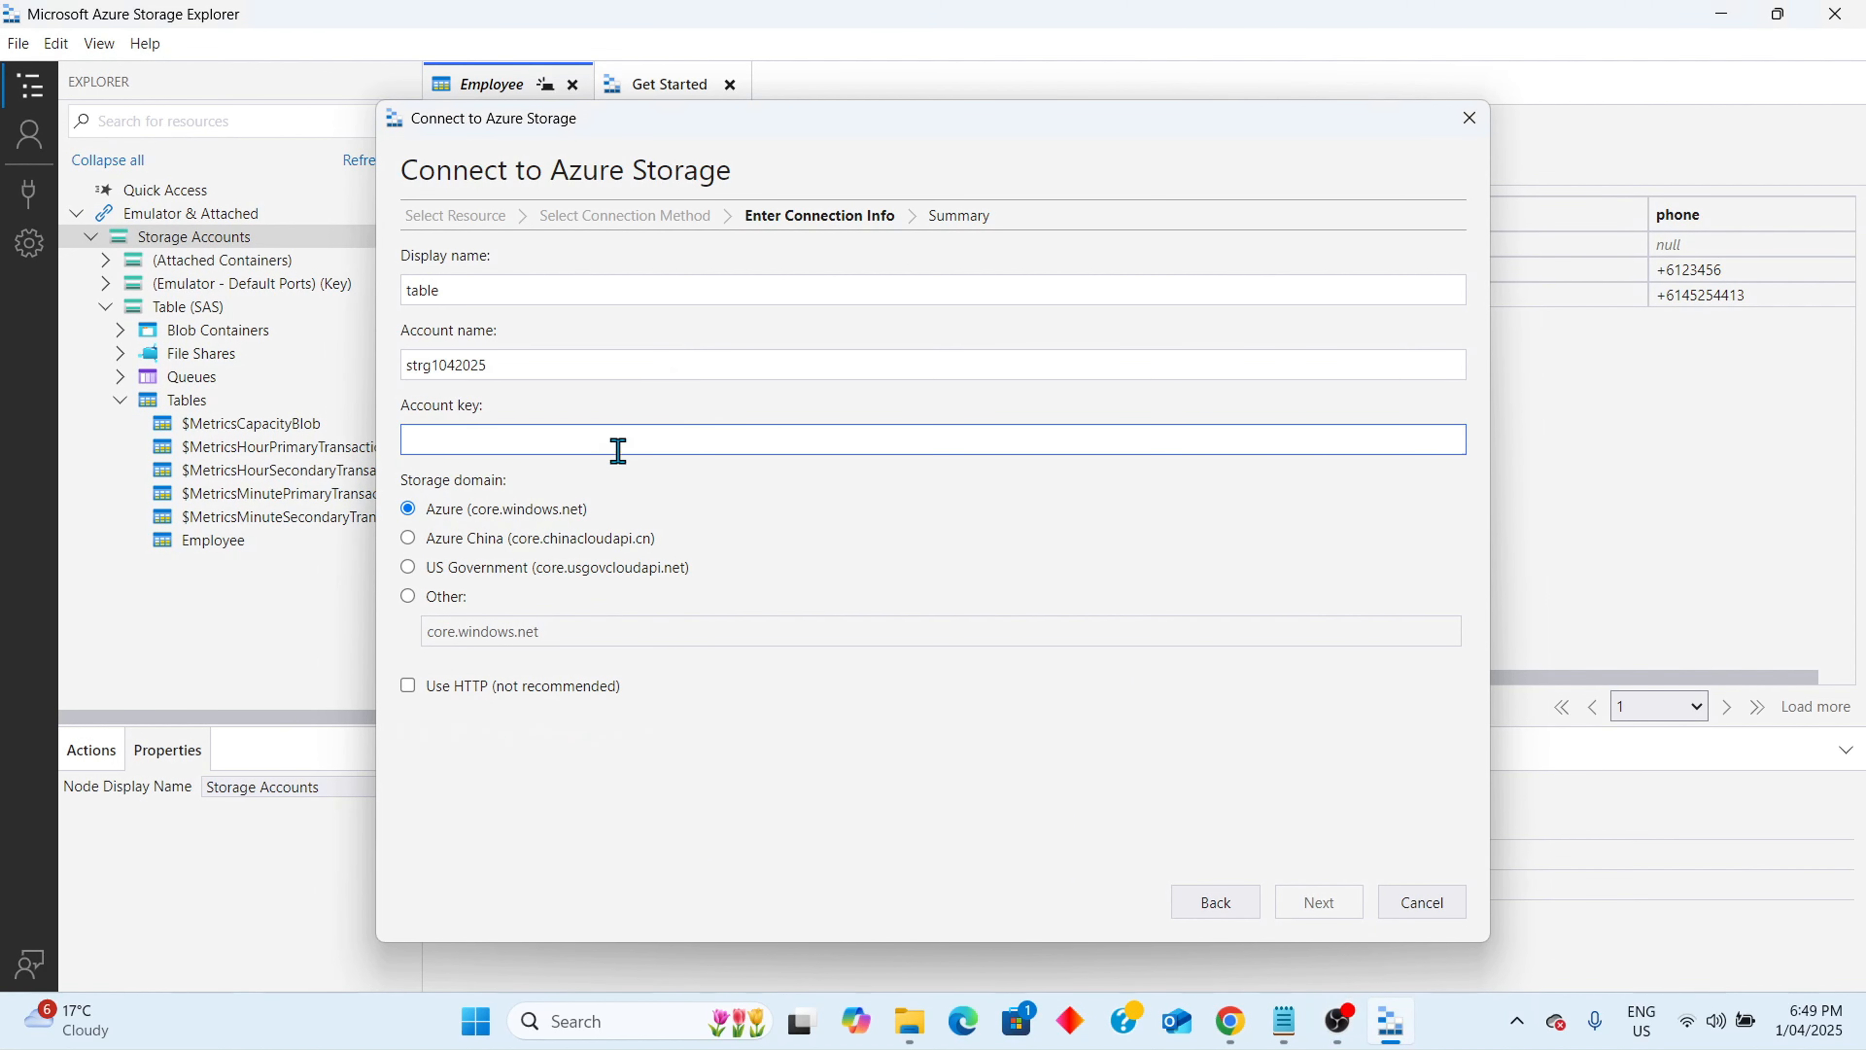
pyautogui.moveTo(1230, 1019)
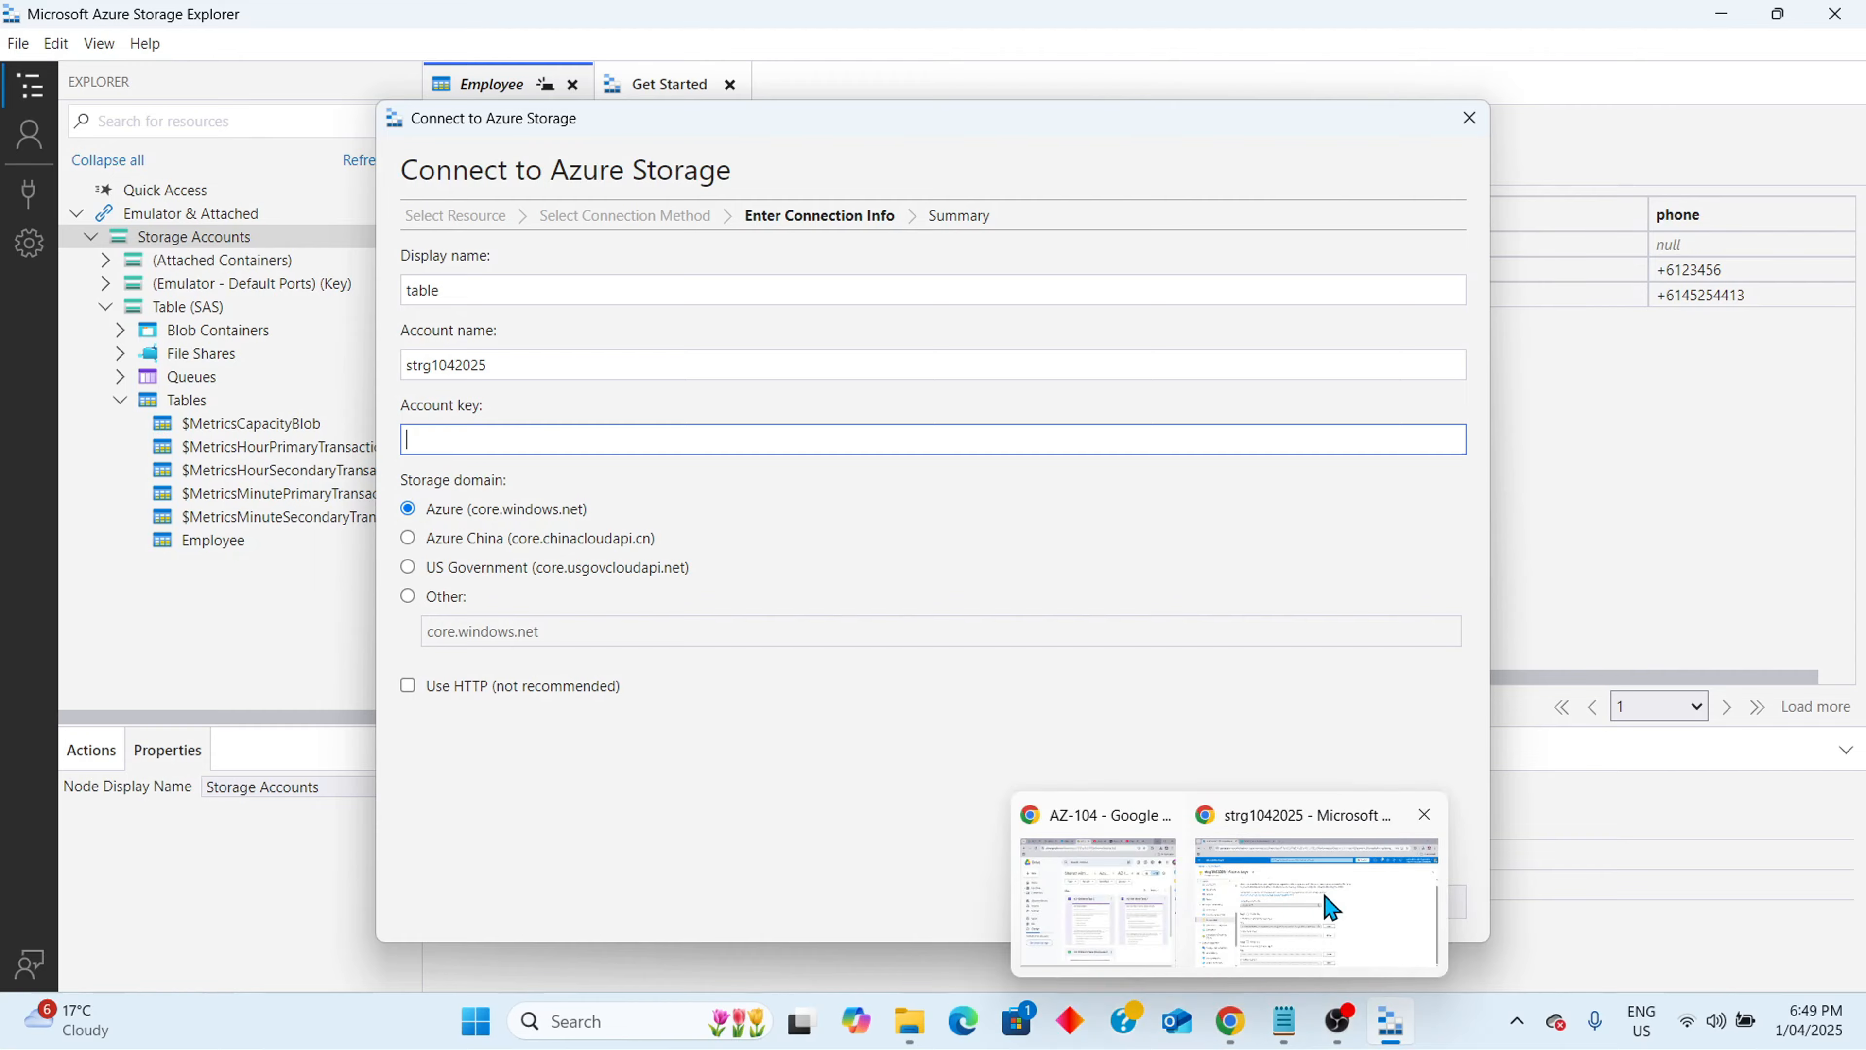
pyautogui.click(1331, 908)
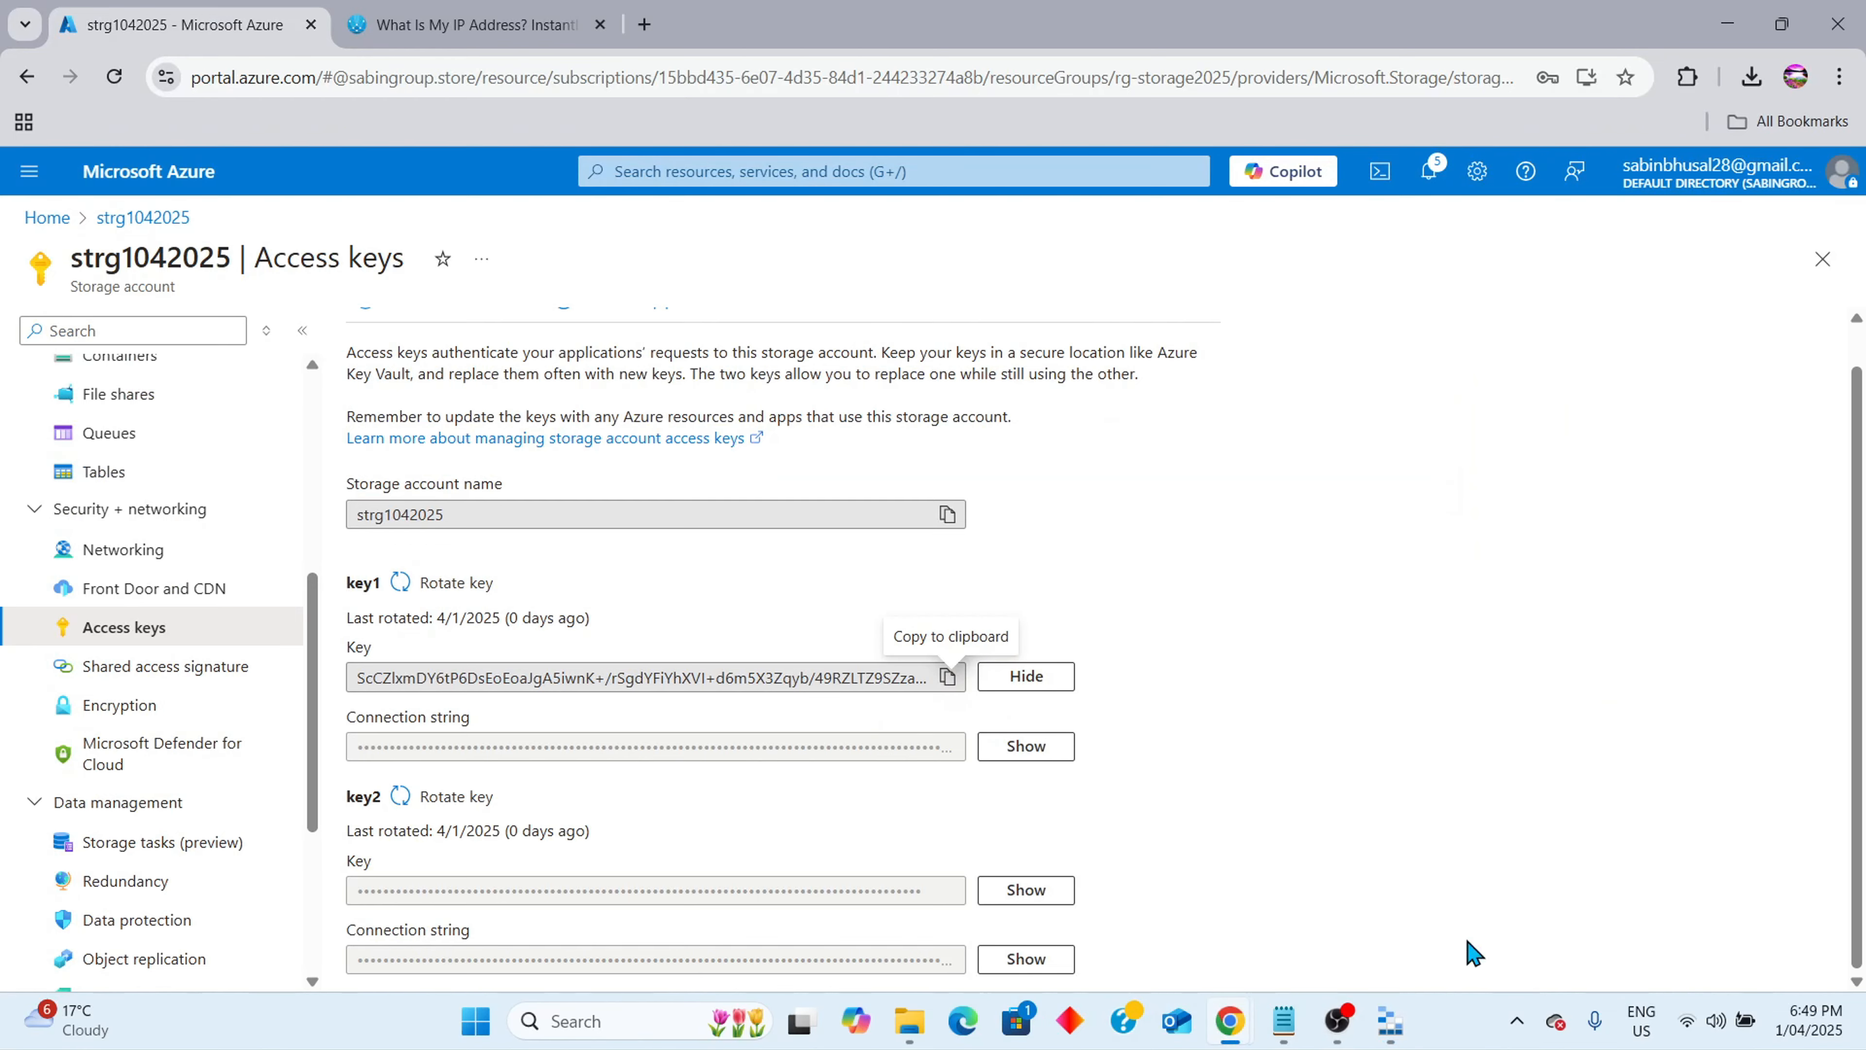
pyautogui.click(1391, 1021)
pyautogui.hotkey('ctrl', 'v')
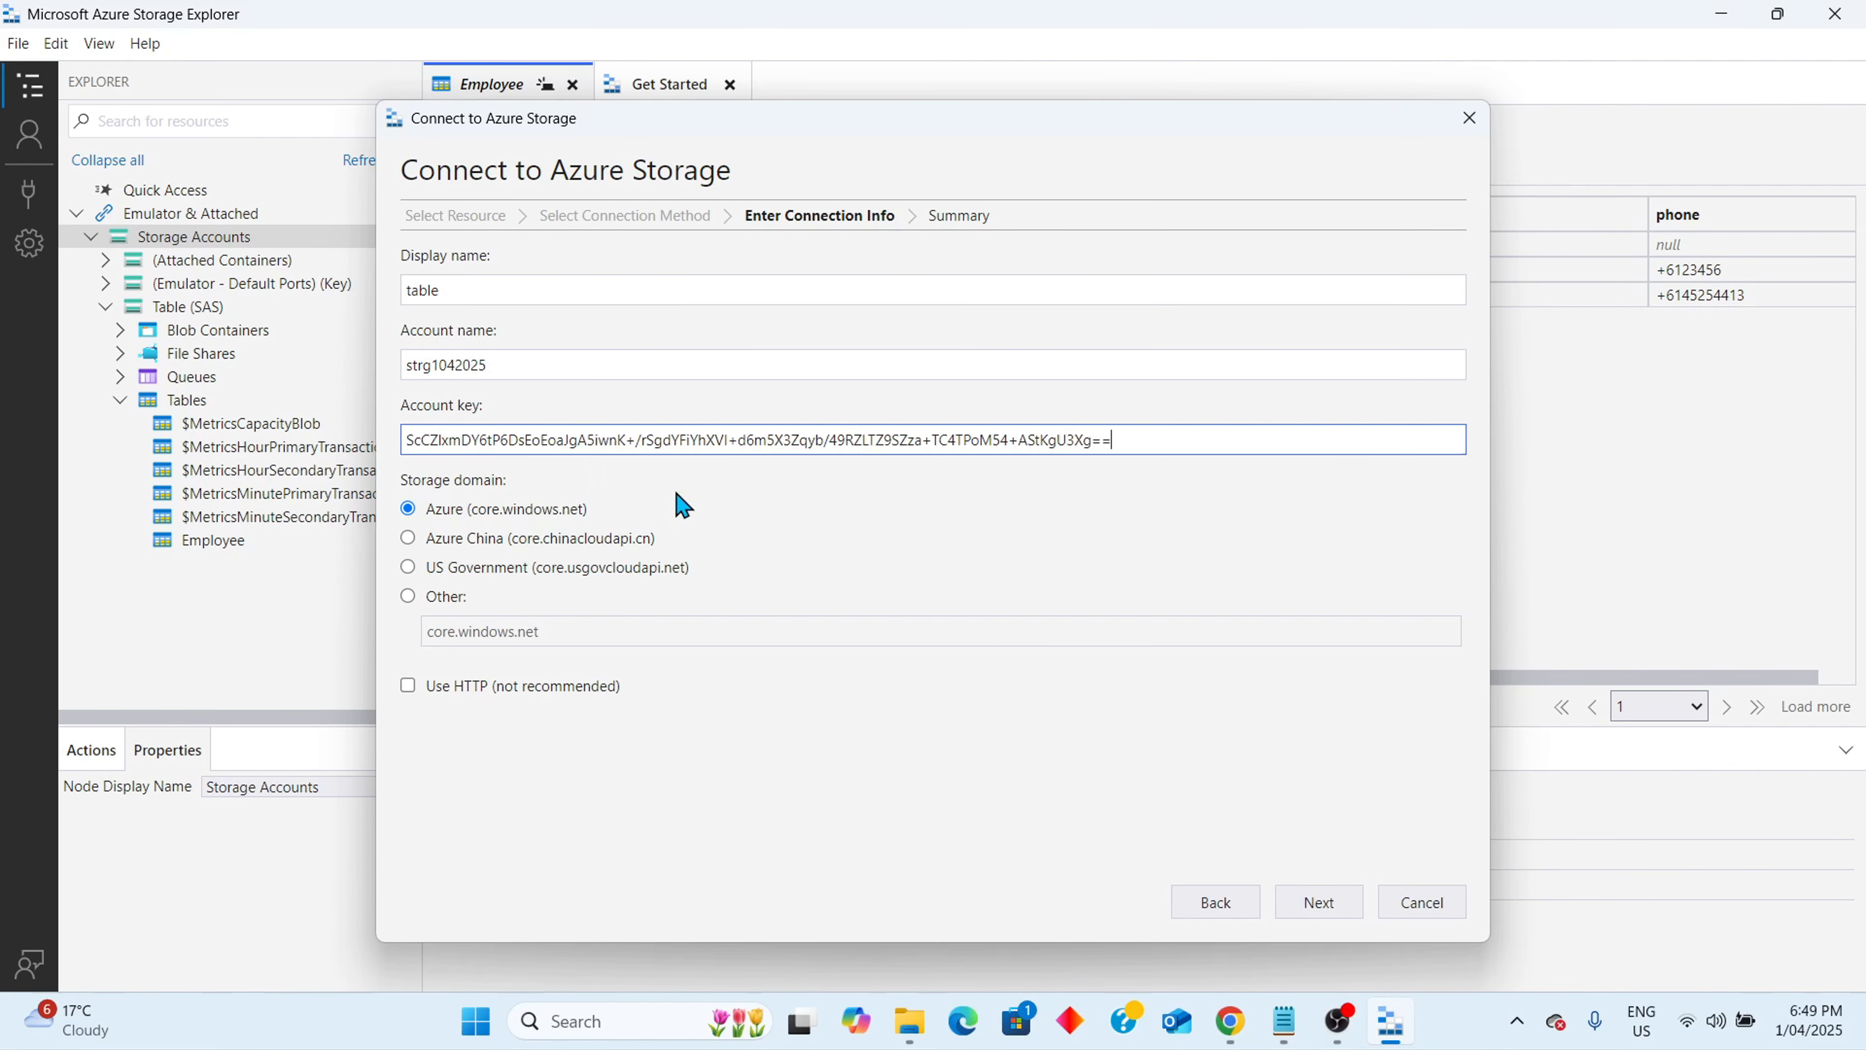
pyautogui.click(1318, 906)
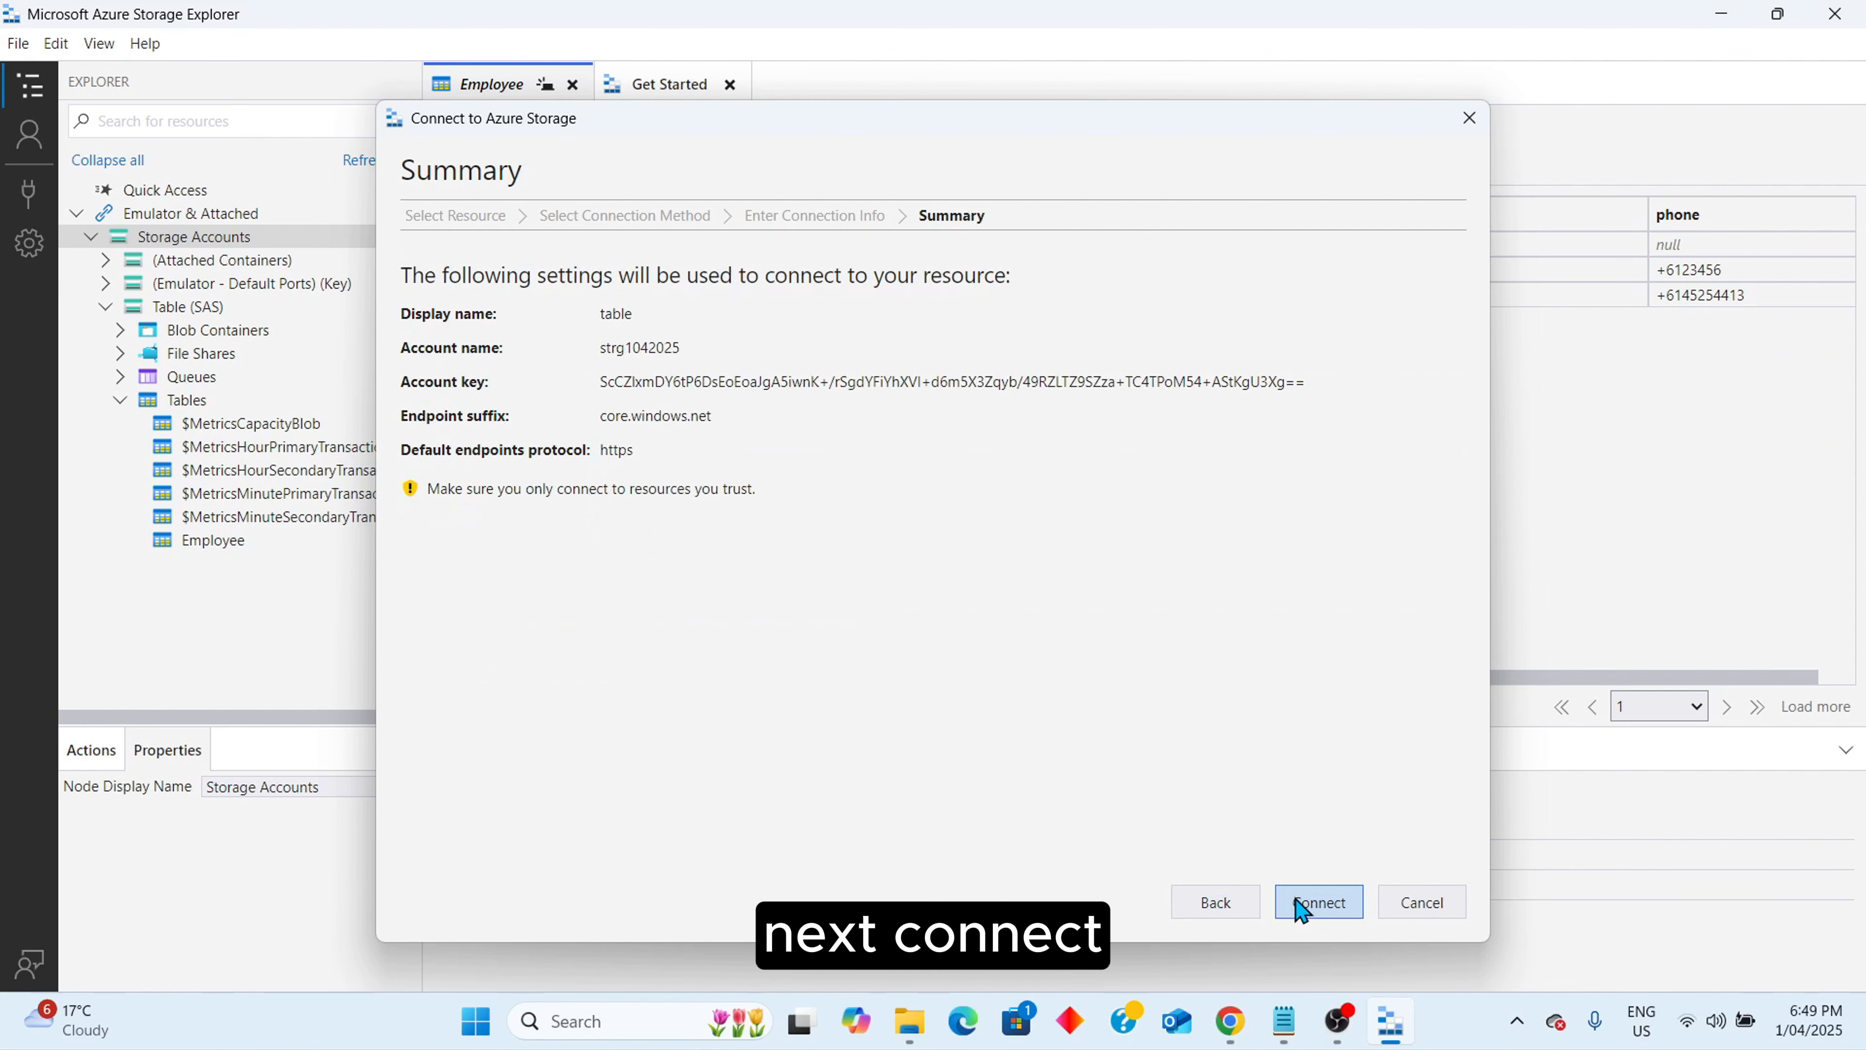
pyautogui.click(1318, 904)
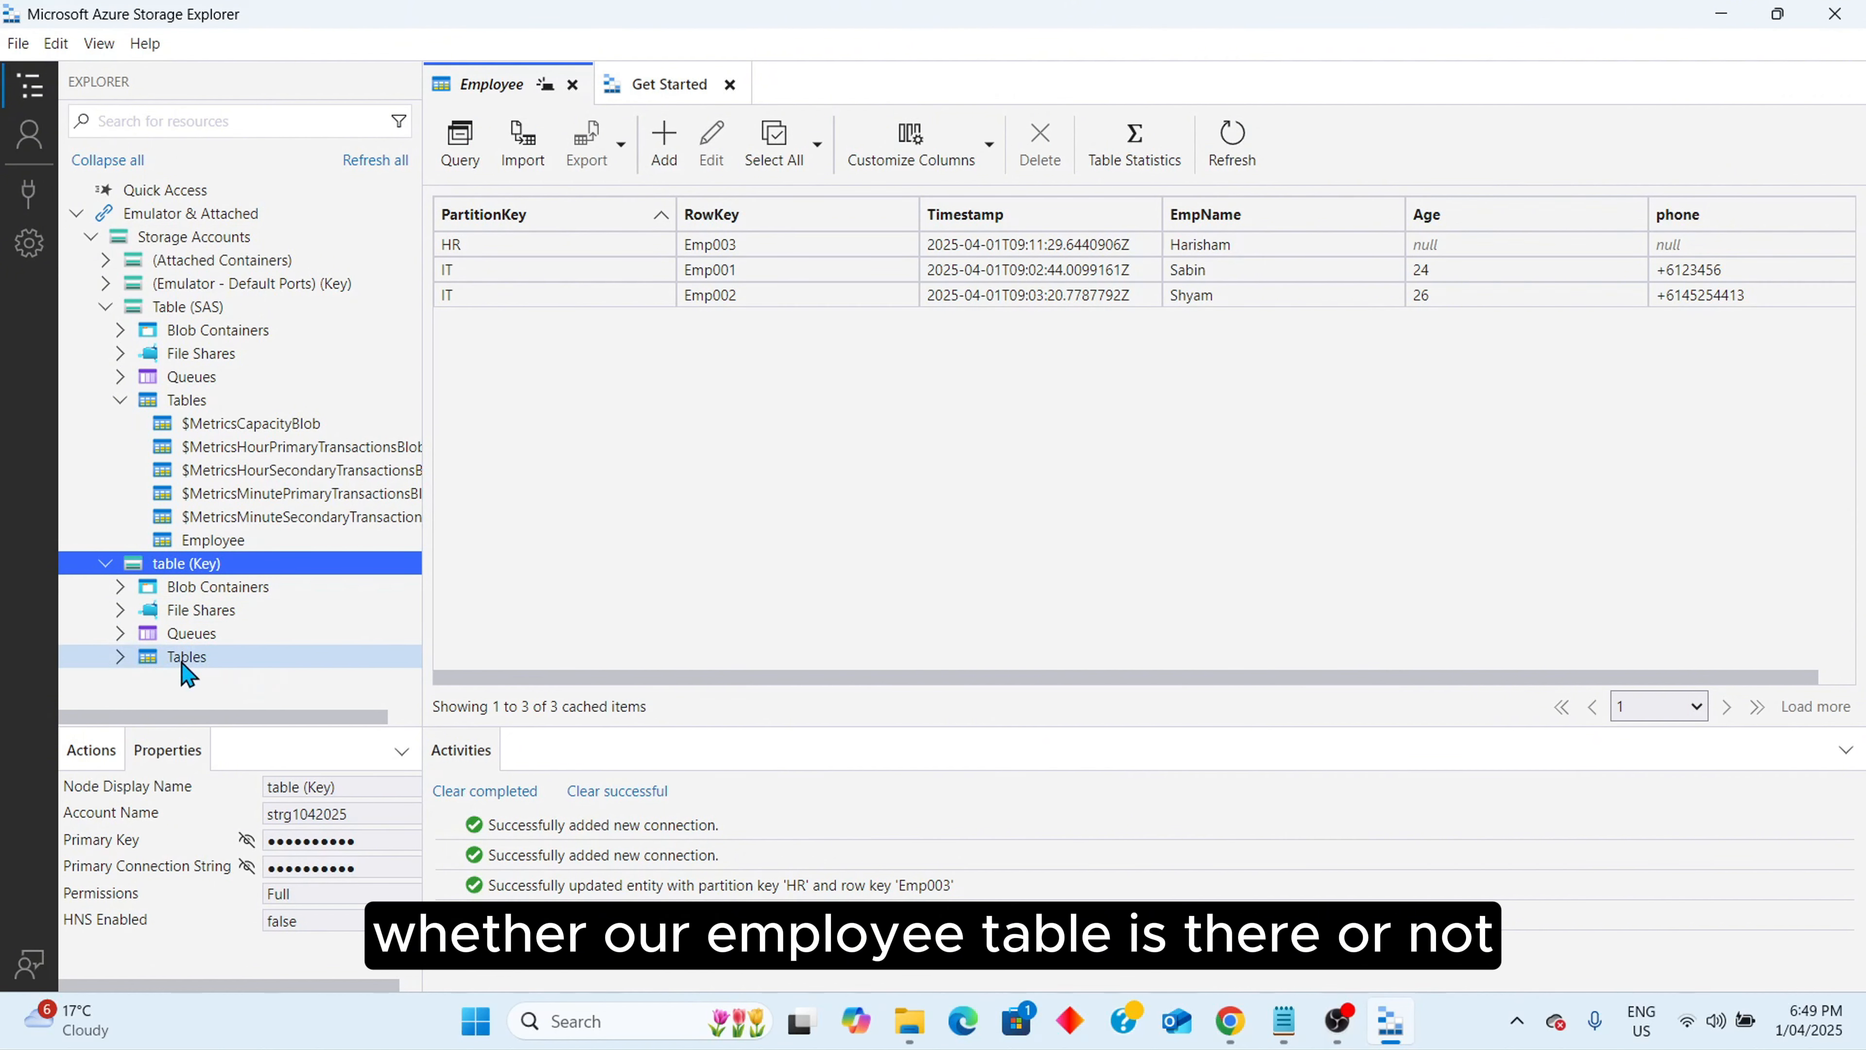
# Expand Tables under table (Key) and open Employee, showing HR/Emp003, IT/Emp001 and IT/Emp002.
pyautogui.click(121, 657)
pyautogui.scroll(-1, 193, 548)
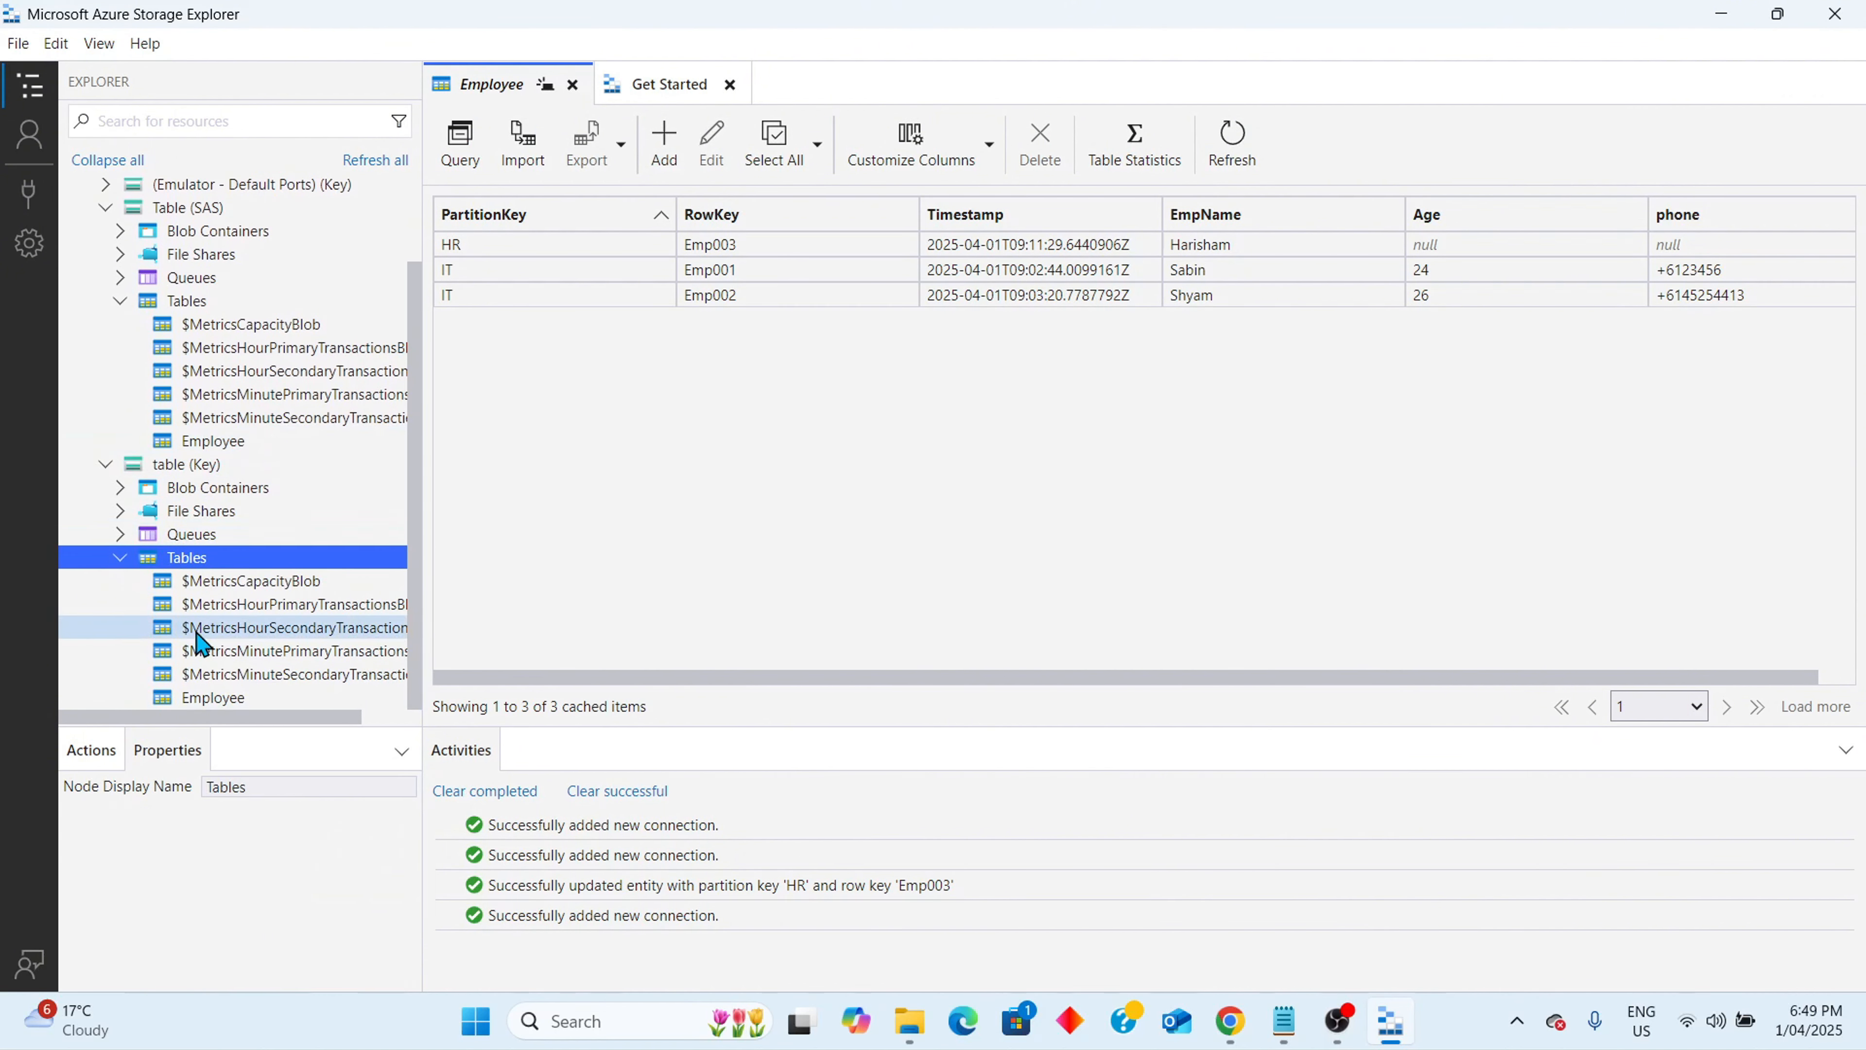
pyautogui.click(234, 698)
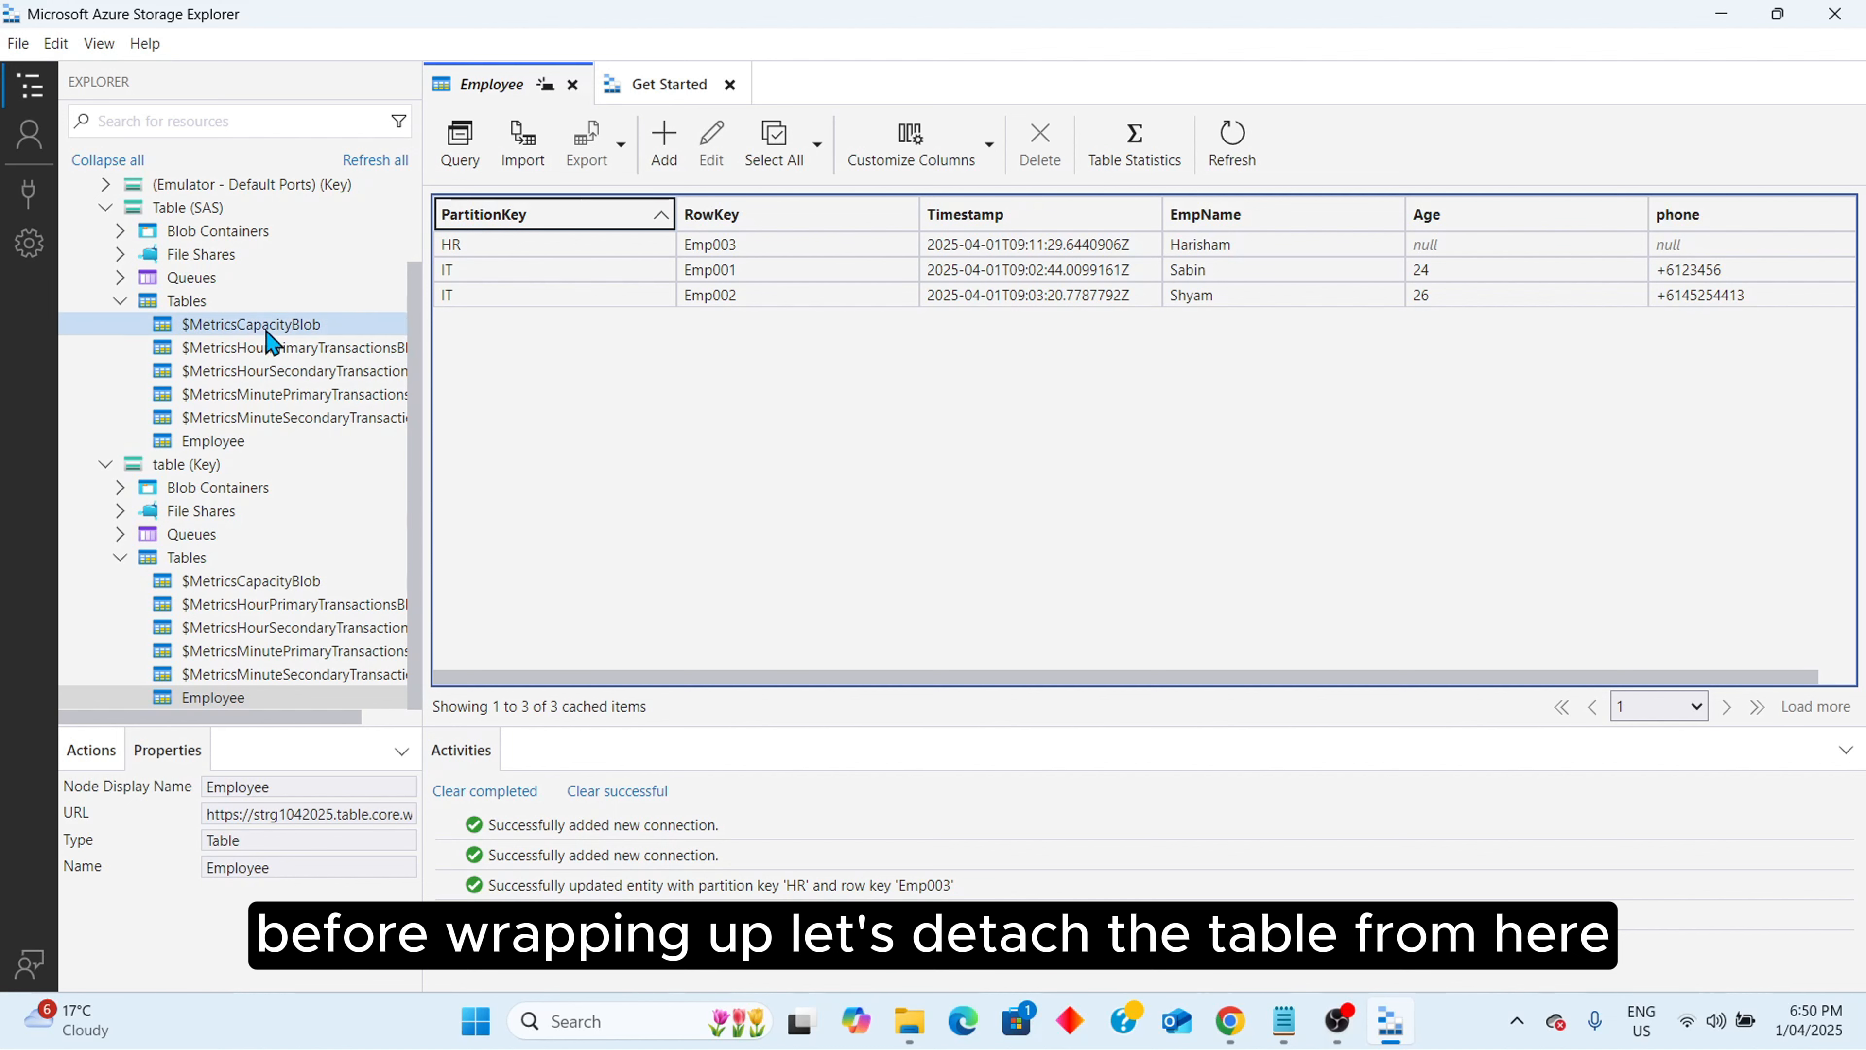
# Detach both the Table (SAS) and table (Key) connections from Storage Explorer.
pyautogui.rightClick(220, 207)
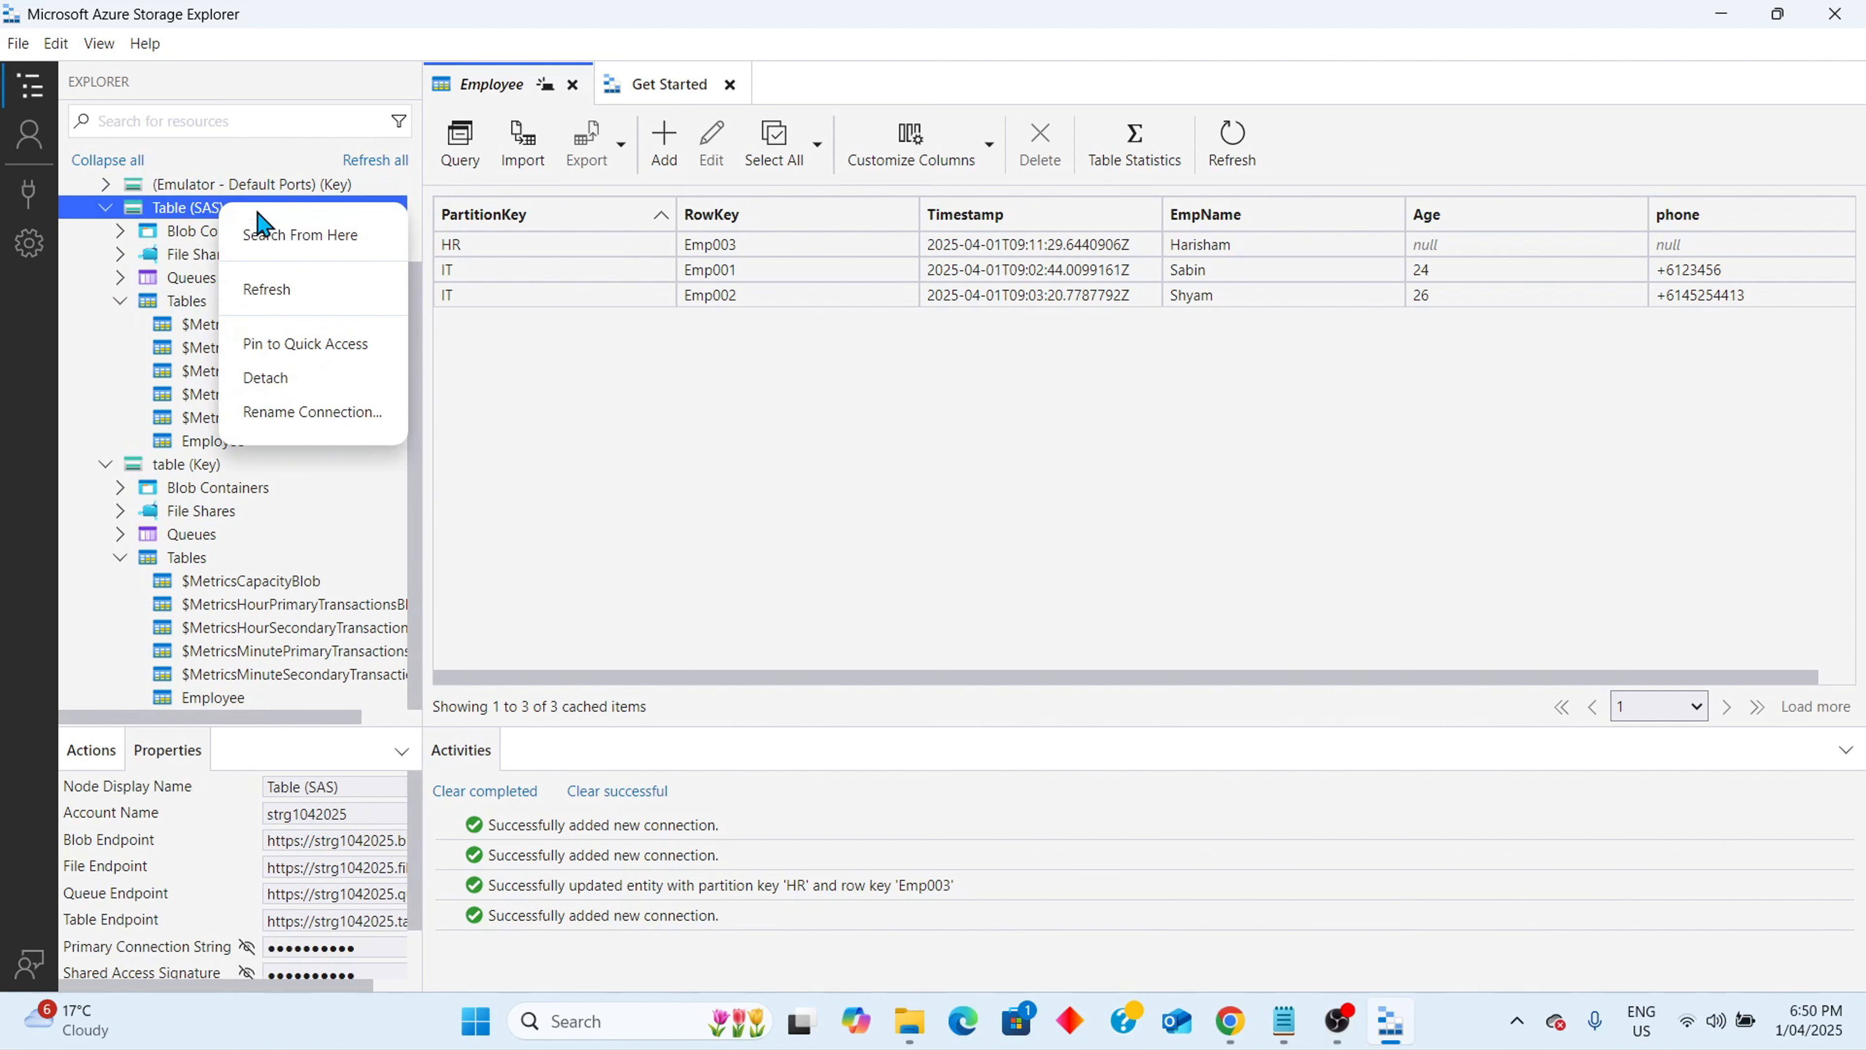
pyautogui.click(266, 377)
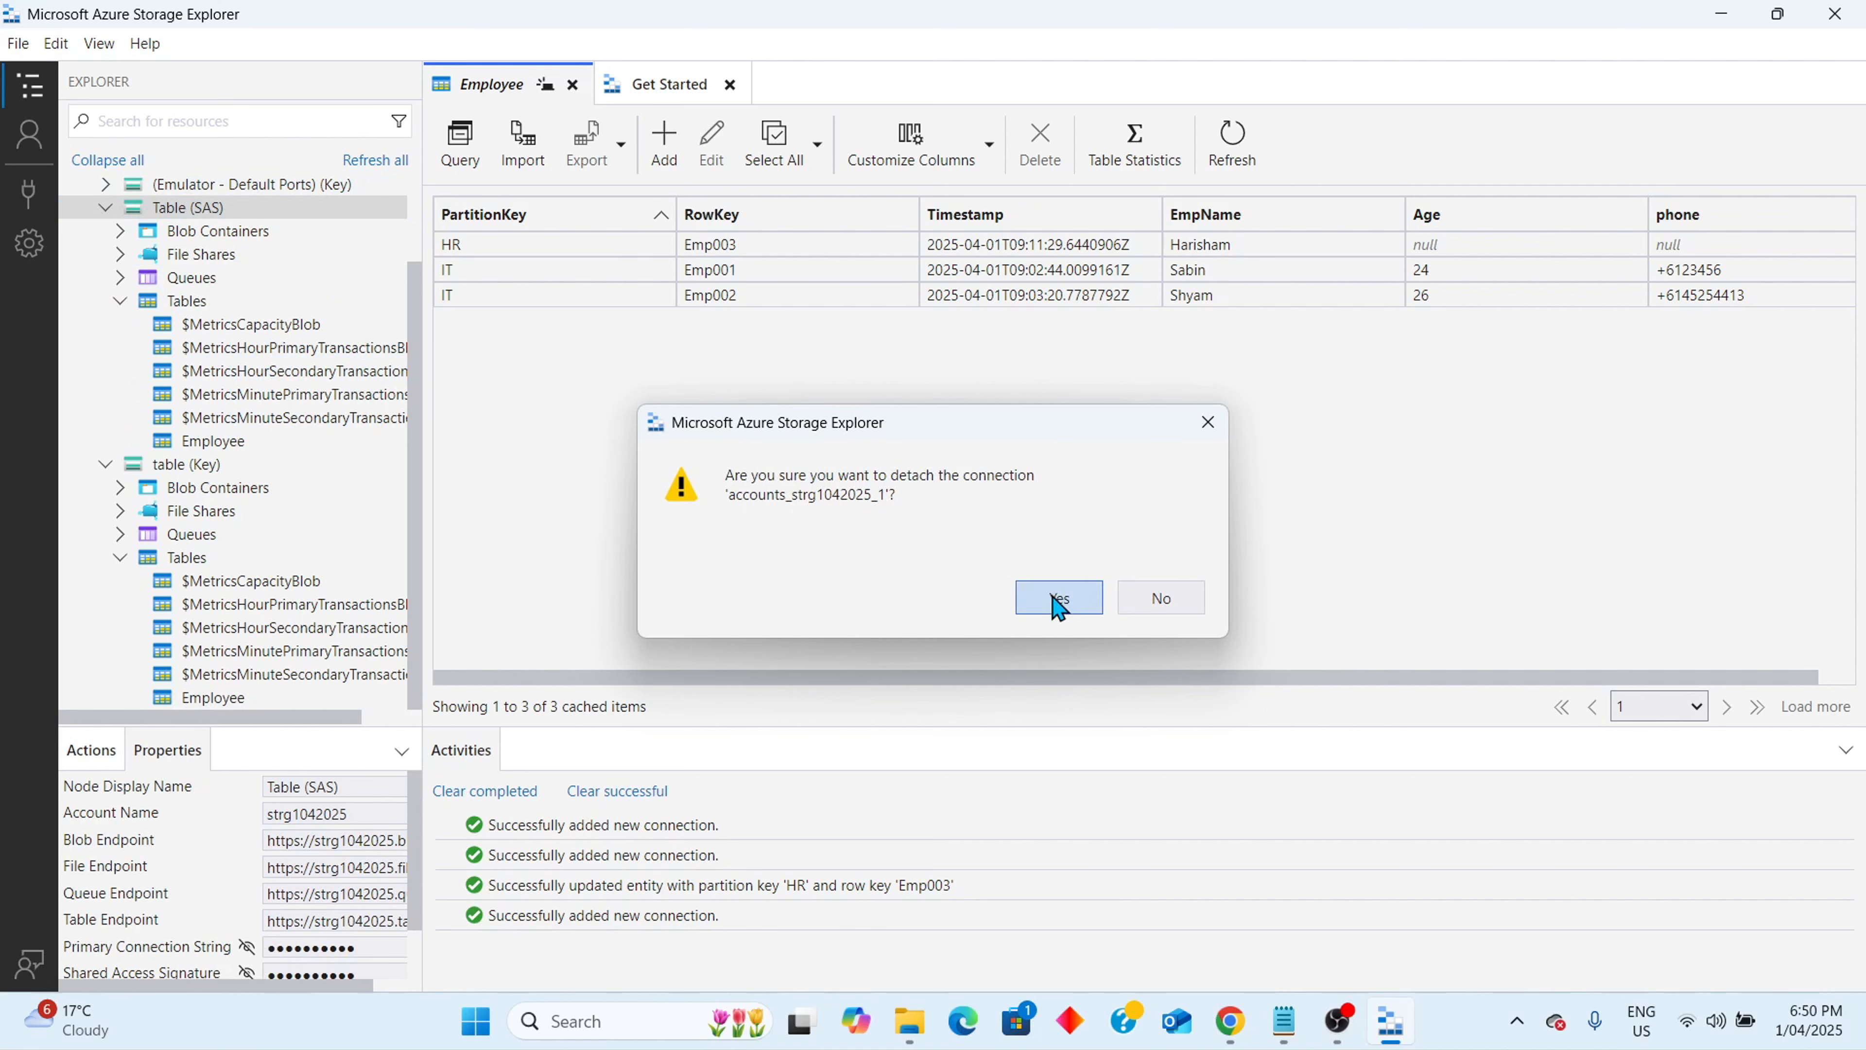
pyautogui.click(1059, 598)
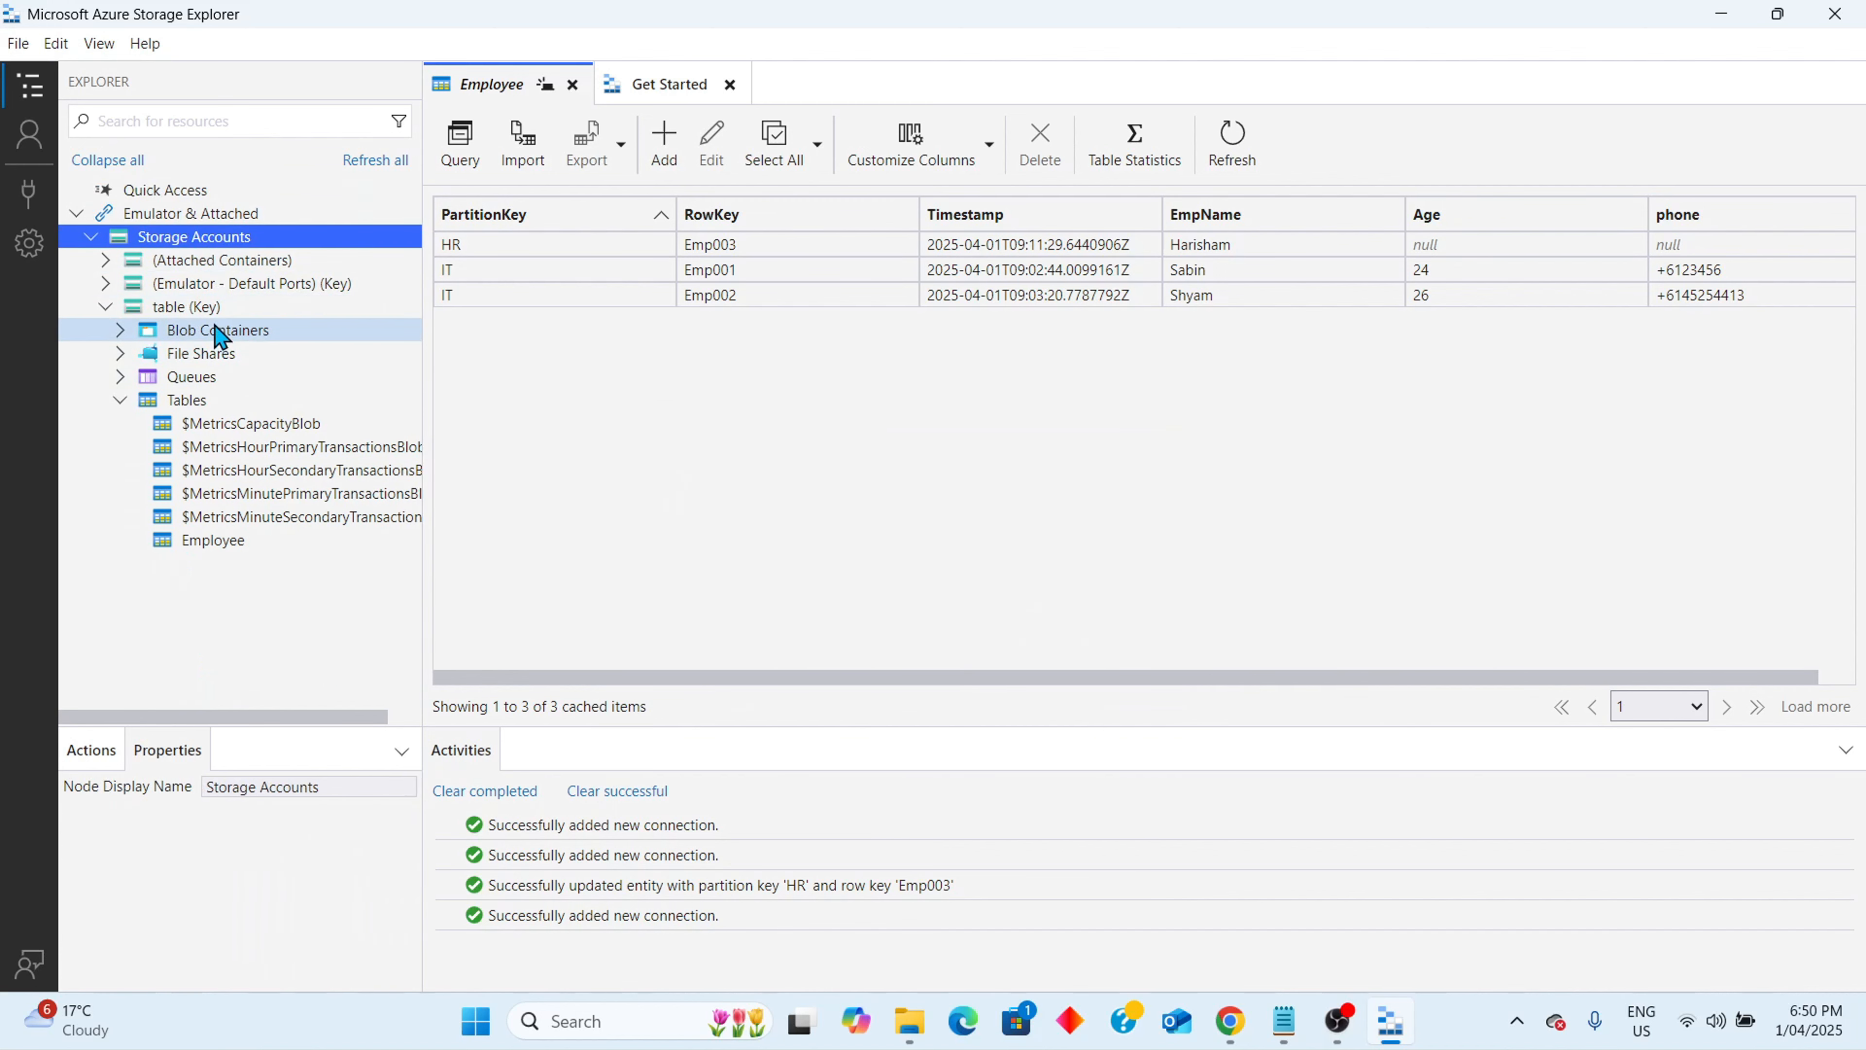
pyautogui.rightClick(236, 305)
pyautogui.click(324, 589)
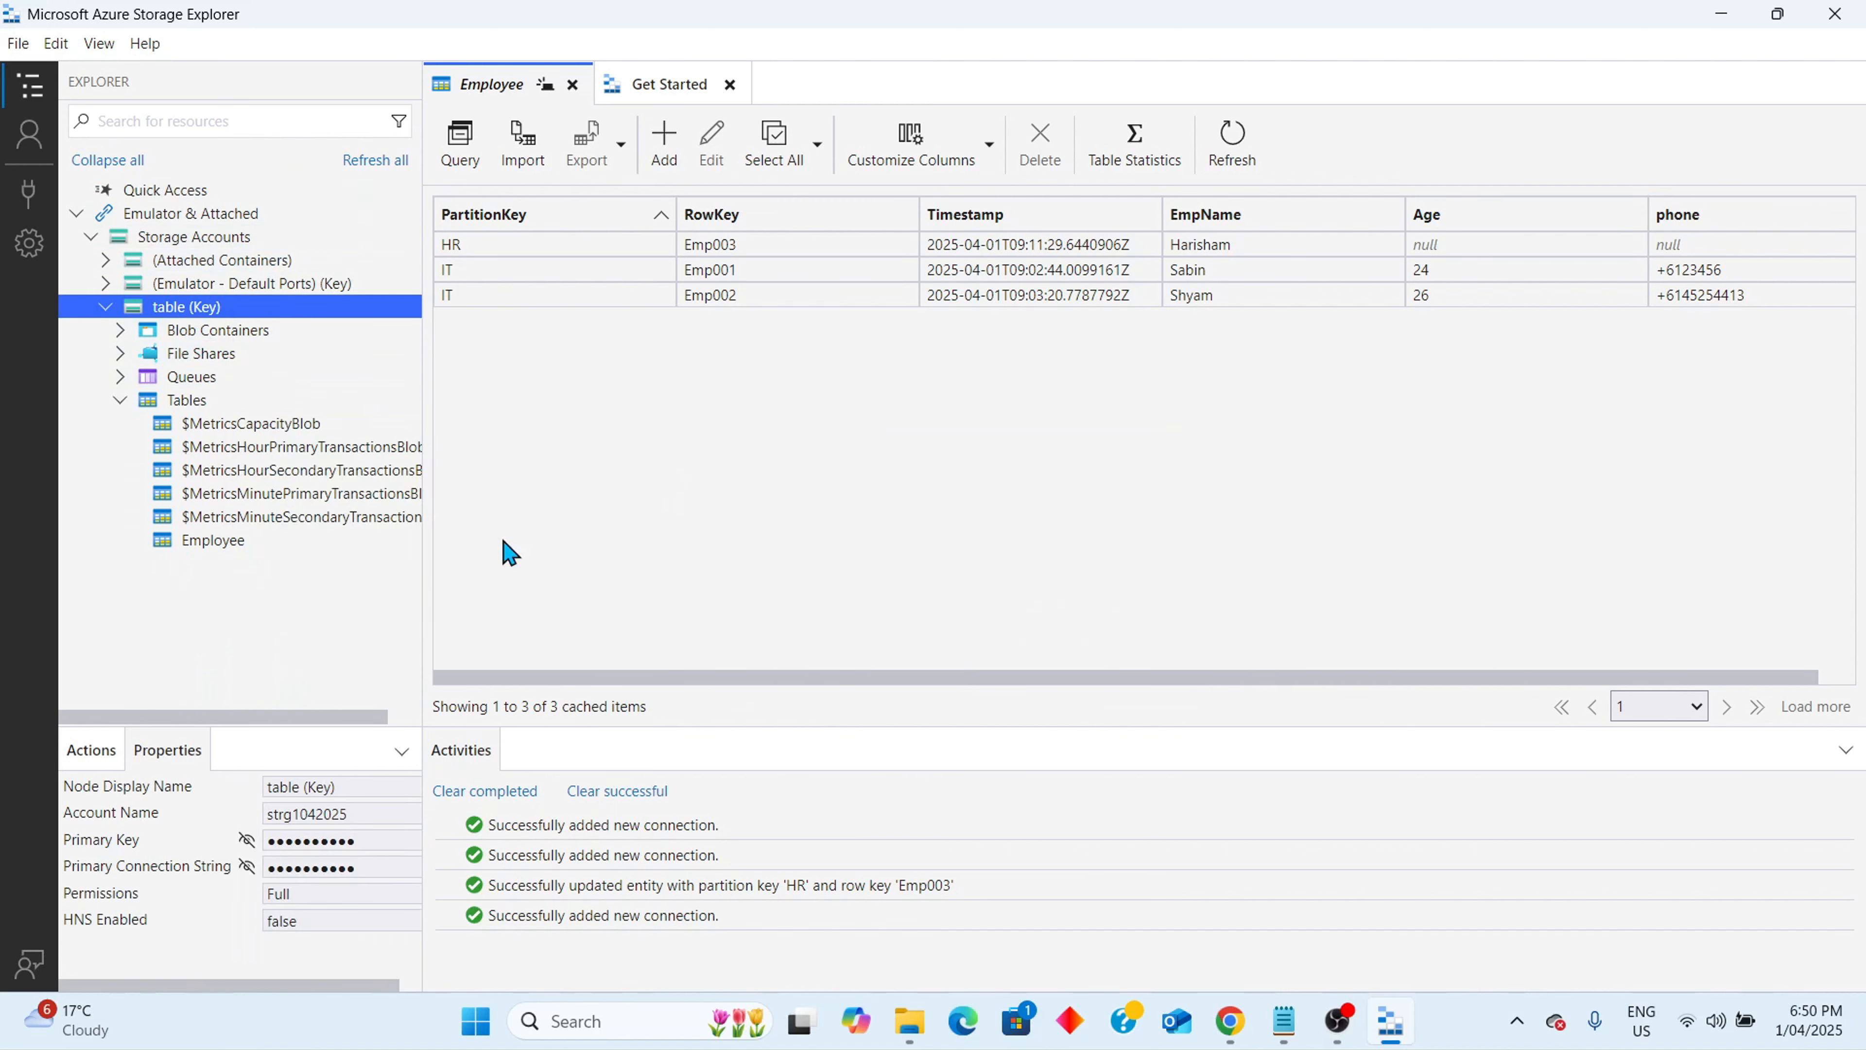
pyautogui.click(1059, 598)
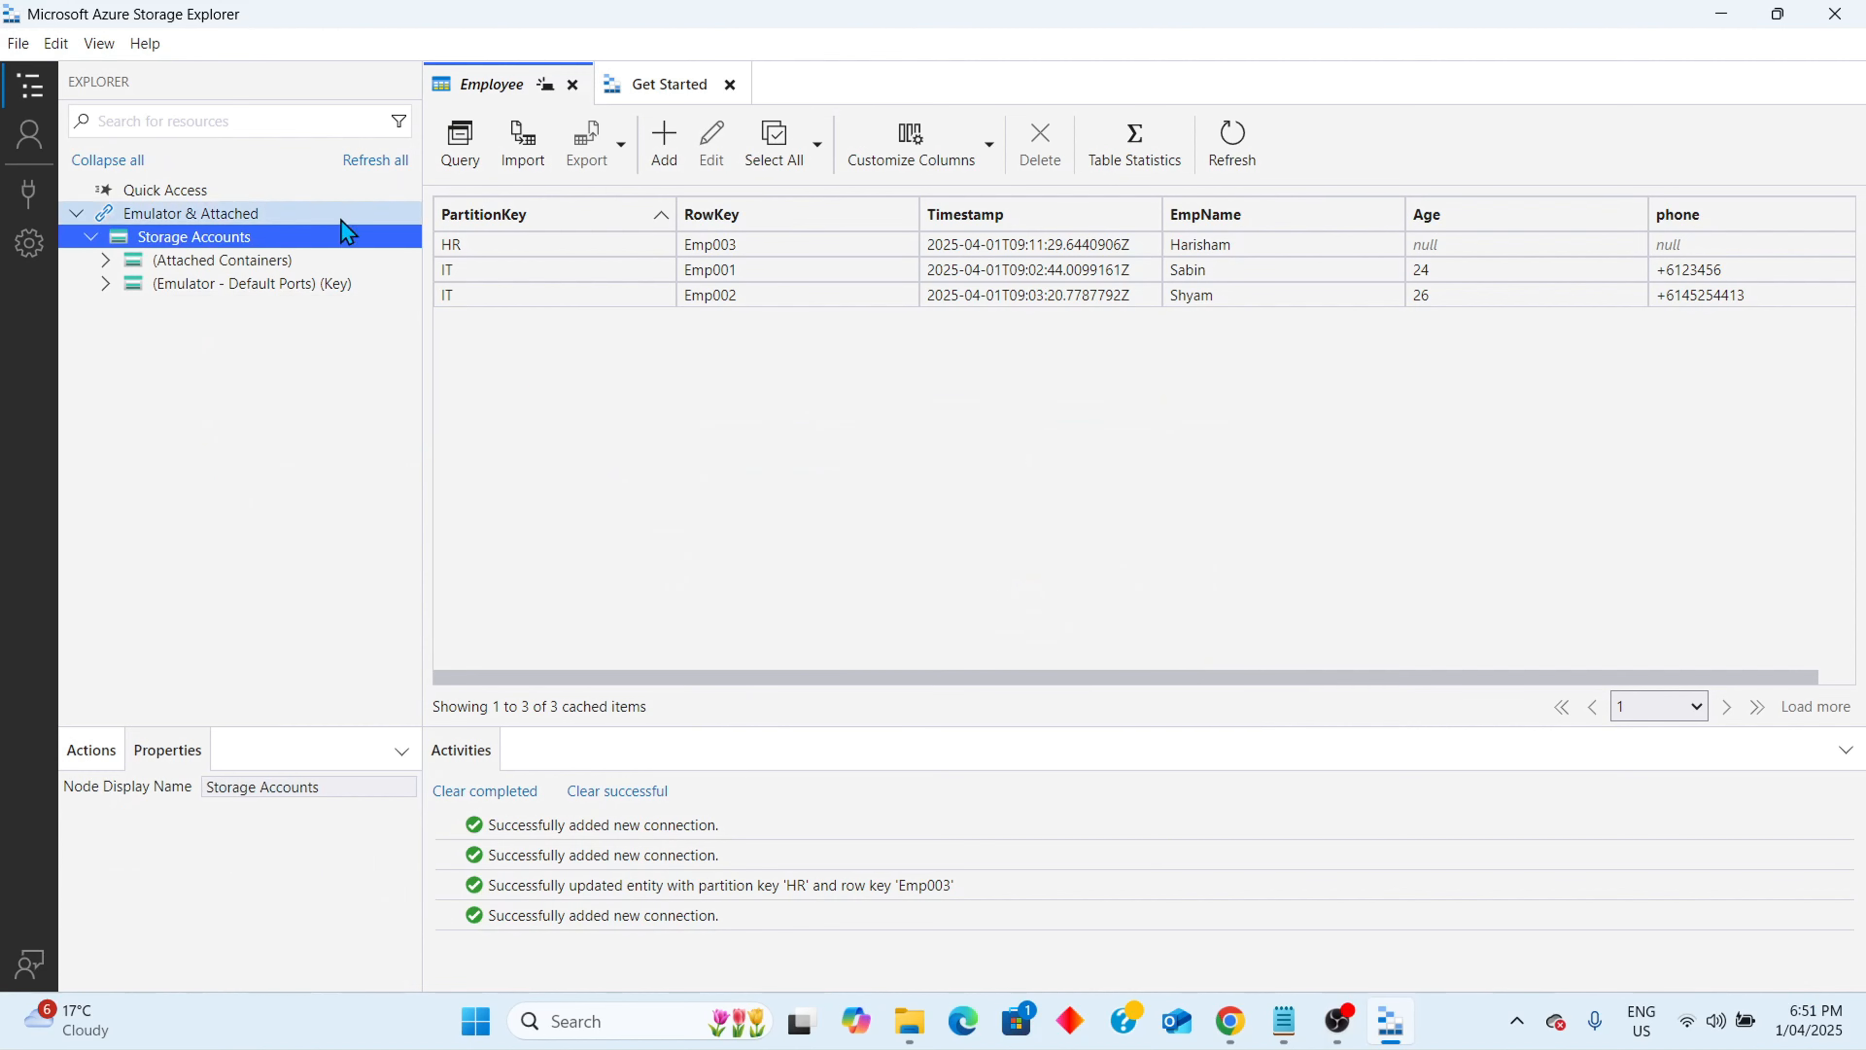
# Close Storage Explorer and return to the Azure portal Home page.
pyautogui.click(534, 461)
pyautogui.click(1832, 14)
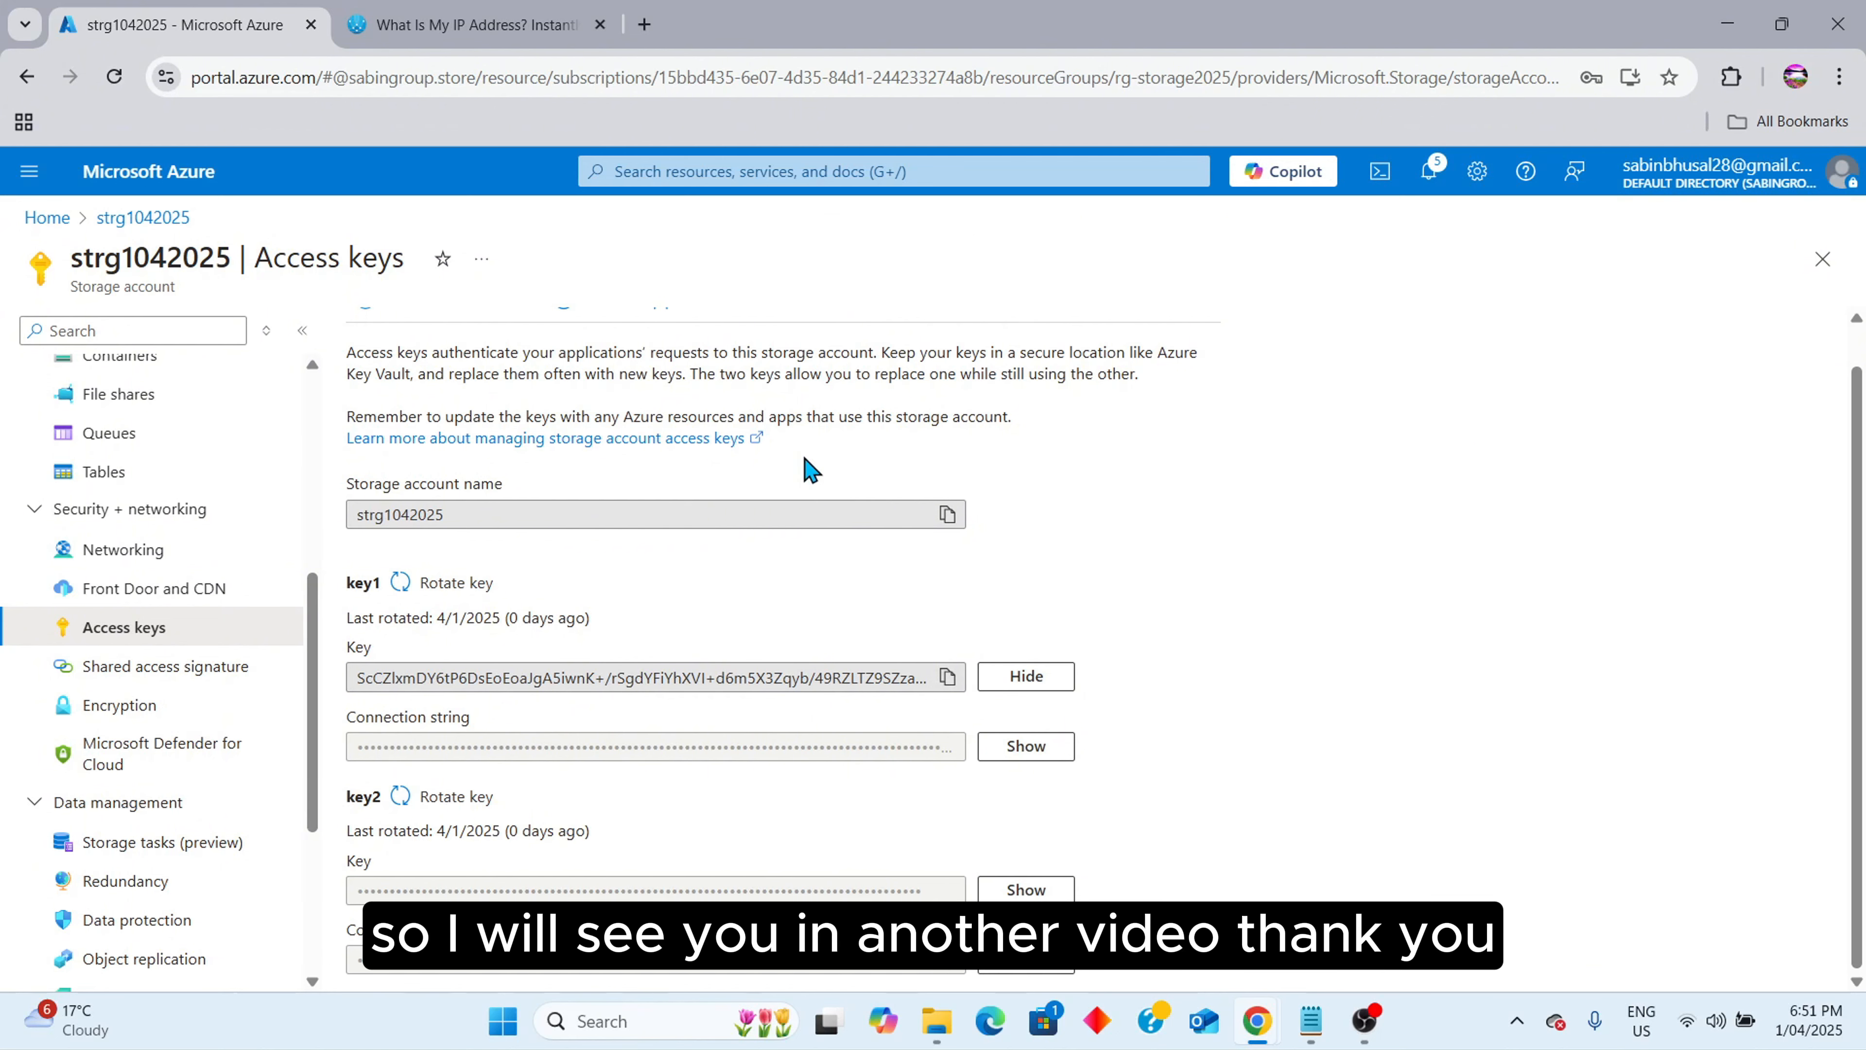
pyautogui.click(47, 218)
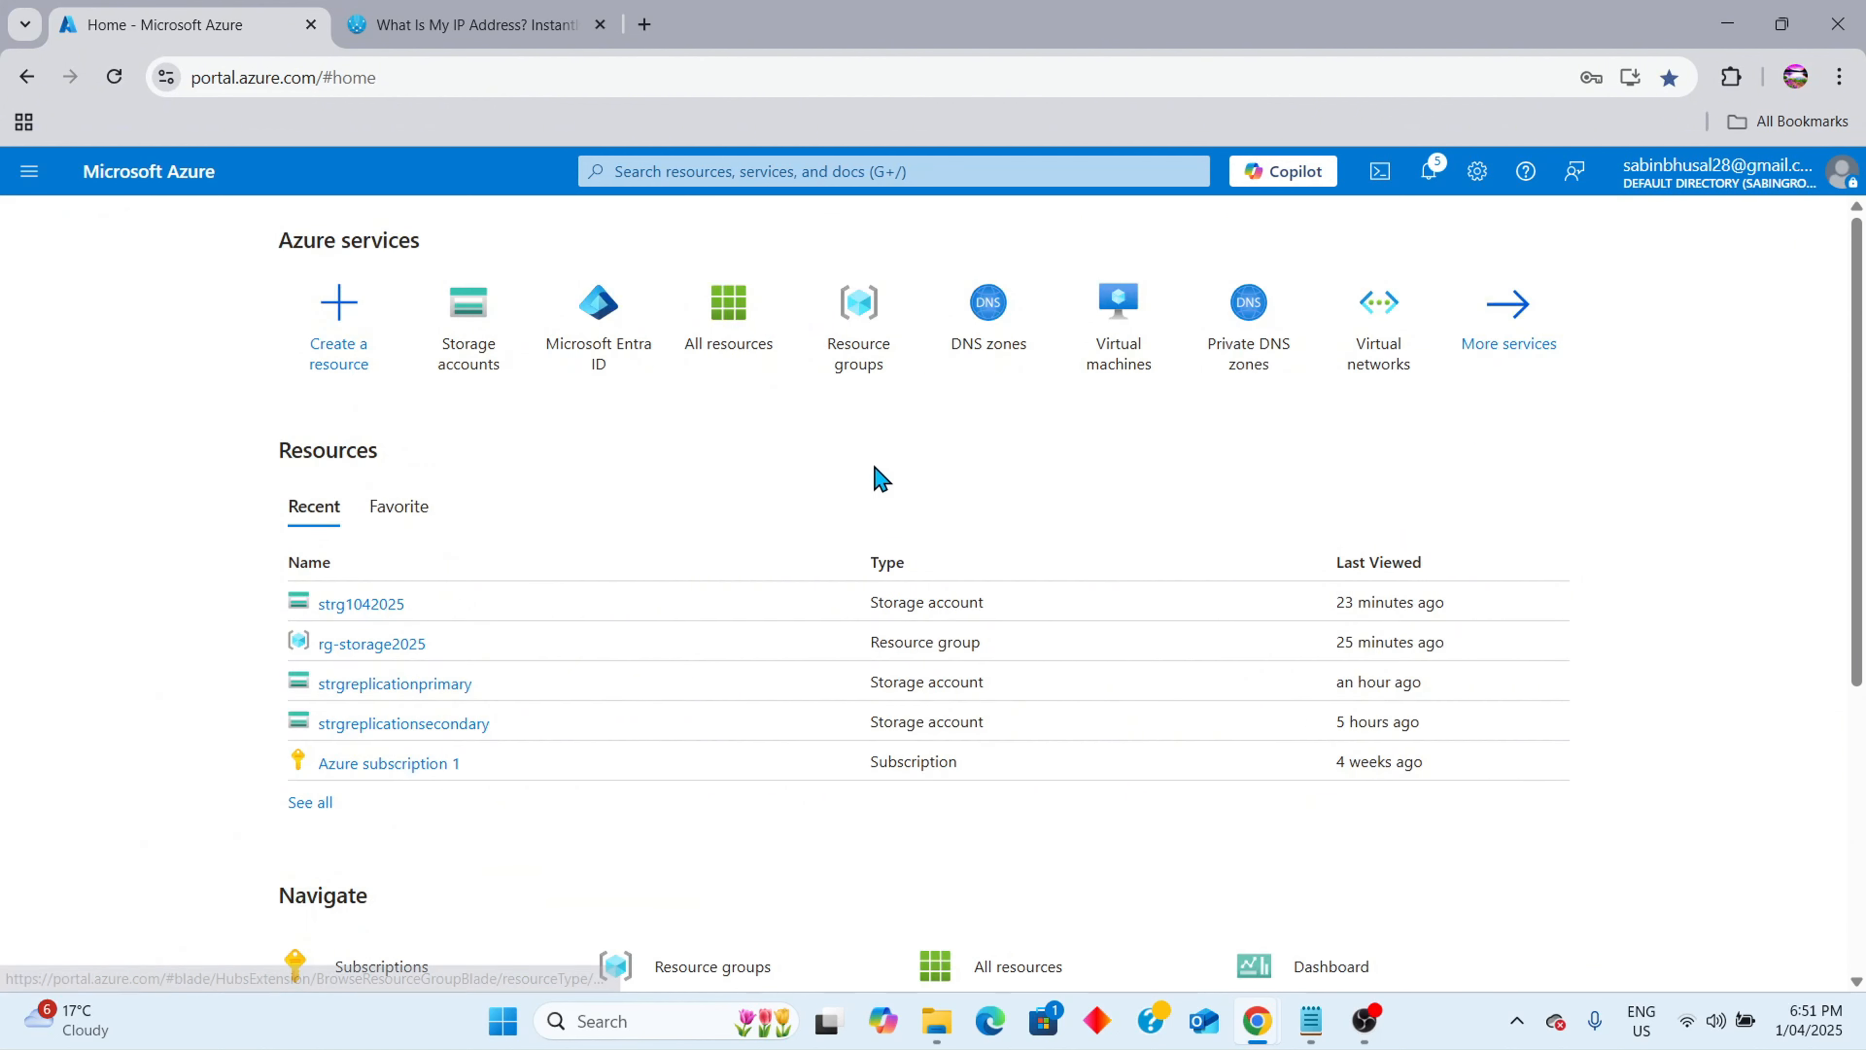